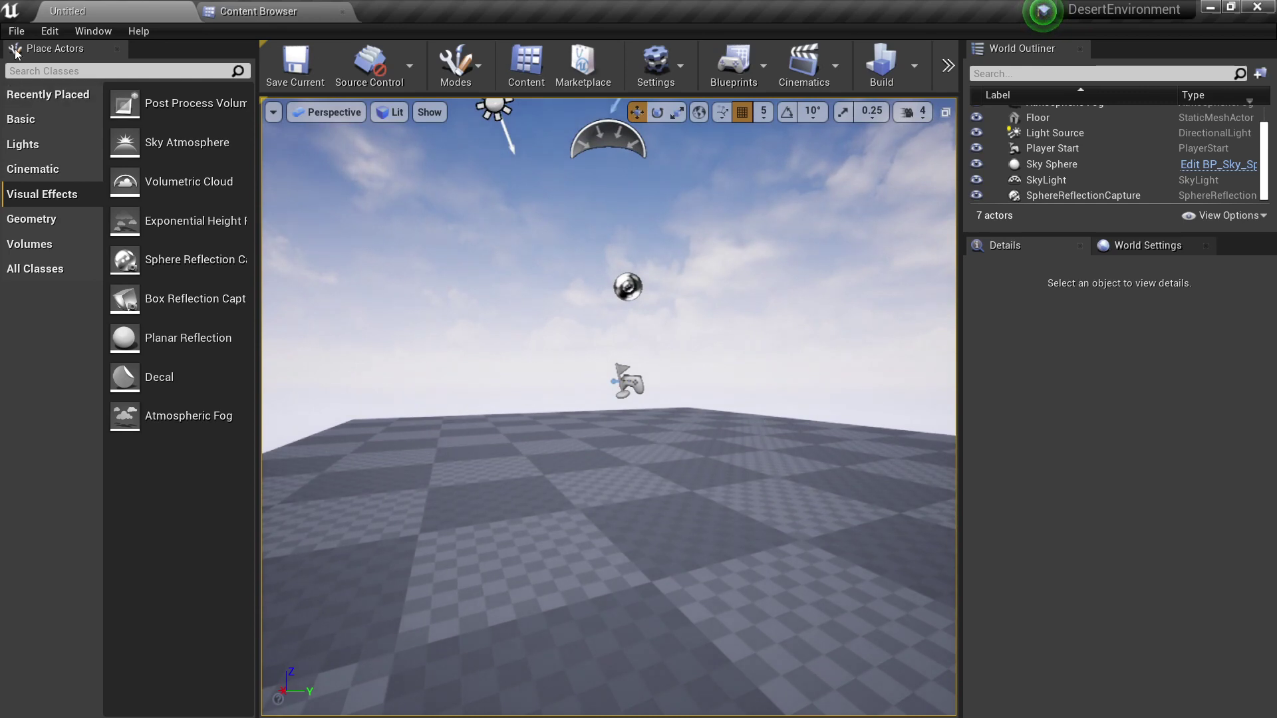
Create a new level from the TimeOfDay template.
{"action": "left_click", "coordinate": [16, 30]}
{"action": "left_click", "coordinate": [46, 60]}
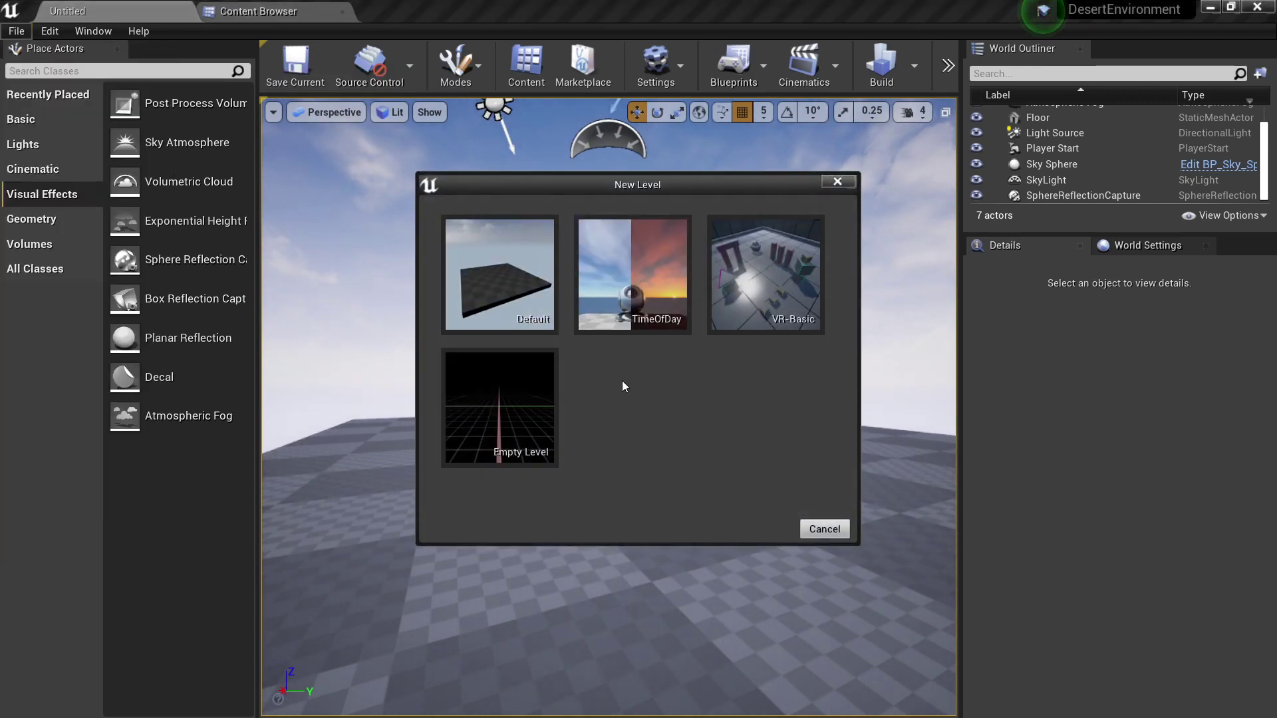
{"action": "left_click", "coordinate": [634, 278]}
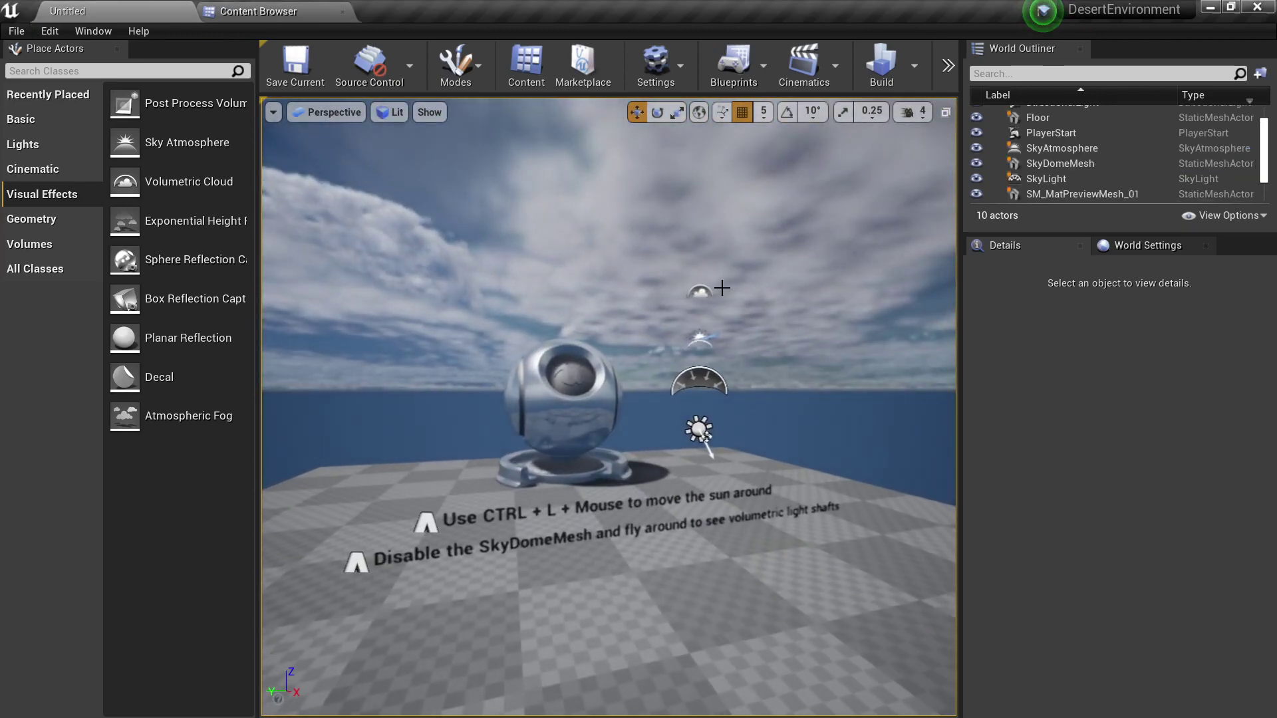
Delete both instruction text actors, the material preview mesh and the floor, keeping the sky and lighting actors.
{"action": "right_click_drag", "start_coordinate": [616, 451], "coordinate": [652, 509]}
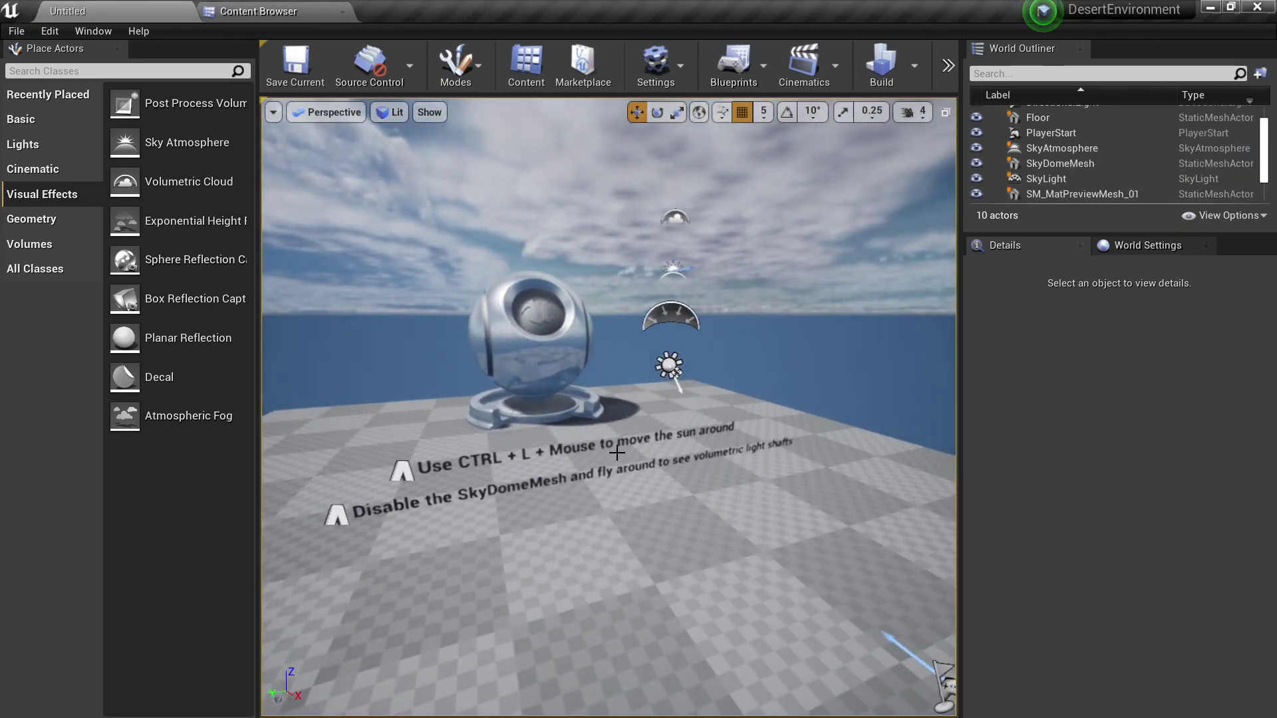
{"action": "right_click_drag", "start_coordinate": [616, 450], "coordinate": [659, 366]}
{"action": "right_click_drag", "start_coordinate": [705, 456], "coordinate": [695, 356]}
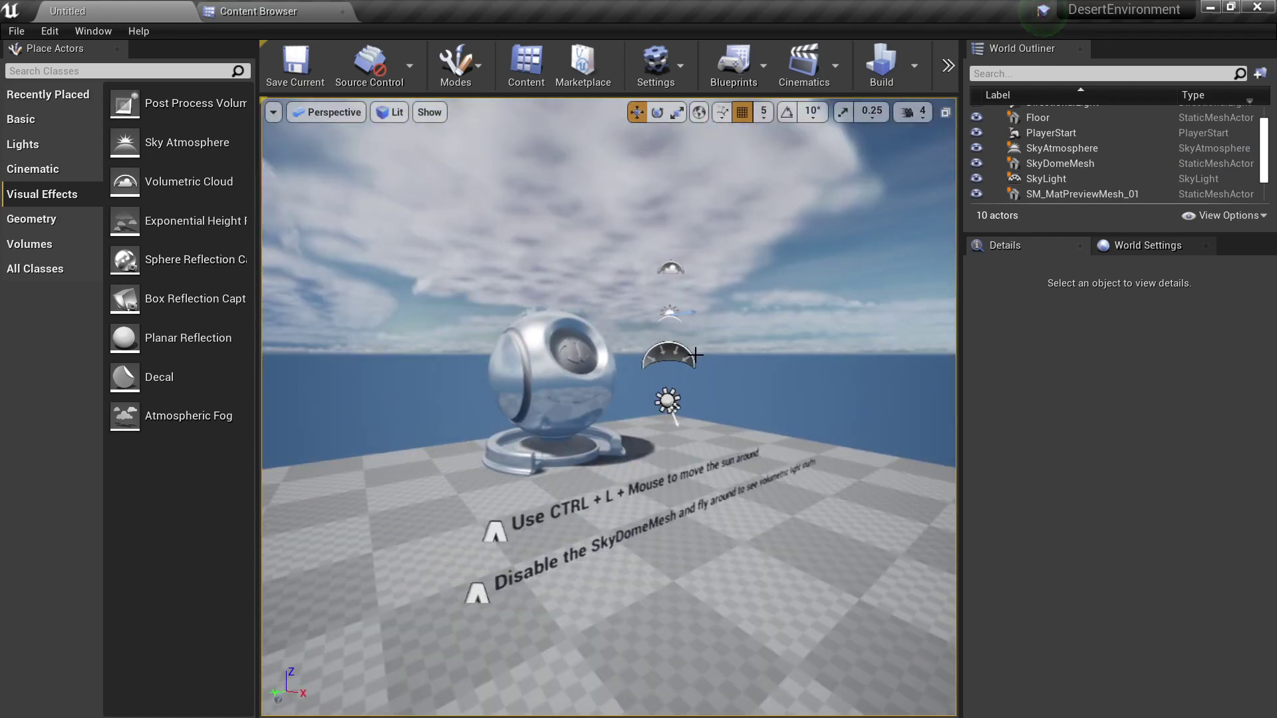
{"action": "left_click", "coordinate": [671, 314]}
{"action": "left_click", "coordinate": [673, 268]}
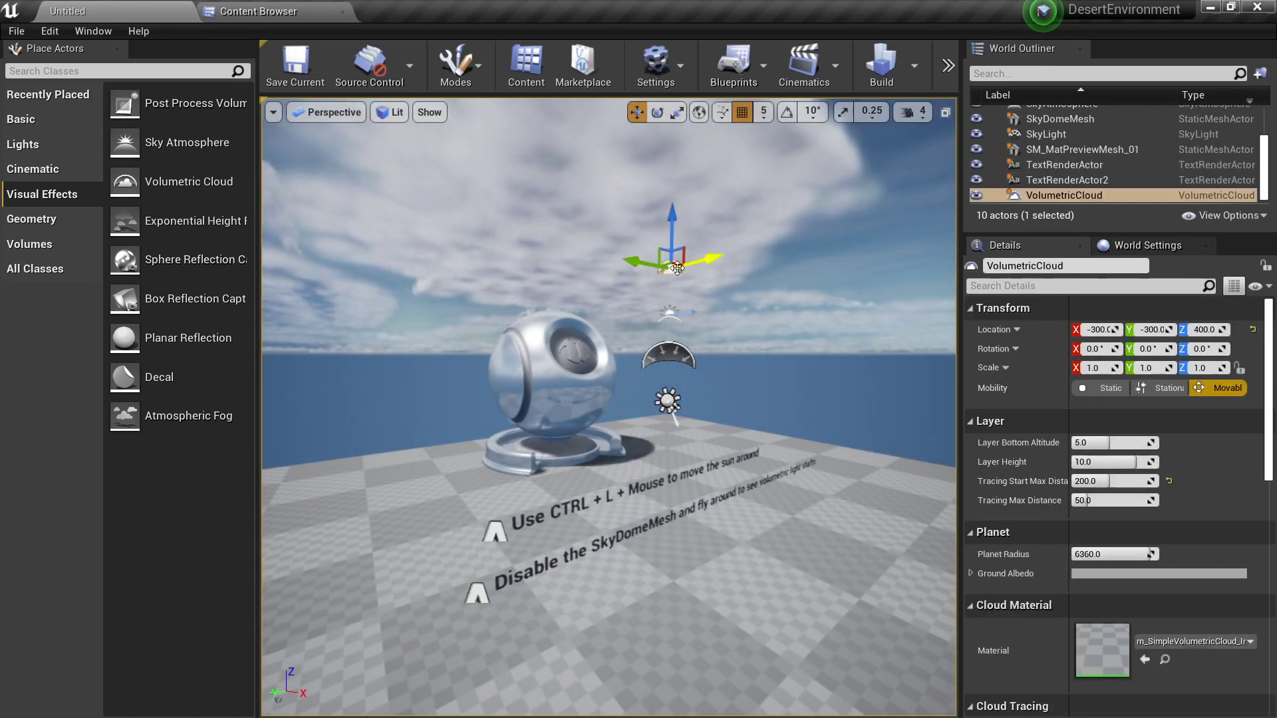
{"action": "left_click", "coordinate": [501, 526]}
{"action": "key", "text": "Delete"}
{"action": "left_click", "coordinate": [540, 405]}
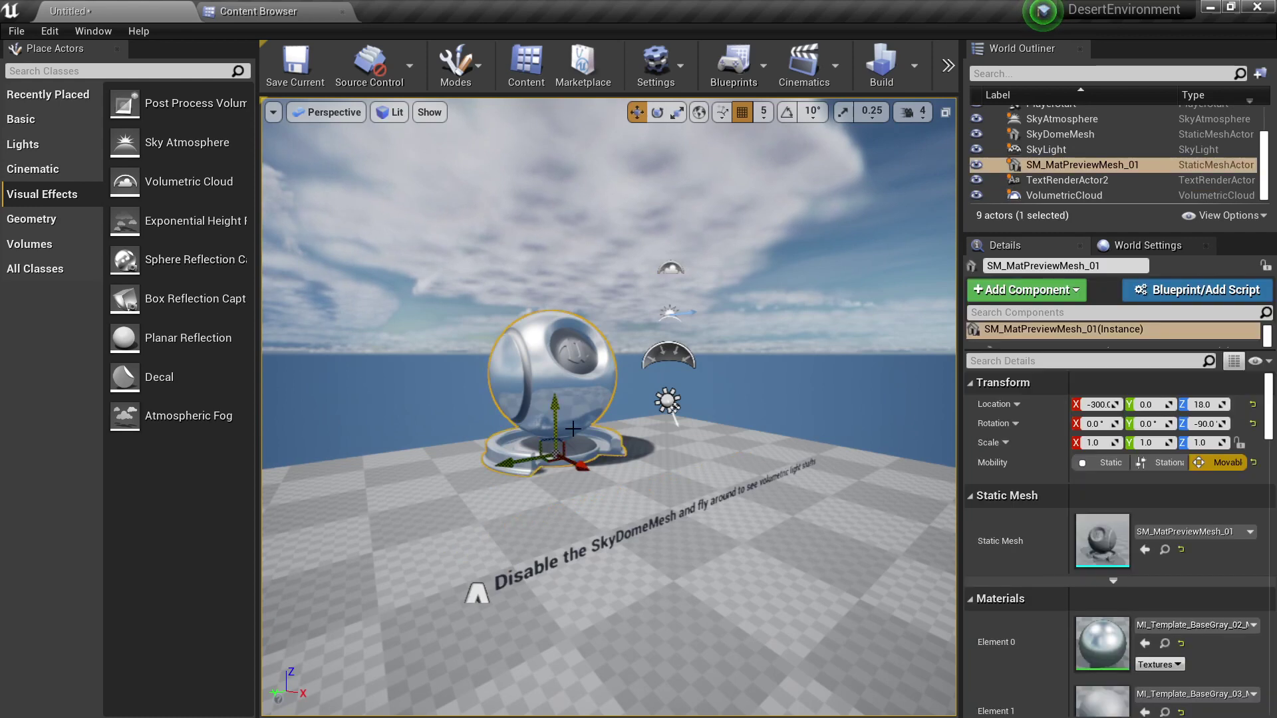
{"action": "key", "text": "Delete"}
{"action": "left_click", "coordinate": [541, 465]}
{"action": "key", "text": "Delete"}
{"action": "left_click", "coordinate": [478, 591]}
{"action": "key", "text": "Delete"}
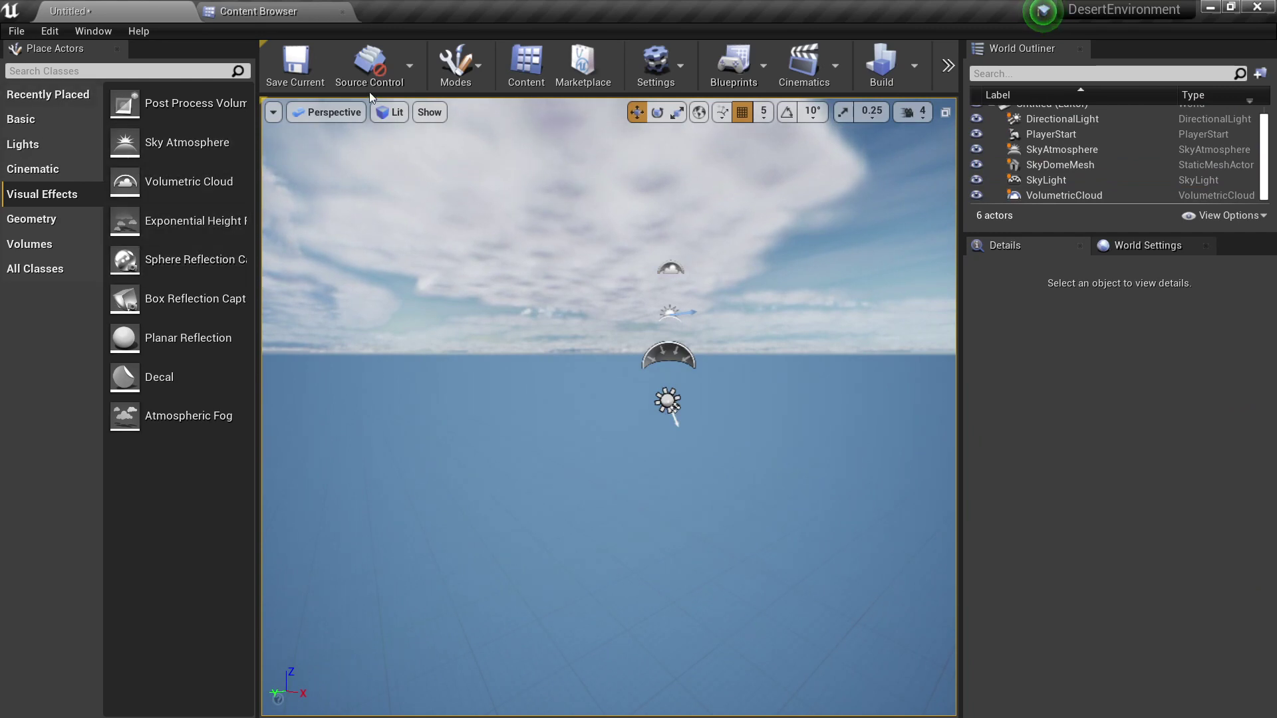
Switch to Landscape mode to set up a new landscape.
{"action": "left_click", "coordinate": [473, 58]}
{"action": "left_click", "coordinate": [496, 137]}
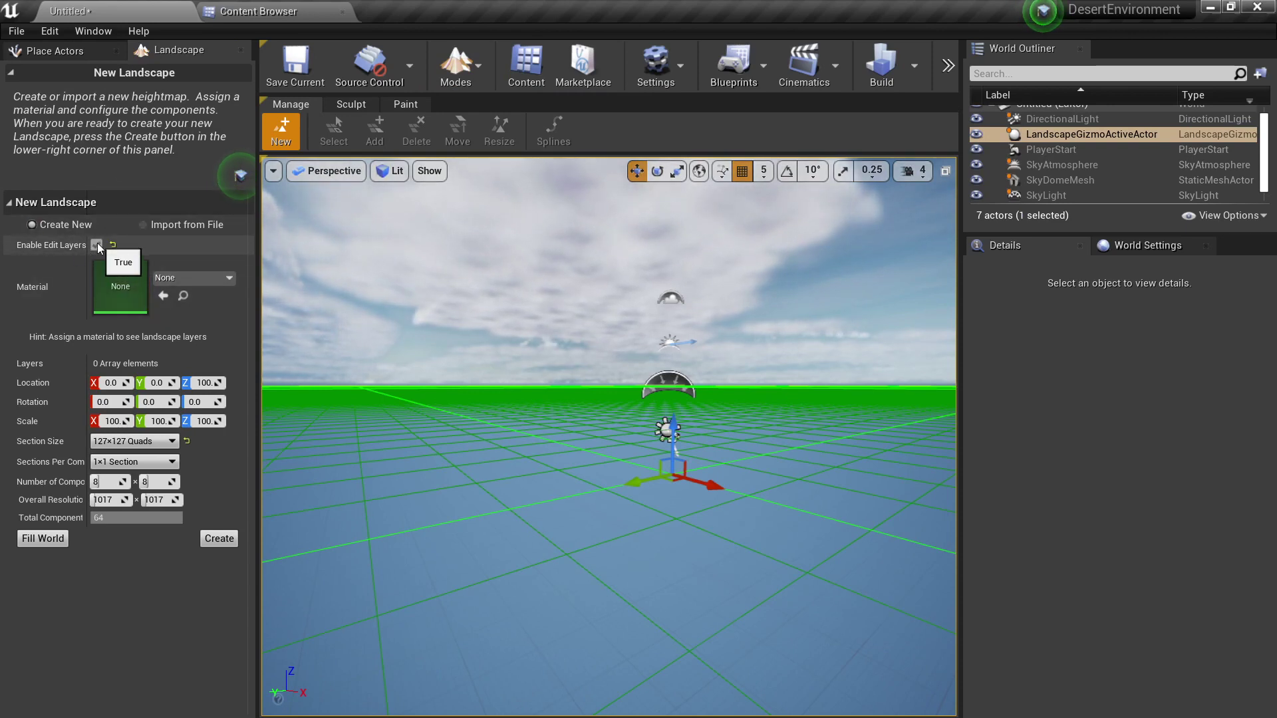
Search the plugin list for Landmass and check whether that plugin is enabled.
{"action": "left_click", "coordinate": [51, 31]}
{"action": "left_click", "coordinate": [52, 31]}
{"action": "left_click", "coordinate": [55, 33]}
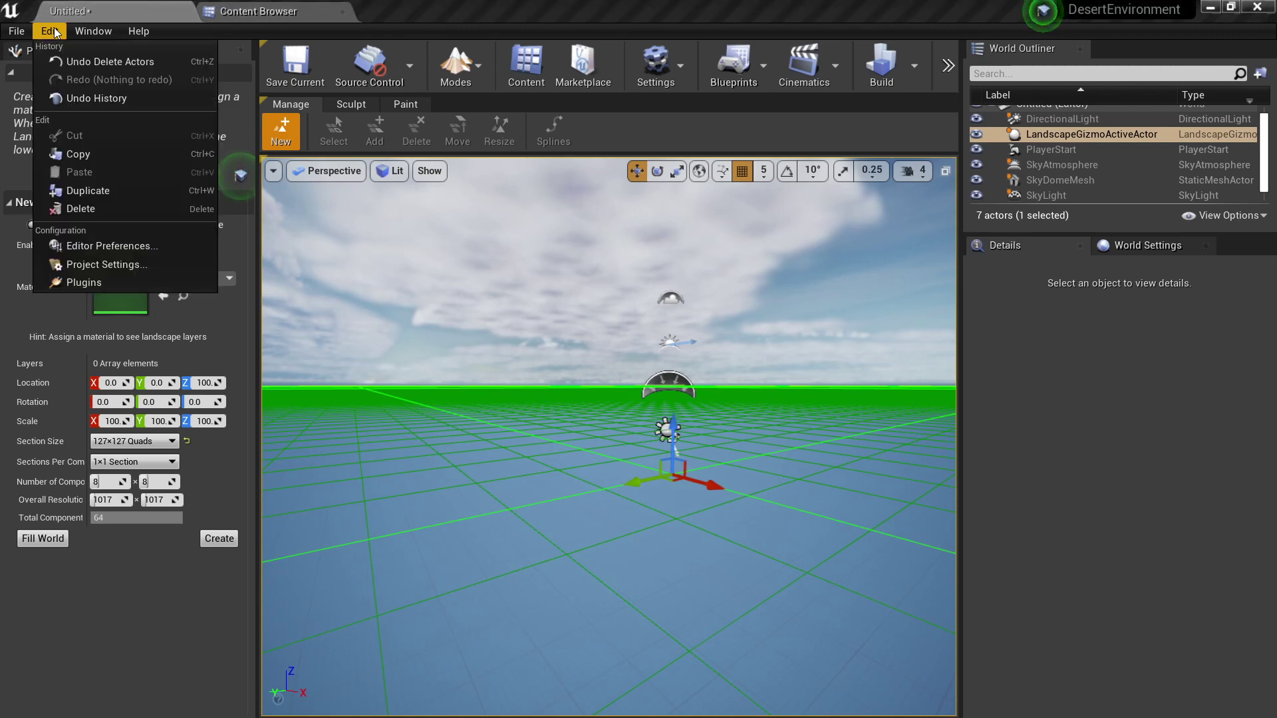
{"action": "left_click", "coordinate": [83, 282]}
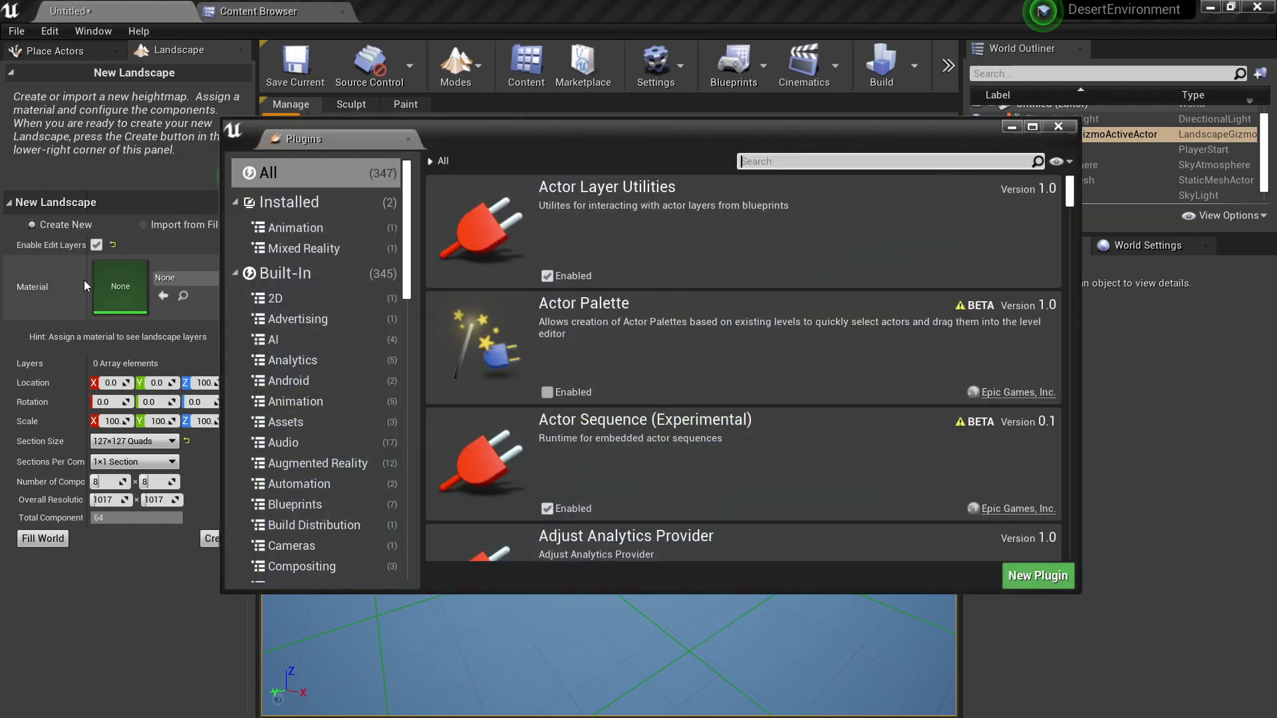
{"action": "type", "text": "landma"}
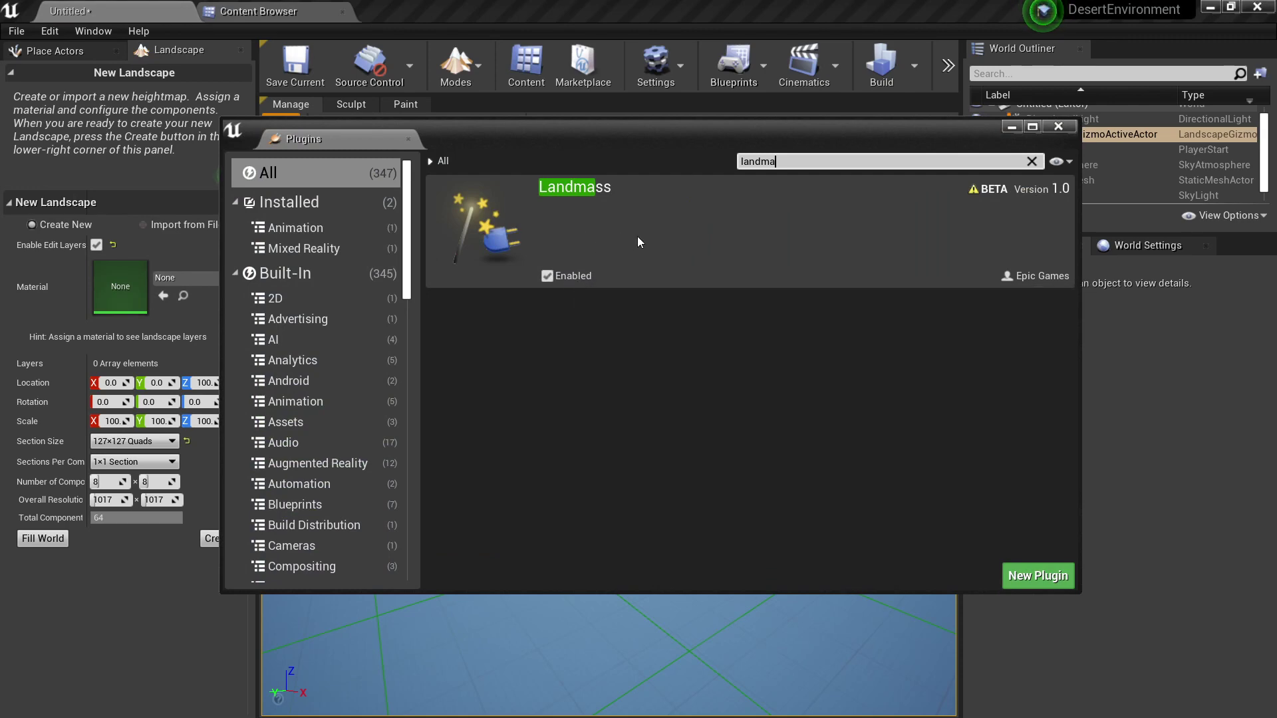
{"action": "left_click", "coordinate": [1058, 127]}
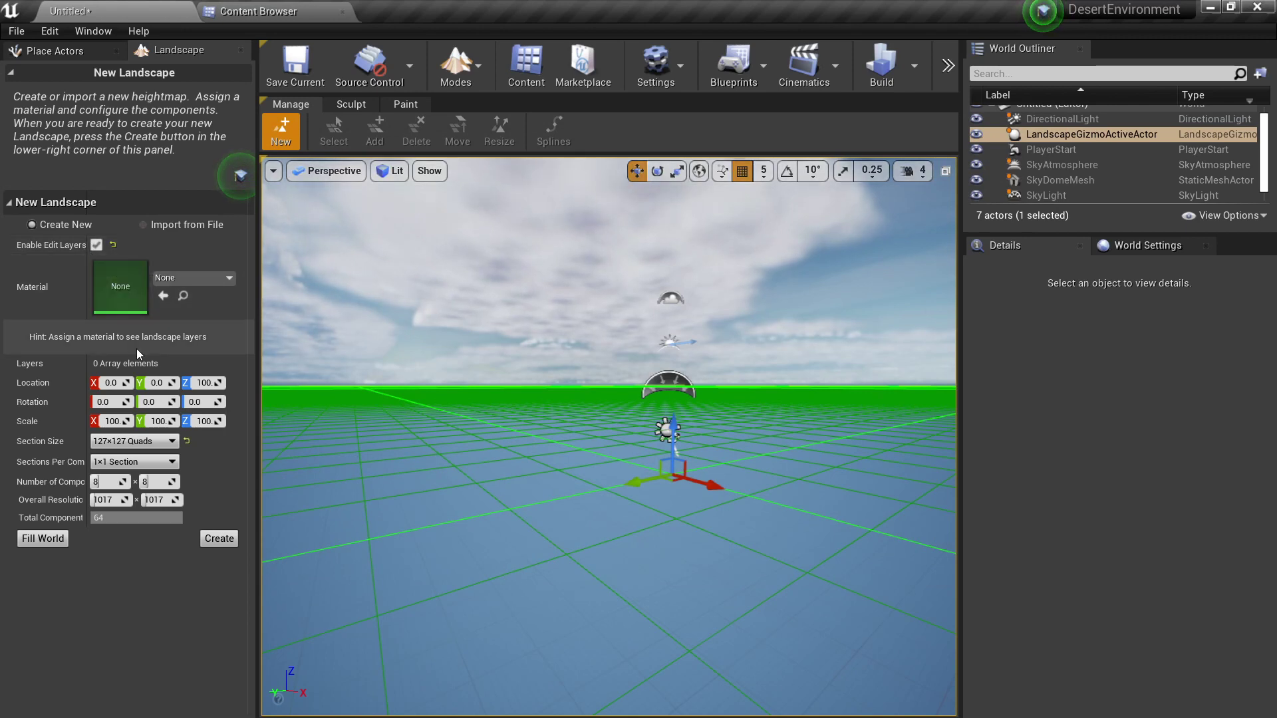
Create a new landscape with edit layers enabled and a section size of 127×127 quads.
{"action": "left_click", "coordinate": [149, 444]}
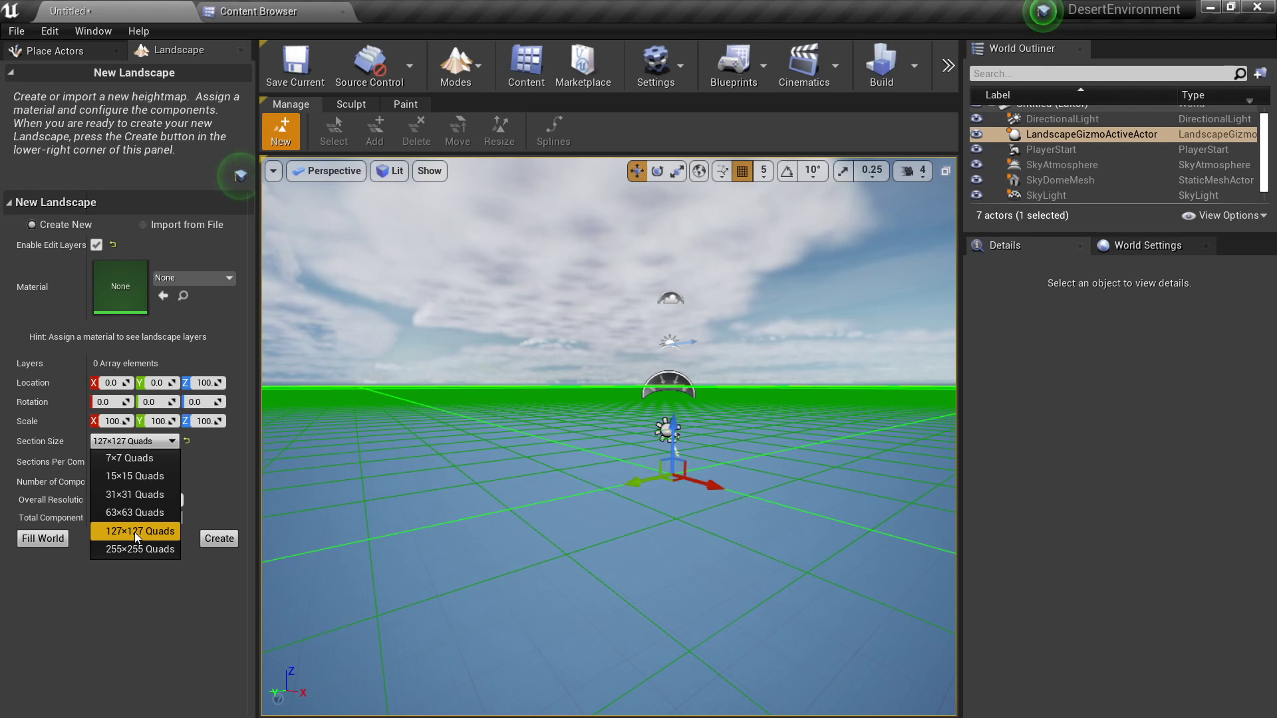
{"action": "left_click", "coordinate": [170, 532]}
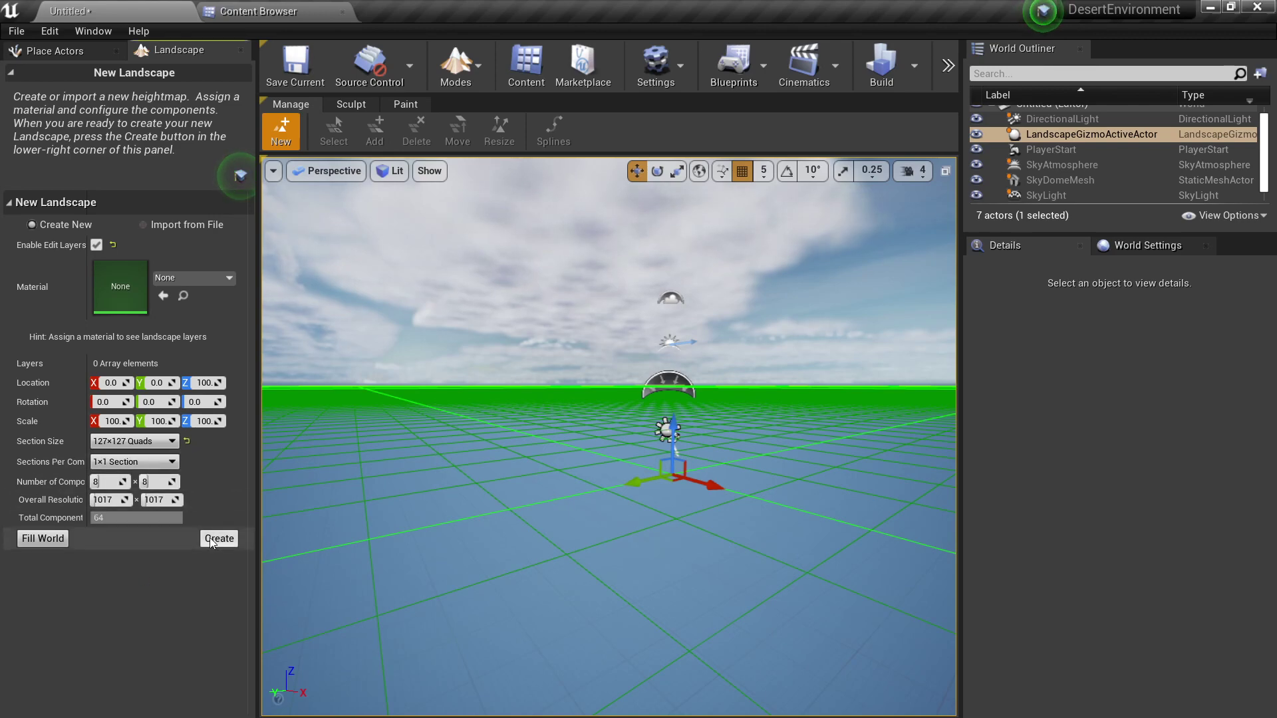
{"action": "left_click", "coordinate": [210, 537]}
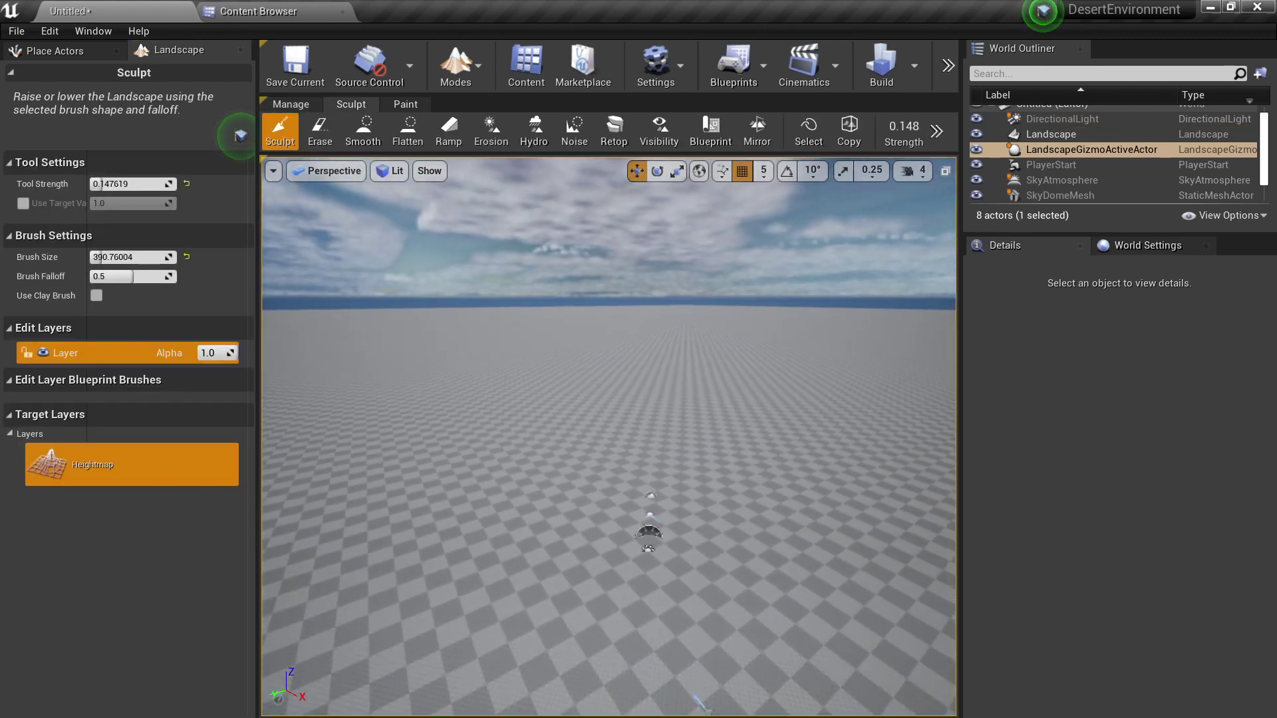
Look over the new landscape from several distances and check its edit layers in Landscape mode.
{"action": "mouse_move", "coordinate": [569, 449]}
{"action": "right_mouse_down"}
{"action": "mouse_move", "coordinate": [580, 437]}
{"action": "mouse_move", "coordinate": [570, 450]}
{"action": "right_mouse_up"}
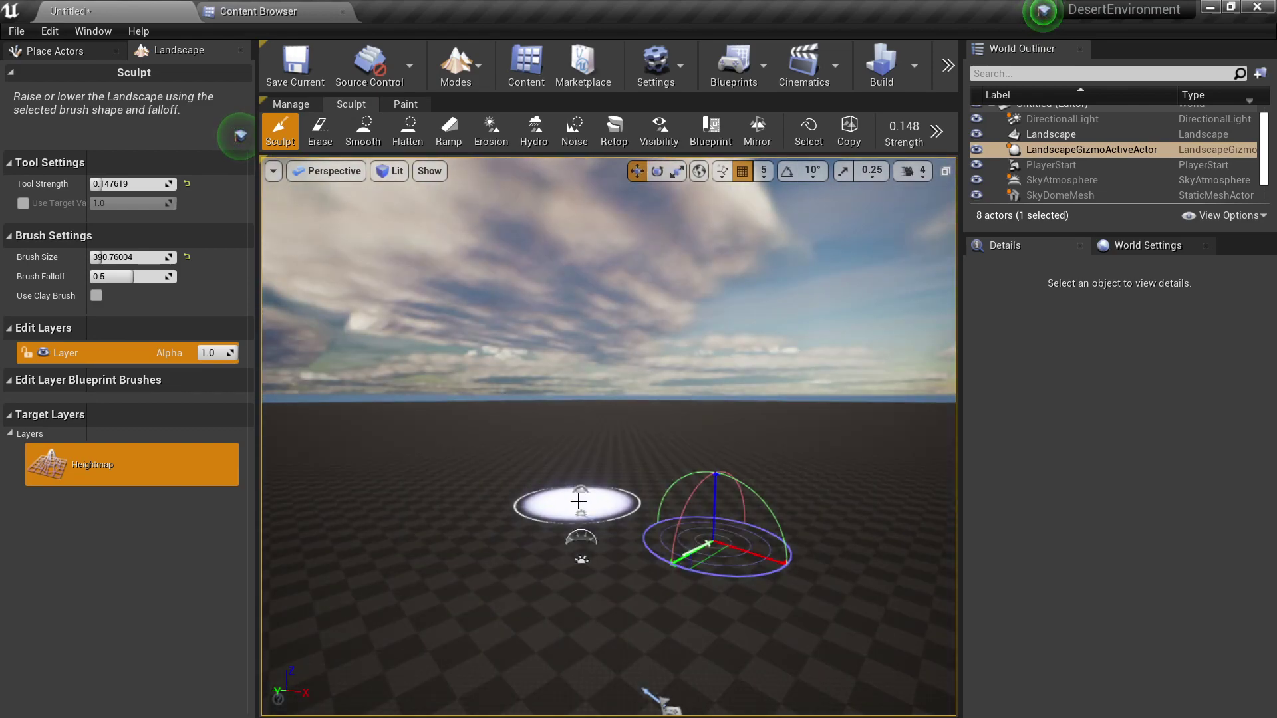
{"action": "key", "text": "Escape"}
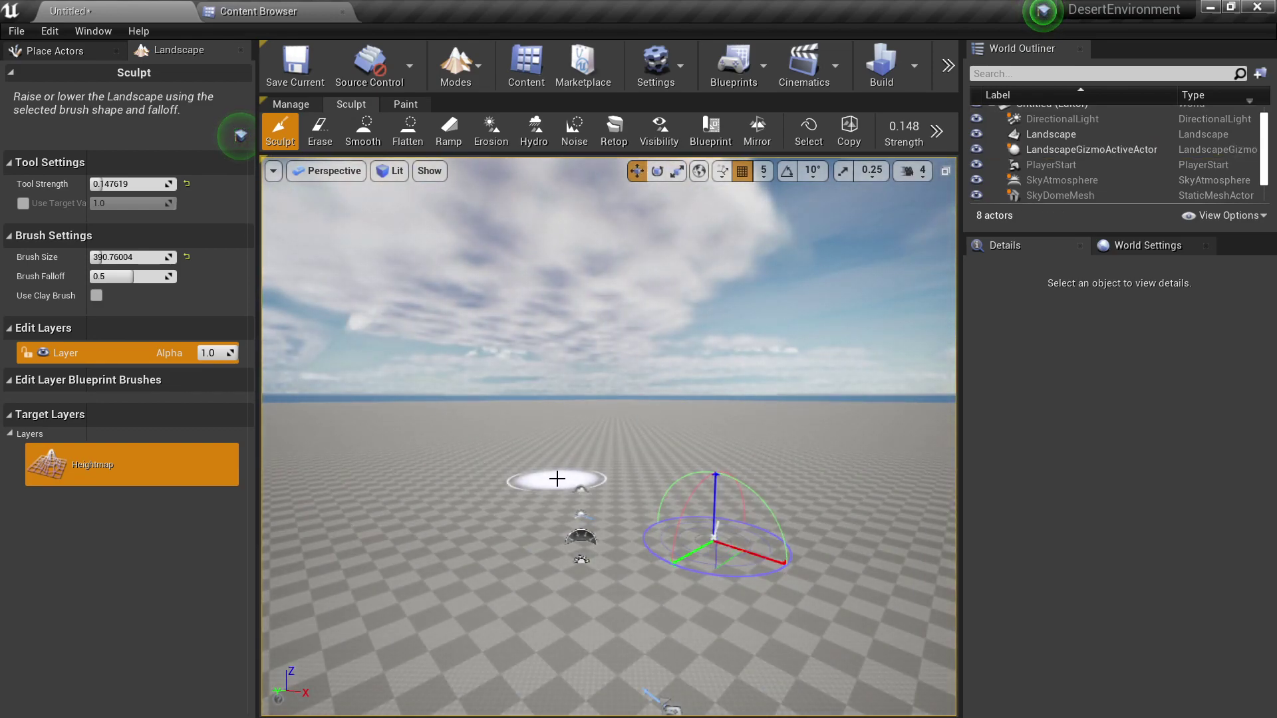
{"action": "mouse_move", "coordinate": [557, 479]}
{"action": "right_mouse_down"}
{"action": "mouse_move", "coordinate": [599, 480]}
{"action": "mouse_move", "coordinate": [550, 490]}
{"action": "mouse_move", "coordinate": [570, 479]}
{"action": "right_mouse_up"}
{"action": "key", "text": "s"}
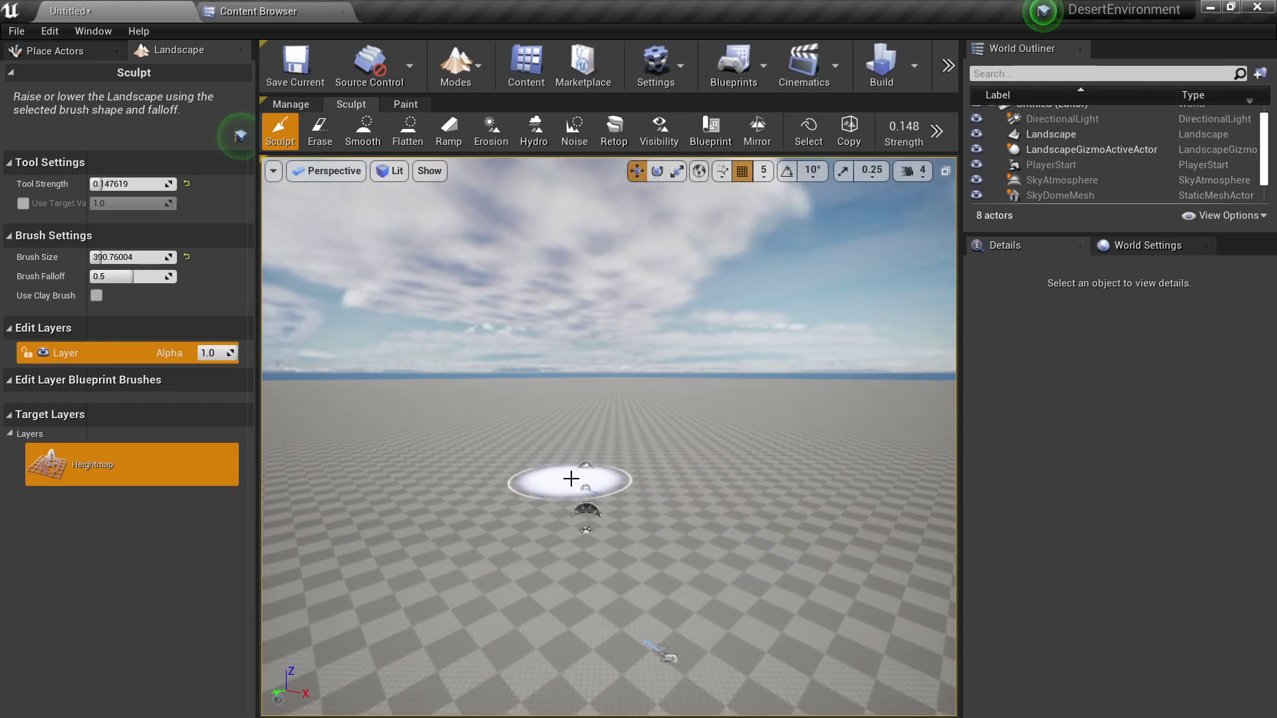
{"action": "key", "text": "shift+1"}
{"action": "mouse_move", "coordinate": [718, 484]}
{"action": "right_mouse_down"}
{"action": "mouse_move", "coordinate": [636, 513]}
{"action": "mouse_move", "coordinate": [656, 515]}
{"action": "mouse_move", "coordinate": [695, 479]}
{"action": "right_mouse_up"}
{"action": "key", "text": "s"}
{"action": "key", "text": "w"}
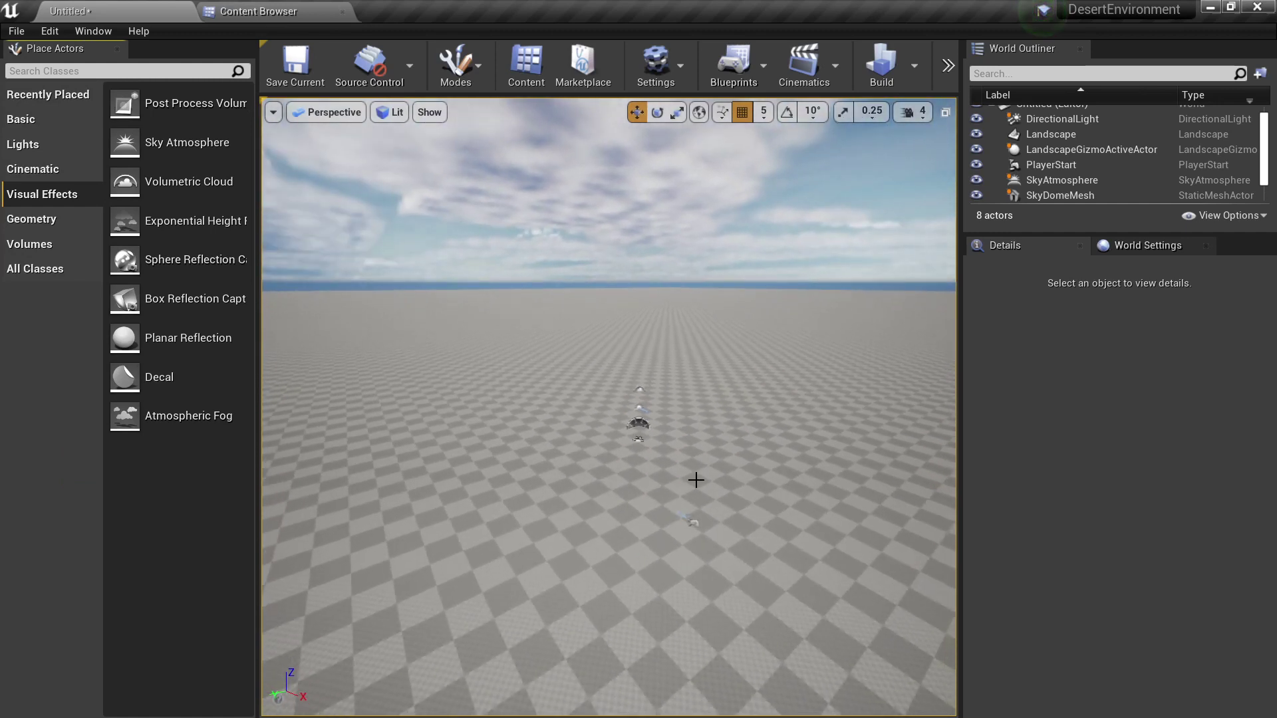
{"action": "left_click", "coordinate": [472, 66]}
{"action": "left_click", "coordinate": [491, 137]}
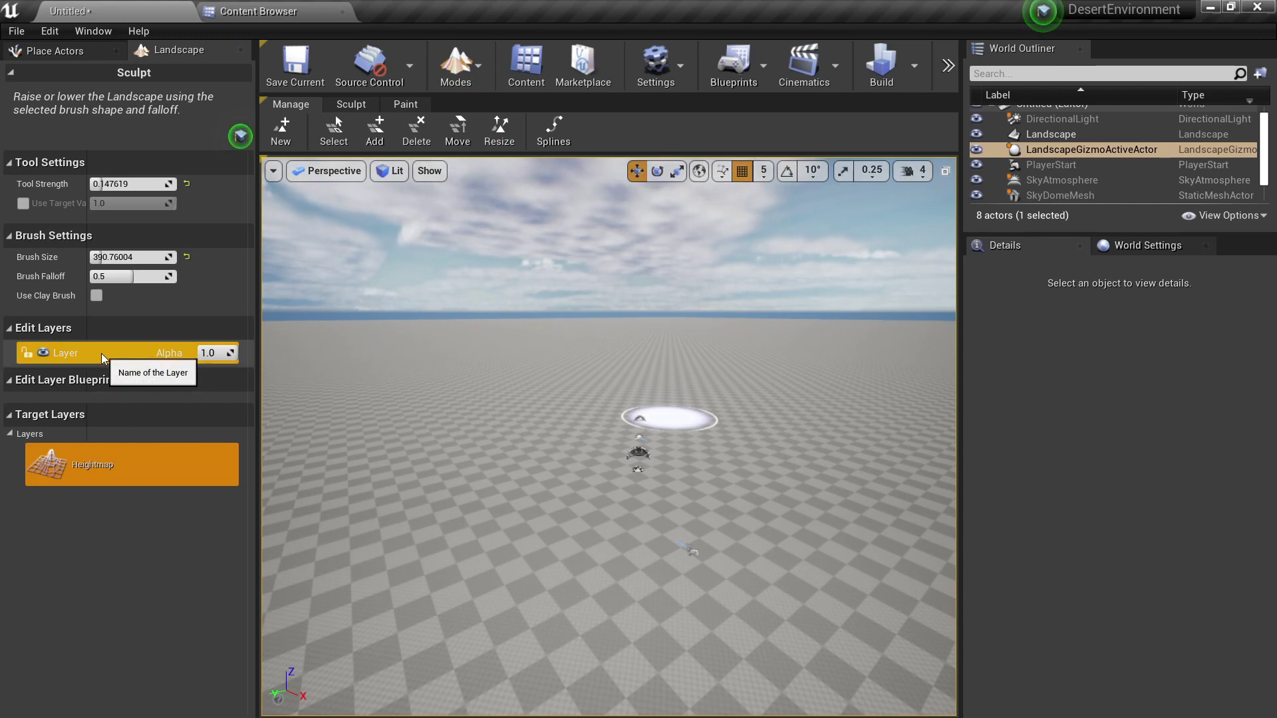
Leave Landscape mode, find the water actors and place a Water Body Ocean near the landscape's centre.
{"action": "key", "text": "shift+1"}
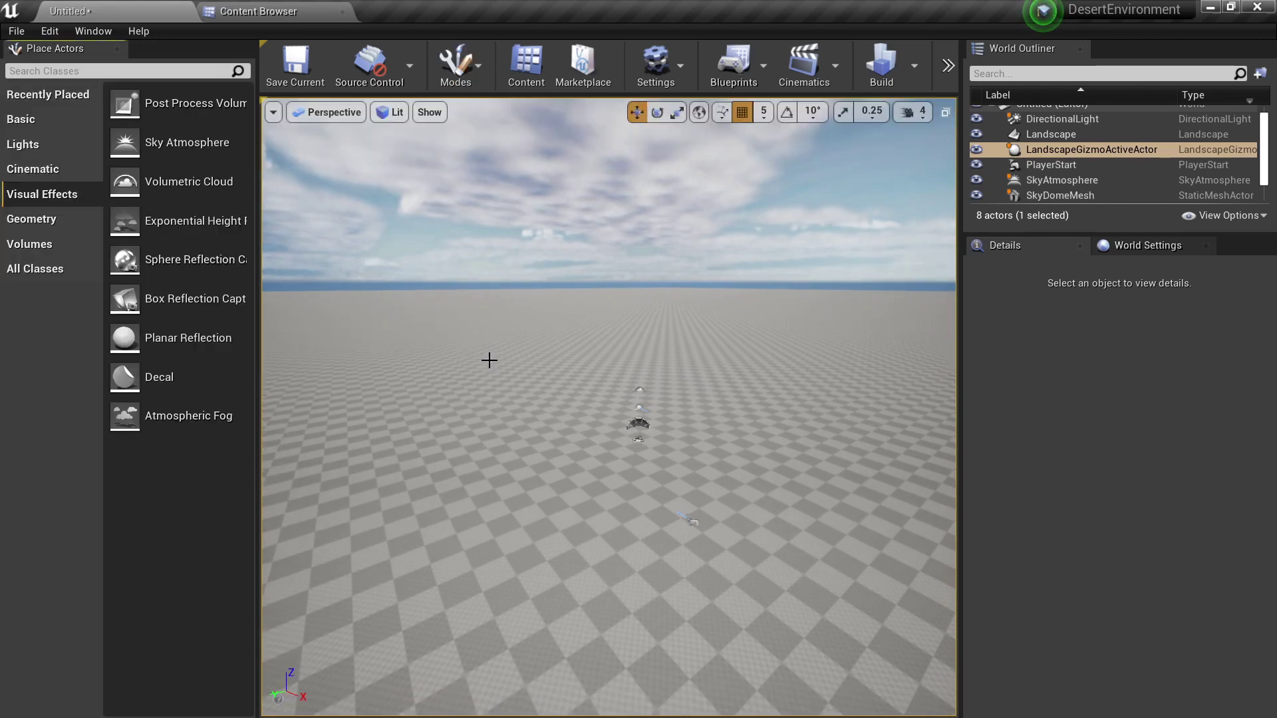
{"action": "left_click", "coordinate": [87, 71]}
{"action": "type", "text": "water"}
{"action": "left_click", "coordinate": [119, 266]}
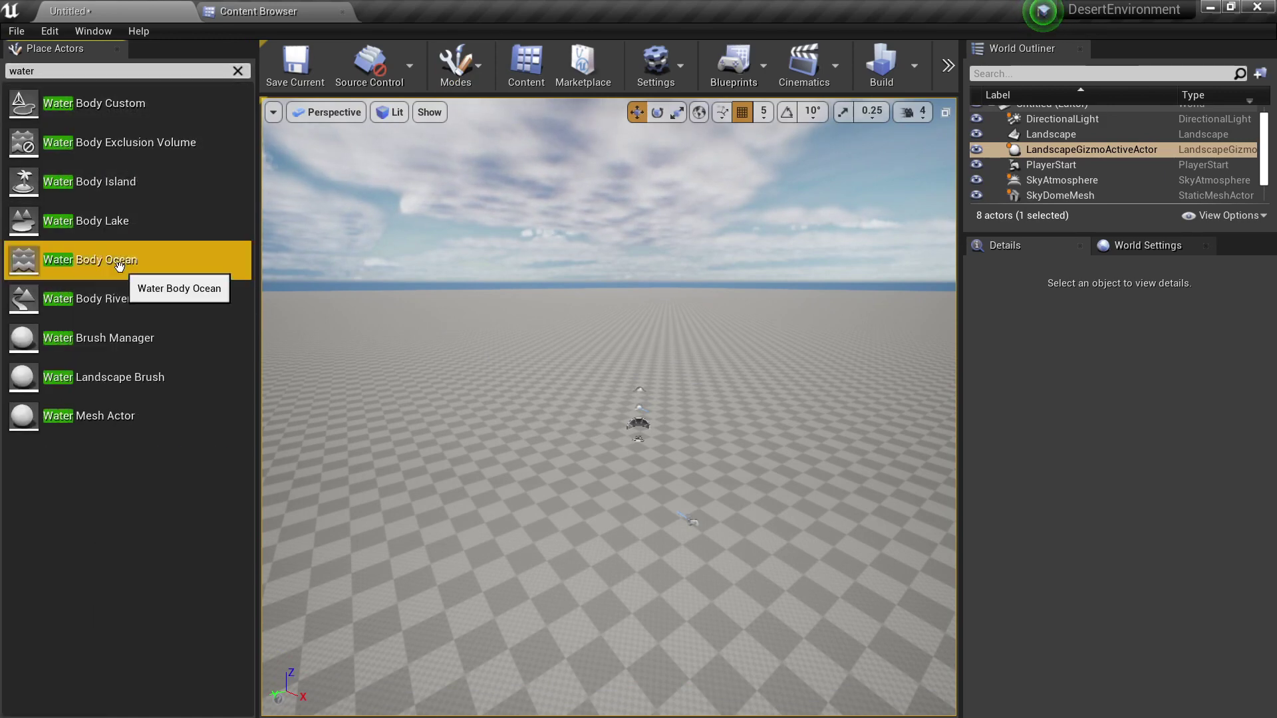
{"action": "left_click_drag", "start_coordinate": [119, 266], "coordinate": [679, 426]}
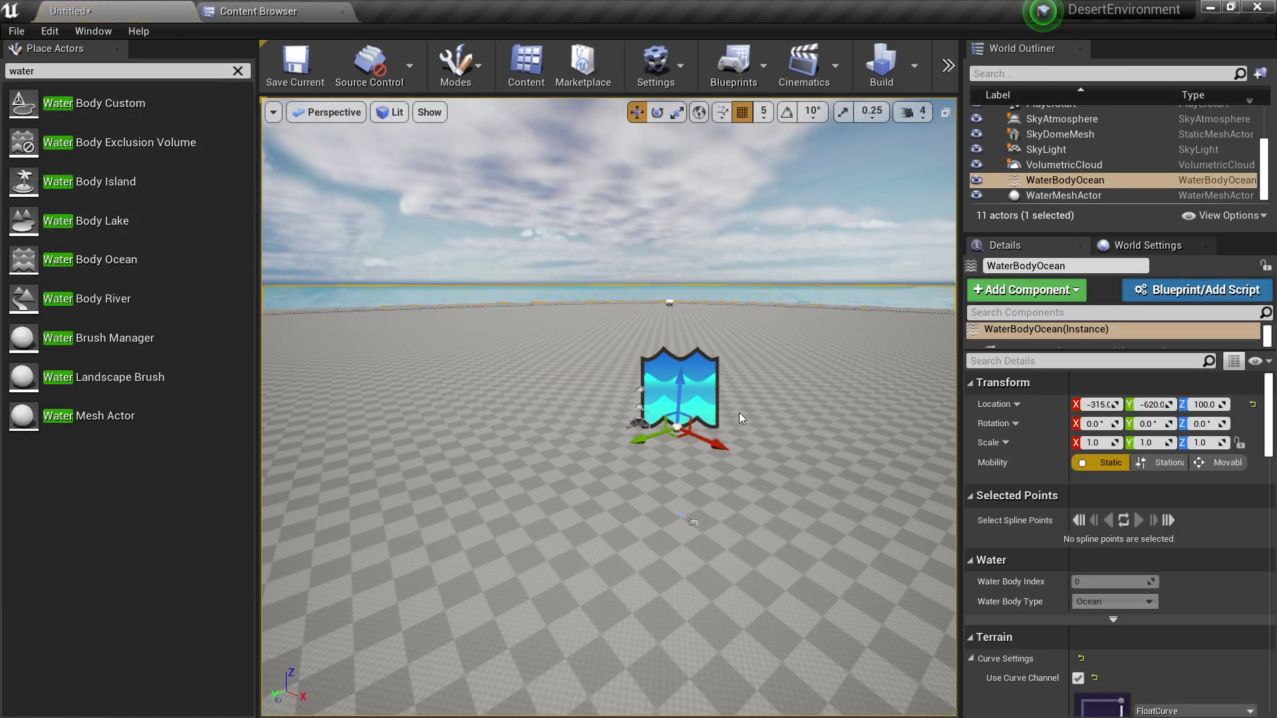
Move ocean spline points 3 and 2 outward to about X -21535, Y -23120 and X -18330, Y 21995.
{"action": "key", "text": "s"}
{"action": "right_click_drag", "start_coordinate": [740, 412], "coordinate": [788, 415]}
{"action": "key", "text": "q"}
{"action": "key", "text": "e"}
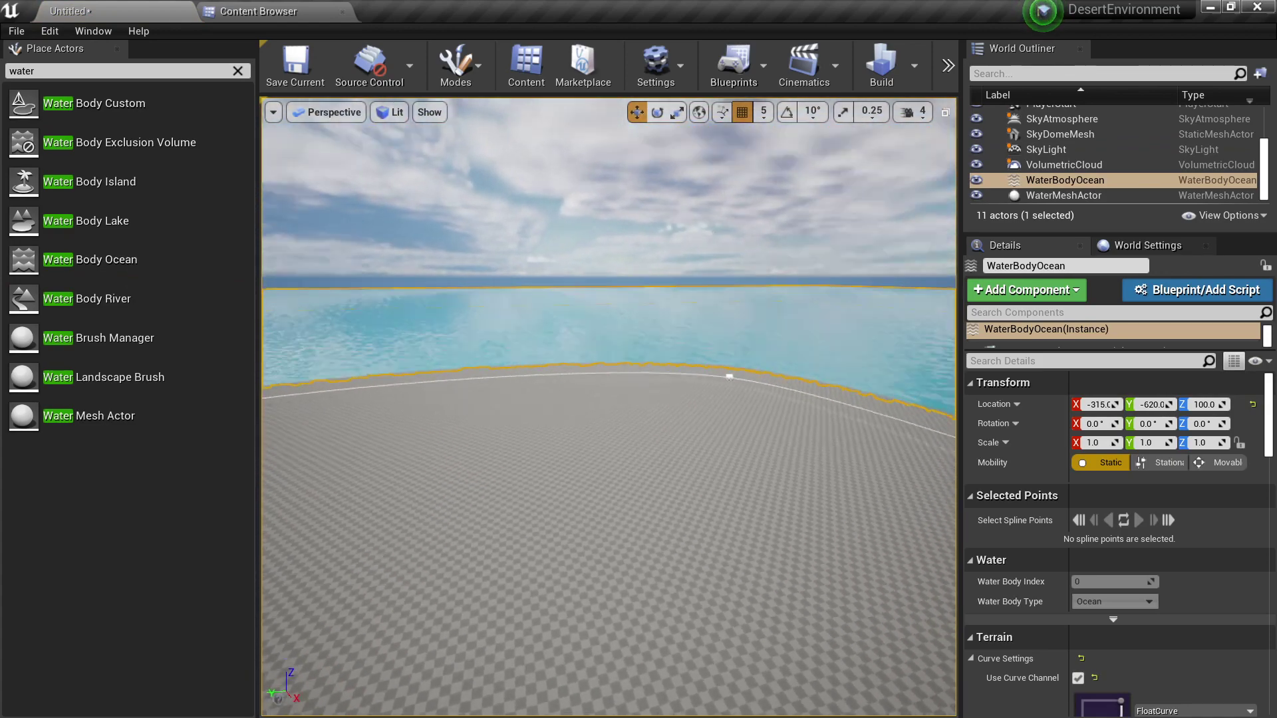
{"action": "mouse_move", "coordinate": [739, 376]}
{"action": "right_mouse_down"}
{"action": "mouse_move", "coordinate": [740, 412]}
{"action": "mouse_move", "coordinate": [745, 380]}
{"action": "right_mouse_up"}
{"action": "left_click", "coordinate": [561, 434]}
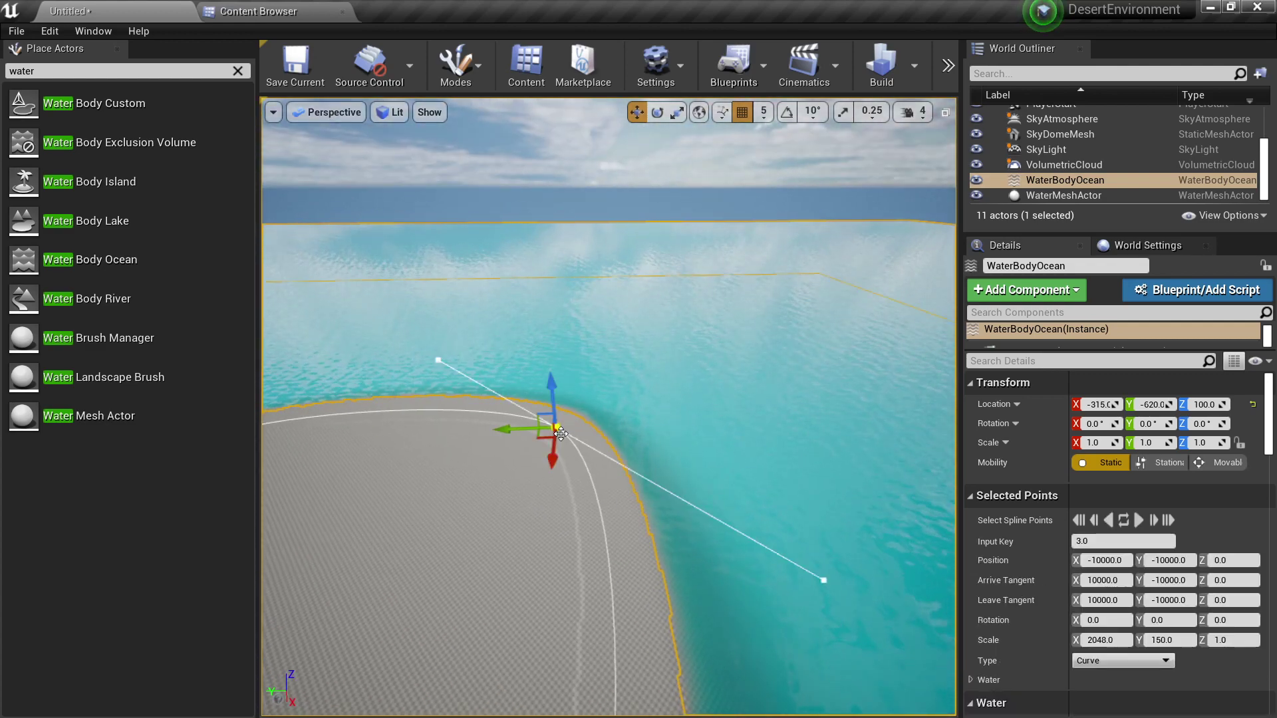
{"action": "key", "text": "e"}
{"action": "right_click_drag", "start_coordinate": [649, 403], "coordinate": [612, 449]}
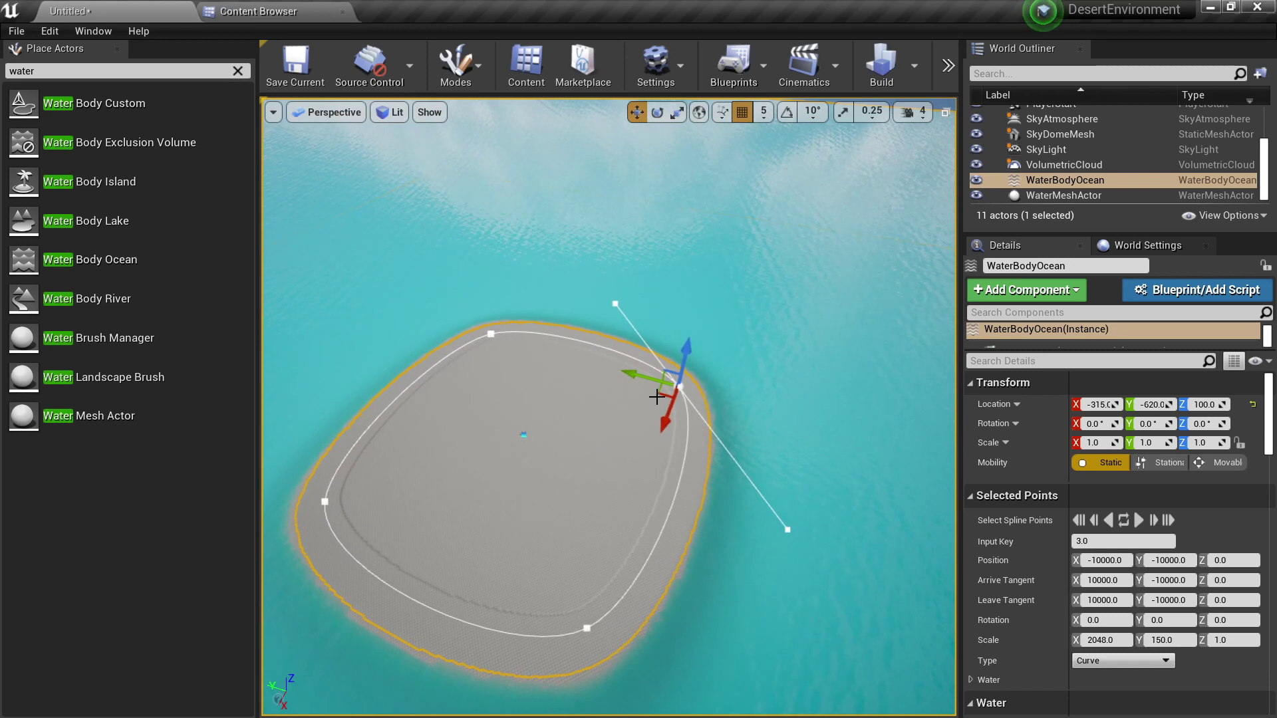
{"action": "left_click_drag", "start_coordinate": [657, 397], "coordinate": [822, 352]}
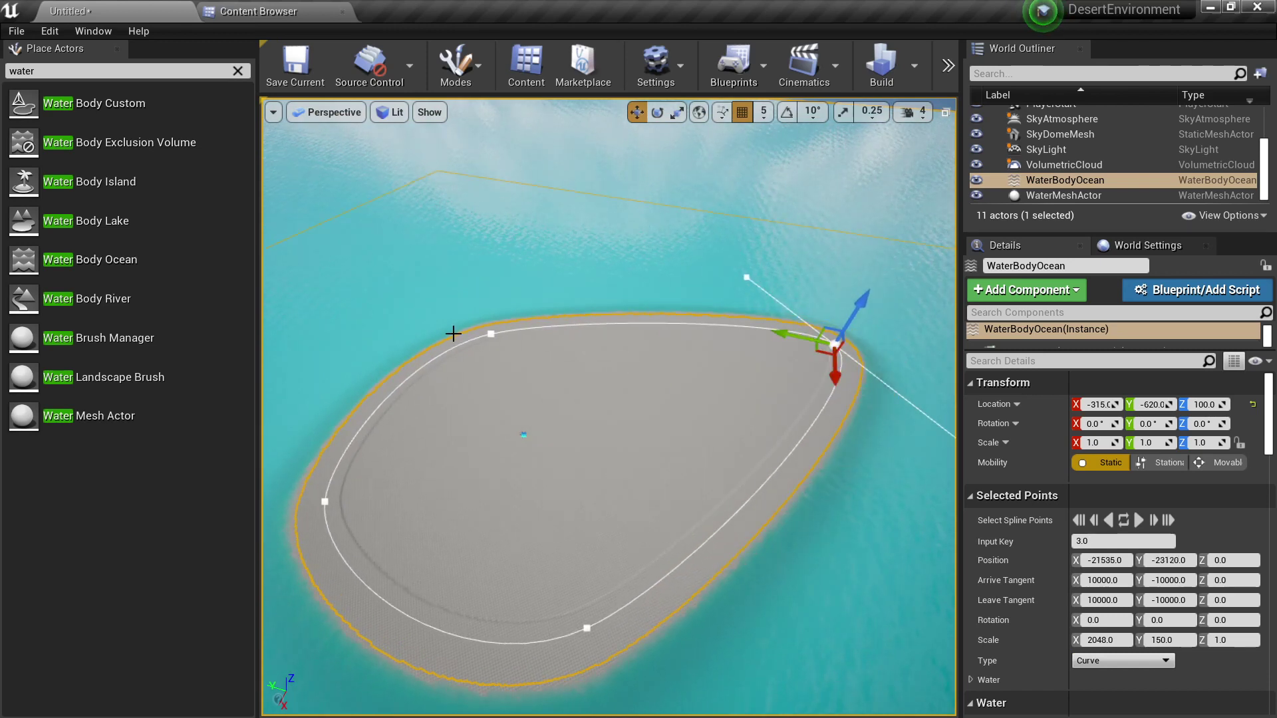
{"action": "left_click", "coordinate": [490, 336]}
{"action": "left_click_drag", "start_coordinate": [467, 344], "coordinate": [427, 282]}
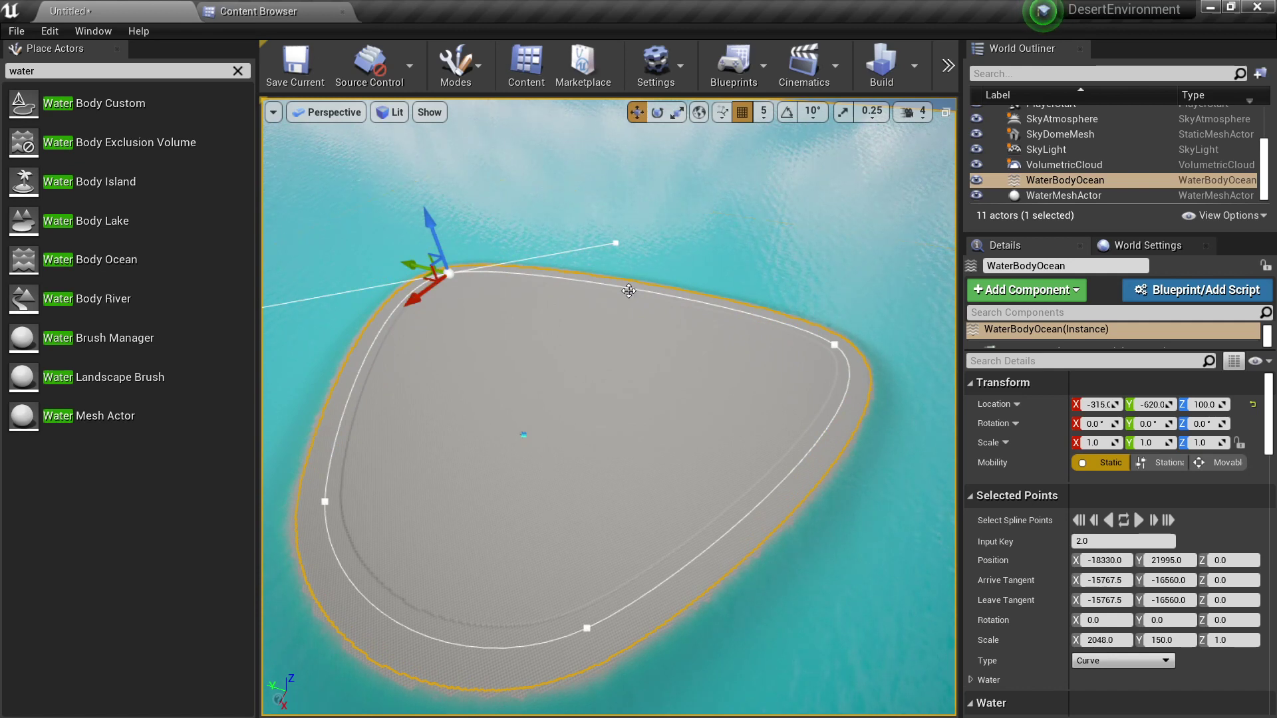
Add a spline point between the two moved corners and pull it outward to about X -32373, Y -1093.
{"action": "right_click", "coordinate": [629, 291]}
{"action": "left_click", "coordinate": [661, 313]}
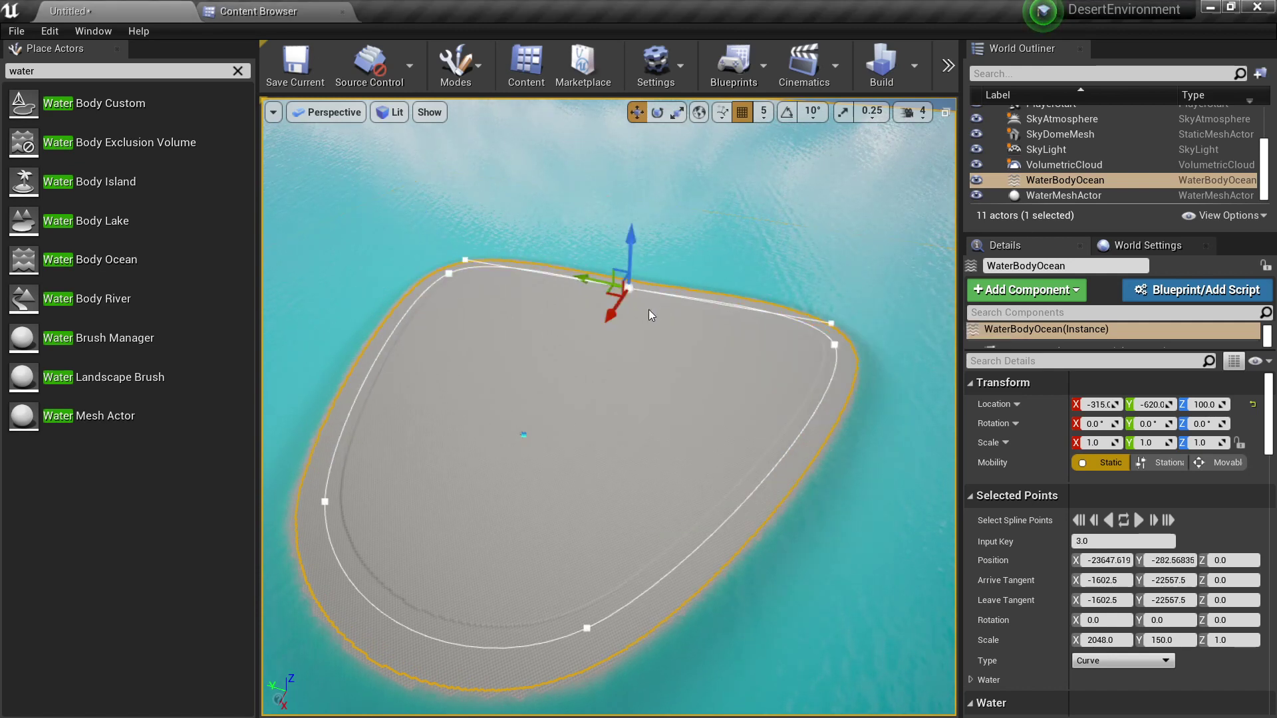
{"action": "left_click_drag", "start_coordinate": [606, 296], "coordinate": [642, 256]}
Move ocean spline points 0 and 1 outward to about X 13215, Y -17920 and X 19635, Y 20465.
{"action": "right_click_drag", "start_coordinate": [643, 256], "coordinate": [806, 505]}
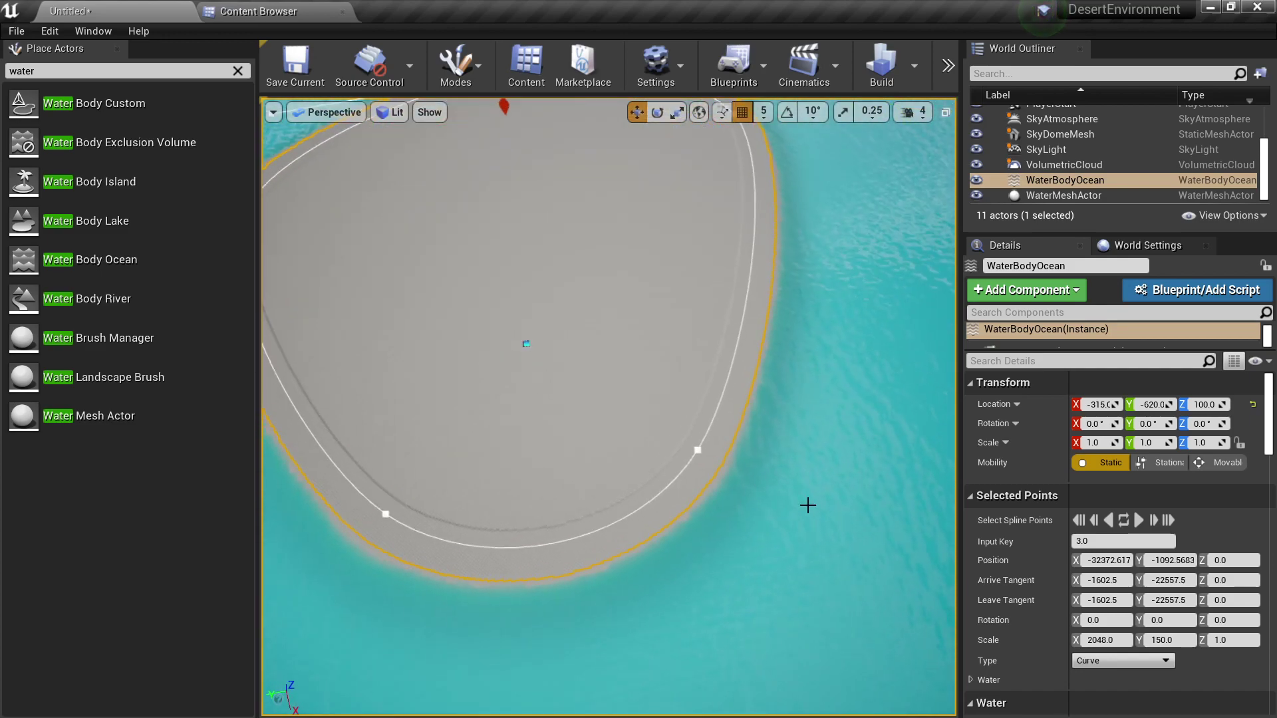
{"action": "left_click", "coordinate": [700, 452]}
{"action": "left_click_drag", "start_coordinate": [694, 465], "coordinate": [826, 499]}
{"action": "right_click_drag", "start_coordinate": [826, 499], "coordinate": [931, 319]}
{"action": "right_click_drag", "start_coordinate": [875, 369], "coordinate": [865, 379]}
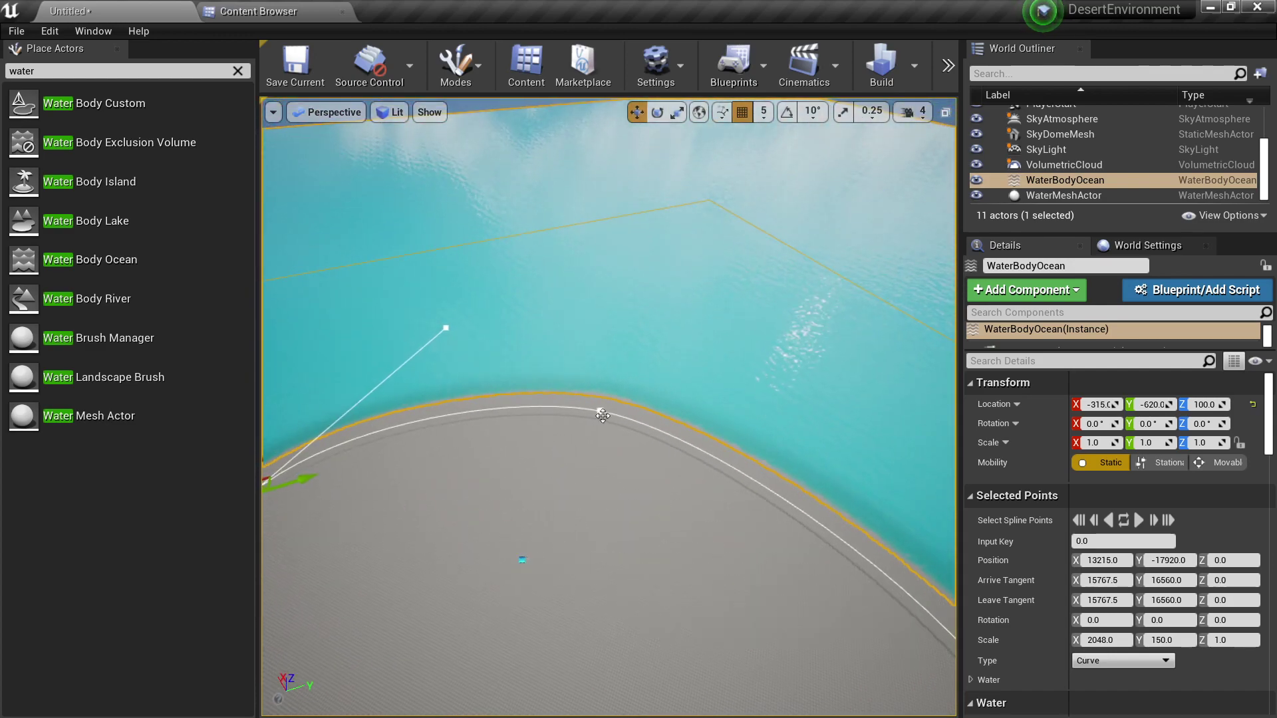
{"action": "left_click", "coordinate": [598, 412]}
{"action": "right_click_drag", "start_coordinate": [573, 422], "coordinate": [573, 492]}
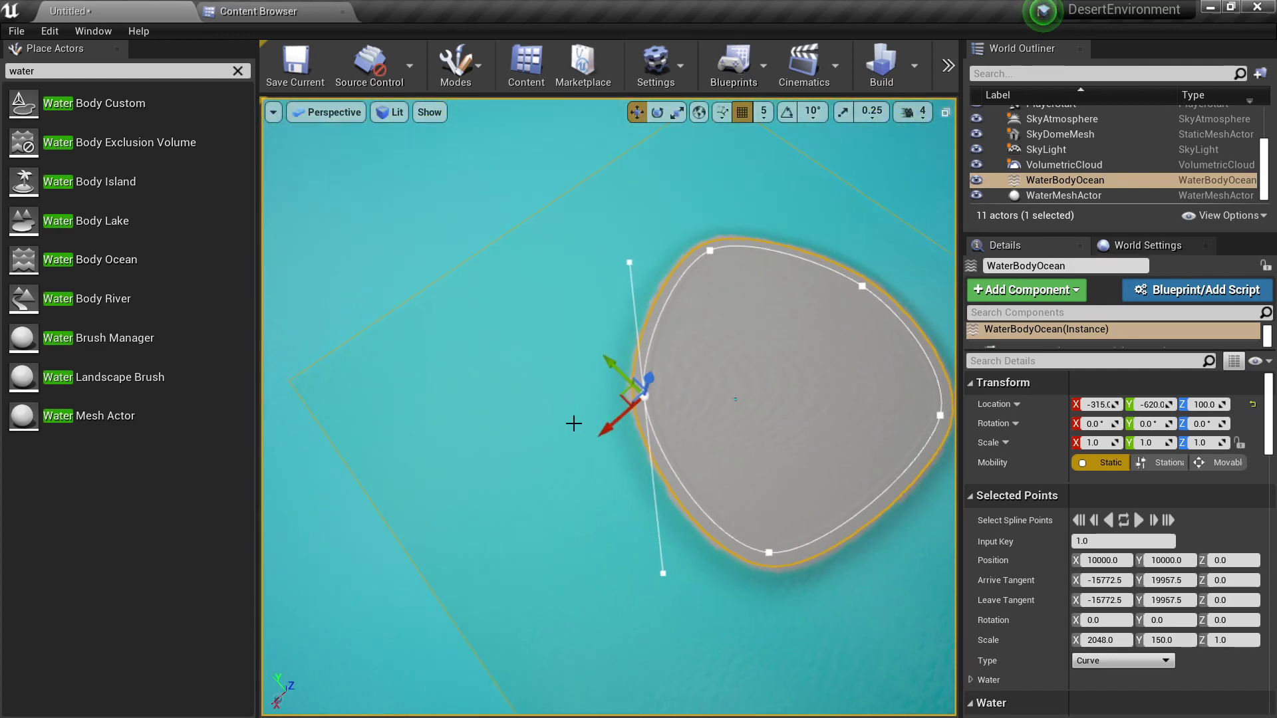
{"action": "left_click_drag", "start_coordinate": [624, 398], "coordinate": [534, 384]}
Clear the water actor search and return to Landscape mode.
{"action": "right_click_drag", "start_coordinate": [533, 384], "coordinate": [558, 398]}
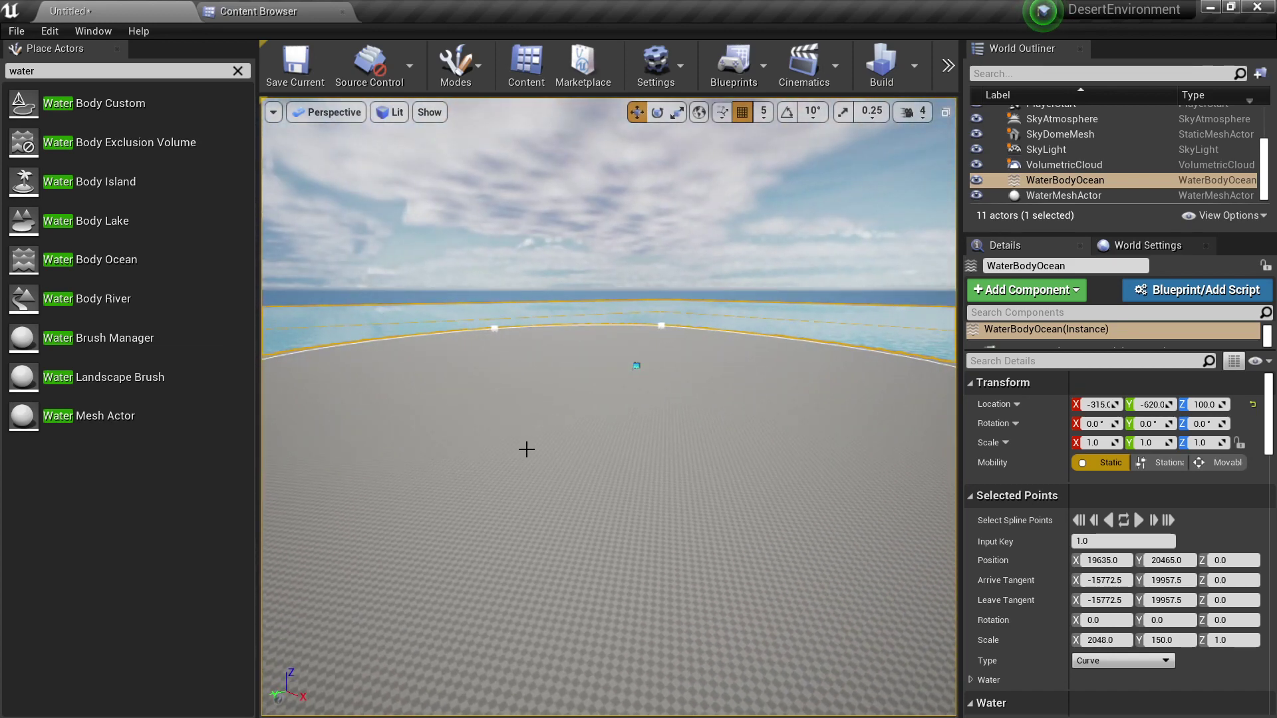
{"action": "left_click", "coordinate": [238, 71]}
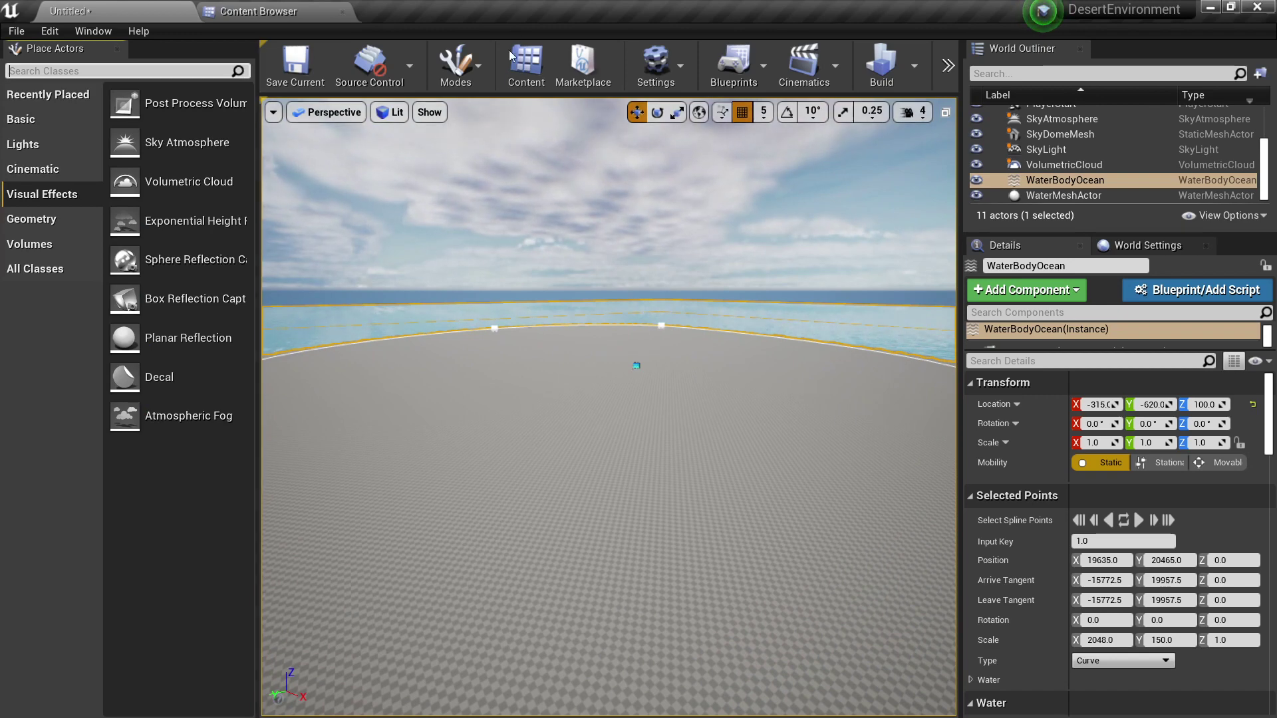
{"action": "left_click", "coordinate": [472, 68]}
{"action": "left_click", "coordinate": [500, 137]}
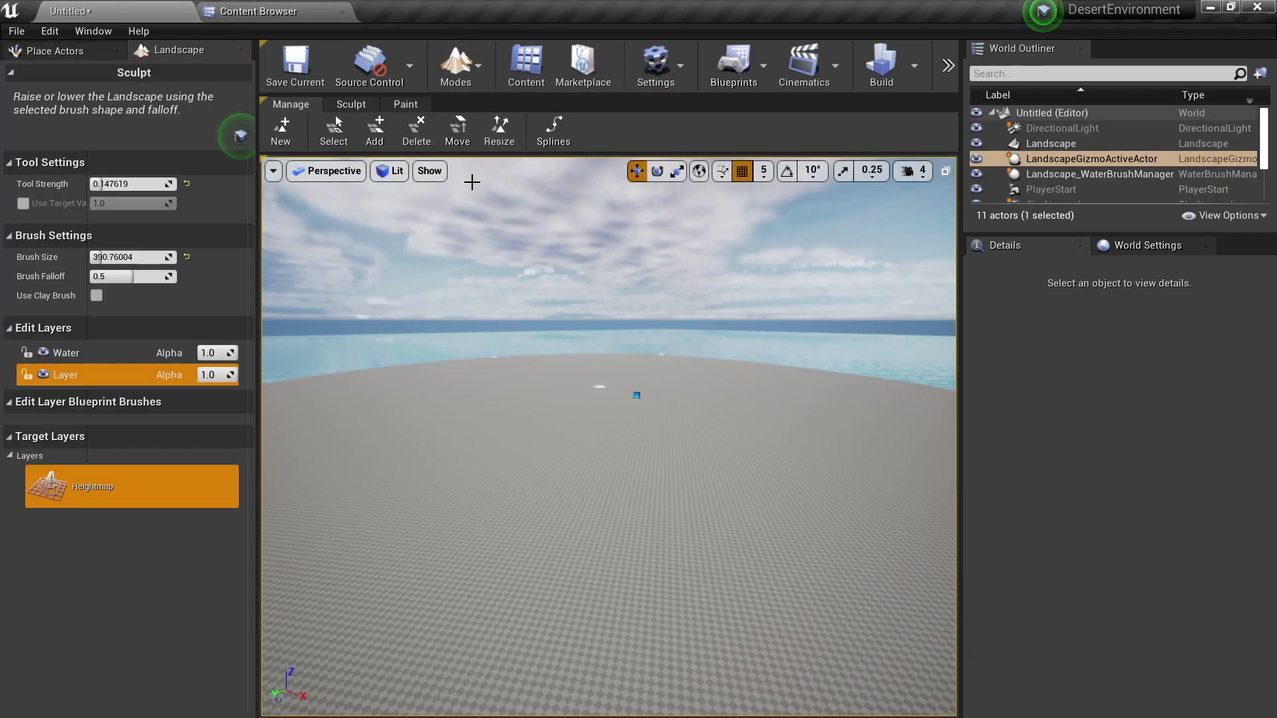
Create a new landscape edit layer above Water and rename it mountain.
{"action": "left_click", "coordinate": [98, 357]}
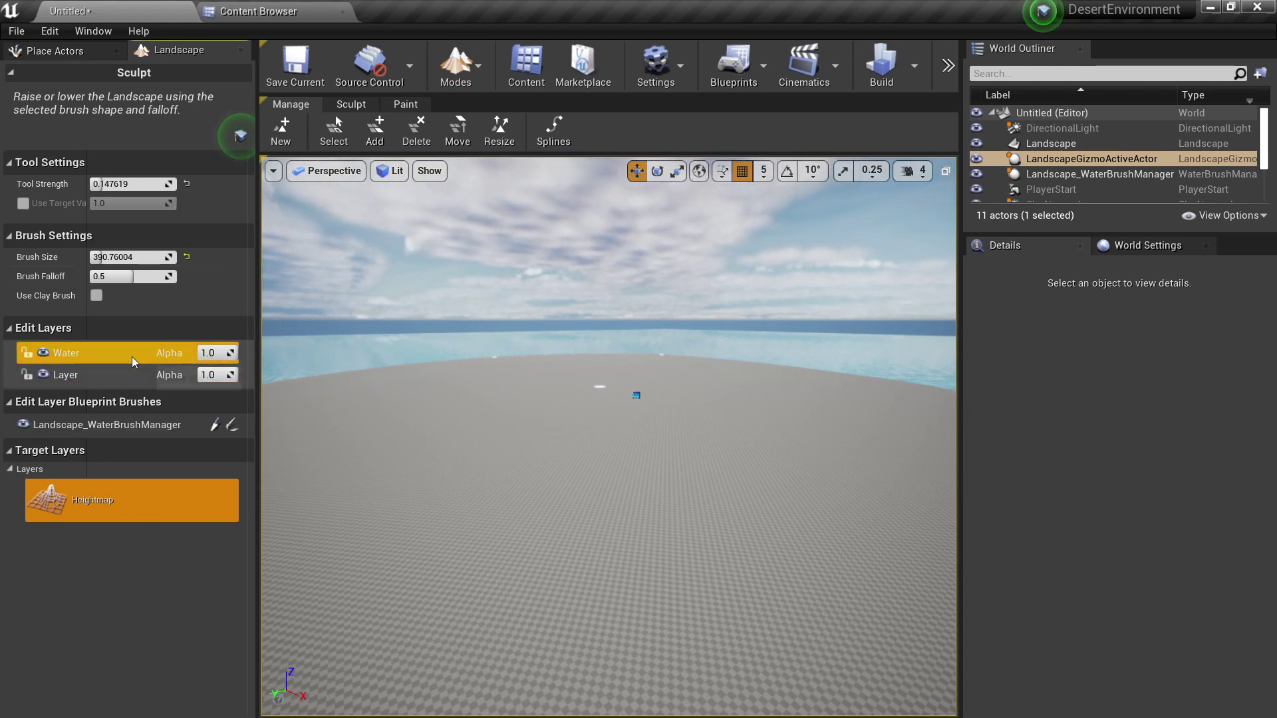
{"action": "mouse_move", "coordinate": [498, 368]}
{"action": "right_mouse_down"}
{"action": "mouse_move", "coordinate": [345, 433]}
{"action": "mouse_move", "coordinate": [484, 426]}
{"action": "mouse_move", "coordinate": [473, 399]}
{"action": "right_mouse_up"}
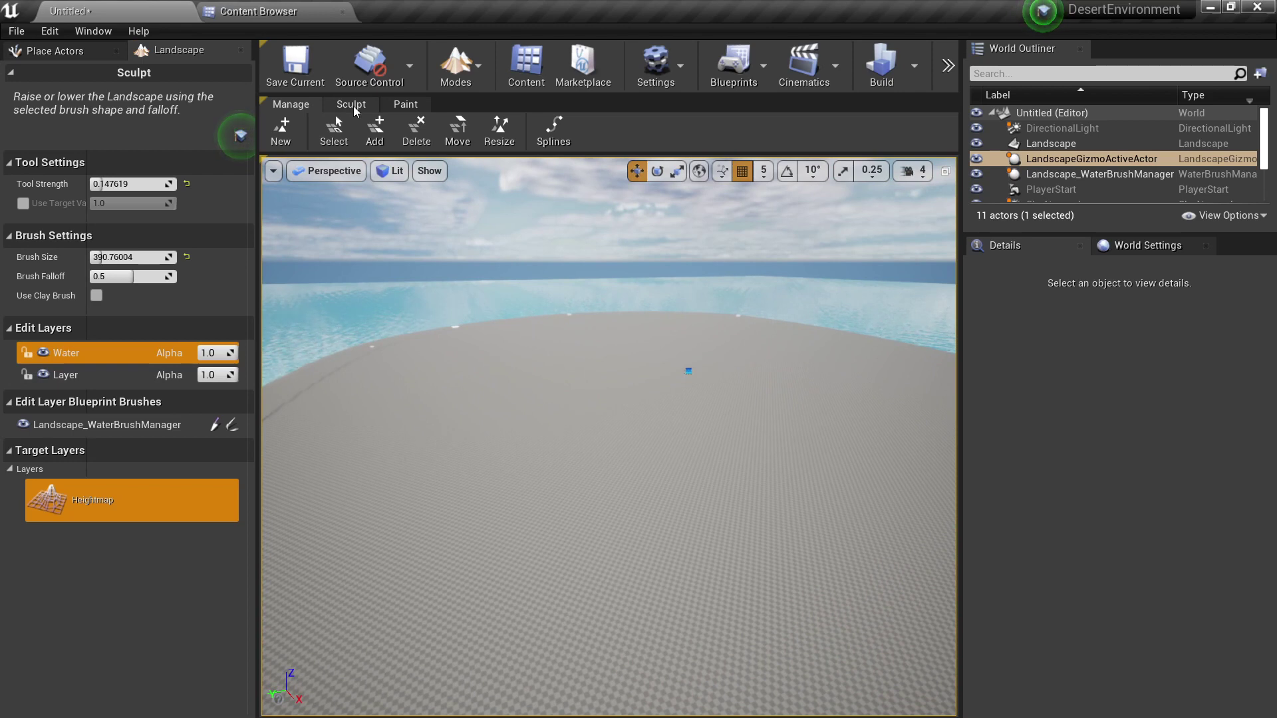
{"action": "left_click", "coordinate": [355, 110]}
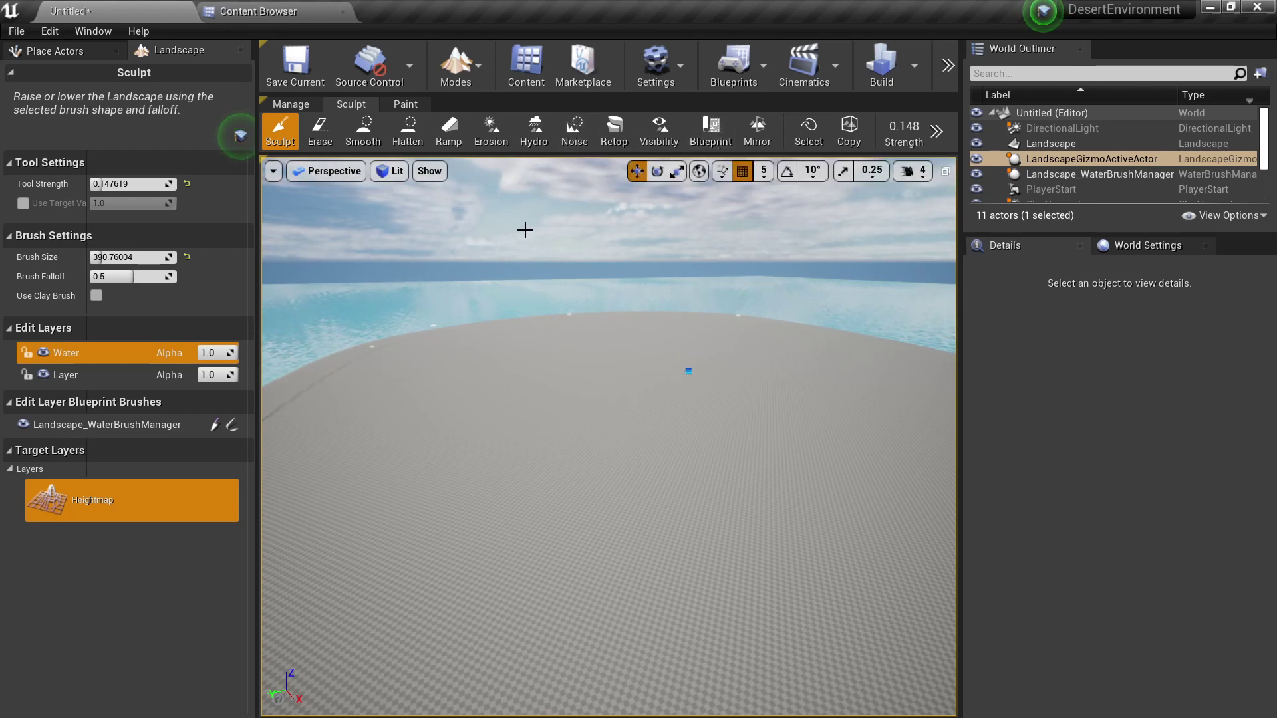
{"action": "right_click", "coordinate": [91, 353]}
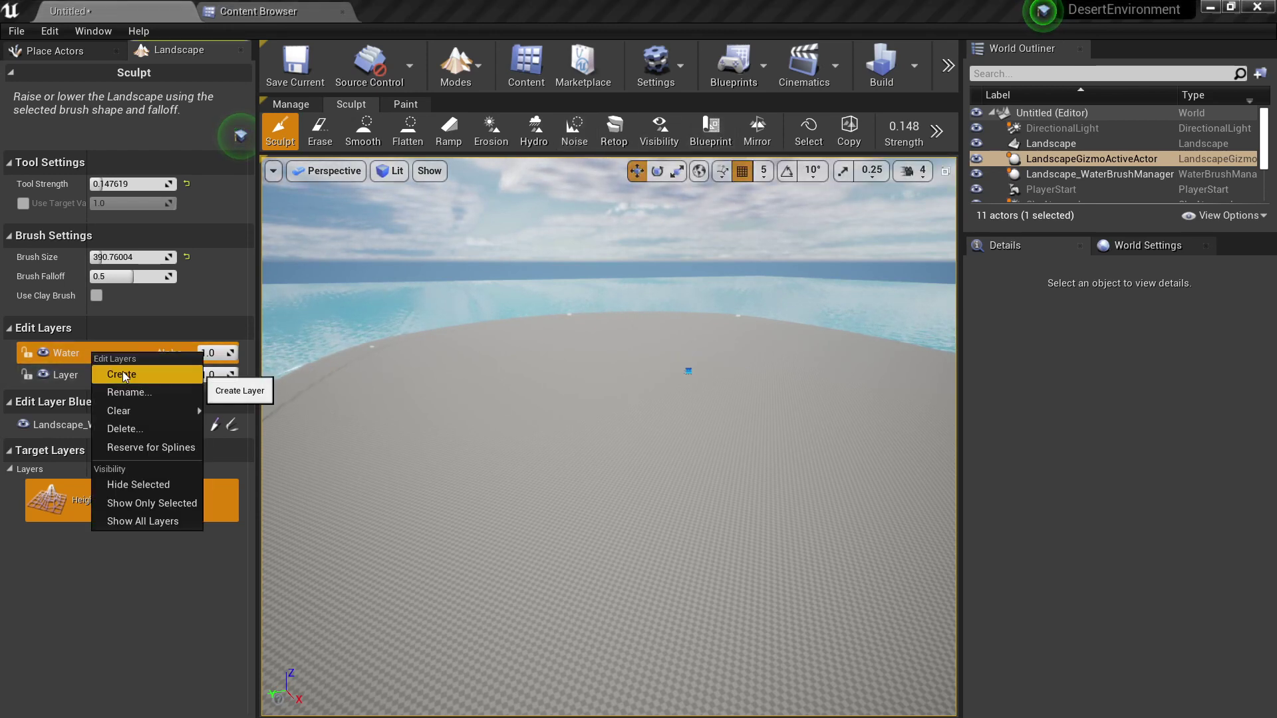
{"action": "left_click", "coordinate": [122, 372]}
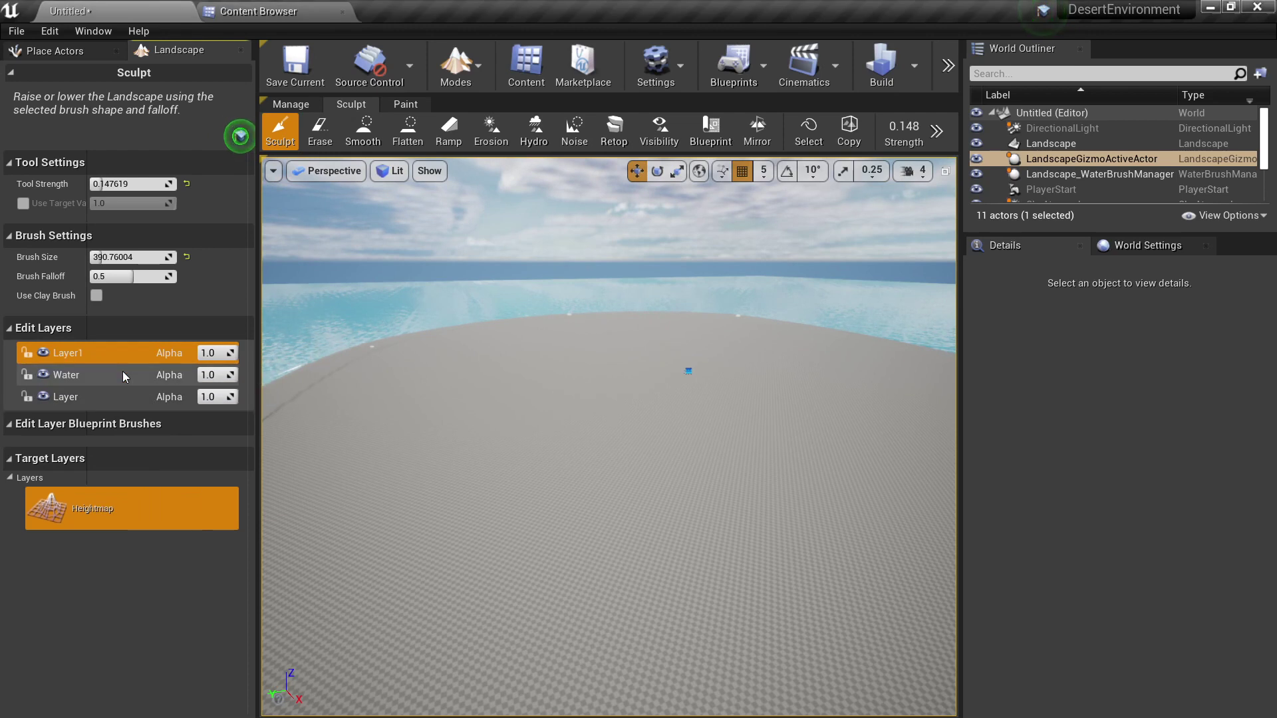
{"action": "double_click", "coordinate": [80, 353]}
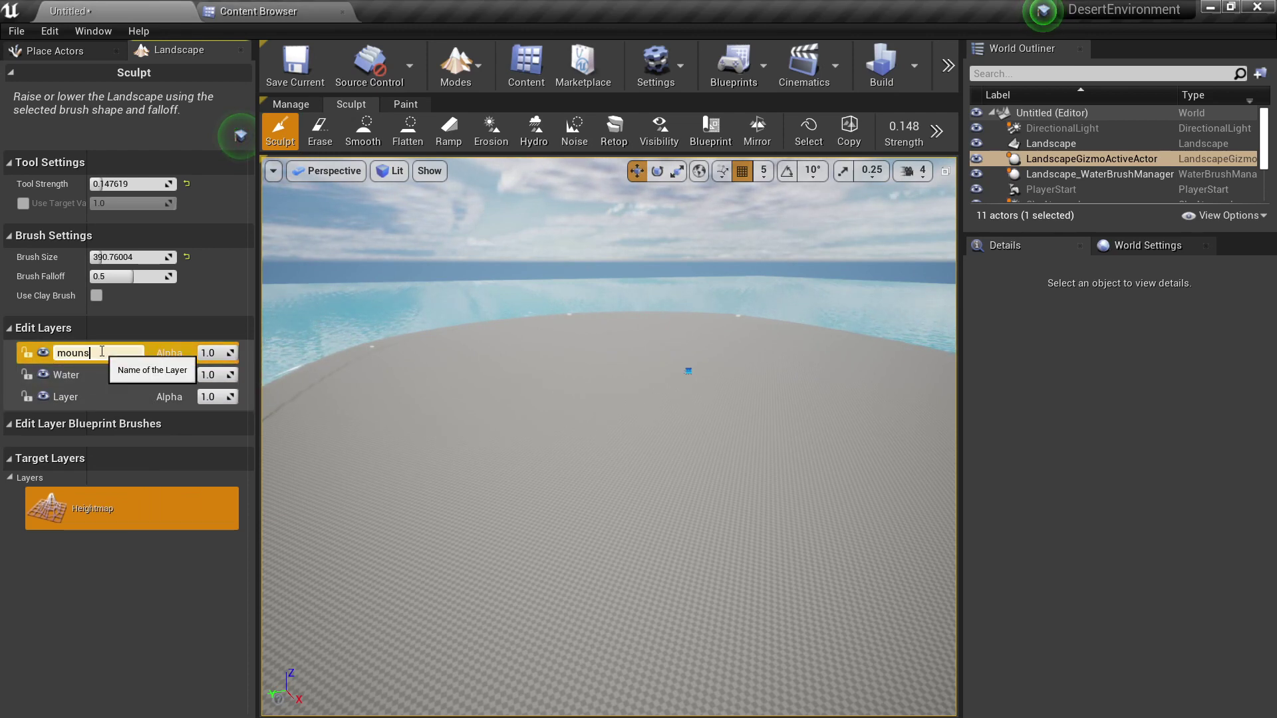
{"action": "key", "text": "Return"}
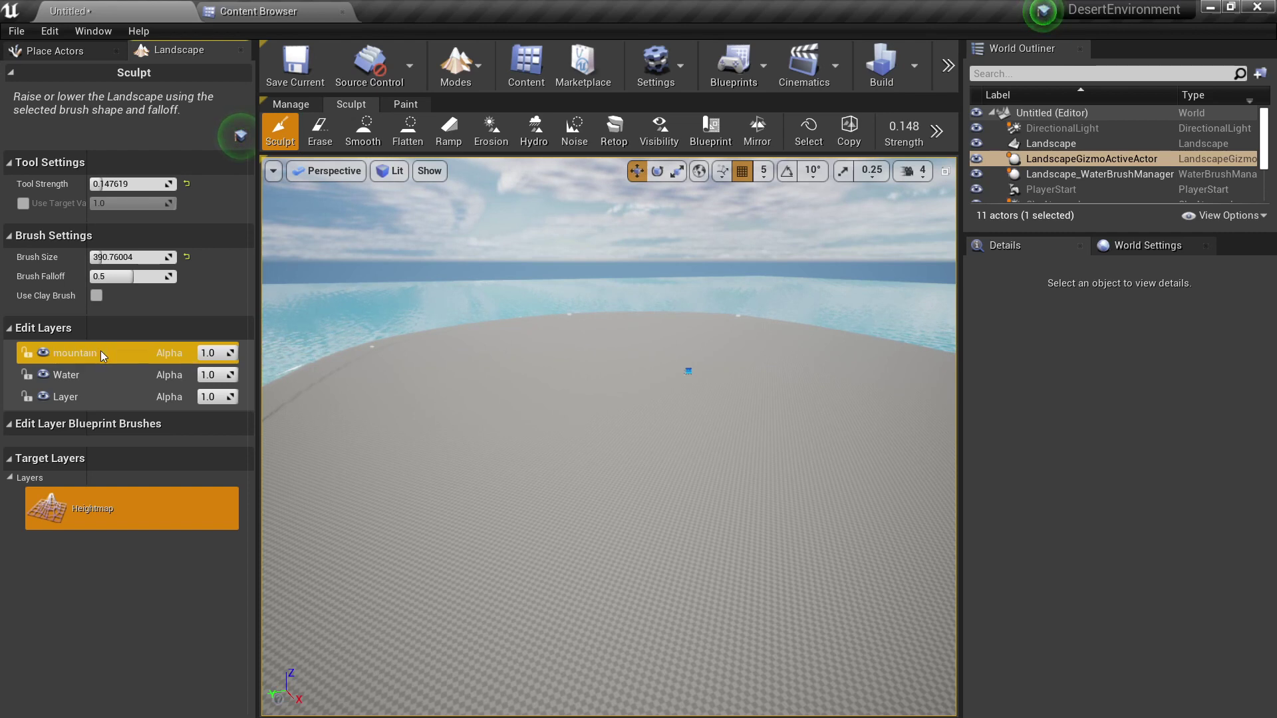
Place a CustomBrush_Landmass blueprint brush on the landscape in the mountain layer.
{"action": "left_click", "coordinate": [711, 137]}
{"action": "left_click", "coordinate": [117, 120]}
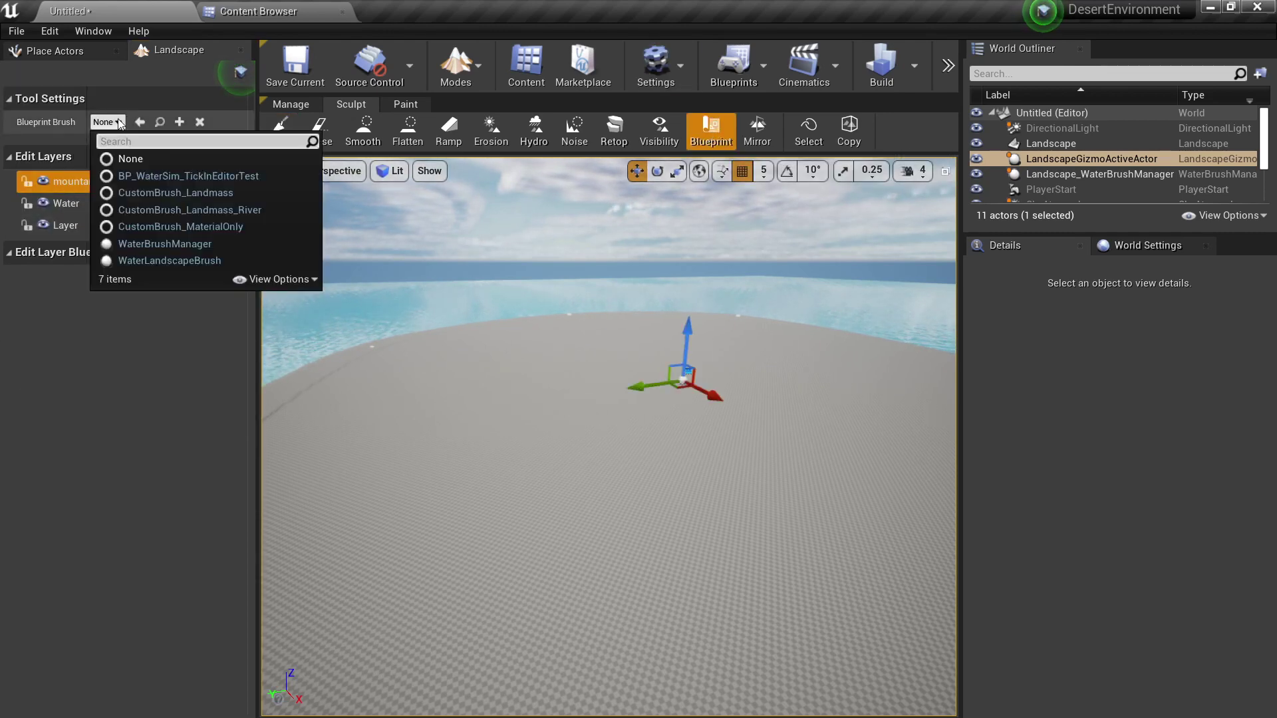
{"action": "left_click", "coordinate": [206, 193]}
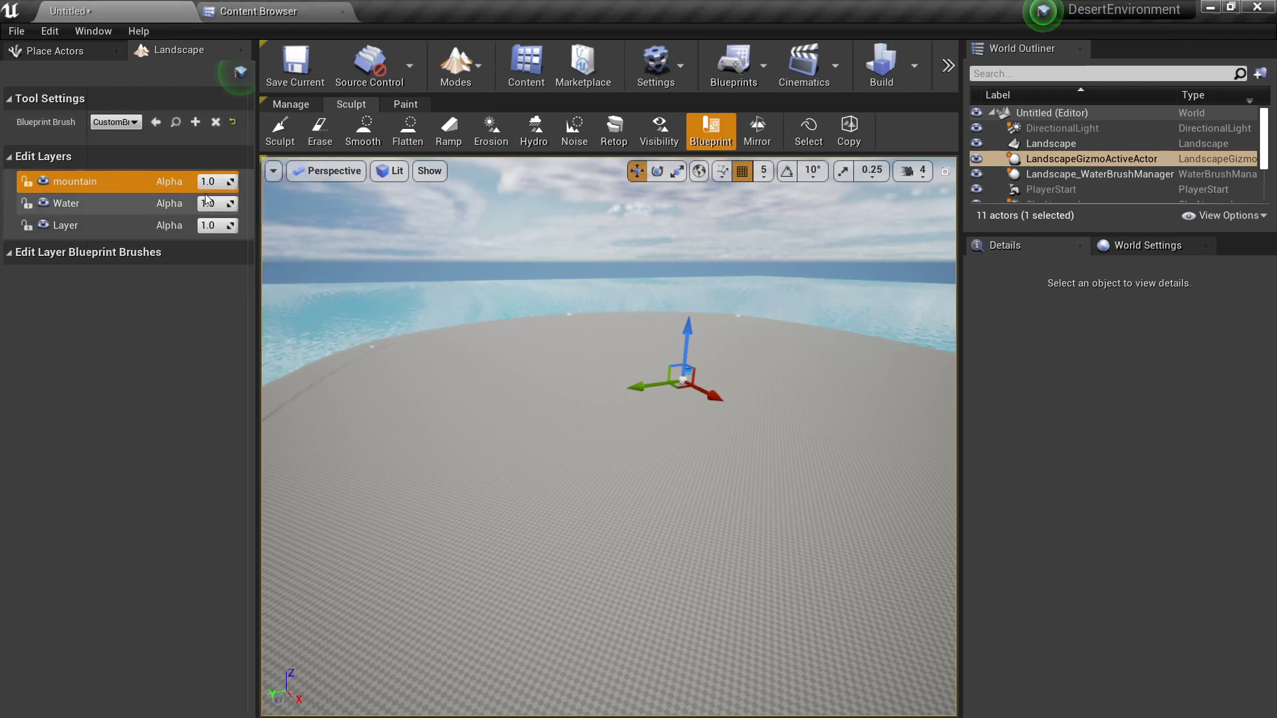
{"action": "left_click", "coordinate": [528, 392]}
{"action": "mouse_move", "coordinate": [527, 393]}
{"action": "right_mouse_down"}
{"action": "mouse_move", "coordinate": [479, 392]}
{"action": "mouse_move", "coordinate": [386, 513]}
{"action": "mouse_move", "coordinate": [333, 499]}
{"action": "mouse_move", "coordinate": [346, 505]}
{"action": "mouse_move", "coordinate": [342, 532]}
{"action": "right_mouse_up"}
{"action": "right_click_drag", "start_coordinate": [564, 419], "coordinate": [564, 365]}
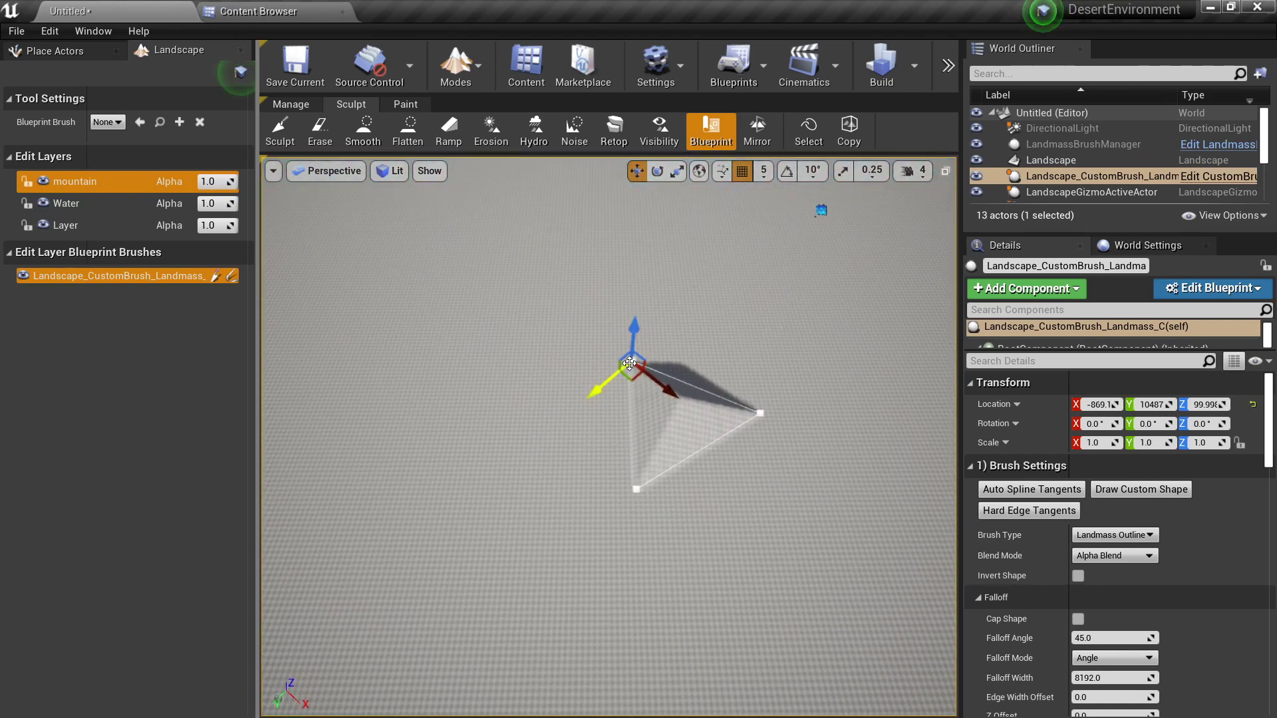
Pull two corners of the triangular landmass outward, then add a spline point on its long edge and move it outward.
{"action": "left_click_drag", "start_coordinate": [631, 380], "coordinate": [400, 251]}
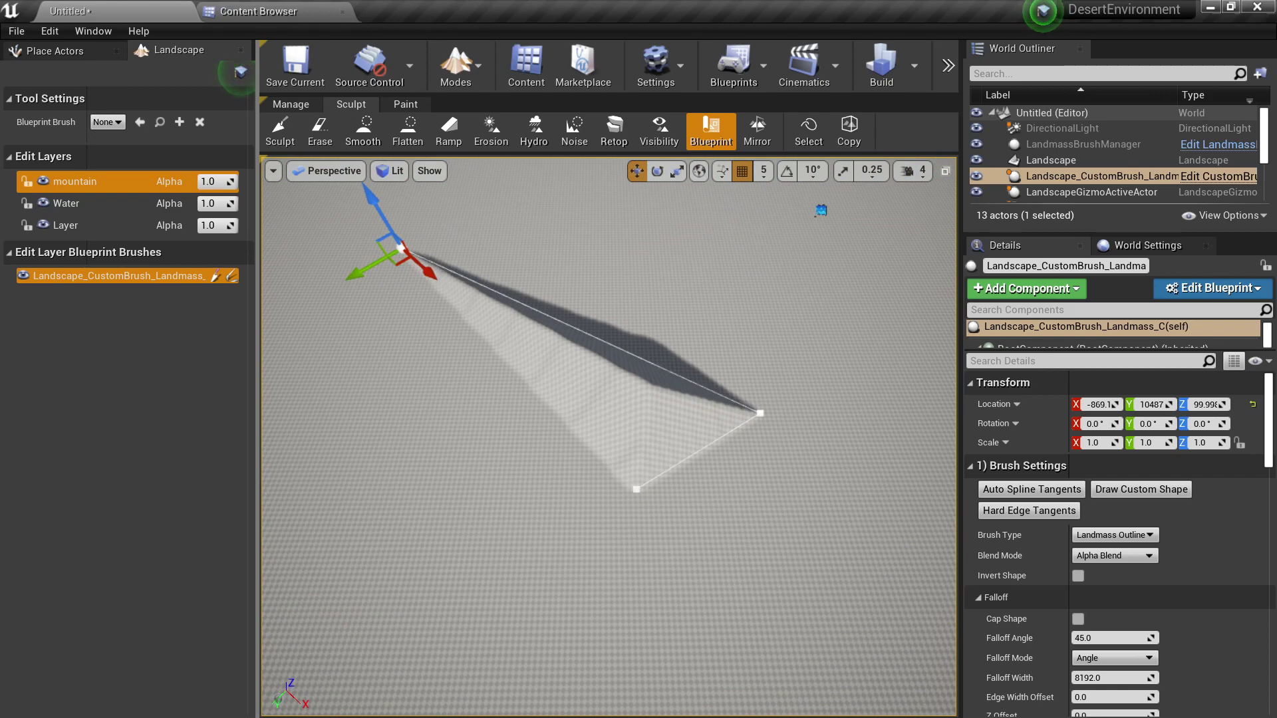
{"action": "left_click_drag", "start_coordinate": [638, 514], "coordinate": [525, 569]}
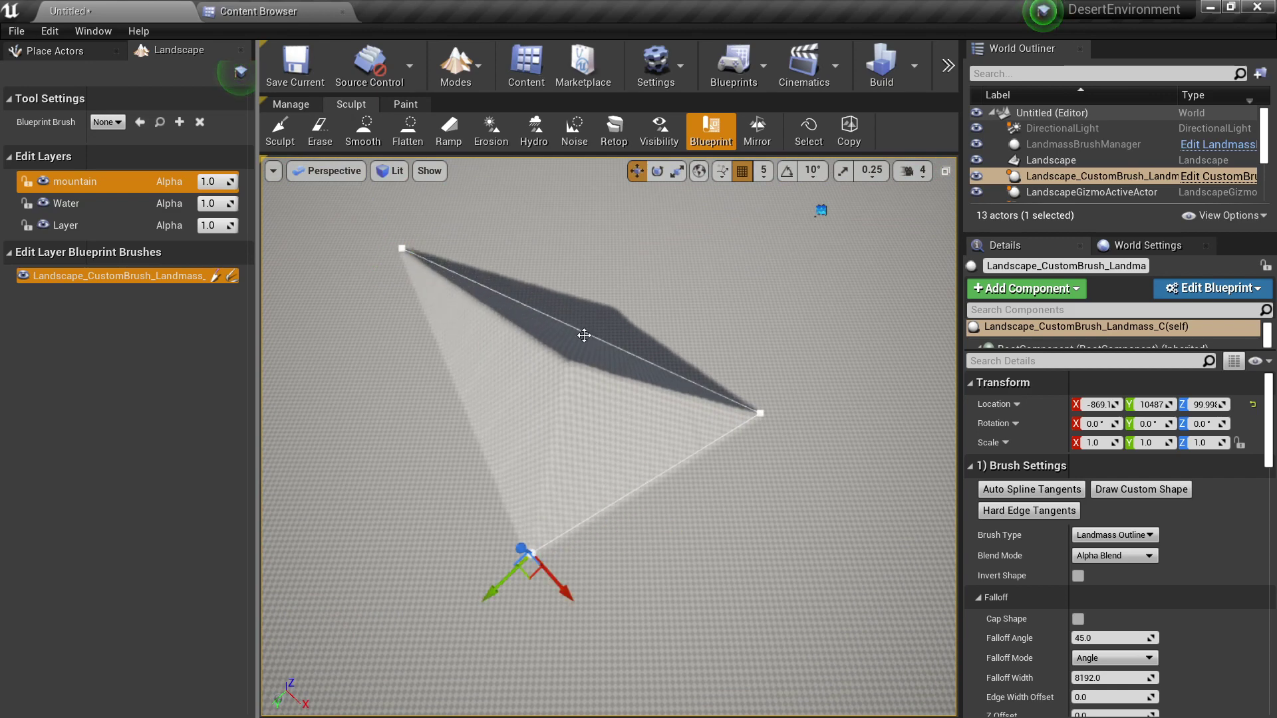
{"action": "right_click", "coordinate": [501, 336]}
{"action": "left_click", "coordinate": [572, 353]}
{"action": "right_click_drag", "start_coordinate": [422, 437], "coordinate": [422, 437]}
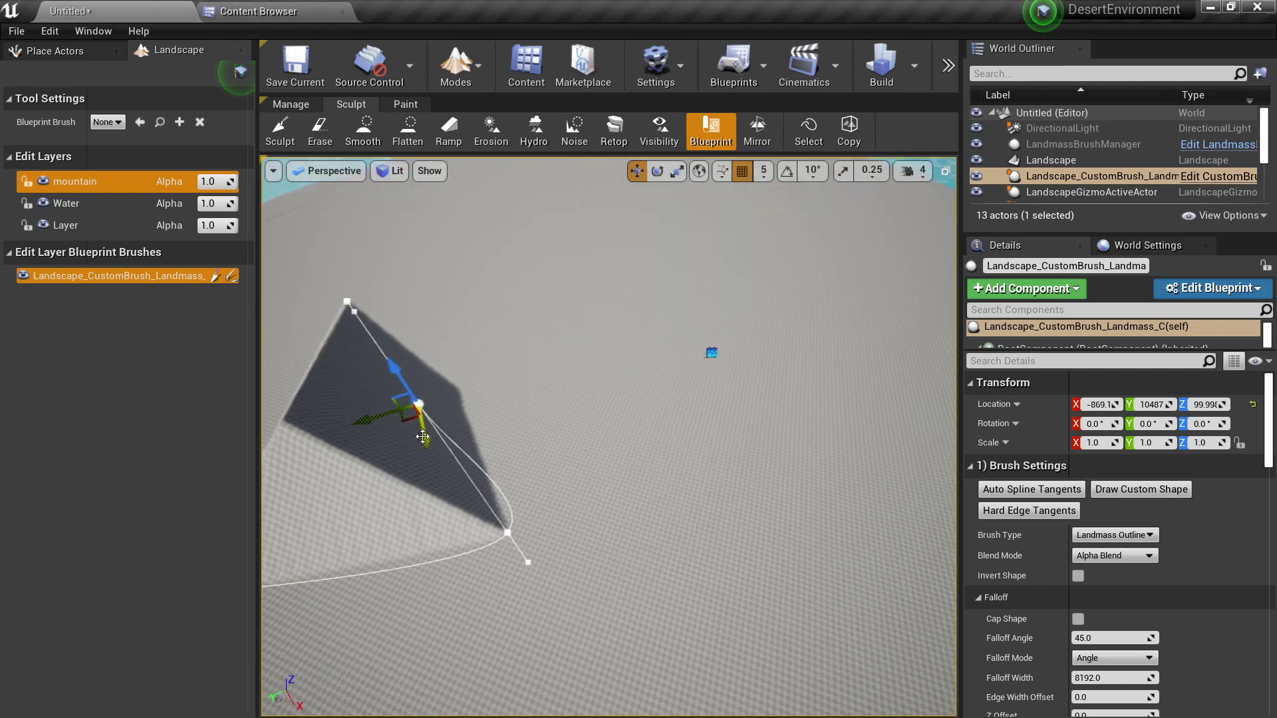
{"action": "left_click_drag", "start_coordinate": [422, 437], "coordinate": [511, 601]}
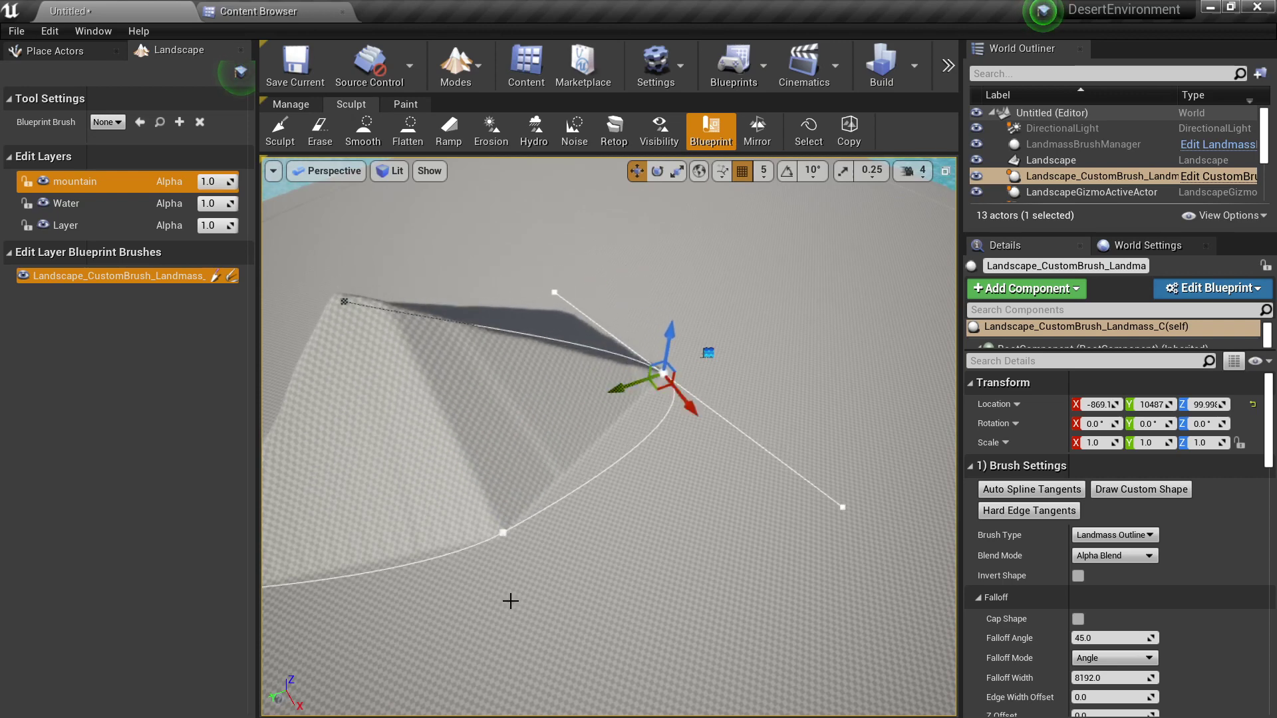
Widen the landmass base by pulling its two near spline points outward and adjusting the tangent of one of them.
{"action": "mouse_move", "coordinate": [501, 533]}
{"action": "left_mouse_down"}
{"action": "mouse_move", "coordinate": [491, 705]}
{"action": "mouse_move", "coordinate": [472, 622]}
{"action": "mouse_move", "coordinate": [478, 644]}
{"action": "left_mouse_up"}
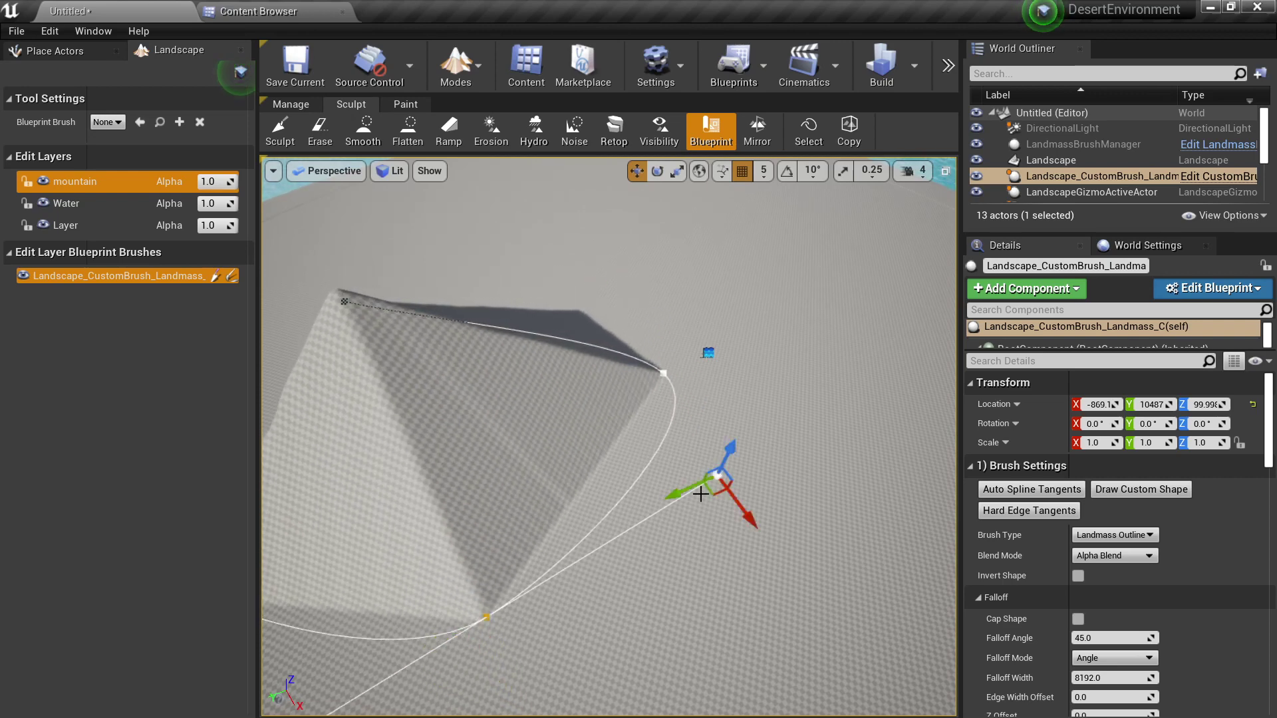
{"action": "left_click_drag", "start_coordinate": [526, 447], "coordinate": [713, 507]}
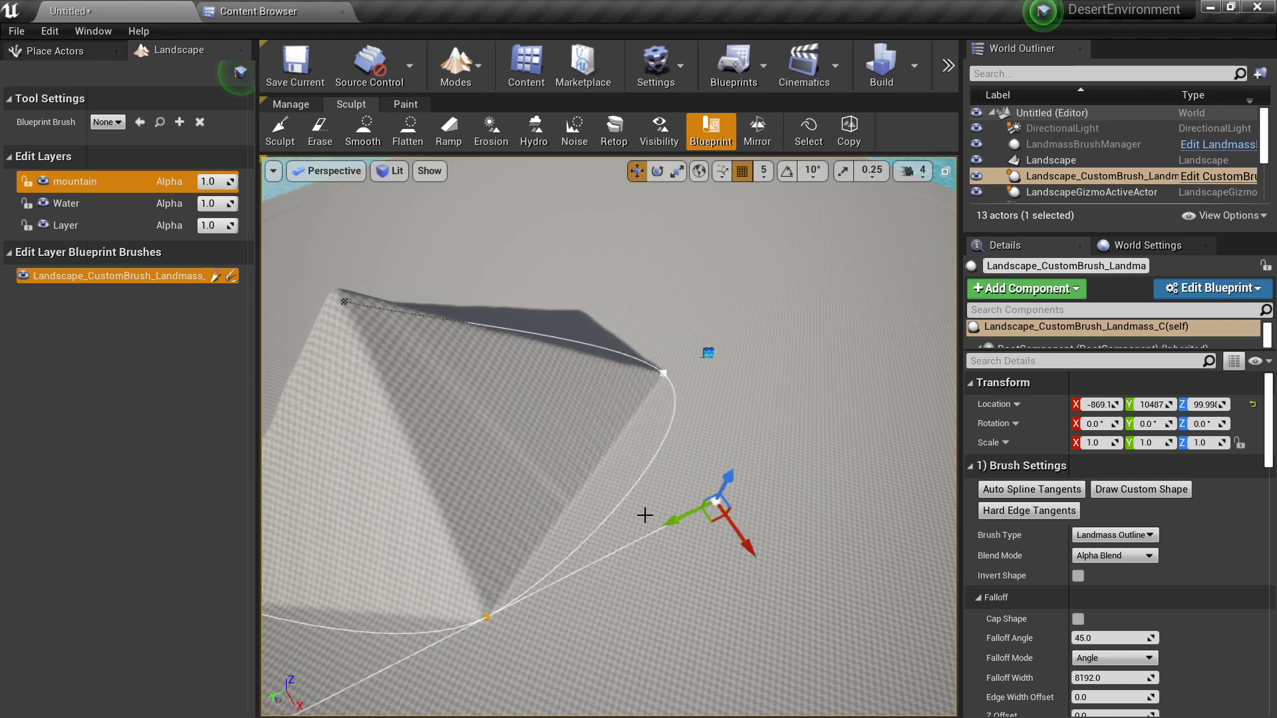
{"action": "key", "text": "s"}
{"action": "right_click_drag", "start_coordinate": [644, 514], "coordinate": [601, 522]}
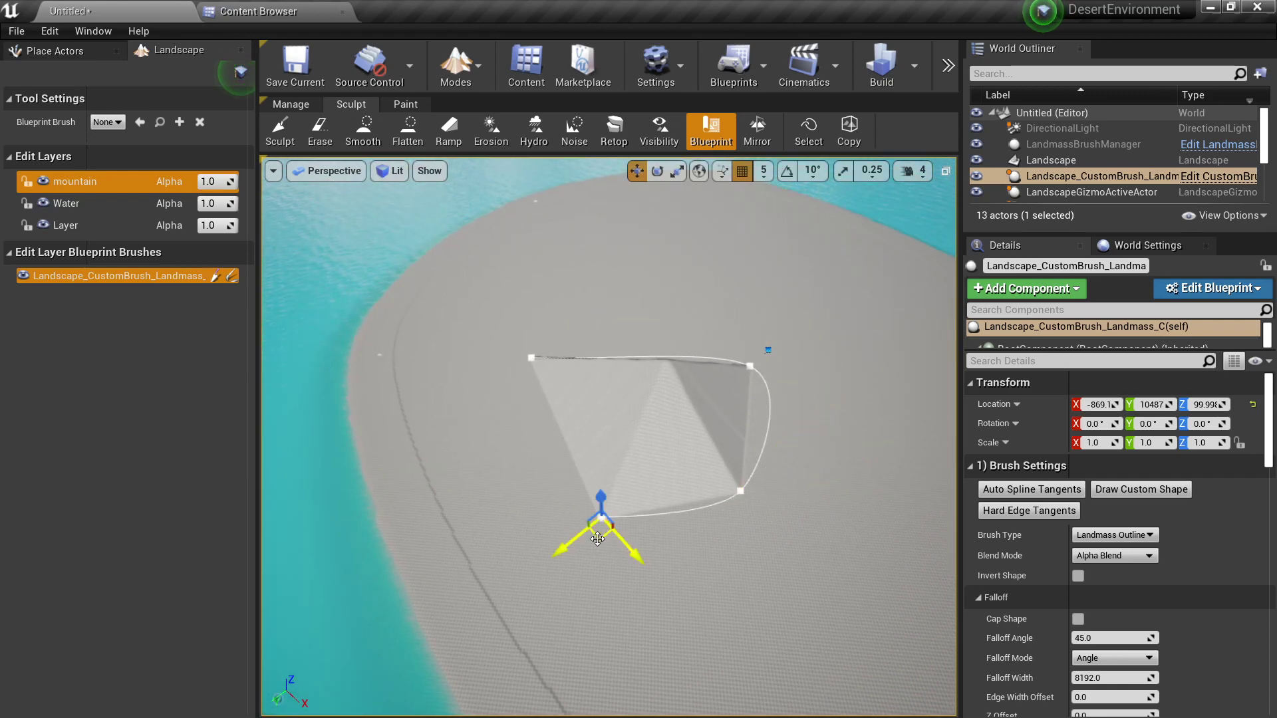
{"action": "left_click_drag", "start_coordinate": [598, 539], "coordinate": [469, 586]}
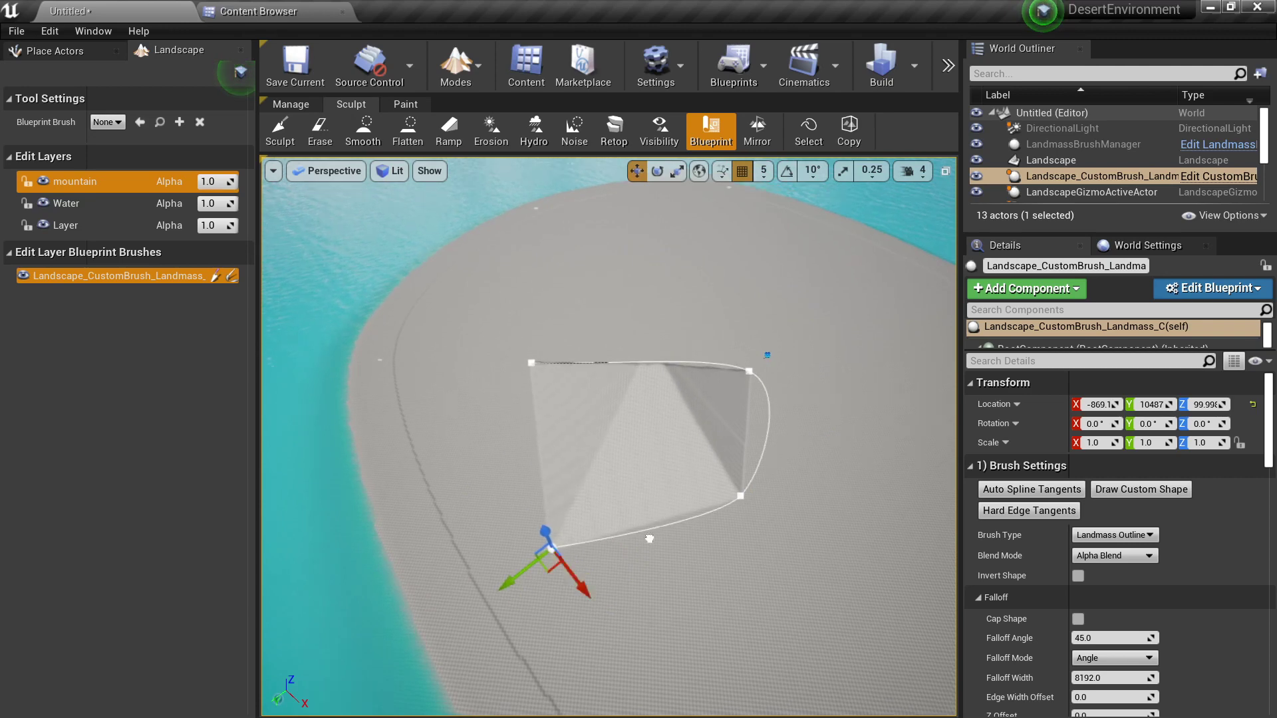
Move the spline point on the rounded far corner of the landmass slightly outward.
{"action": "right_click_drag", "start_coordinate": [649, 538], "coordinate": [626, 426]}
{"action": "key", "text": "w"}
{"action": "key", "text": "s"}
{"action": "key", "text": "w"}
{"action": "key", "text": "s"}
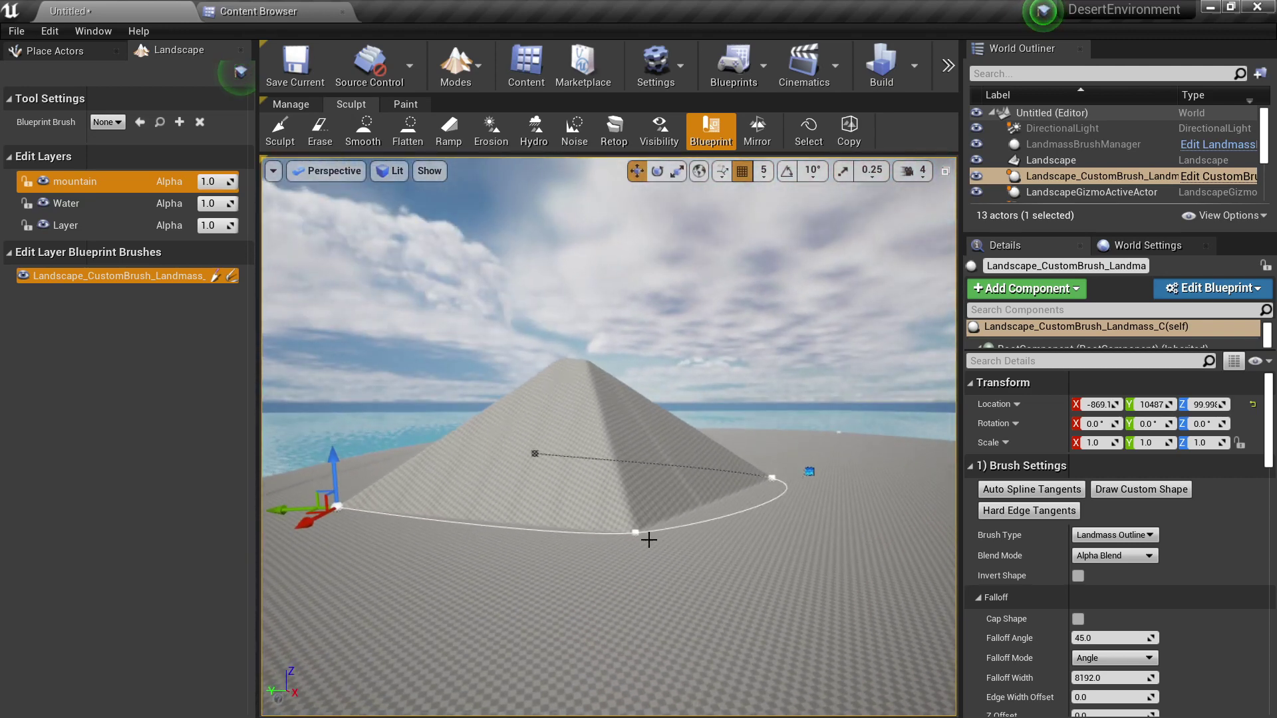
{"action": "key", "text": "e"}
{"action": "right_click_drag", "start_coordinate": [651, 540], "coordinate": [647, 595]}
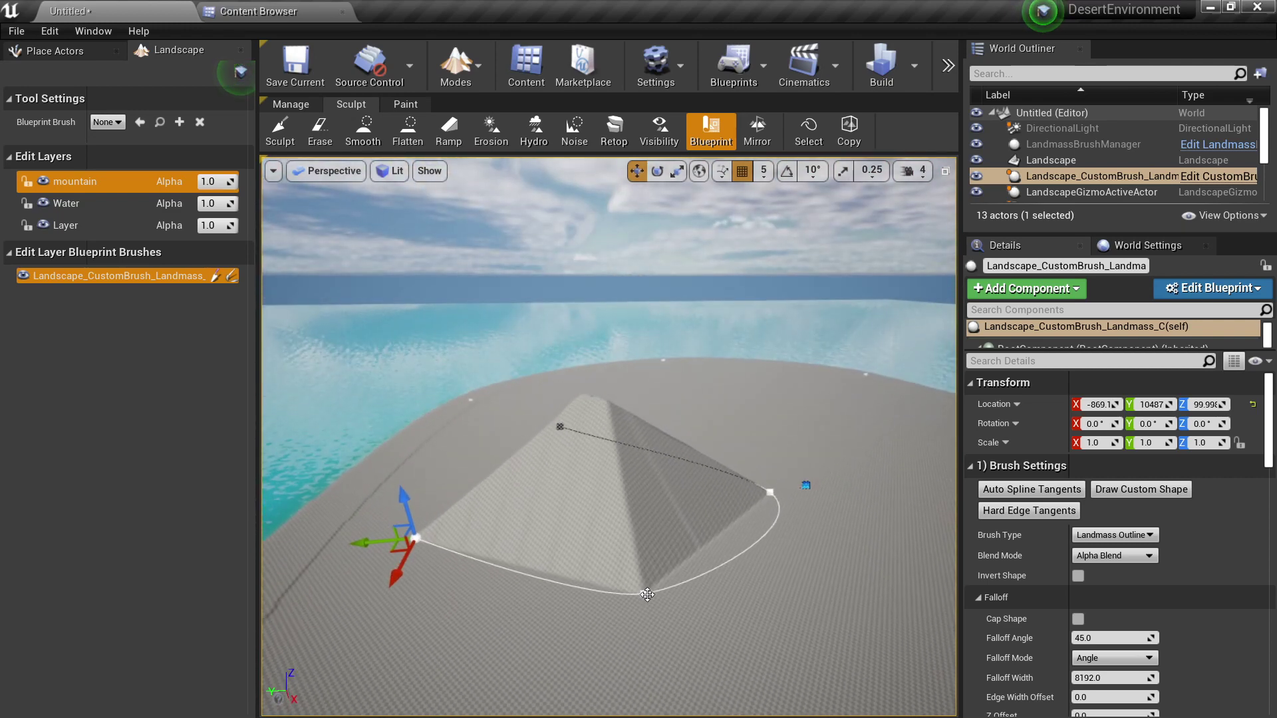
{"action": "left_click", "coordinate": [769, 493]}
{"action": "key", "text": "s"}
{"action": "right_click_drag", "start_coordinate": [770, 492], "coordinate": [739, 447]}
{"action": "mouse_move", "coordinate": [739, 443]}
{"action": "left_mouse_down"}
{"action": "mouse_move", "coordinate": [736, 465]}
{"action": "mouse_move", "coordinate": [753, 433]}
{"action": "left_mouse_up"}
{"action": "right_click_drag", "start_coordinate": [753, 434], "coordinate": [745, 399]}
Widen the brush details area and adjust the landmass Falloff Angle to about 44.02.
{"action": "scroll", "coordinate": [1114, 516], "scroll_direction": "down", "scroll_amount": 3}
{"action": "left_click_drag", "start_coordinate": [960, 376], "coordinate": [885, 375]}
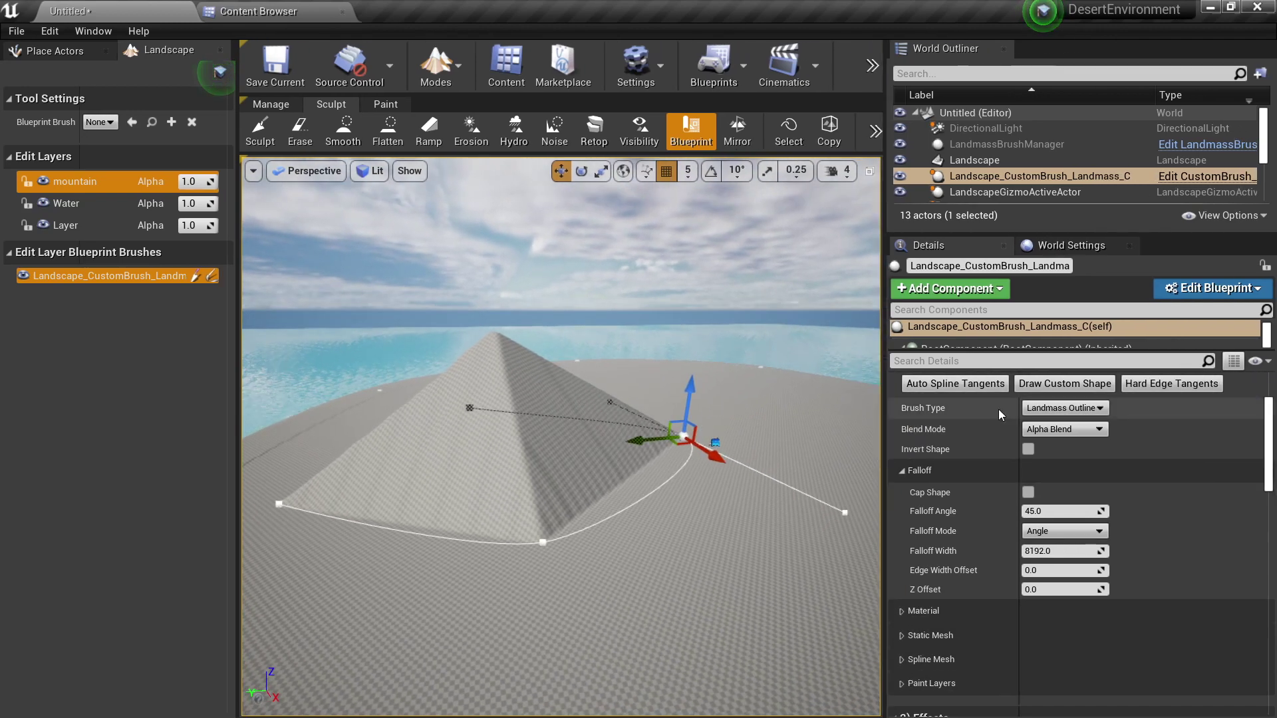
{"action": "scroll", "coordinate": [1041, 532], "scroll_direction": "up", "scroll_amount": 3}
{"action": "scroll", "coordinate": [1039, 537], "scroll_direction": "down", "scroll_amount": 2}
{"action": "right_click_drag", "start_coordinate": [798, 479], "coordinate": [815, 476]}
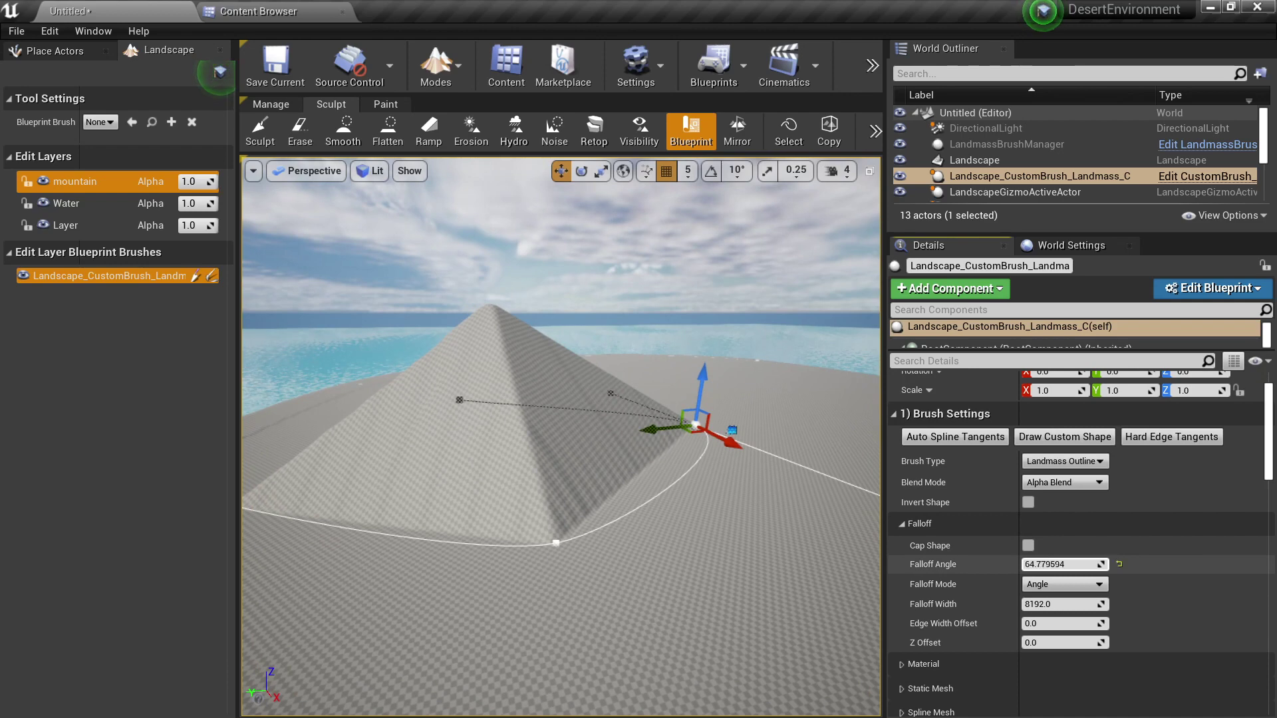
{"action": "mouse_move", "coordinate": [1065, 564]}
{"action": "left_mouse_down"}
{"action": "mouse_move", "coordinate": [1045, 564]}
{"action": "mouse_move", "coordinate": [1081, 564]}
{"action": "left_mouse_up"}
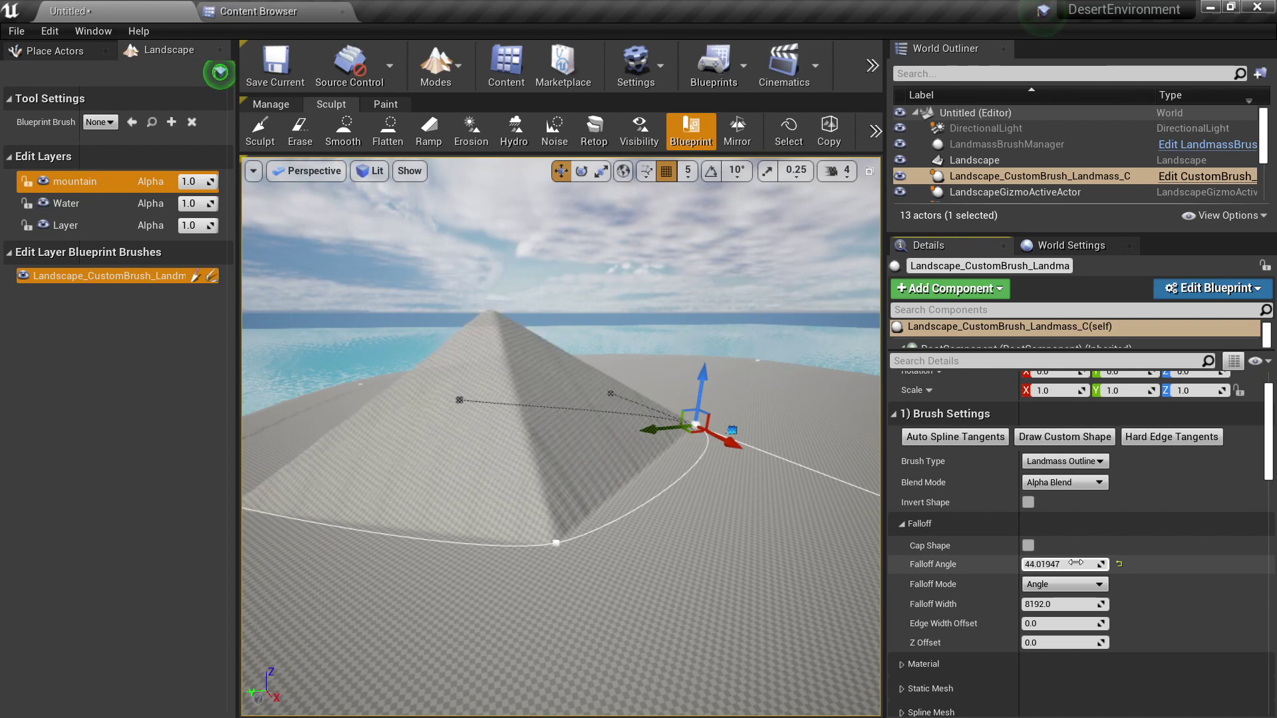
Enable Cap Shape for the landmass brush and view the capped landscape up close.
{"action": "left_click", "coordinate": [1029, 548]}
{"action": "right_click_drag", "start_coordinate": [795, 517], "coordinate": [784, 518]}
{"action": "scroll", "coordinate": [669, 405], "scroll_direction": "up", "scroll_amount": 3}
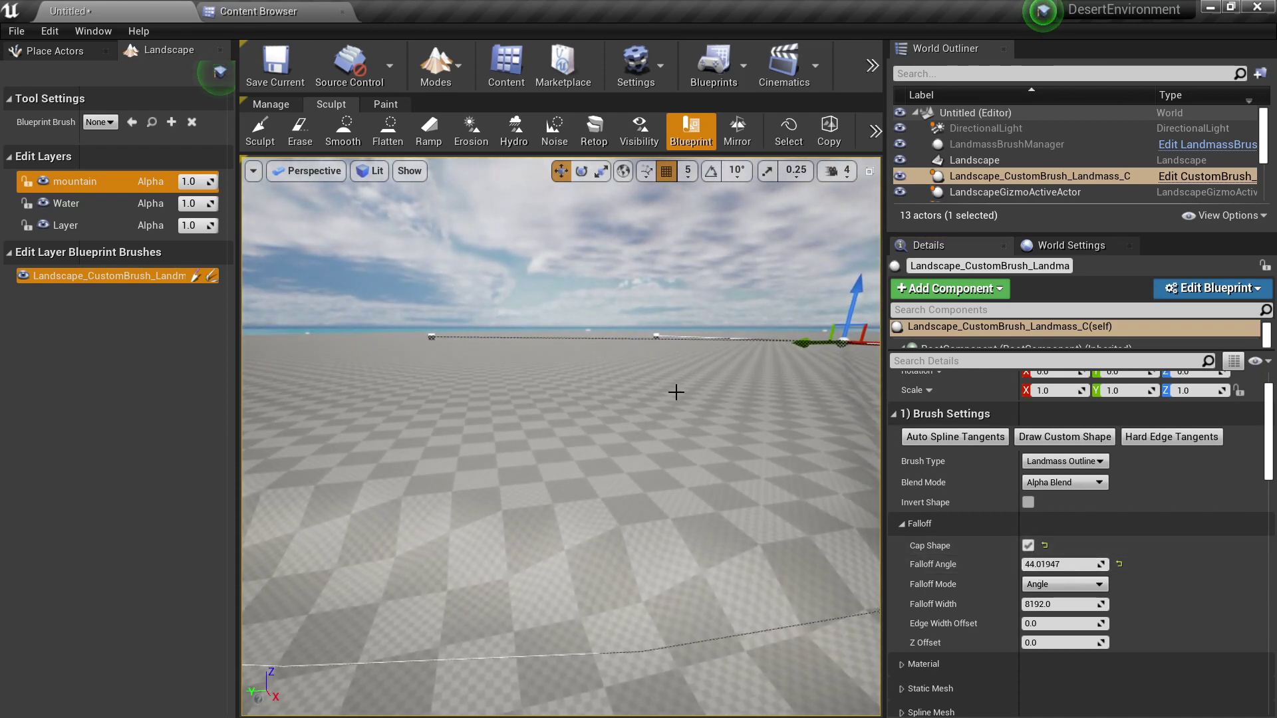
{"action": "scroll", "coordinate": [678, 392], "scroll_direction": "down", "scroll_amount": 4}
{"action": "right_click_drag", "start_coordinate": [675, 392], "coordinate": [676, 394]}
Try a Z Offset of 200 on the landmass brush, and raise it to 1500.
{"action": "left_click", "coordinate": [1064, 643]}
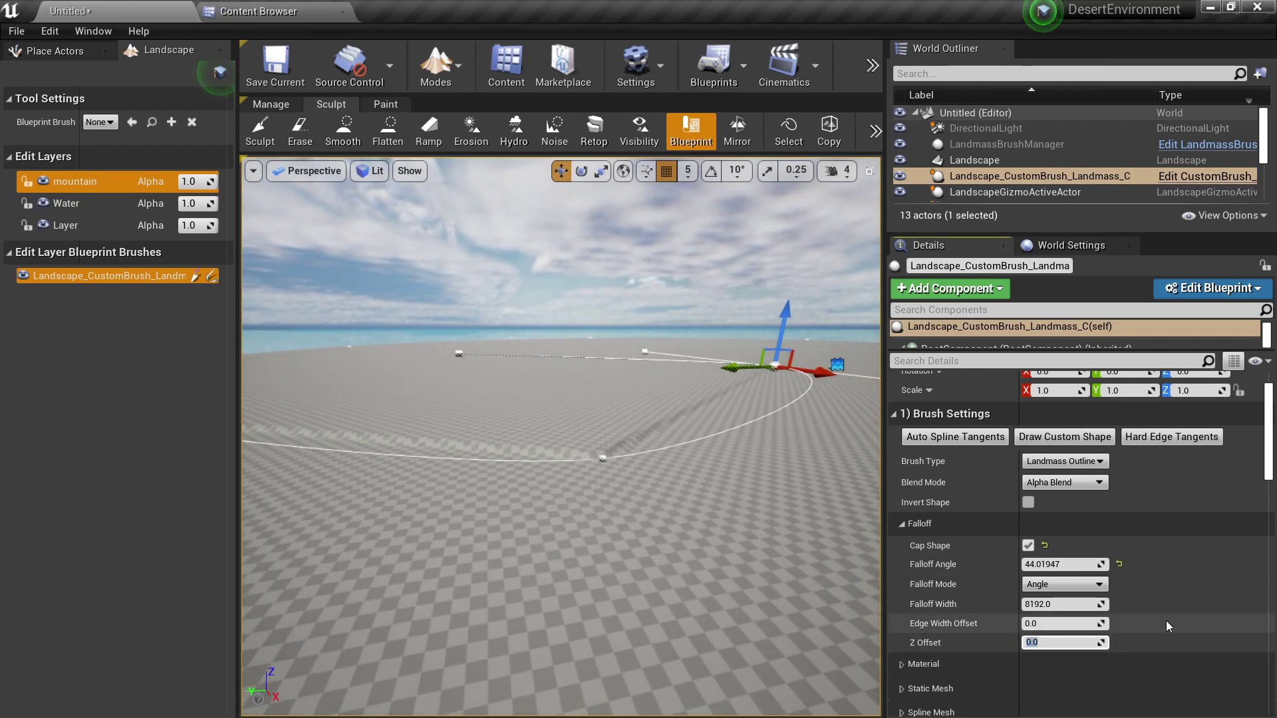
{"action": "type", "text": "200"}
{"action": "key", "text": "Return"}
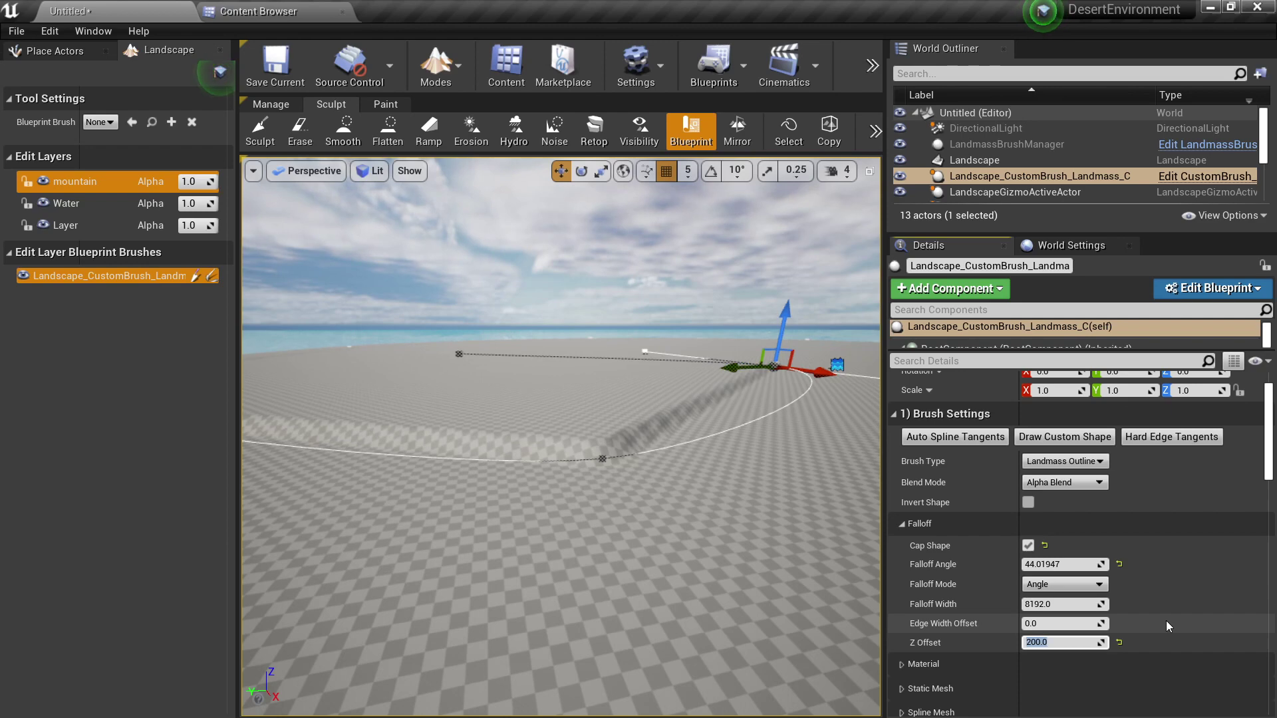
{"action": "type", "text": "1500"}
{"action": "key", "text": "Return"}
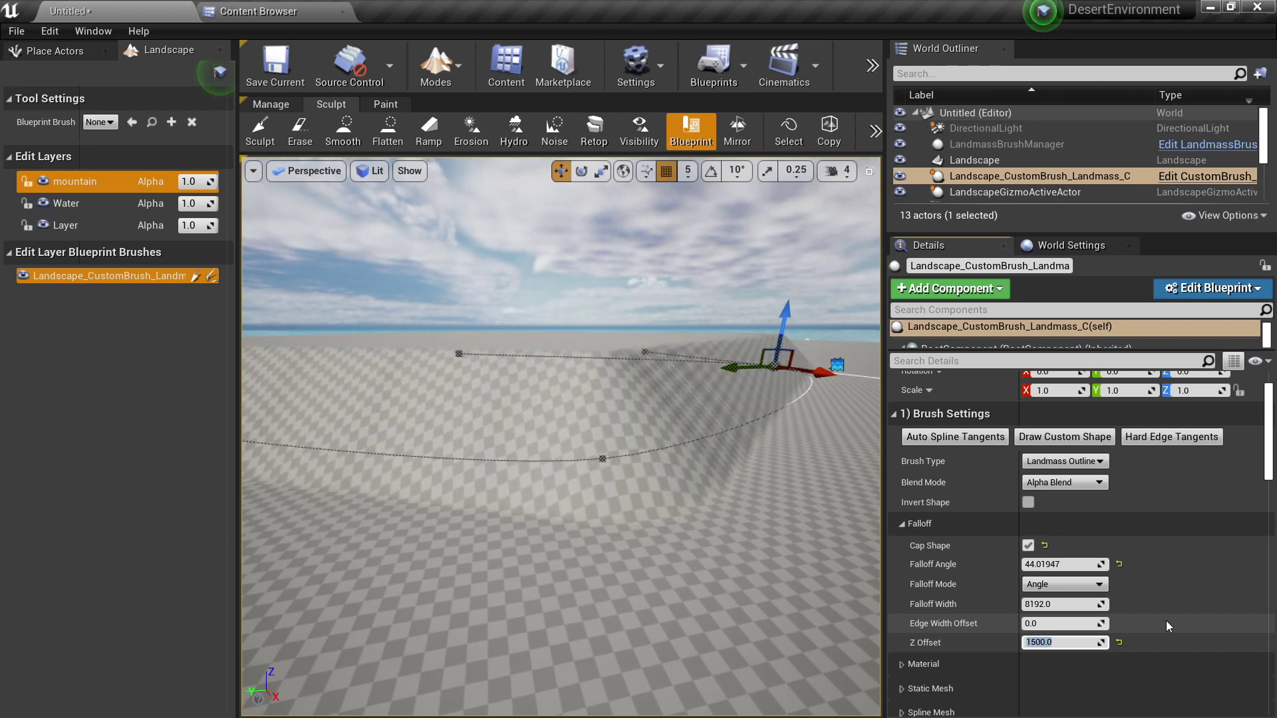
Turn Cap Shape off and back on to compare the peaked and flat-topped landmass.
{"action": "left_click", "coordinate": [1029, 545]}
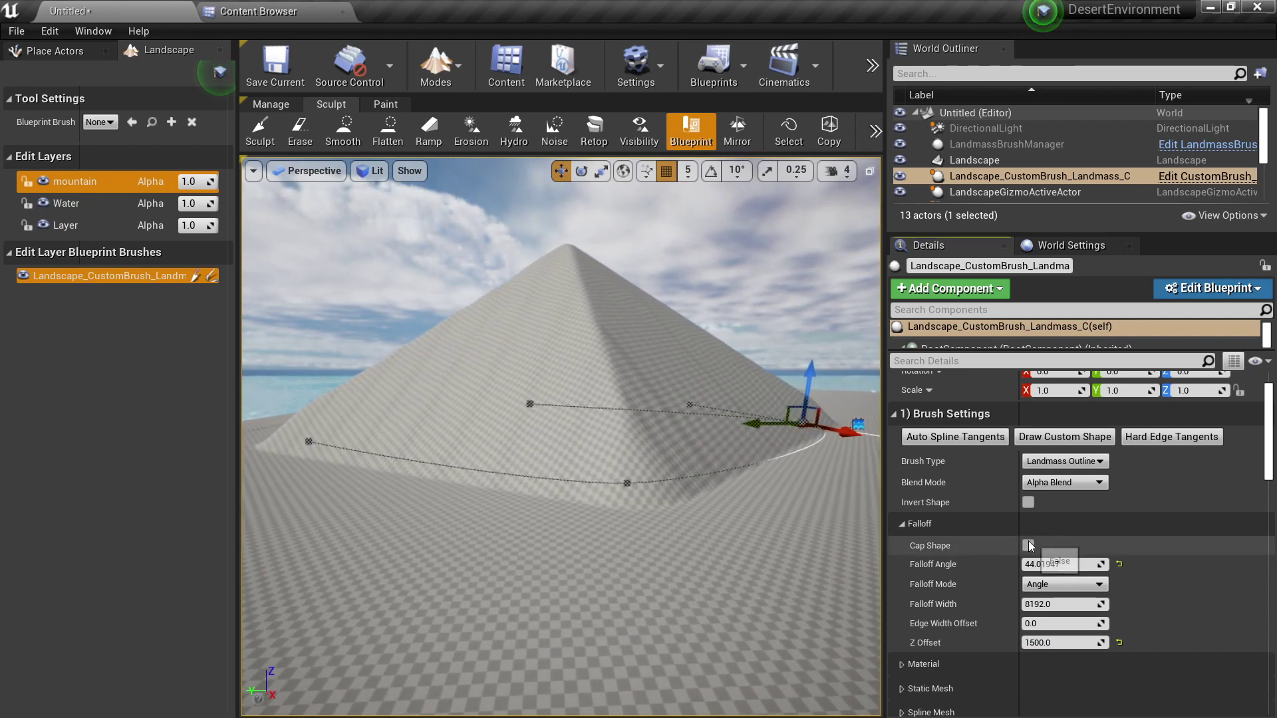
{"action": "left_click", "coordinate": [1029, 545]}
{"action": "right_click_drag", "start_coordinate": [764, 493], "coordinate": [831, 477]}
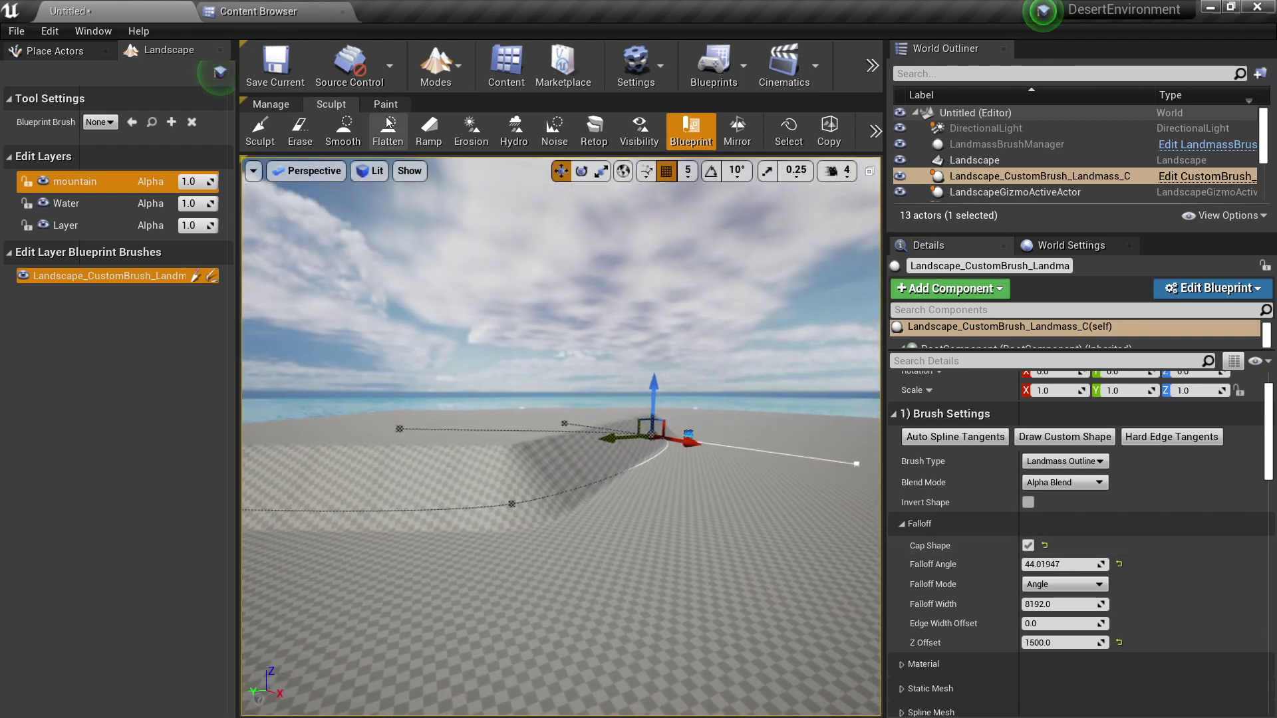
Leave landscape editing for Select mode, select the landscape and display it in Brush Wireframe.
{"action": "left_click", "coordinate": [448, 74]}
{"action": "left_click", "coordinate": [475, 117]}
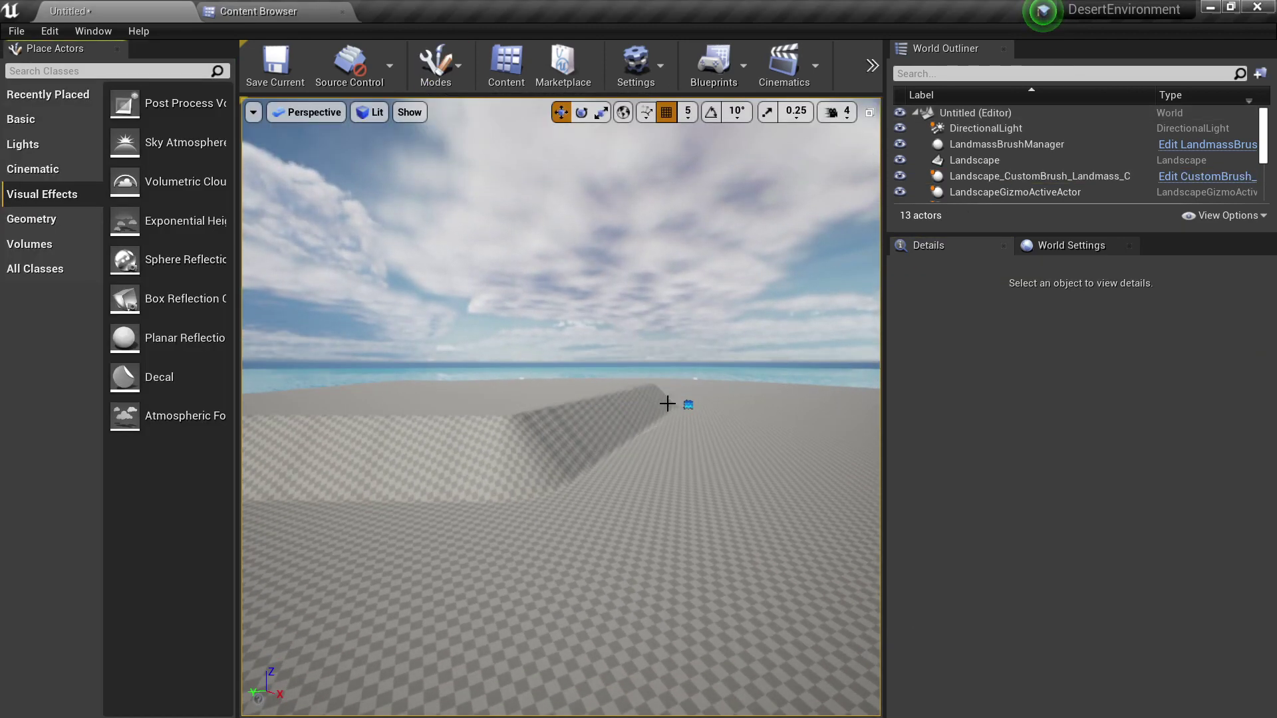
{"action": "mouse_move", "coordinate": [667, 404]}
{"action": "right_mouse_down"}
{"action": "mouse_move", "coordinate": [604, 410]}
{"action": "mouse_move", "coordinate": [661, 403]}
{"action": "mouse_move", "coordinate": [645, 431]}
{"action": "right_mouse_up"}
{"action": "left_click", "coordinate": [604, 411]}
{"action": "key", "text": "alt+2"}
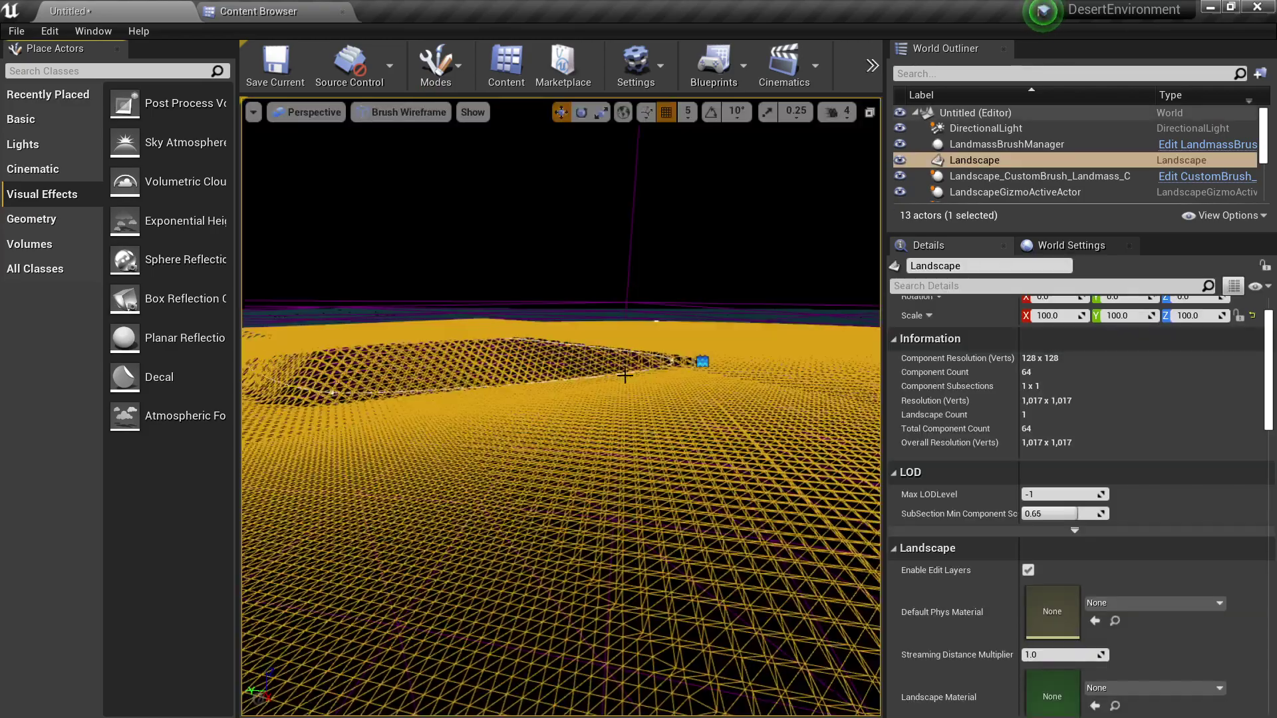
Examine the landmass mesh in wireframe, select its custom brush and restore the Lit view.
{"action": "mouse_move", "coordinate": [625, 376]}
{"action": "right_mouse_down"}
{"action": "mouse_move", "coordinate": [635, 409]}
{"action": "mouse_move", "coordinate": [665, 392]}
{"action": "mouse_move", "coordinate": [593, 432]}
{"action": "mouse_move", "coordinate": [639, 385]}
{"action": "right_mouse_up"}
{"action": "key", "text": "w"}
{"action": "left_click", "coordinate": [592, 393]}
{"action": "right_click_drag", "start_coordinate": [740, 288], "coordinate": [720, 309]}
{"action": "left_click", "coordinate": [719, 288]}
{"action": "key", "text": "s"}
{"action": "right_click_drag", "start_coordinate": [610, 485], "coordinate": [610, 406]}
{"action": "key", "text": "alt+4"}
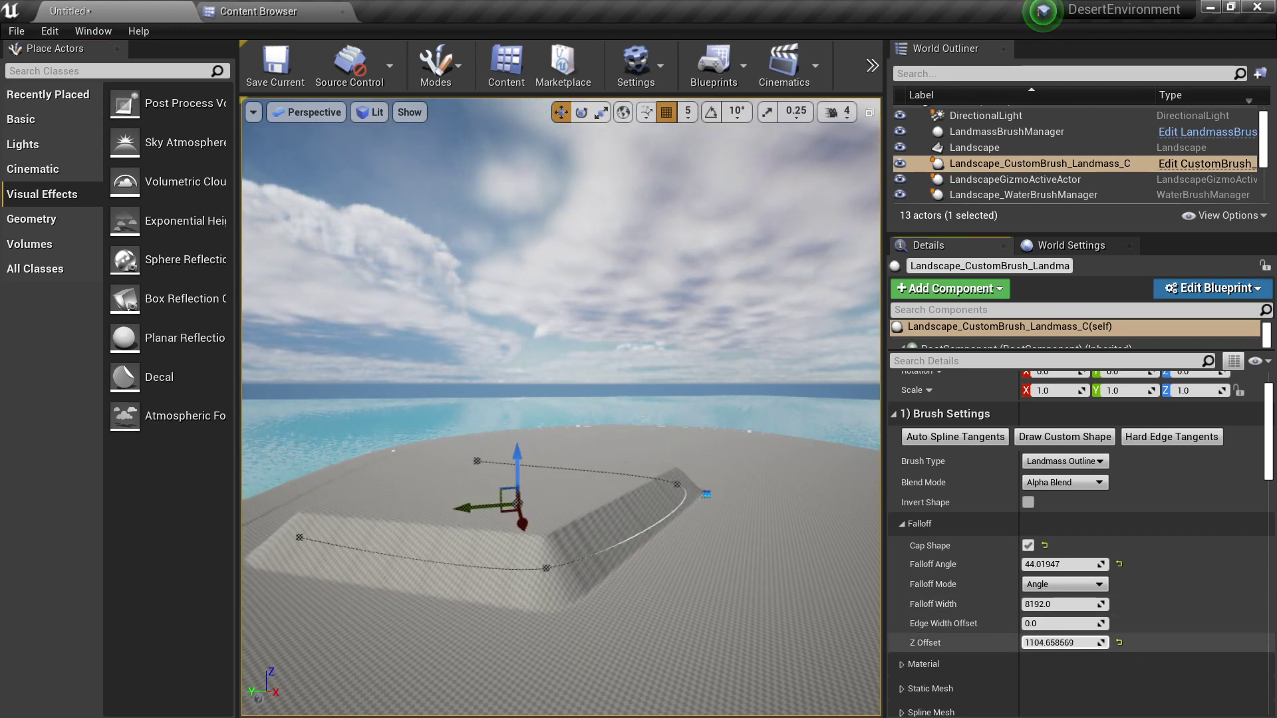
Set the landmass brush's Z Offset to about 1242.53 and raise the brush slightly along the Z axis.
{"action": "left_click_drag", "start_coordinate": [1080, 644], "coordinate": [1094, 643]}
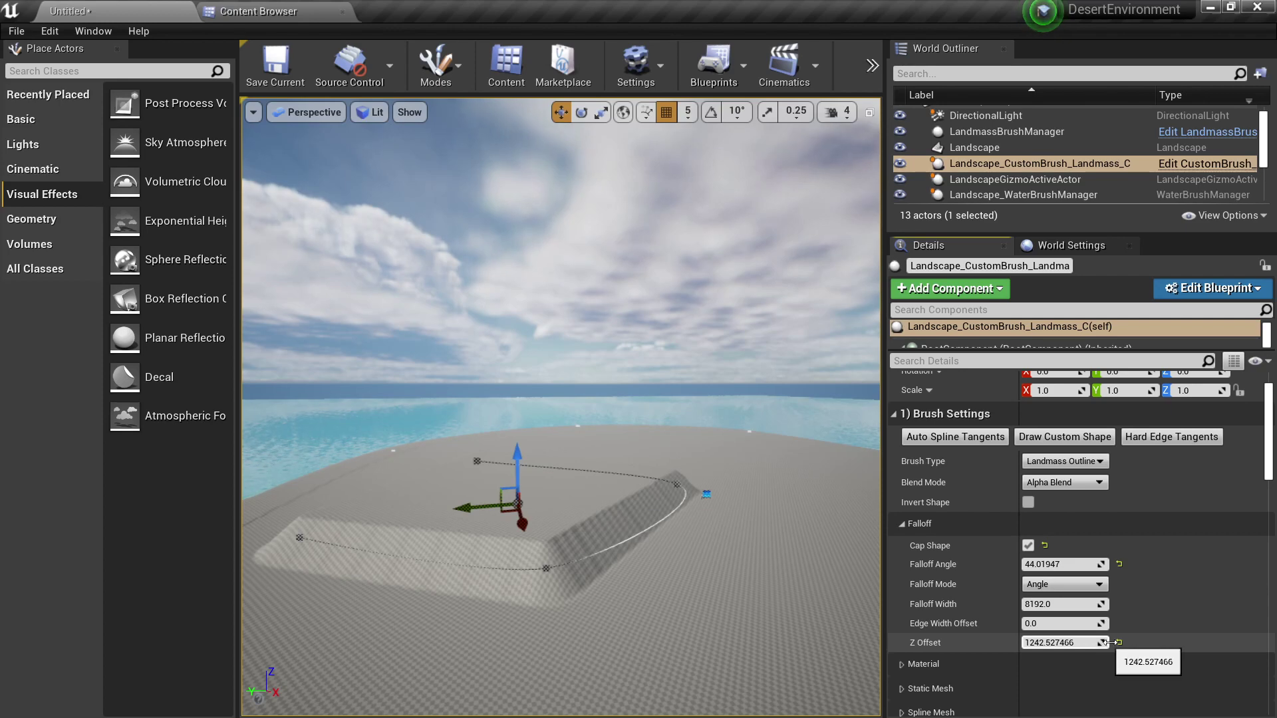
{"action": "left_click_drag", "start_coordinate": [517, 459], "coordinate": [518, 433]}
{"action": "key", "text": "w"}
{"action": "right_click_drag", "start_coordinate": [517, 433], "coordinate": [495, 474]}
{"action": "key", "text": "s"}
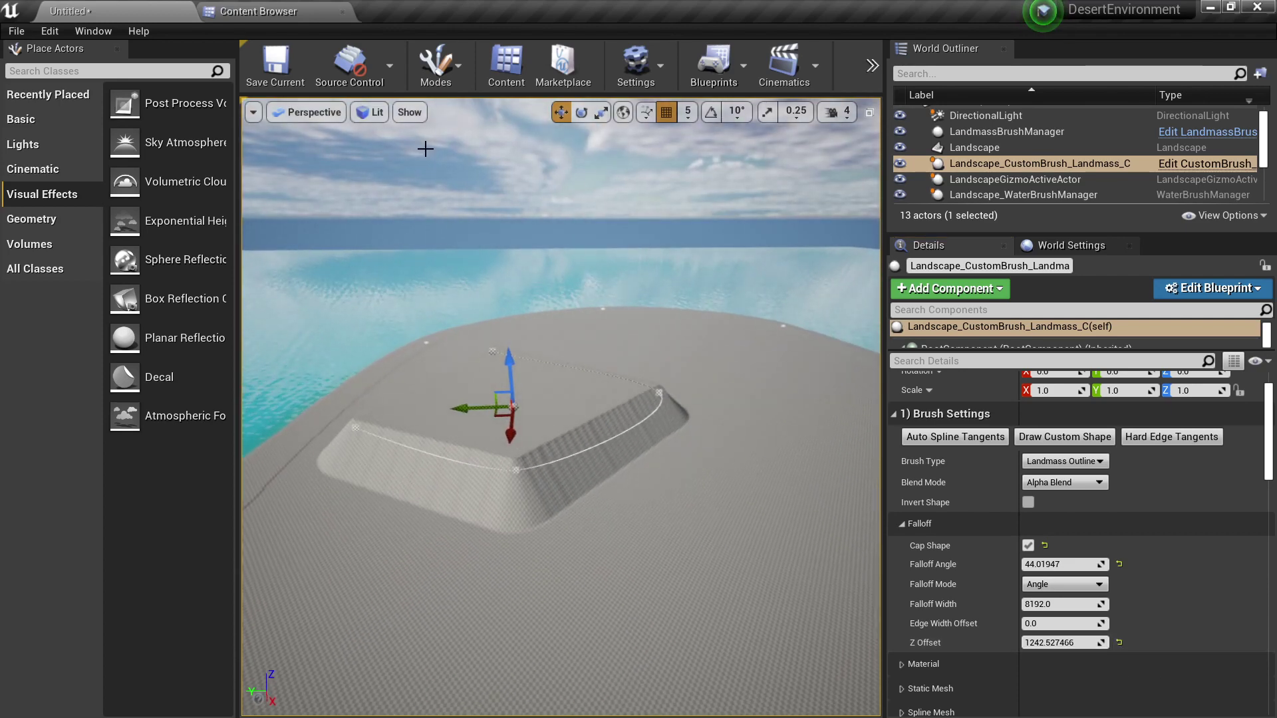
Return to Landscape mode and look over the sloped edge of the landmass.
{"action": "left_click", "coordinate": [436, 69]}
{"action": "left_click", "coordinate": [468, 139]}
{"action": "key", "text": "w"}
{"action": "mouse_move", "coordinate": [505, 372]}
{"action": "right_mouse_down"}
{"action": "mouse_move", "coordinate": [545, 399]}
{"action": "mouse_move", "coordinate": [505, 373]}
{"action": "right_mouse_up"}
{"action": "key", "text": "s"}
{"action": "right_click_drag", "start_coordinate": [541, 505], "coordinate": [541, 505]}
{"action": "key", "text": "s"}
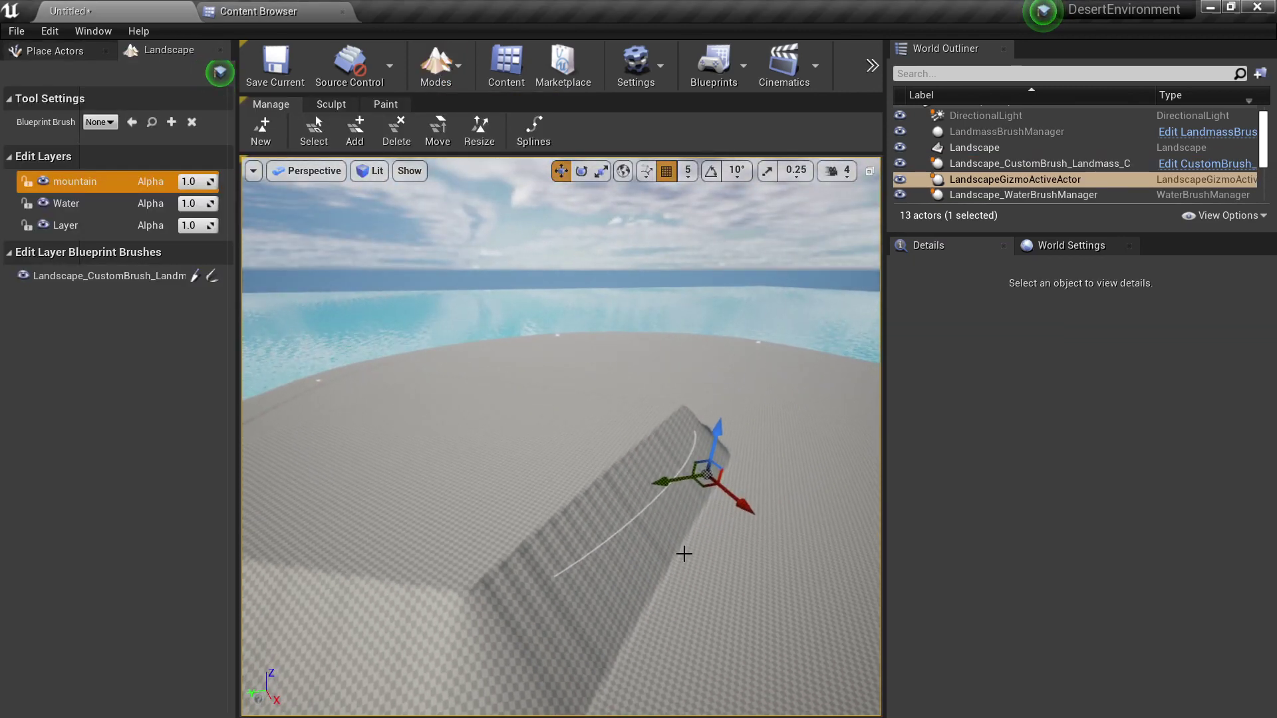
Select the Landscape_CustomBrush_Landmass_C actor to open its brush settings.
{"action": "left_click", "coordinate": [1061, 178]}
{"action": "scroll", "coordinate": [1058, 176], "scroll_direction": "down", "scroll_amount": 1}
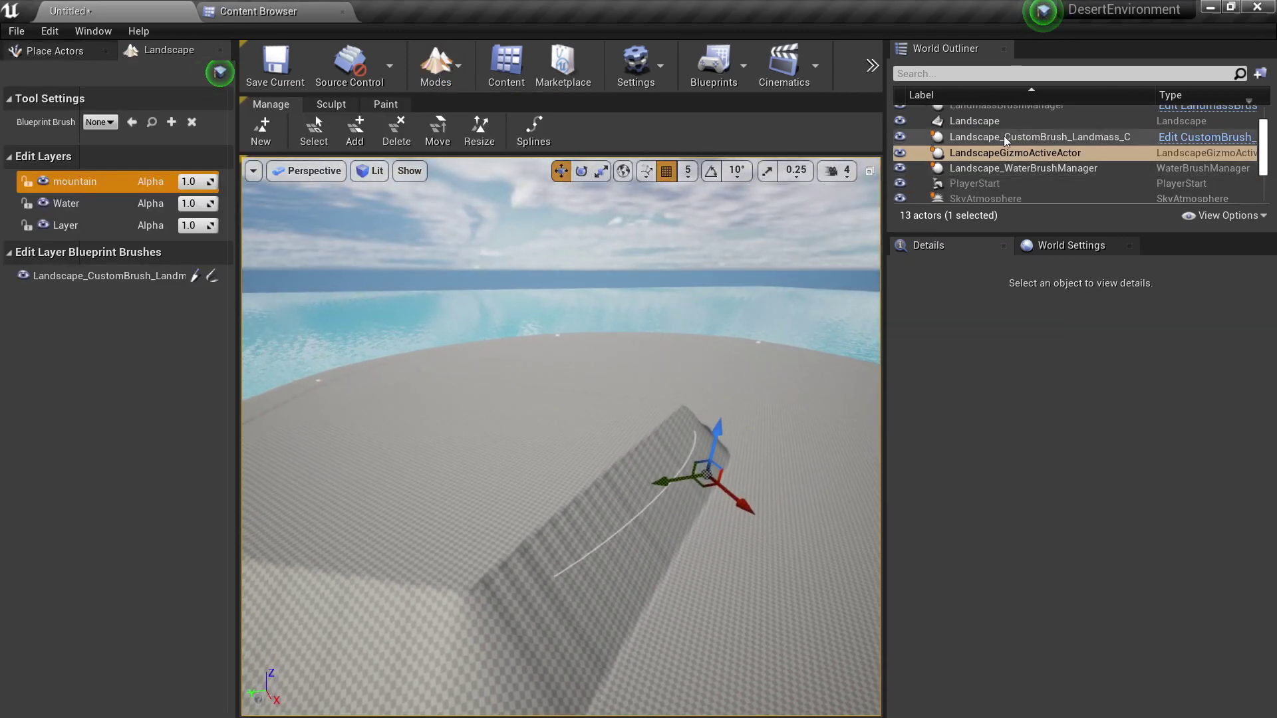
{"action": "scroll", "coordinate": [1001, 138], "scroll_direction": "up", "scroll_amount": 2}
{"action": "left_click", "coordinate": [1069, 177]}
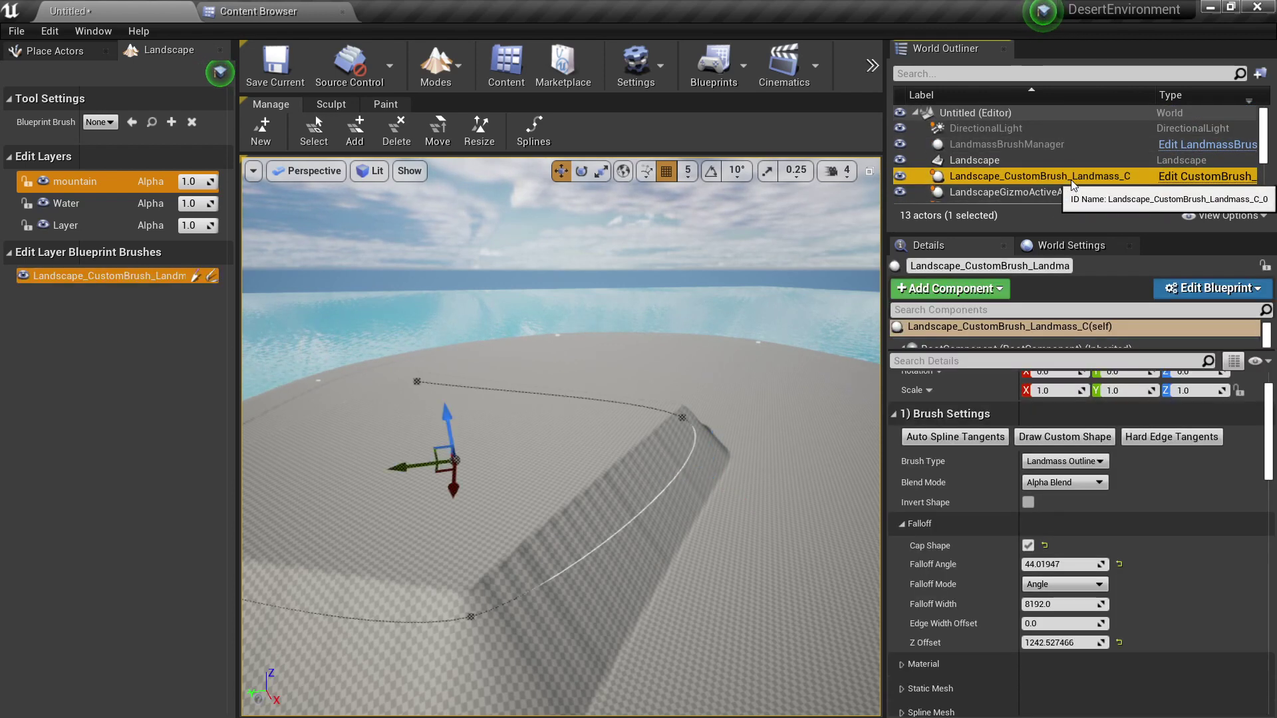
Try a Blur Size of 10 on the landmass brush, inspect the softened edge, and restore the Blur Size to 1.
{"action": "scroll", "coordinate": [1104, 566], "scroll_direction": "down", "scroll_amount": 2}
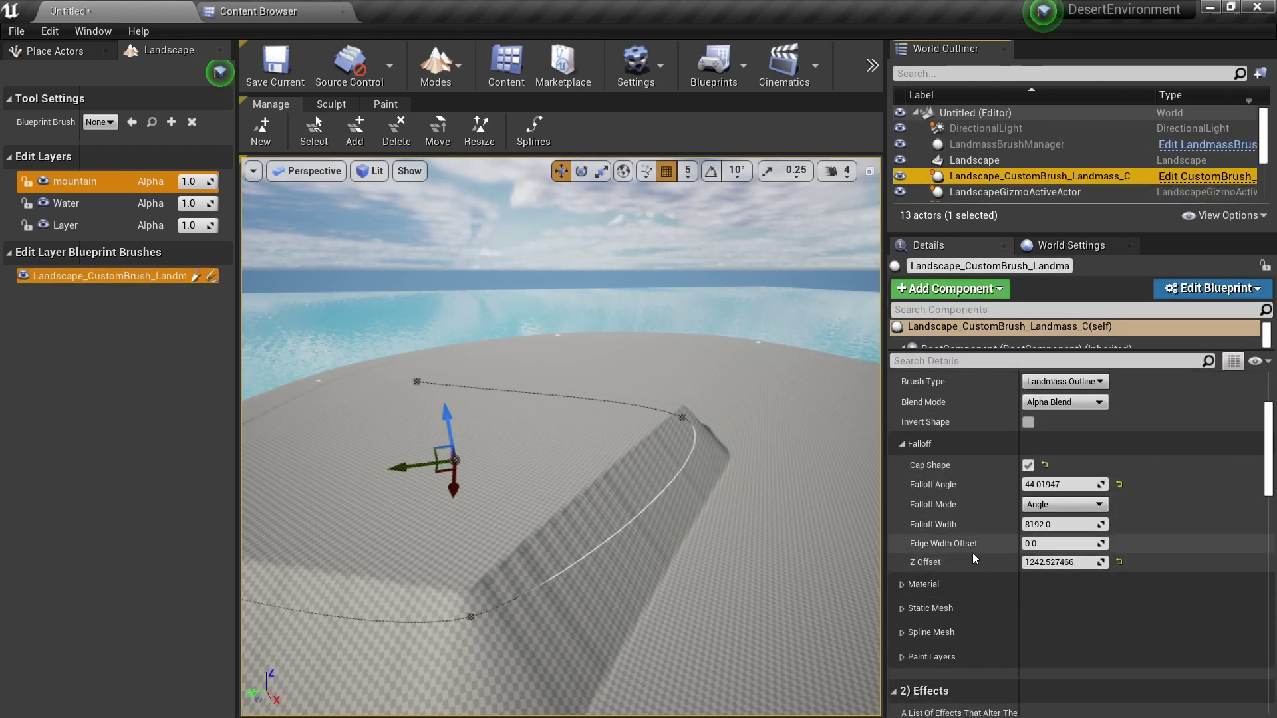
{"action": "scroll", "coordinate": [944, 576], "scroll_direction": "down", "scroll_amount": 2}
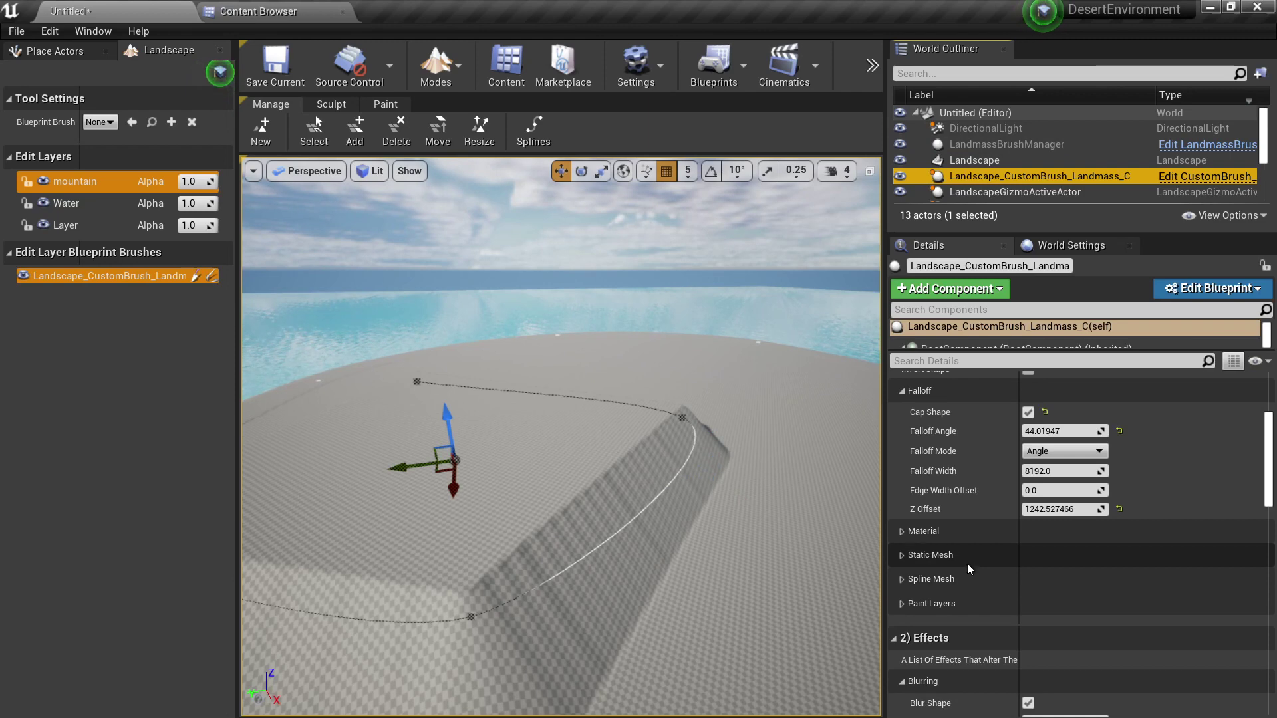
{"action": "scroll", "coordinate": [968, 556], "scroll_direction": "down", "scroll_amount": 4}
{"action": "right_click_drag", "start_coordinate": [722, 561], "coordinate": [722, 562]}
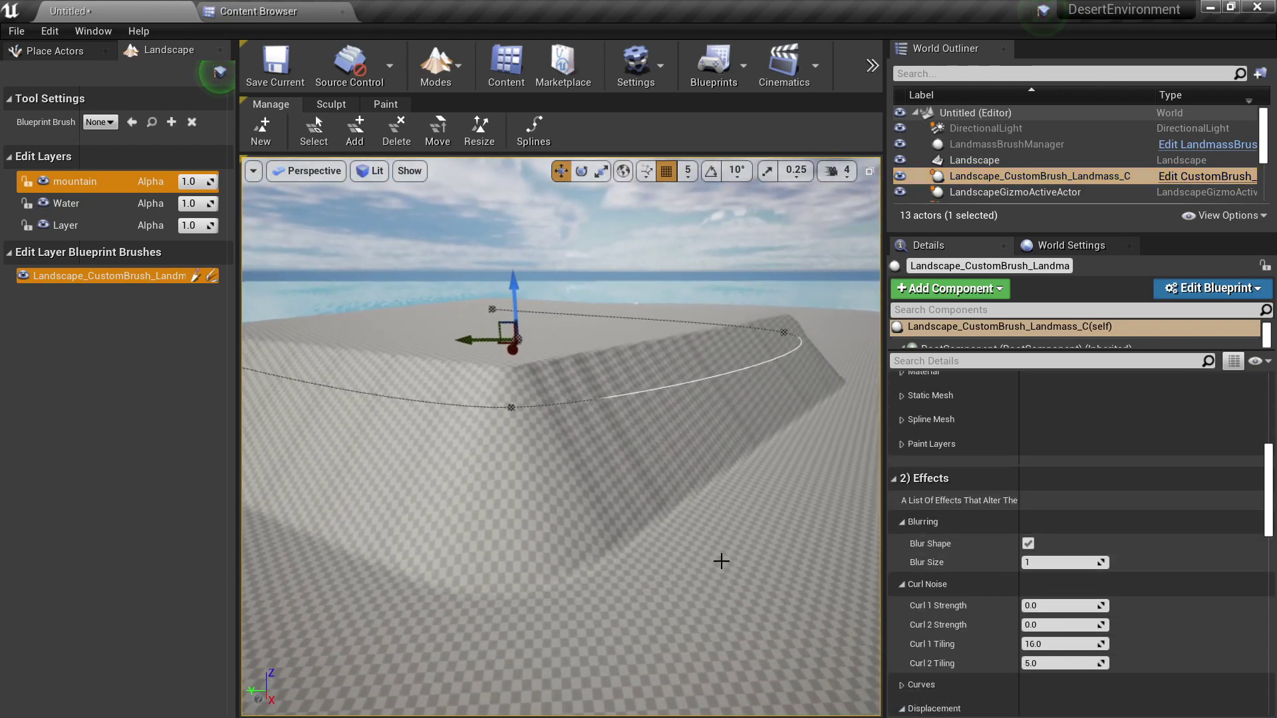
{"action": "left_click", "coordinate": [1064, 563]}
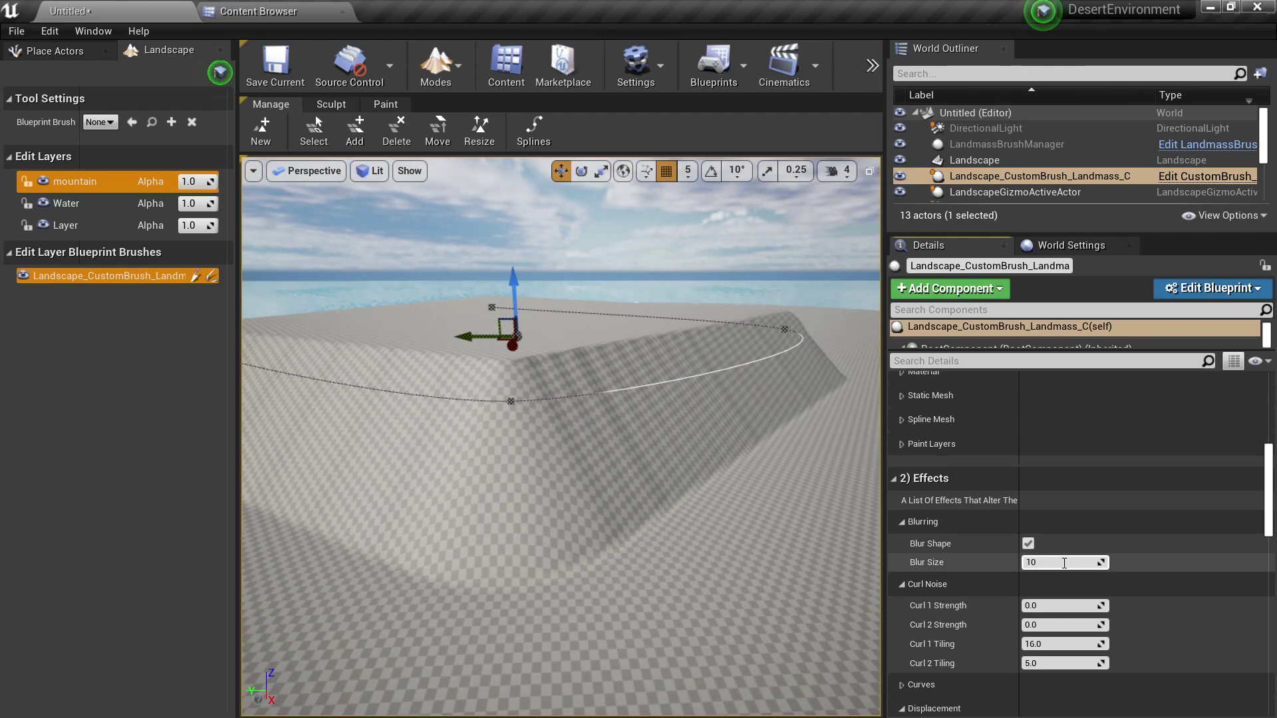
{"action": "key", "text": "Return"}
{"action": "right_click_drag", "start_coordinate": [765, 546], "coordinate": [844, 533]}
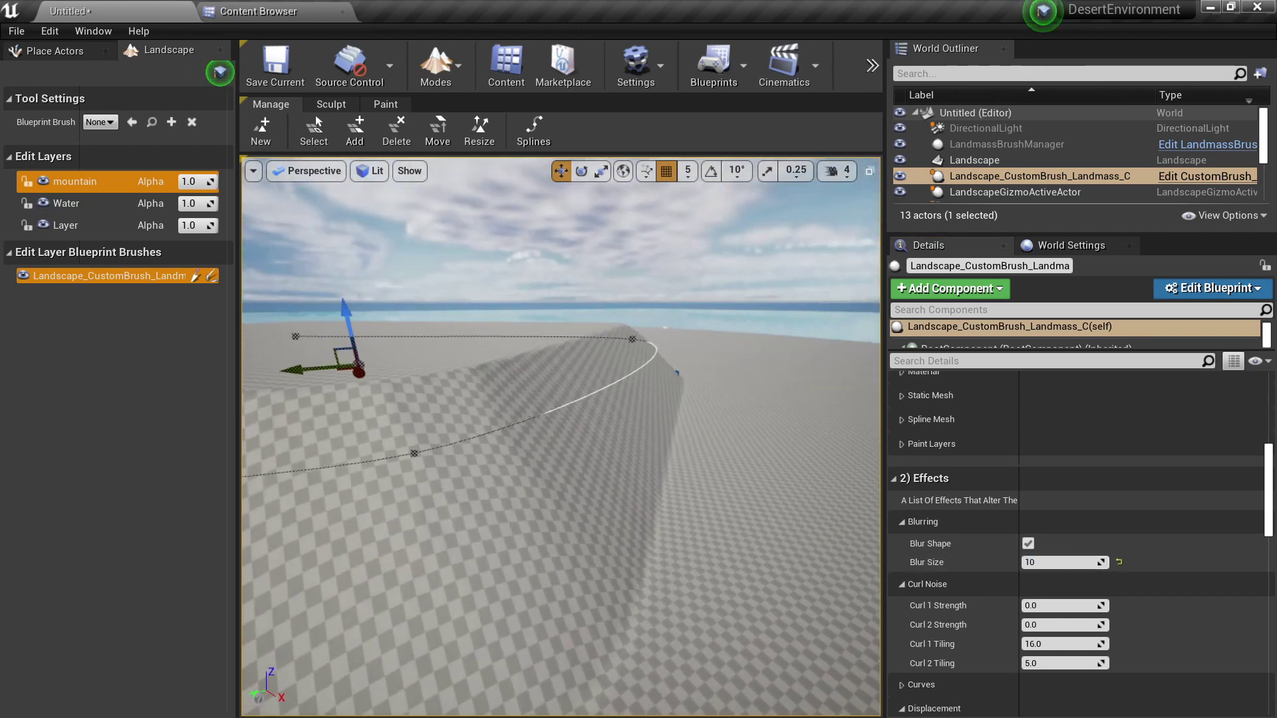
{"action": "left_click", "coordinate": [1066, 564]}
{"action": "type", "text": "1"}
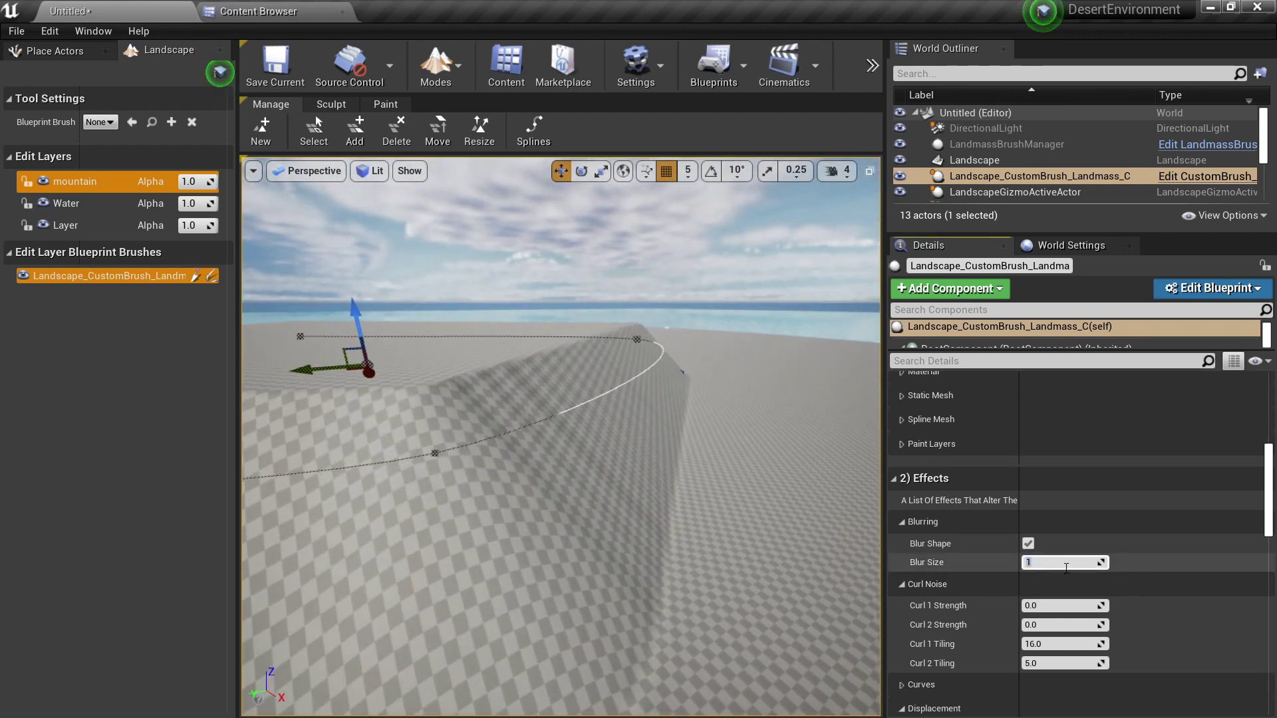
{"action": "key", "text": "Return"}
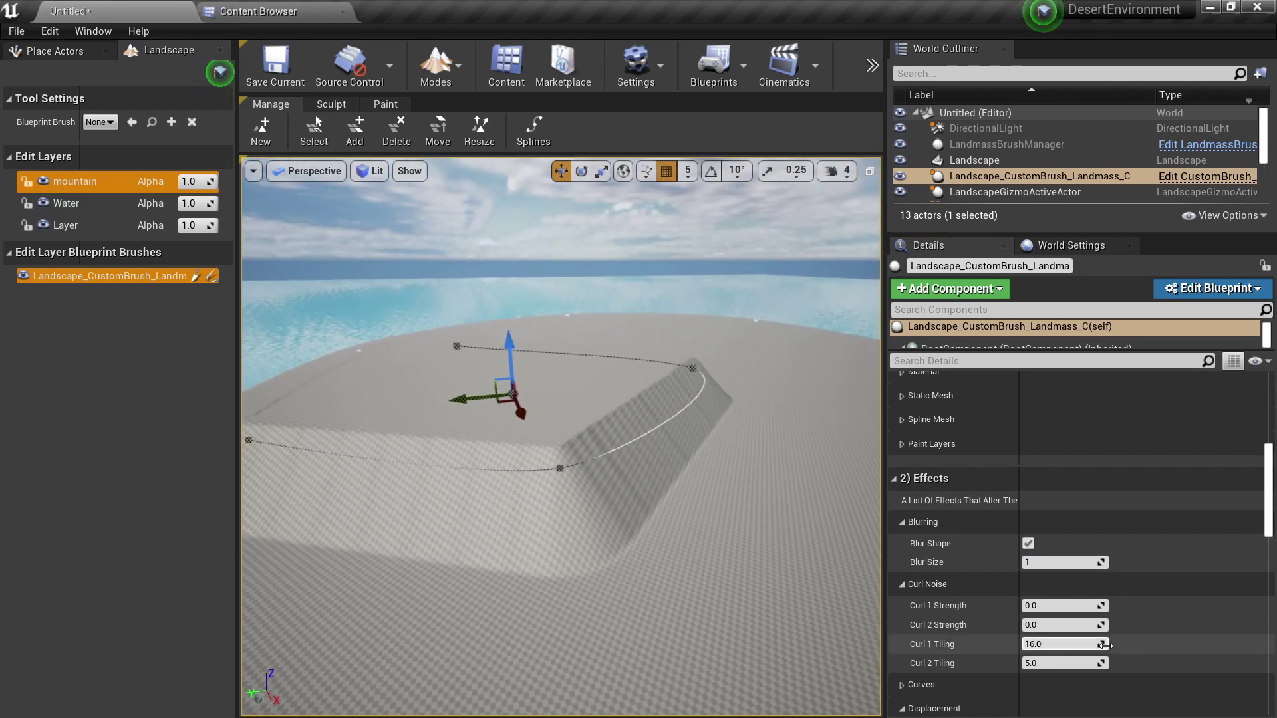
Set the landmass brush's Curl 1 Strength to about 0.198 and turn off Cap Shape.
{"action": "left_click_drag", "start_coordinate": [1065, 605], "coordinate": [1091, 605]}
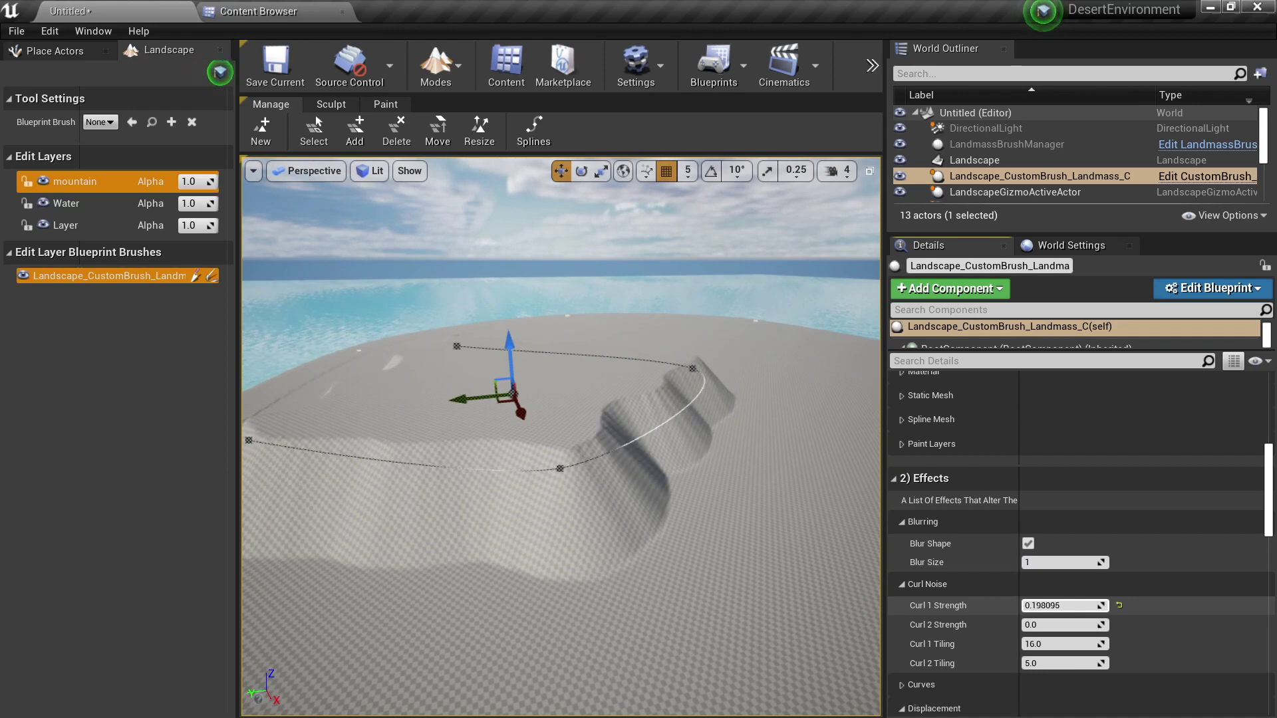
{"action": "scroll", "coordinate": [1003, 567], "scroll_direction": "up", "scroll_amount": 5}
{"action": "left_click", "coordinate": [1032, 520]}
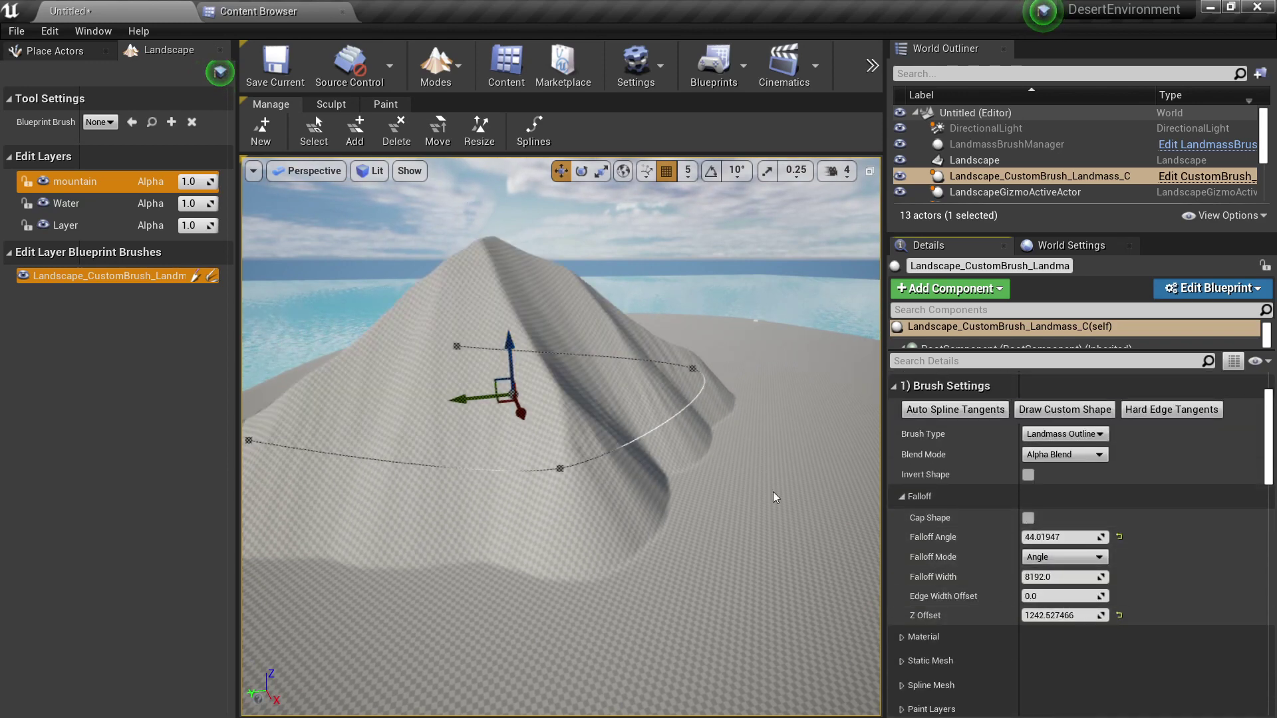
{"action": "mouse_move", "coordinate": [773, 493]}
{"action": "right_mouse_down"}
{"action": "mouse_move", "coordinate": [773, 426]}
{"action": "mouse_move", "coordinate": [773, 452]}
{"action": "right_mouse_up"}
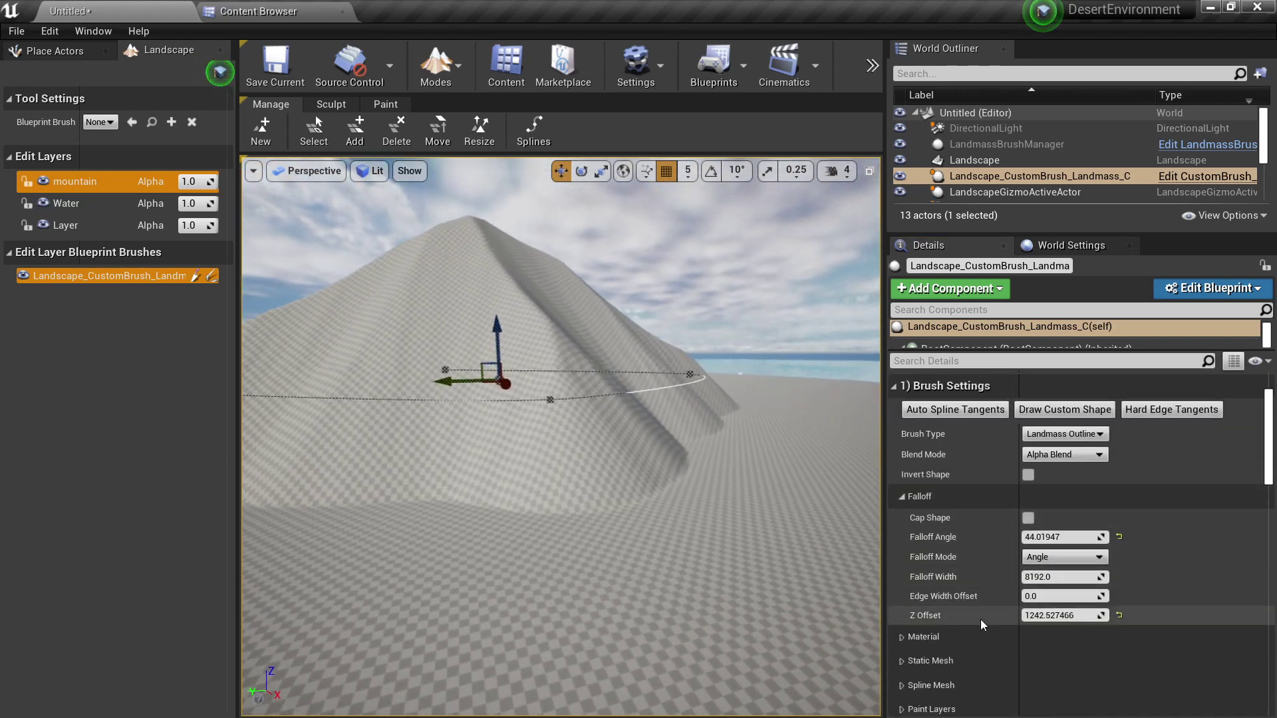
Try a Curl 1 Strength of 10 on the mountain, and replace it with about 0.396.
{"action": "scroll", "coordinate": [1004, 621], "scroll_direction": "down", "scroll_amount": 5}
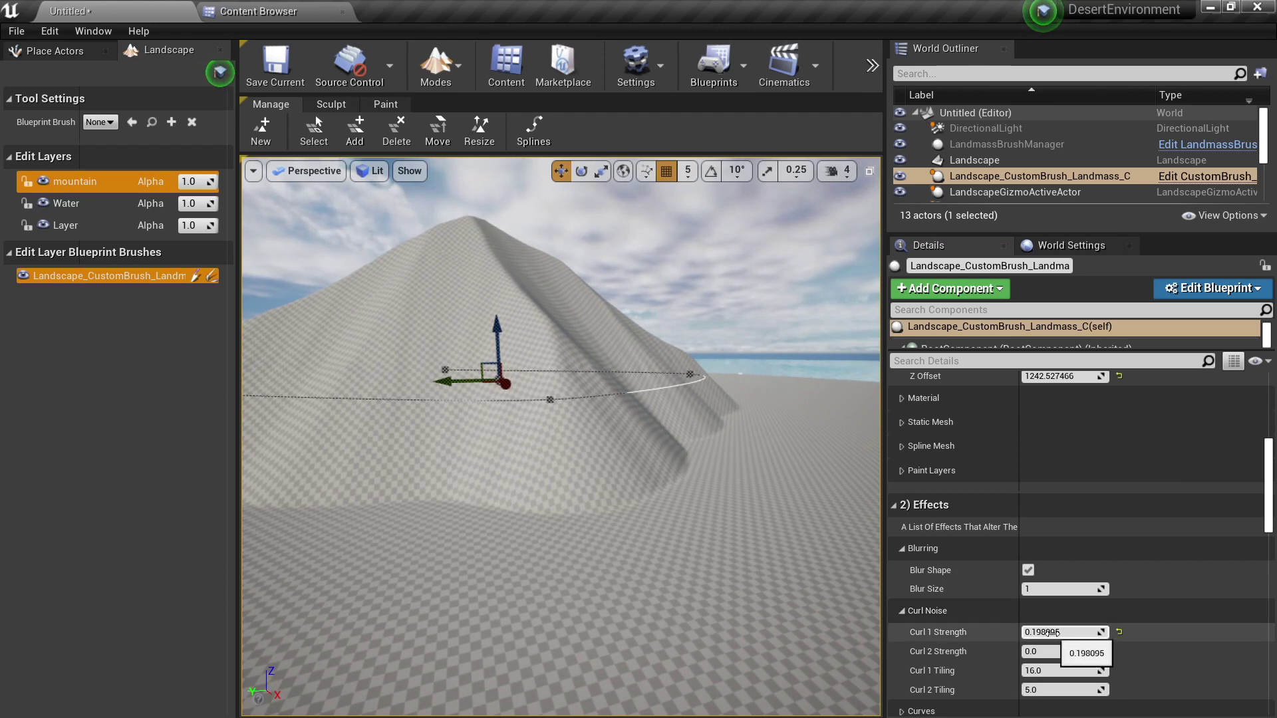
{"action": "key", "text": "Return"}
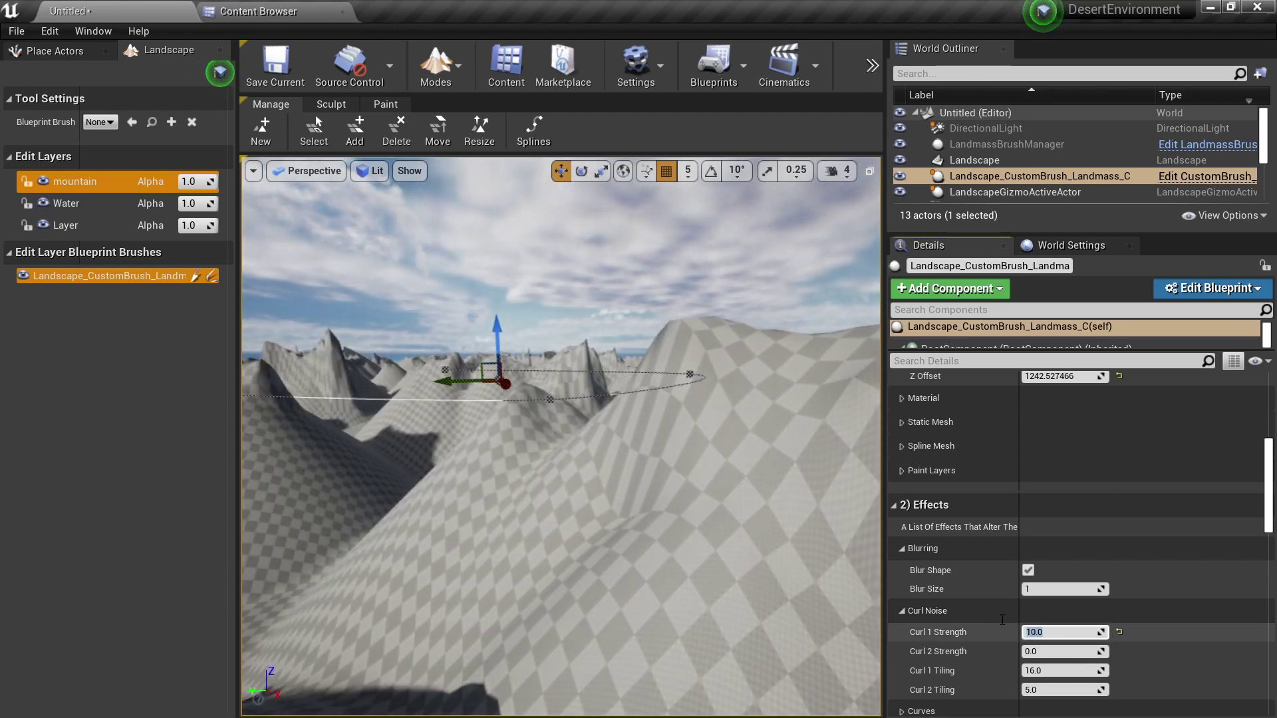
{"action": "right_click_drag", "start_coordinate": [529, 352], "coordinate": [529, 386]}
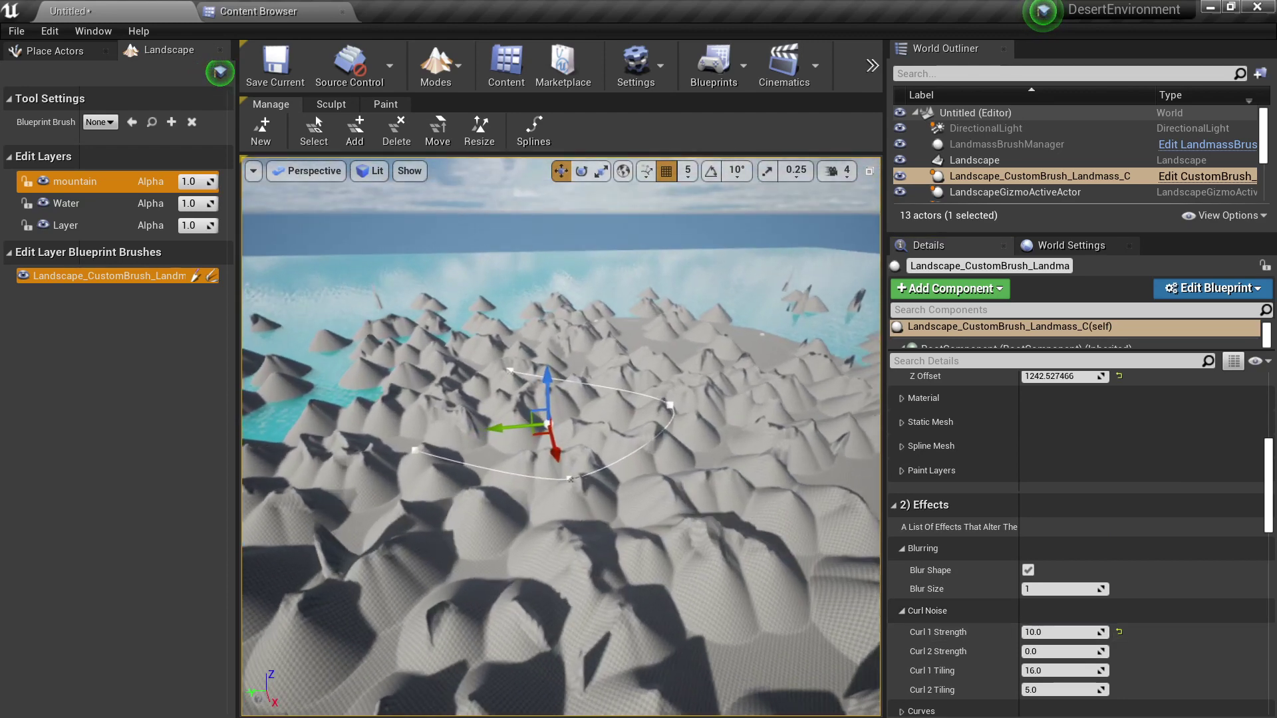
{"action": "left_click", "coordinate": [1119, 633]}
{"action": "left_click_drag", "start_coordinate": [1064, 632], "coordinate": [1098, 632]}
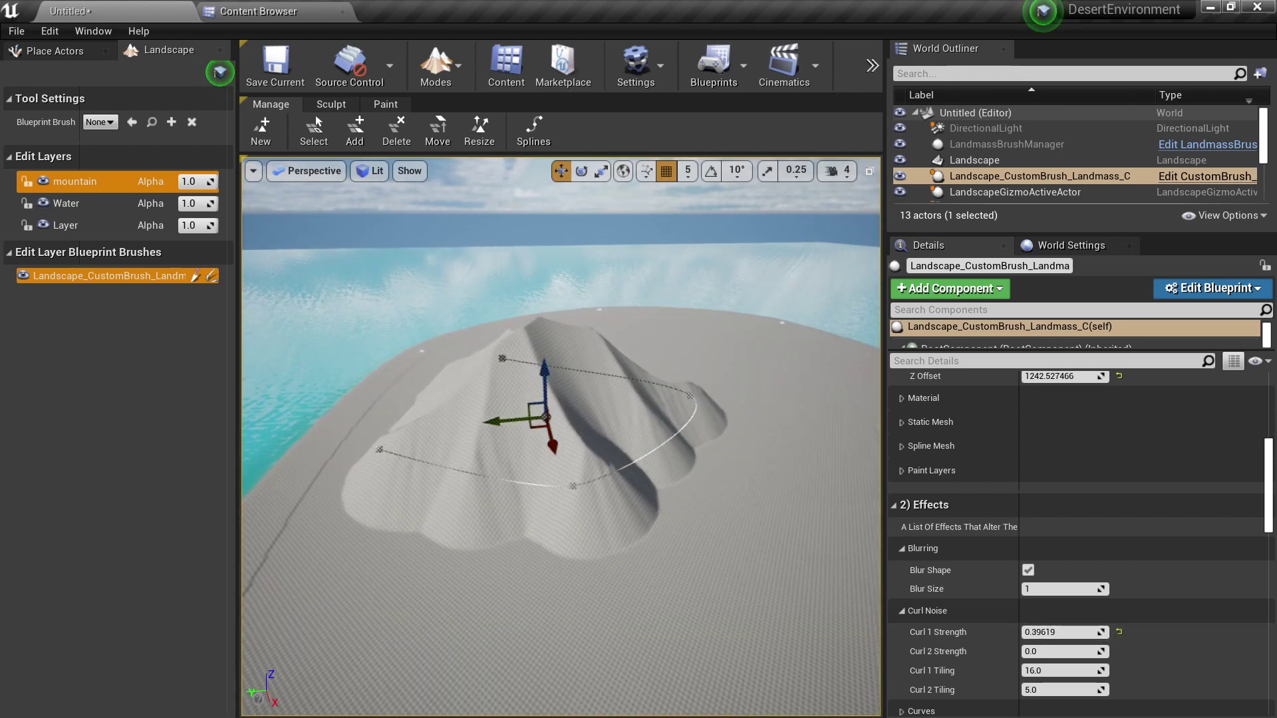
Pull the mountain's front spline point outward, and add a spline point on the back edge moved farther toward the island's far end.
{"action": "right_click_drag", "start_coordinate": [561, 467], "coordinate": [560, 545]}
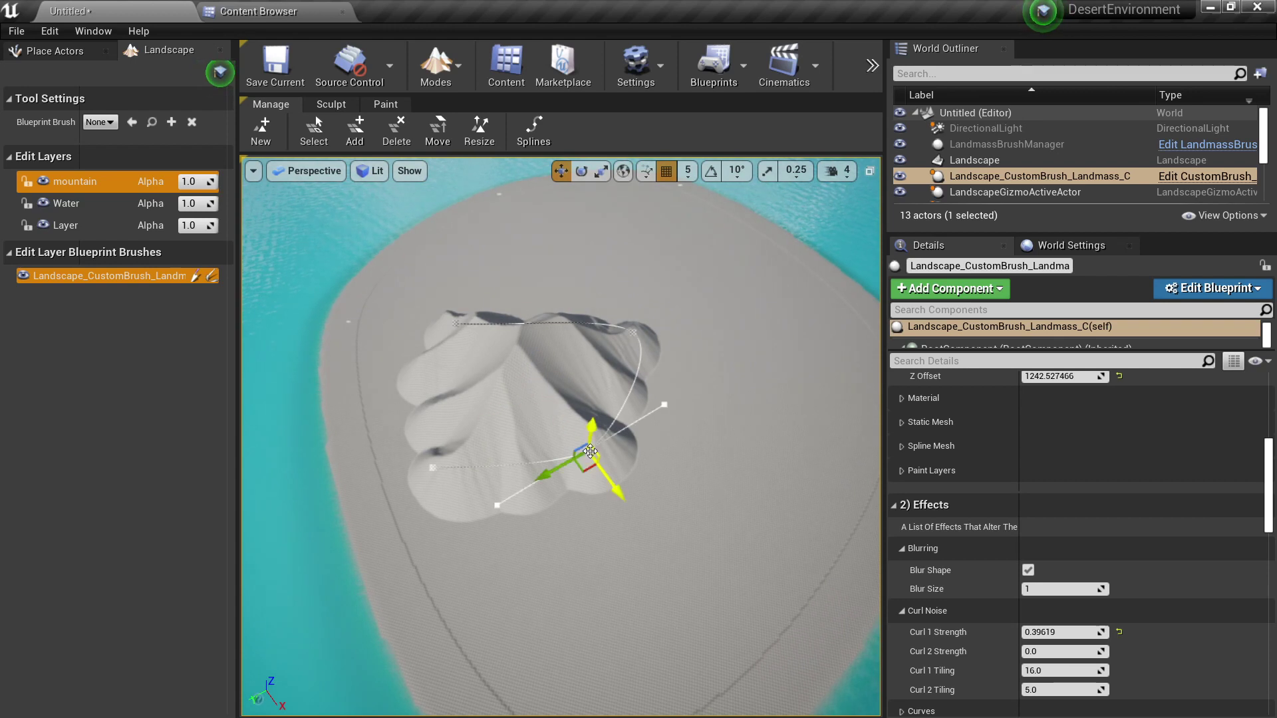
{"action": "left_click_drag", "start_coordinate": [590, 452], "coordinate": [619, 592]}
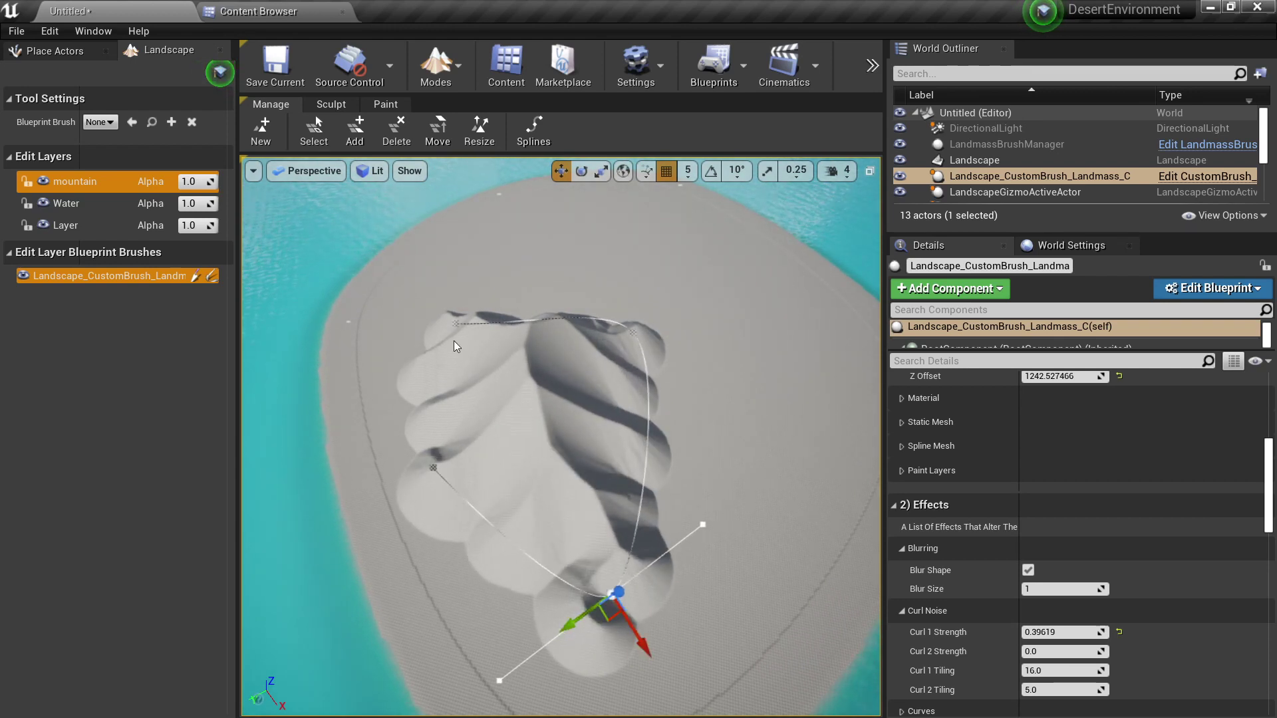
{"action": "right_click", "coordinate": [534, 318]}
{"action": "left_click", "coordinate": [563, 349]}
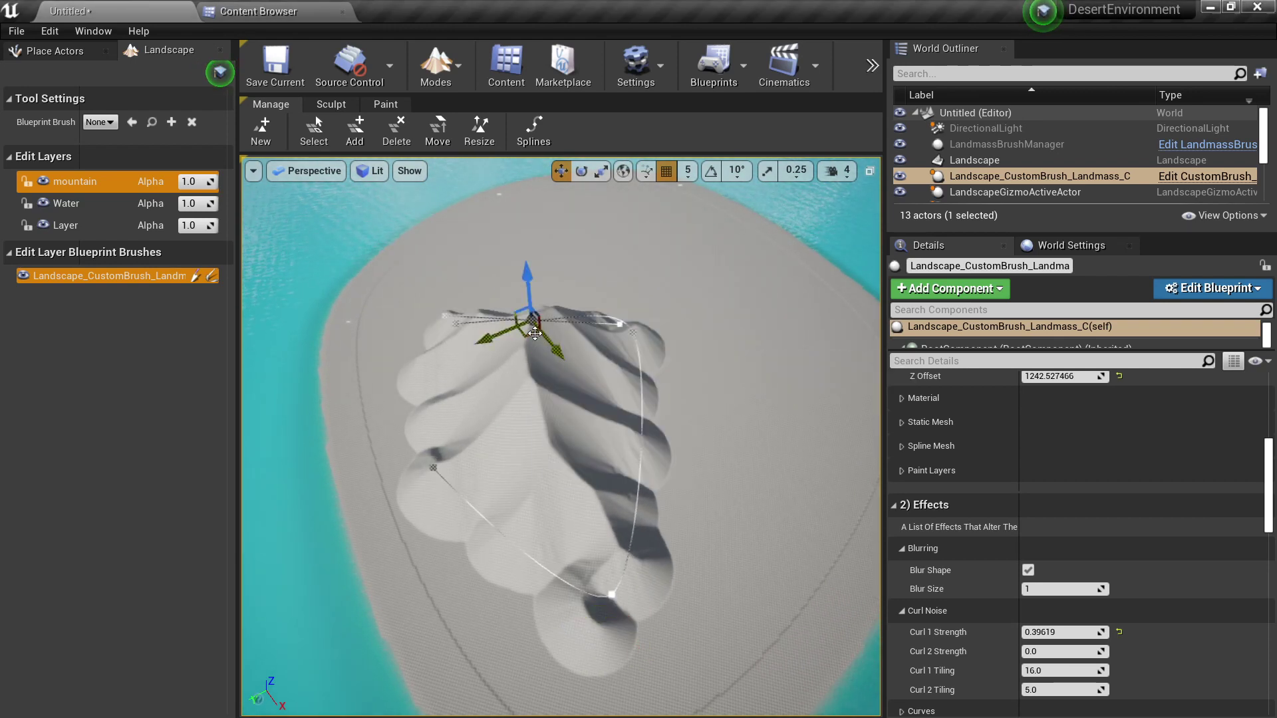
{"action": "left_click_drag", "start_coordinate": [530, 330], "coordinate": [558, 215]}
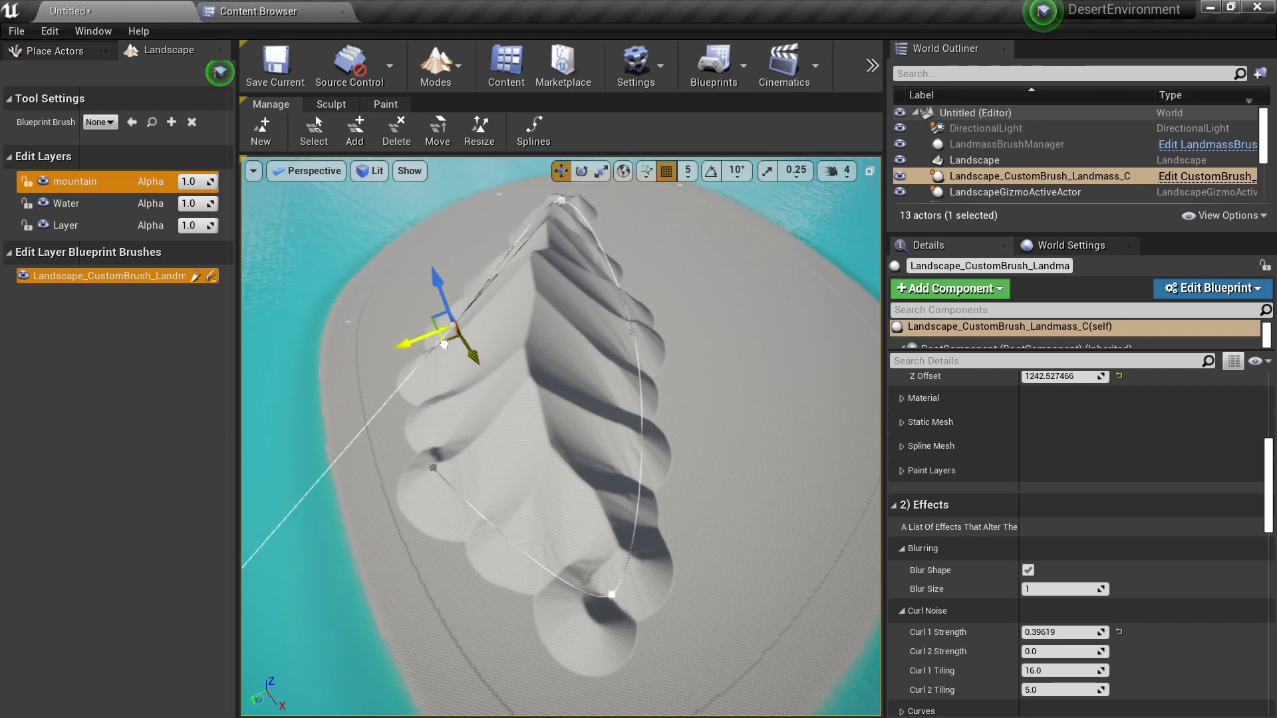
Move the two spline points on the mountain's shore side outward, one past the coastline, to widen its base.
{"action": "left_click_drag", "start_coordinate": [443, 343], "coordinate": [261, 297]}
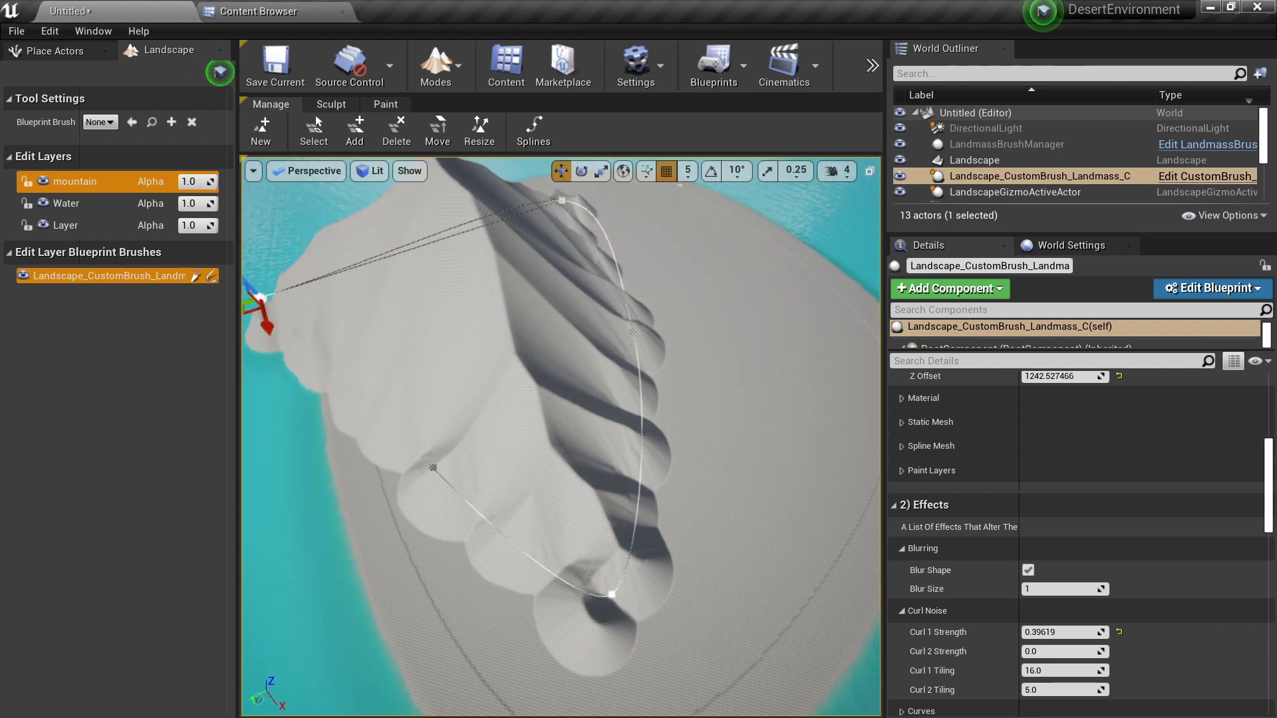
{"action": "right_click_drag", "start_coordinate": [433, 427], "coordinate": [519, 428]}
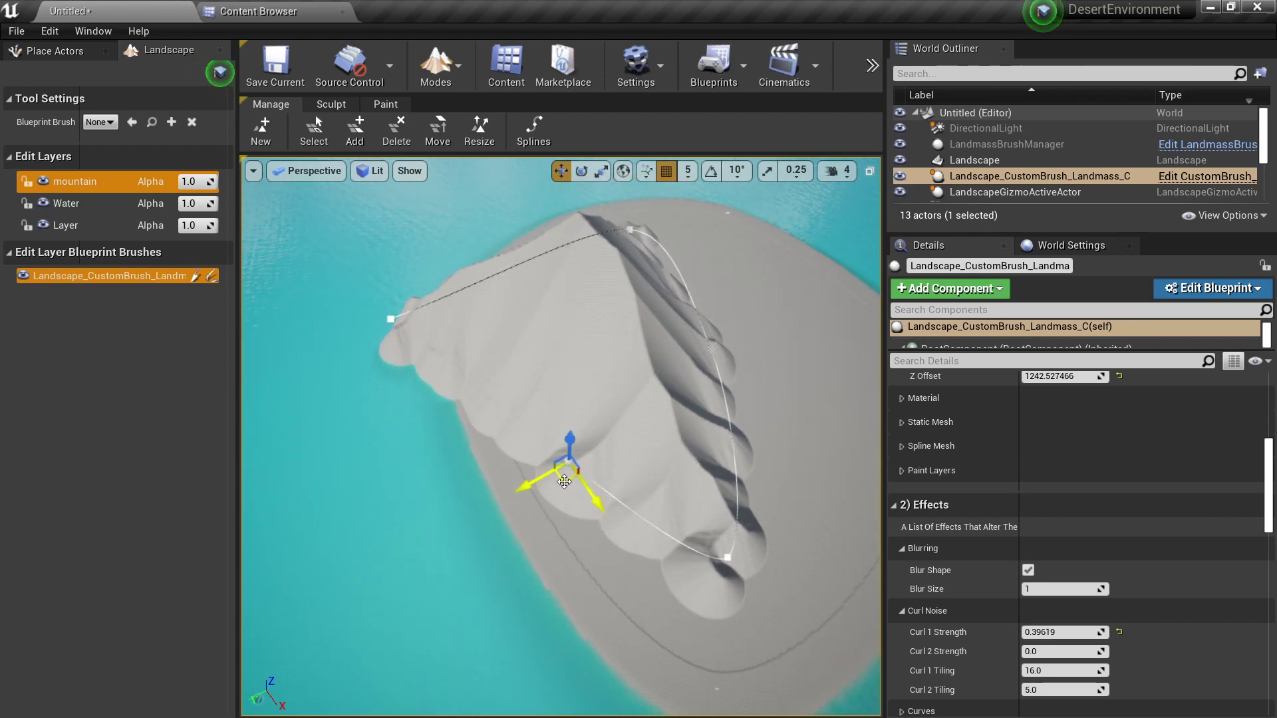
{"action": "left_click_drag", "start_coordinate": [564, 482], "coordinate": [539, 569]}
Lower the landmass brush's Z Offset to about 198 and check the mountain from ground level.
{"action": "right_click_drag", "start_coordinate": [556, 488], "coordinate": [565, 329]}
{"action": "scroll", "coordinate": [1043, 532], "scroll_direction": "up", "scroll_amount": 2}
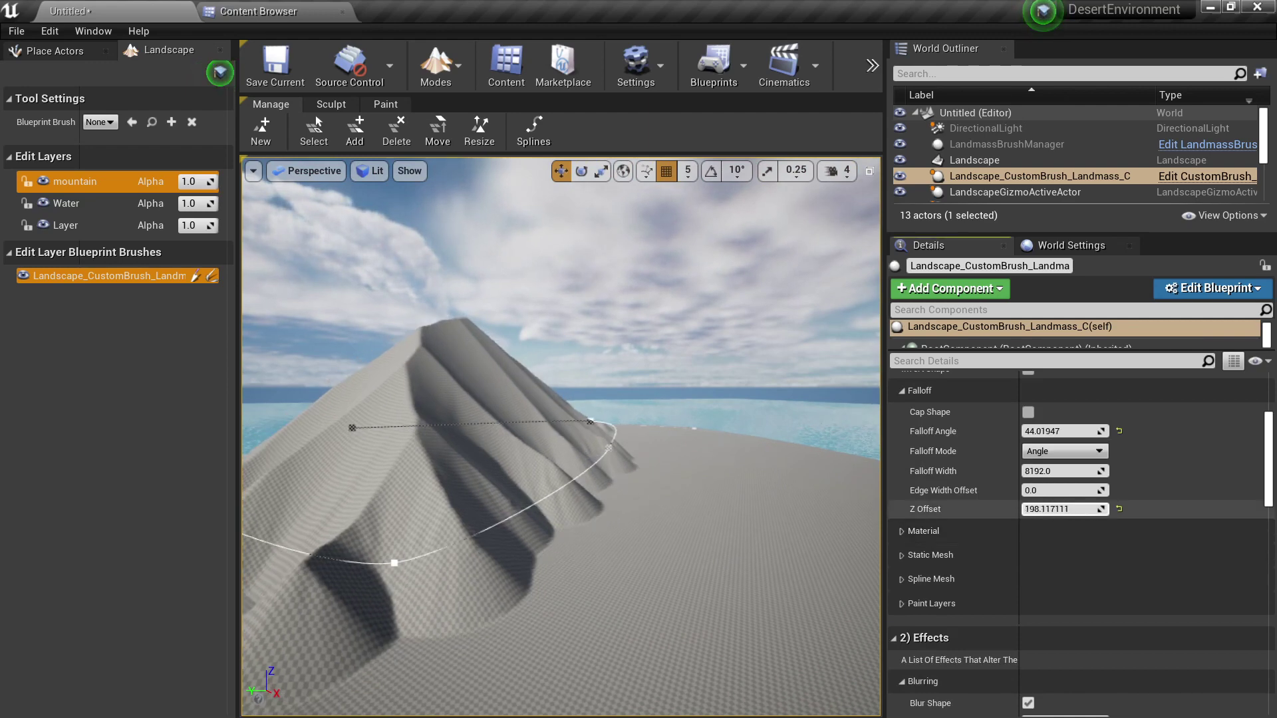
{"action": "left_click_drag", "start_coordinate": [1065, 509], "coordinate": [1038, 509]}
{"action": "mouse_move", "coordinate": [561, 399]}
{"action": "right_mouse_down"}
{"action": "mouse_move", "coordinate": [533, 452]}
{"action": "mouse_move", "coordinate": [565, 399]}
{"action": "mouse_move", "coordinate": [552, 392]}
{"action": "right_mouse_up"}
Test a Curl 2 Strength of -1.0 on the mountain, and set it to about 0.77 instead.
{"action": "scroll", "coordinate": [977, 586], "scroll_direction": "down", "scroll_amount": 4}
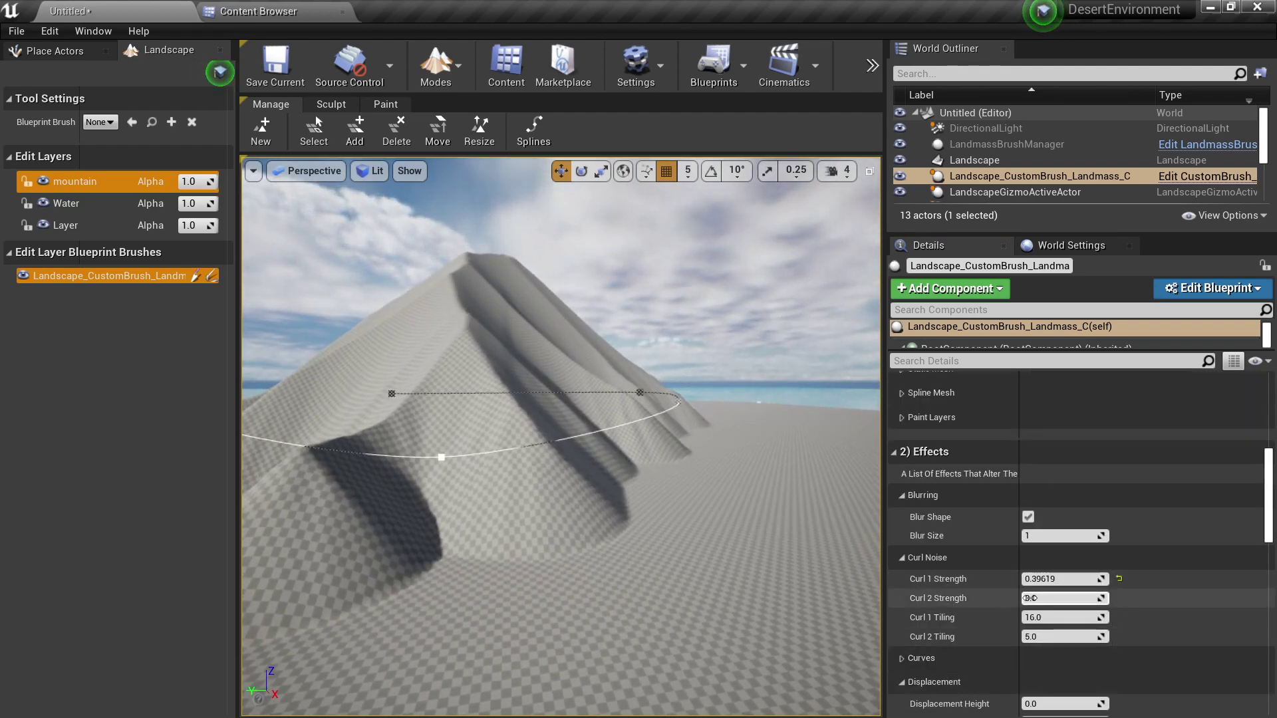
{"action": "left_click_drag", "start_coordinate": [1033, 598], "coordinate": [1104, 598]}
{"action": "type", "text": "-1.0"}
{"action": "key", "text": "Return"}
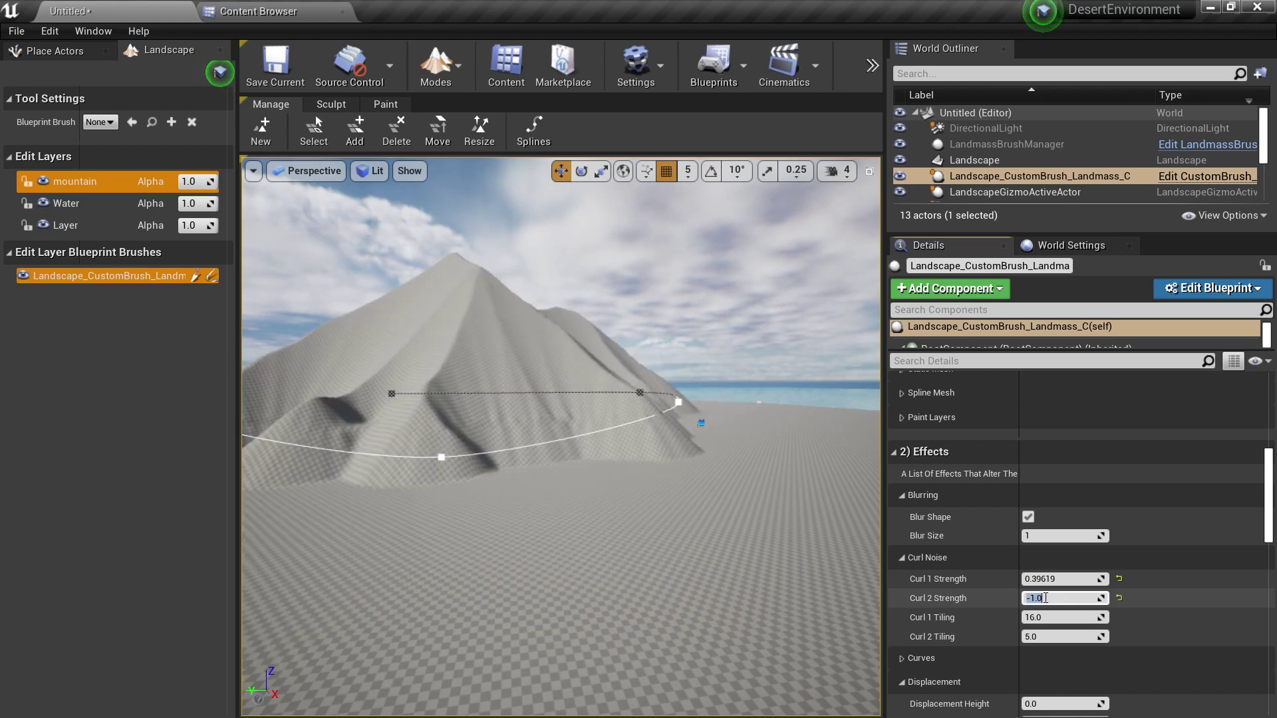
{"action": "right_click_drag", "start_coordinate": [532, 477], "coordinate": [532, 533]}
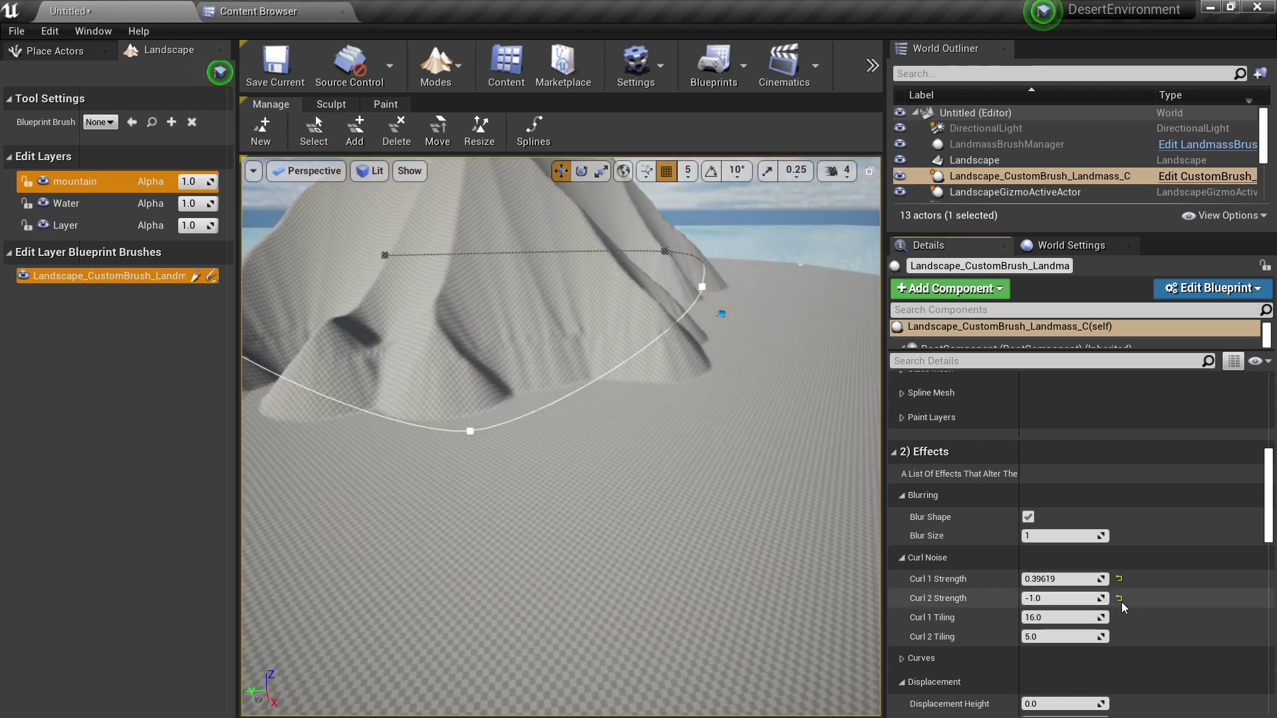
{"action": "left_click_drag", "start_coordinate": [1064, 598], "coordinate": [1115, 598]}
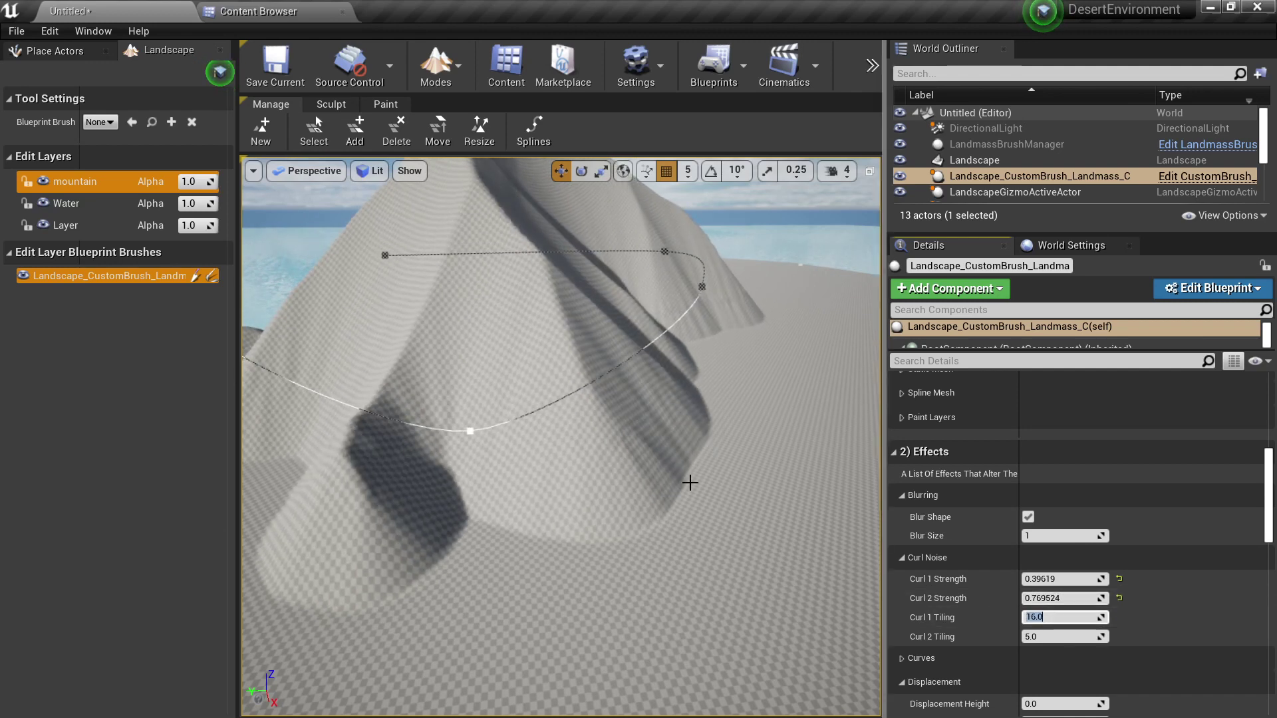
Try Curl 1 Tiling values of 4 and 16 on the landmass brush, and set it to 24.
{"action": "type", "text": "4"}
{"action": "key", "text": "Return"}
{"action": "type", "text": "16"}
{"action": "key", "text": "Return"}
{"action": "type", "text": "24"}
{"action": "key", "text": "Return"}
Test Curl 2 Tiling values of 10, 15 and 4 on the mountain, and set it to 2.
{"action": "right_click_drag", "start_coordinate": [504, 433], "coordinate": [505, 319]}
{"action": "left_click", "coordinate": [1052, 637]}
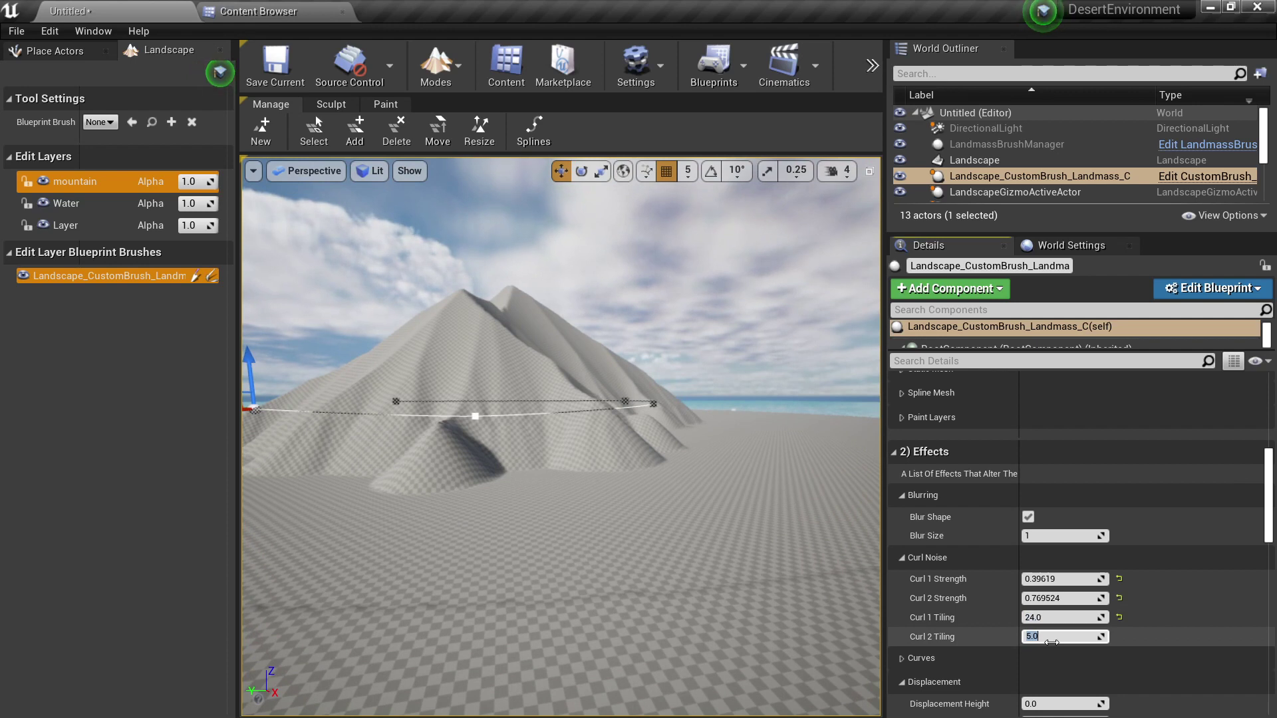
{"action": "type", "text": "10"}
{"action": "key", "text": "Return"}
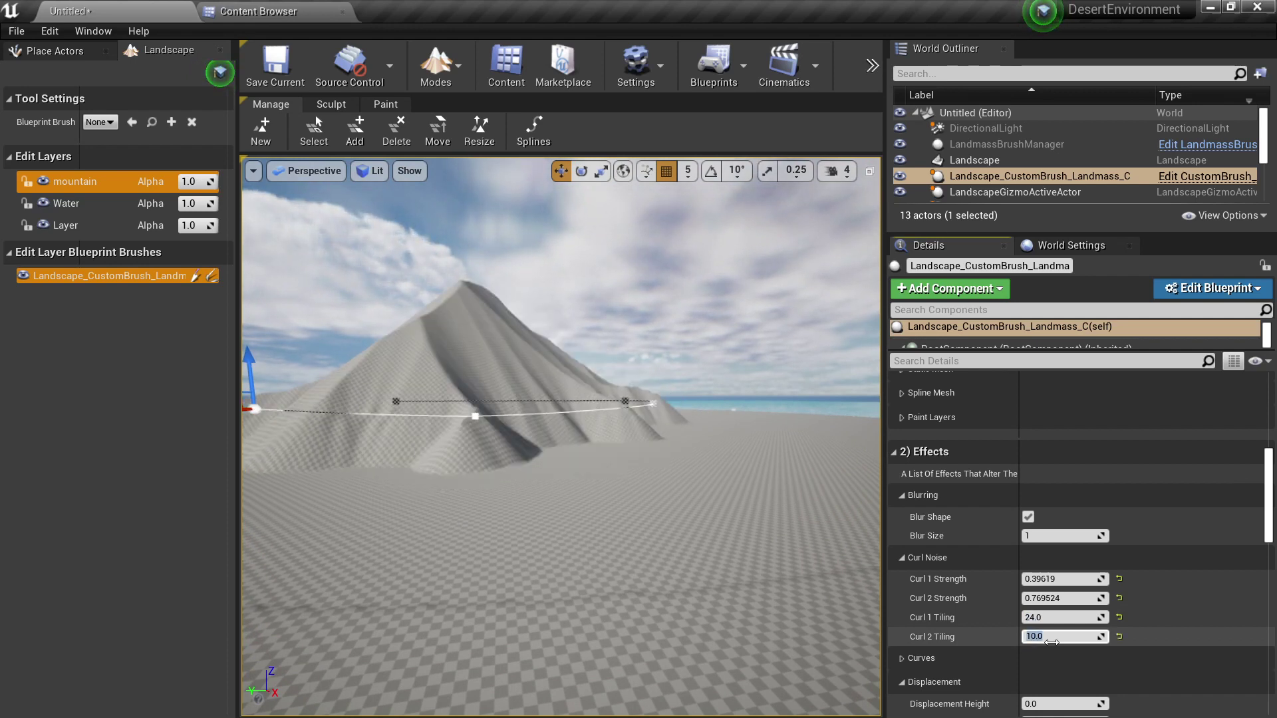
{"action": "type", "text": "15"}
{"action": "key", "text": "Return"}
{"action": "type", "text": "4"}
{"action": "key", "text": "Return"}
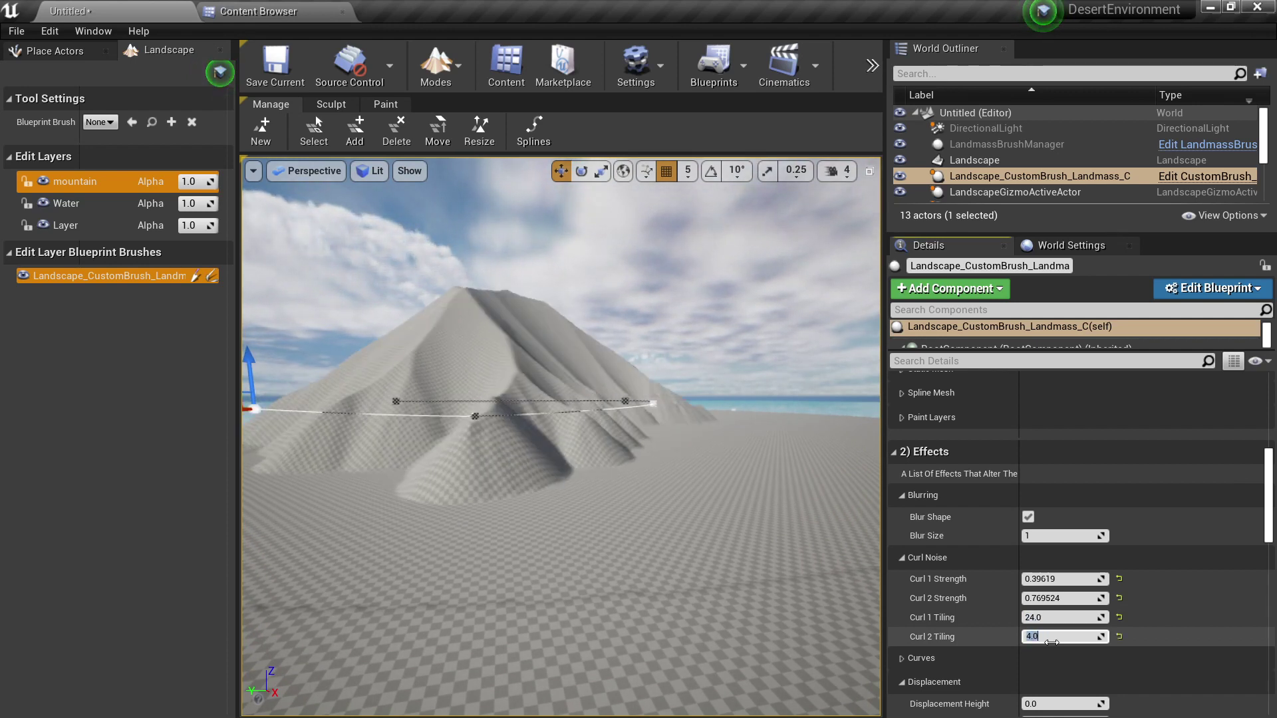
{"action": "type", "text": "2"}
{"action": "key", "text": "Return"}
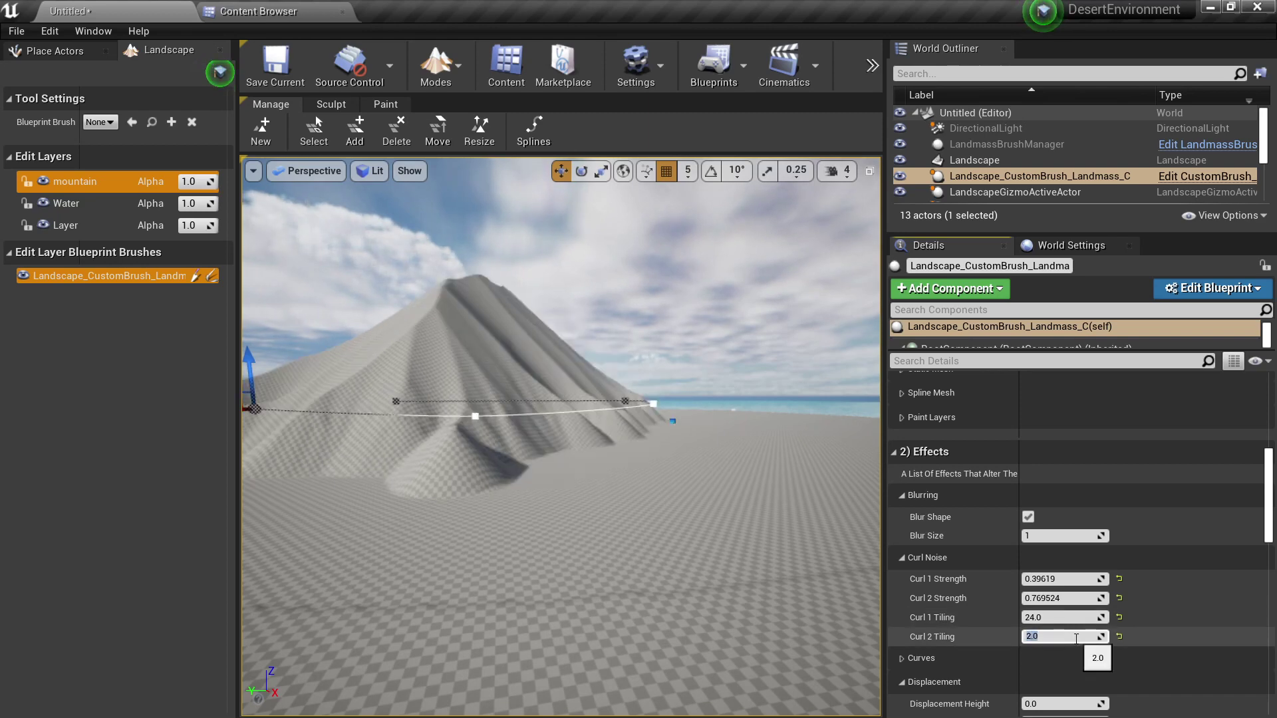
Move the mountain's front spline point slightly farther outward to broaden its foot.
{"action": "right_click_drag", "start_coordinate": [692, 414], "coordinate": [623, 448]}
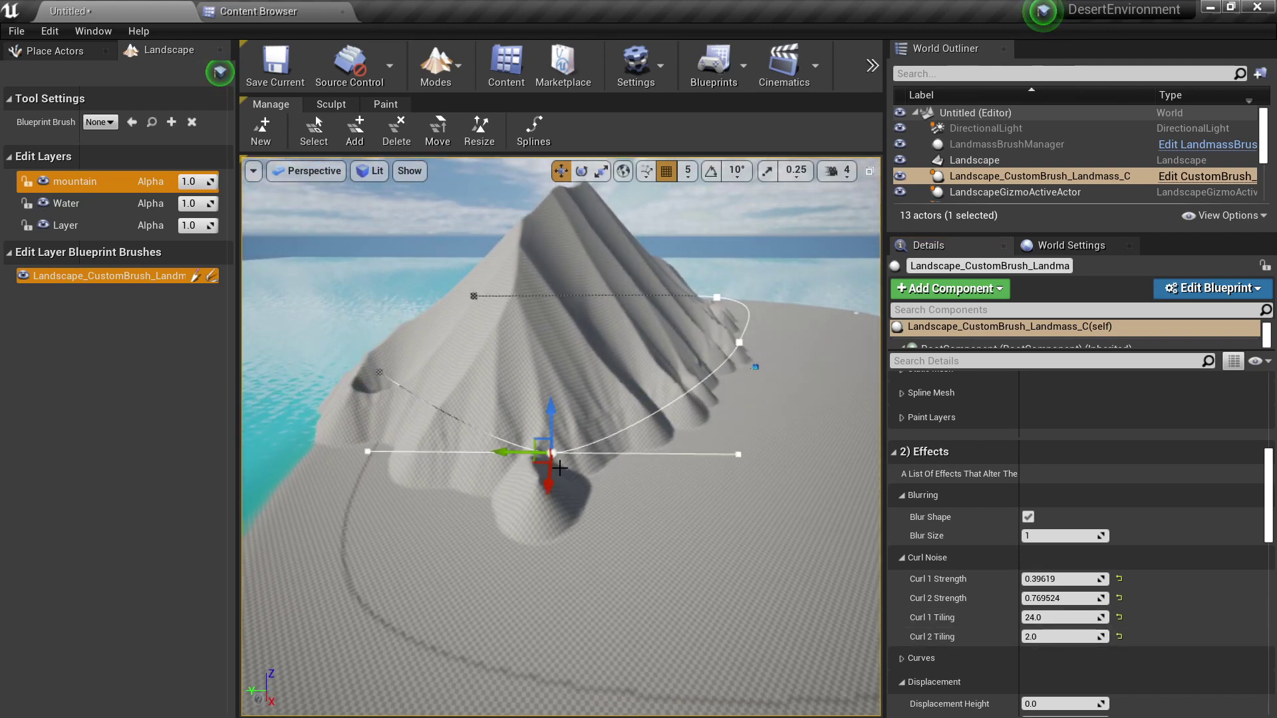
{"action": "left_click_drag", "start_coordinate": [541, 464], "coordinate": [534, 503]}
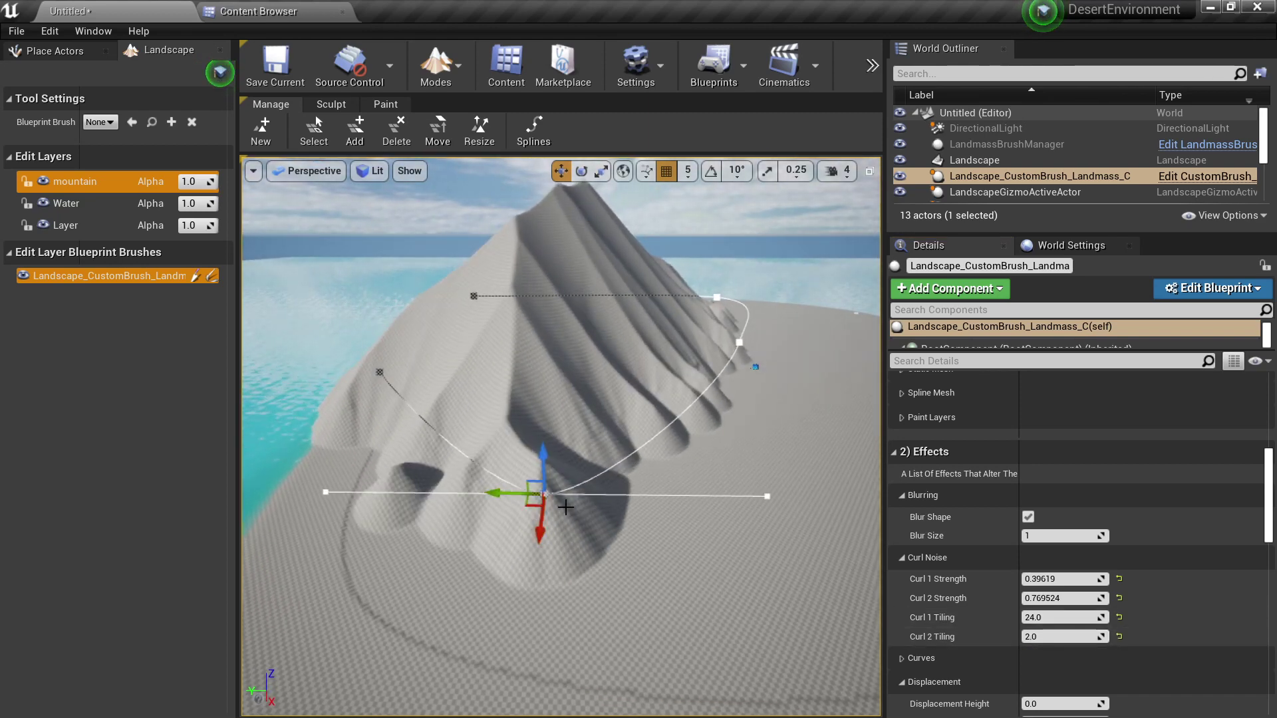
{"action": "right_click_drag", "start_coordinate": [566, 505], "coordinate": [625, 436]}
Set the landmass brush's Curl 1 Tiling back to 16 and inspect the mountain's ridges.
{"action": "left_click", "coordinate": [1064, 618]}
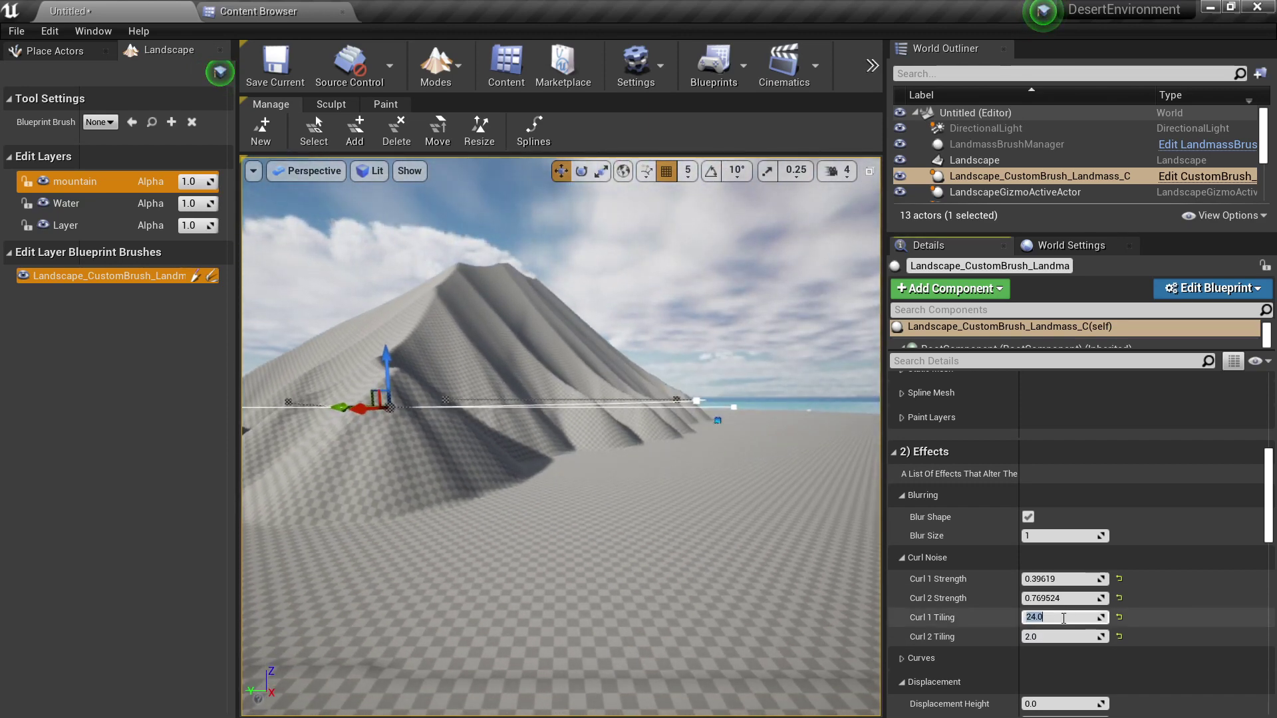
{"action": "key", "text": "Return"}
{"action": "mouse_move", "coordinate": [583, 498]}
{"action": "right_mouse_down"}
{"action": "mouse_move", "coordinate": [583, 572]}
{"action": "mouse_move", "coordinate": [552, 506]}
{"action": "mouse_move", "coordinate": [582, 498]}
{"action": "right_mouse_up"}
{"action": "scroll", "coordinate": [1000, 579], "scroll_direction": "down", "scroll_amount": 3}
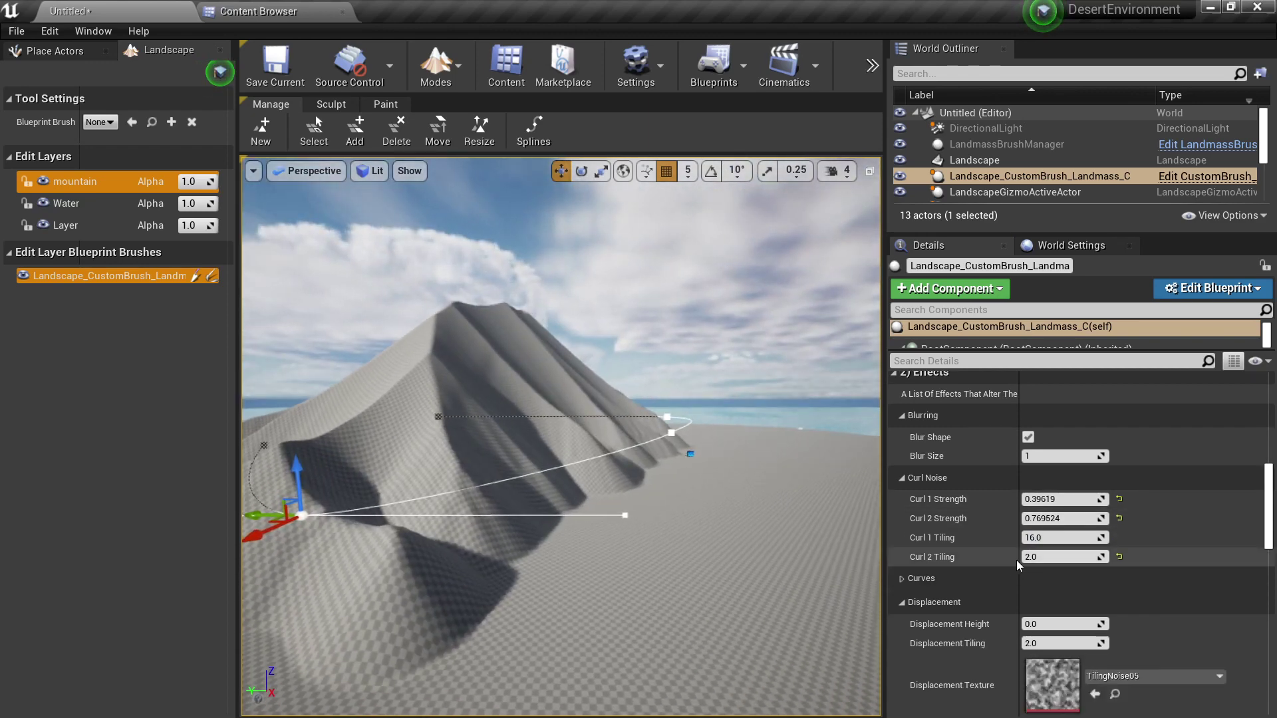
Try a Displacement Height of 1000 on the mountain's landmass brush, and raise it to 5000.
{"action": "right_click_drag", "start_coordinate": [485, 498], "coordinate": [500, 485]}
{"action": "scroll", "coordinate": [1051, 644], "scroll_direction": "down", "scroll_amount": 3}
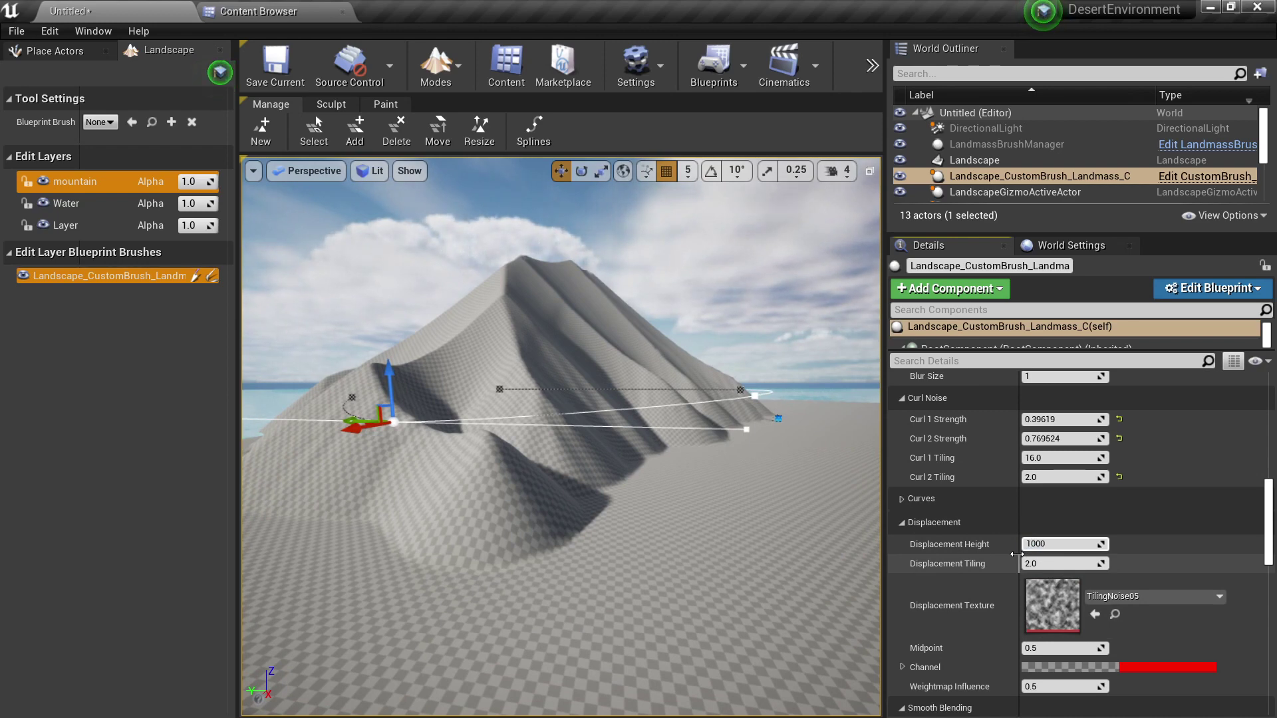
{"action": "key", "text": "Return"}
{"action": "mouse_move", "coordinate": [478, 461]}
{"action": "right_mouse_down"}
{"action": "mouse_move", "coordinate": [519, 446]}
{"action": "mouse_move", "coordinate": [466, 452]}
{"action": "mouse_move", "coordinate": [477, 460]}
{"action": "right_mouse_up"}
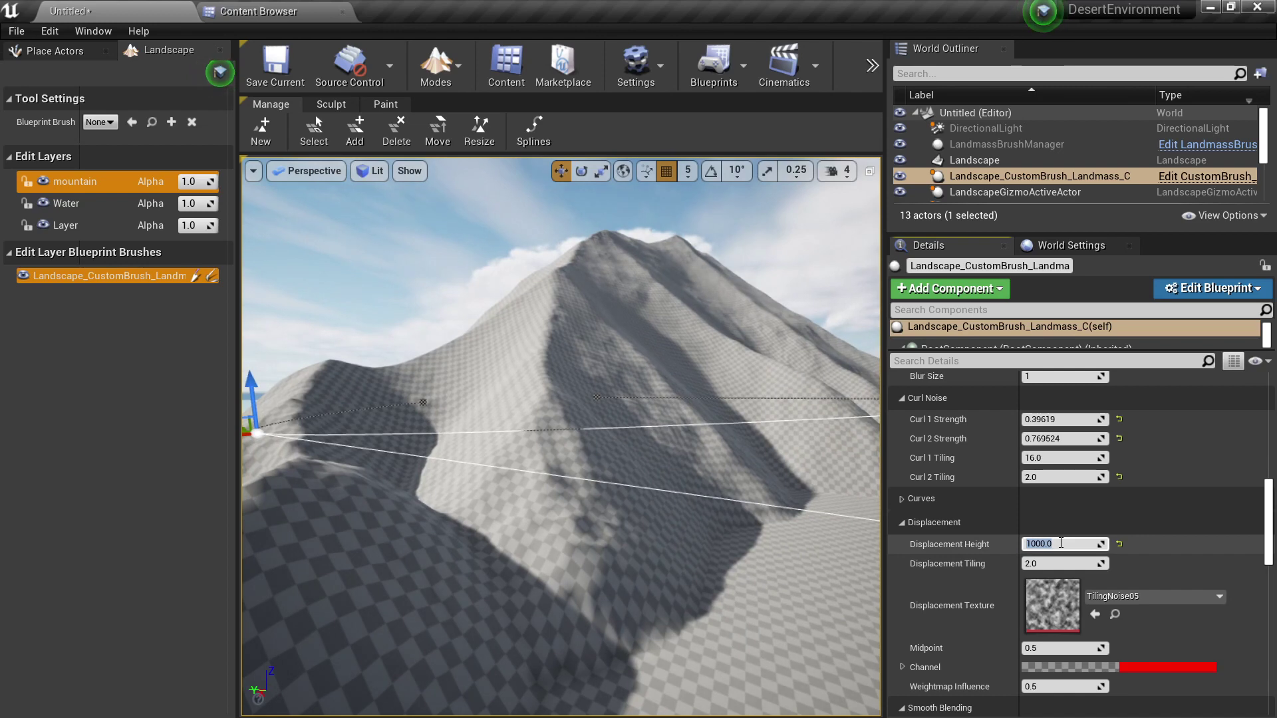
{"action": "key", "text": "Return"}
{"action": "right_click_drag", "start_coordinate": [785, 546], "coordinate": [926, 634]}
Test Displacement Tiling values of 4, 1 and 0.2 on the mountain, and return it to 2.
{"action": "left_click", "coordinate": [1075, 564]}
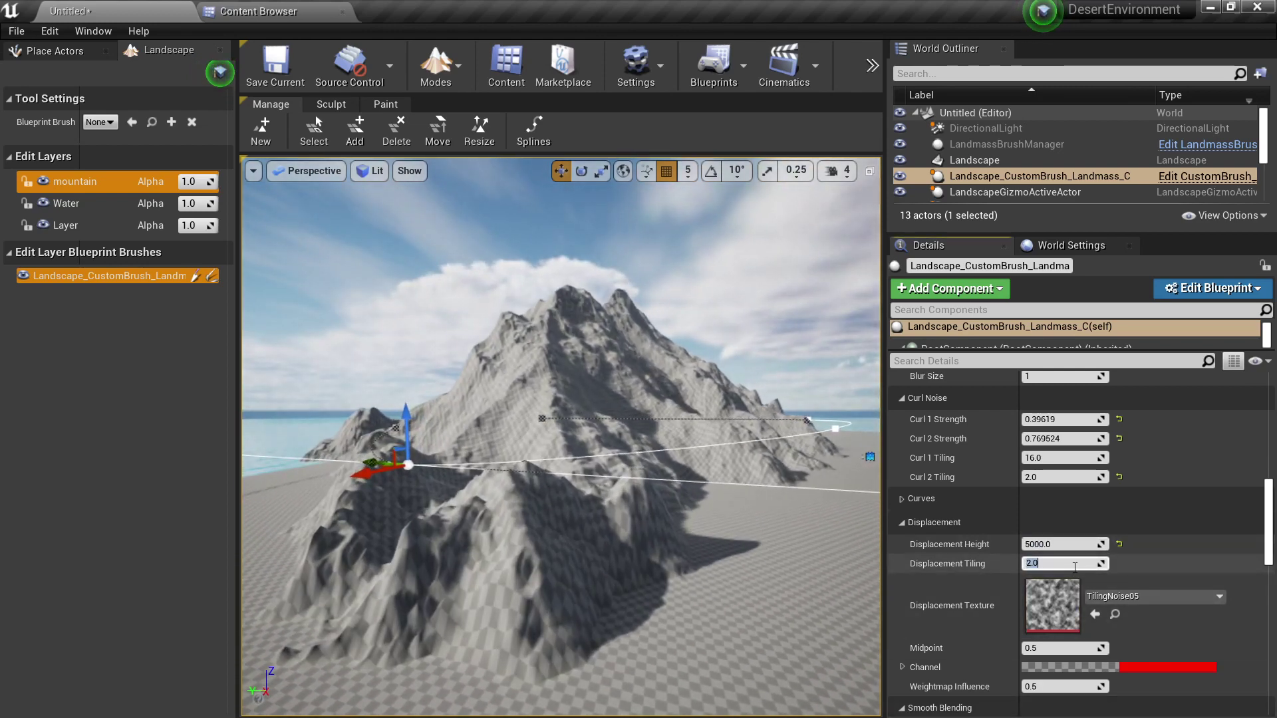
{"action": "type", "text": "4"}
{"action": "key", "text": "Return"}
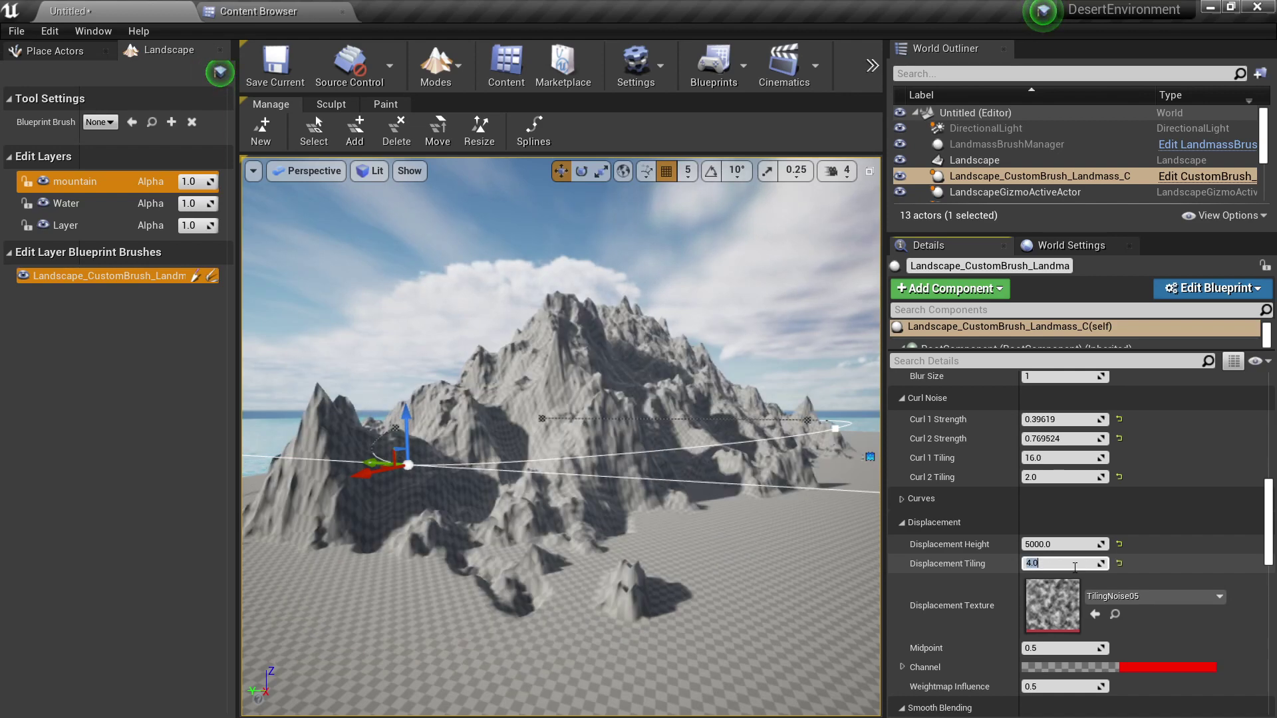
{"action": "type", "text": "1"}
{"action": "key", "text": "Return"}
{"action": "type", "text": "0.2"}
{"action": "key", "text": "Return"}
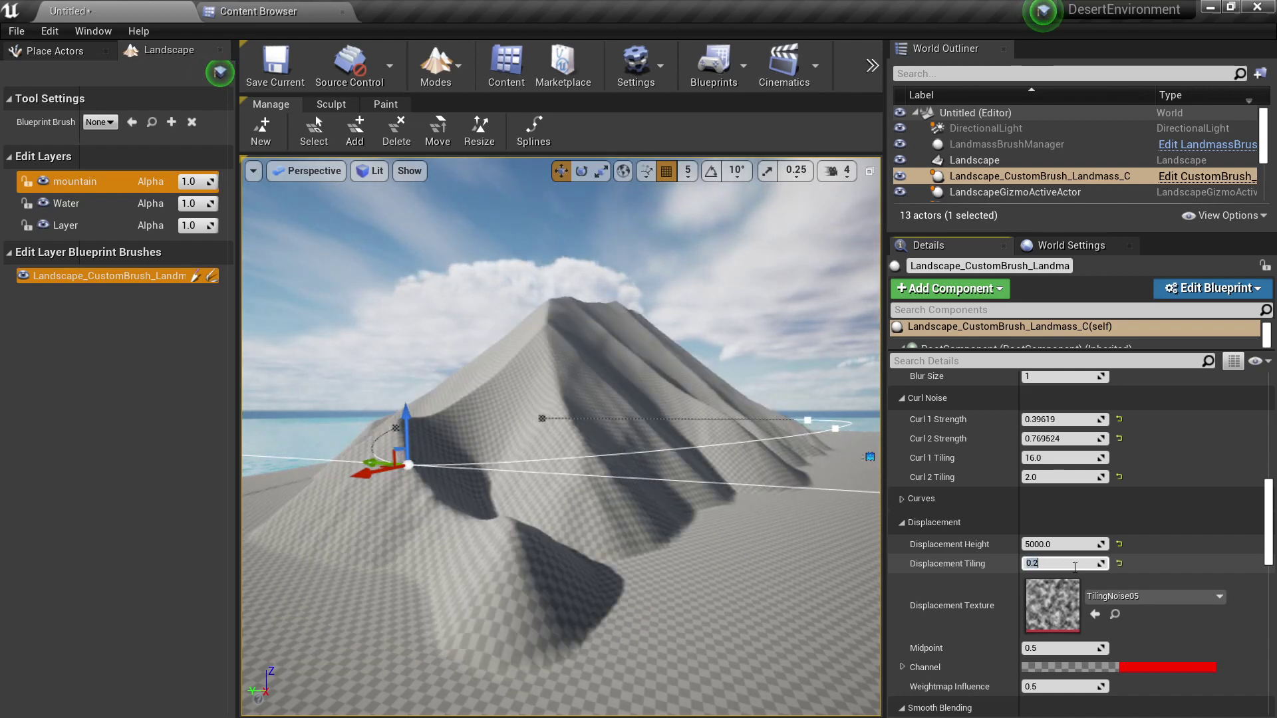
{"action": "type", "text": "1"}
{"action": "key", "text": "Return"}
{"action": "key", "text": "Return"}
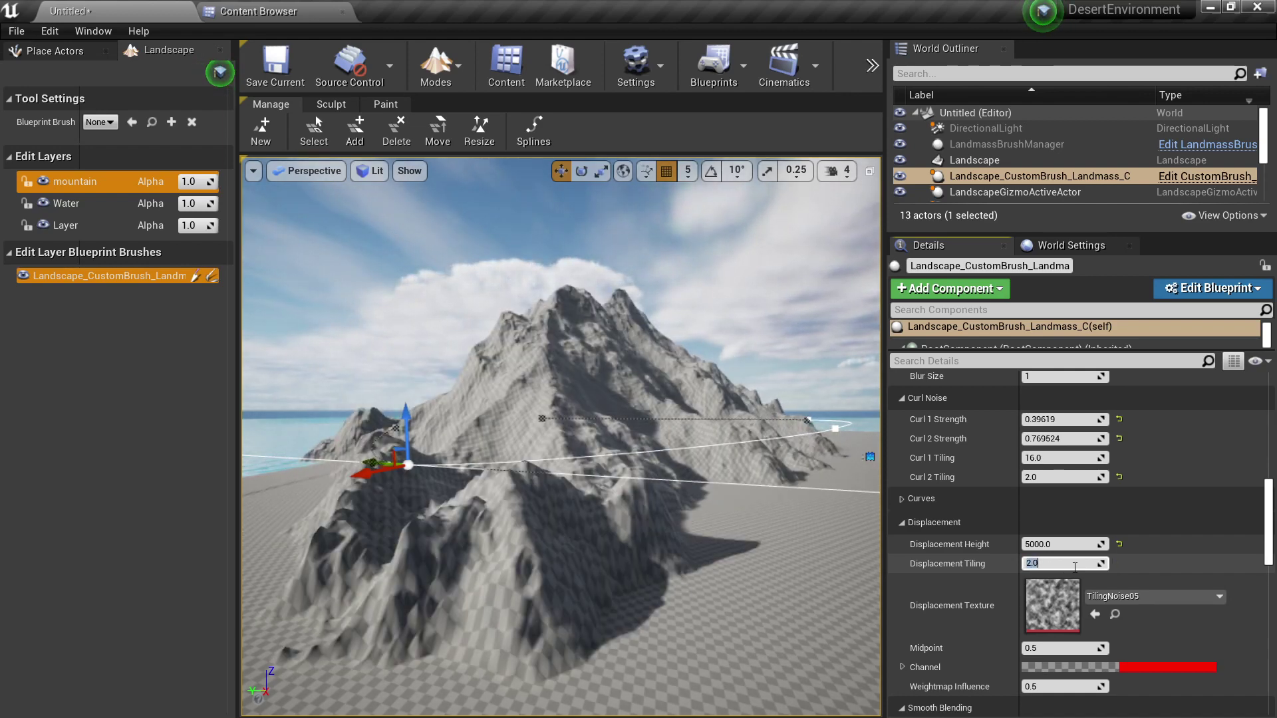
Set the landmass brush's Displacement Height to 2500 and its Midpoint to about 0.52.
{"action": "left_click", "coordinate": [1069, 545]}
{"action": "type", "text": "2500"}
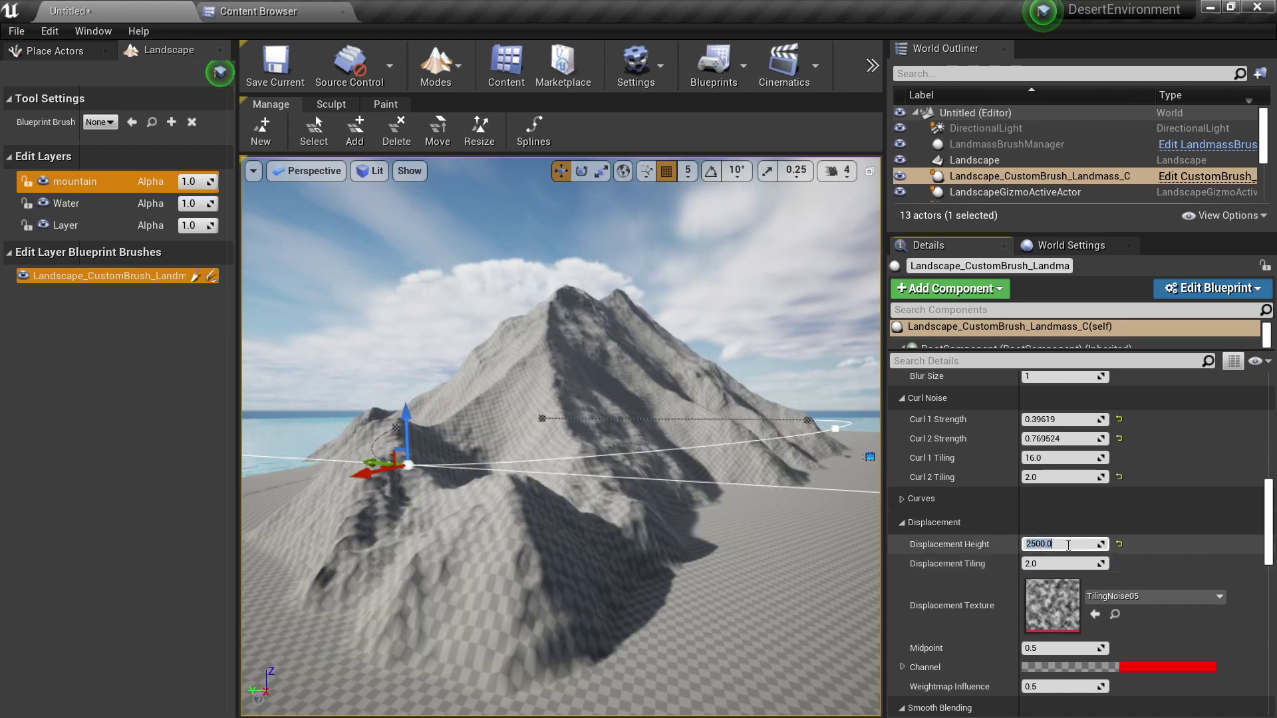
{"action": "key", "text": "Return"}
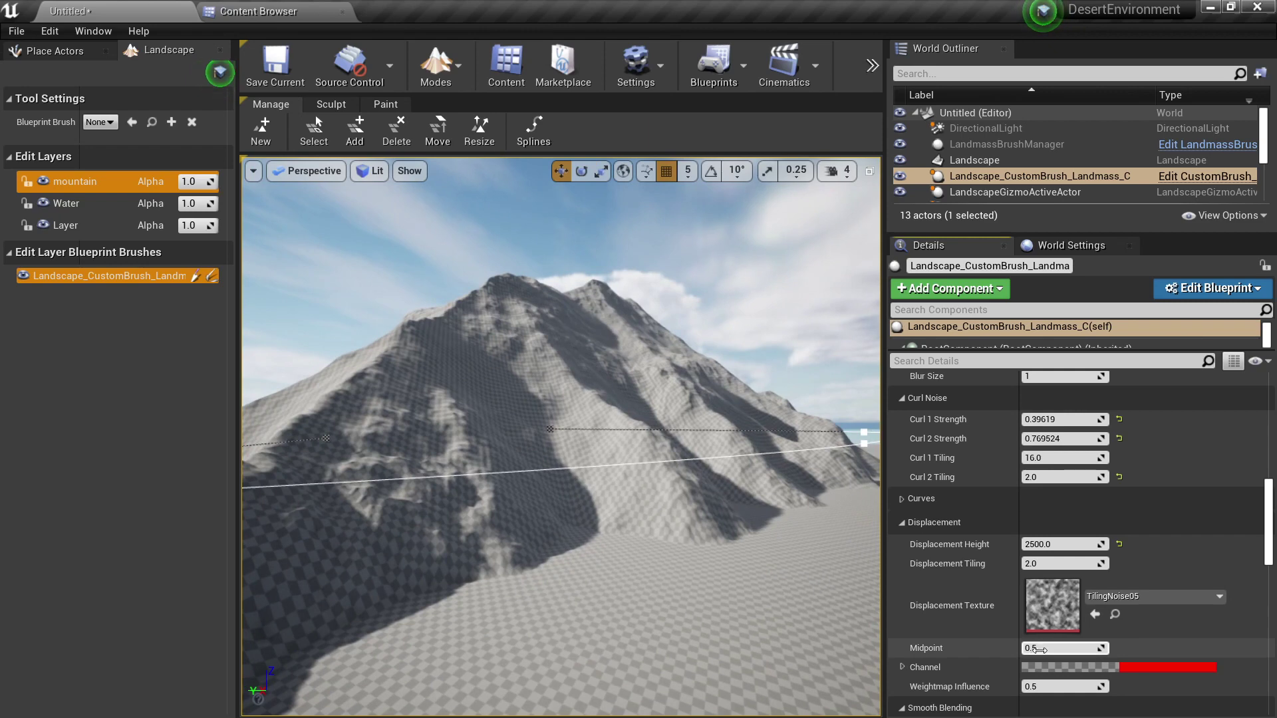
{"action": "mouse_move", "coordinate": [1040, 650]}
{"action": "left_mouse_down"}
{"action": "mouse_move", "coordinate": [1085, 650]}
{"action": "mouse_move", "coordinate": [1044, 650]}
{"action": "left_mouse_up"}
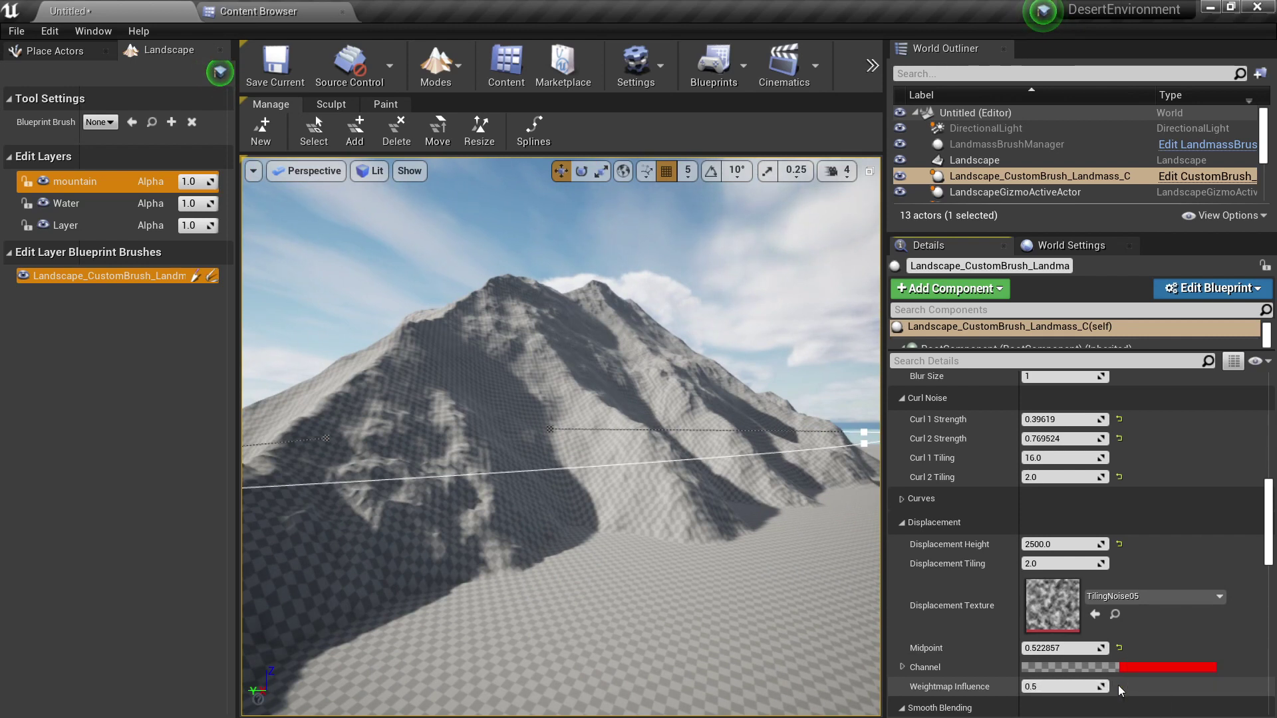
Try a Weightmap Influence of 500 on the displacement, and reset it to its default.
{"action": "left_click", "coordinate": [1083, 687]}
{"action": "type", "text": "50"}
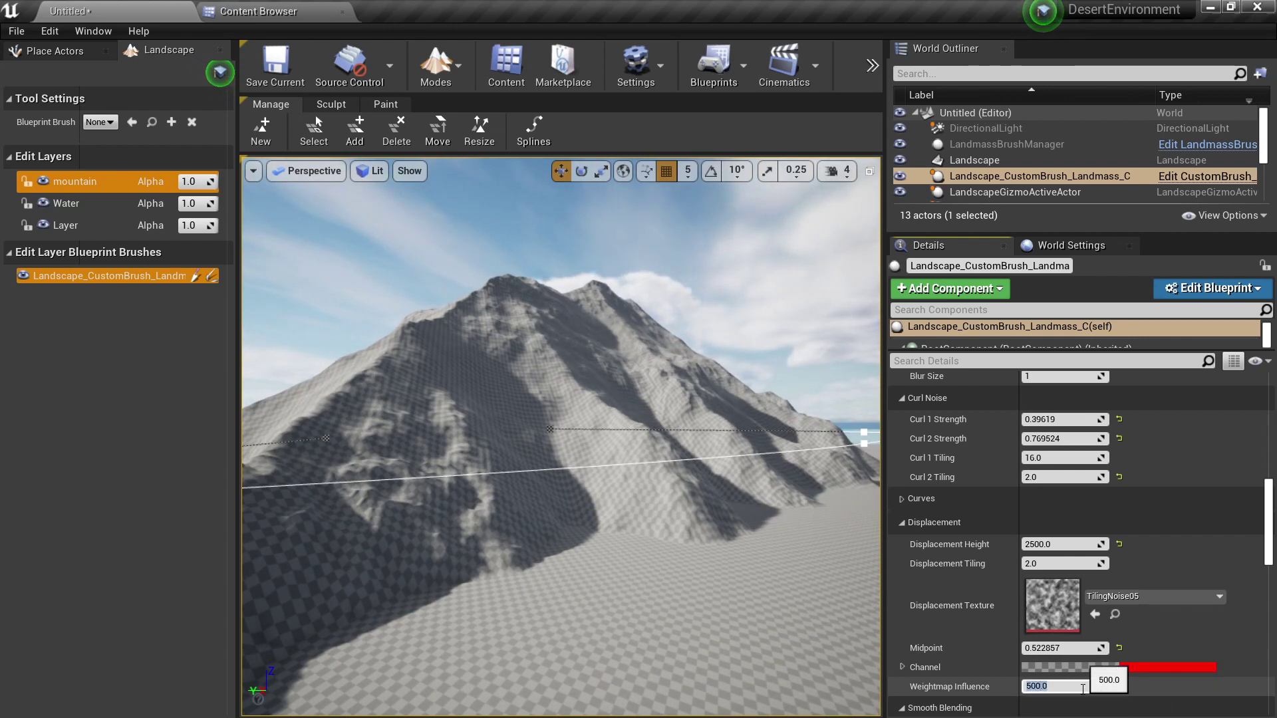
{"action": "left_click", "coordinate": [1120, 687]}
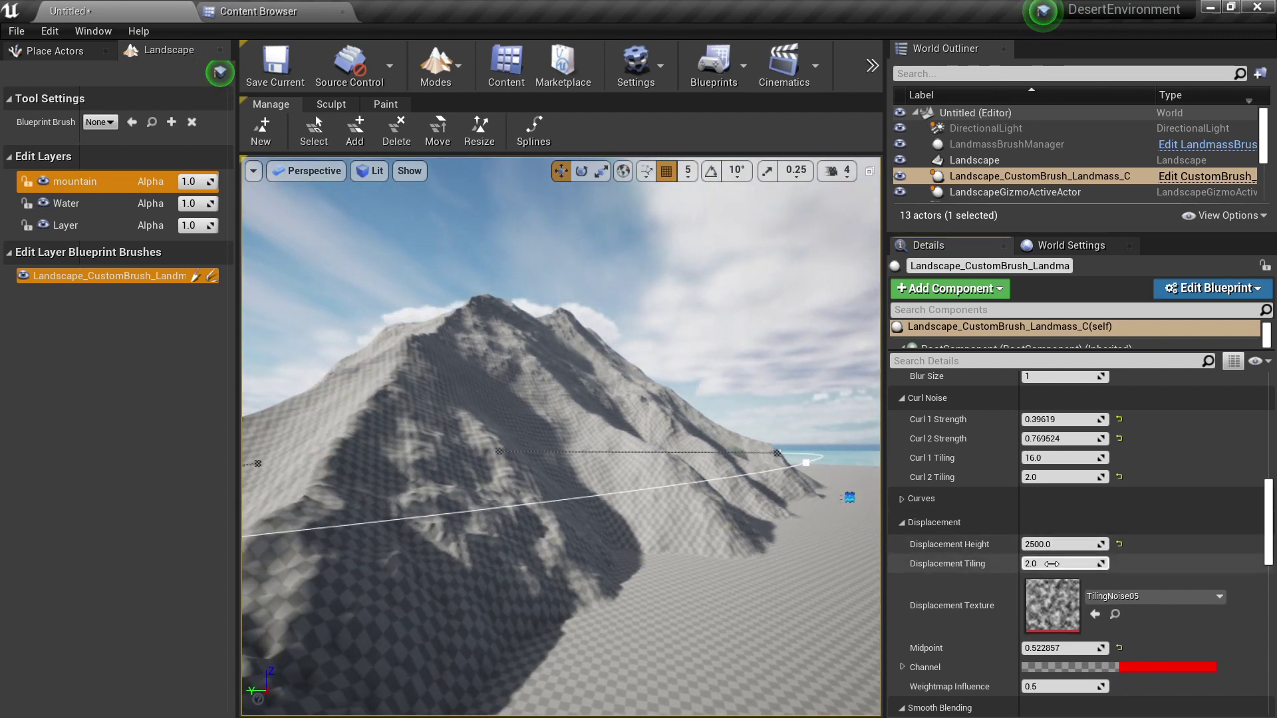
Test Displacement Tiling values of 6, 500 and 25, and inspect the mountain's surface up close.
{"action": "left_click_drag", "start_coordinate": [1034, 562], "coordinate": [1034, 562]}
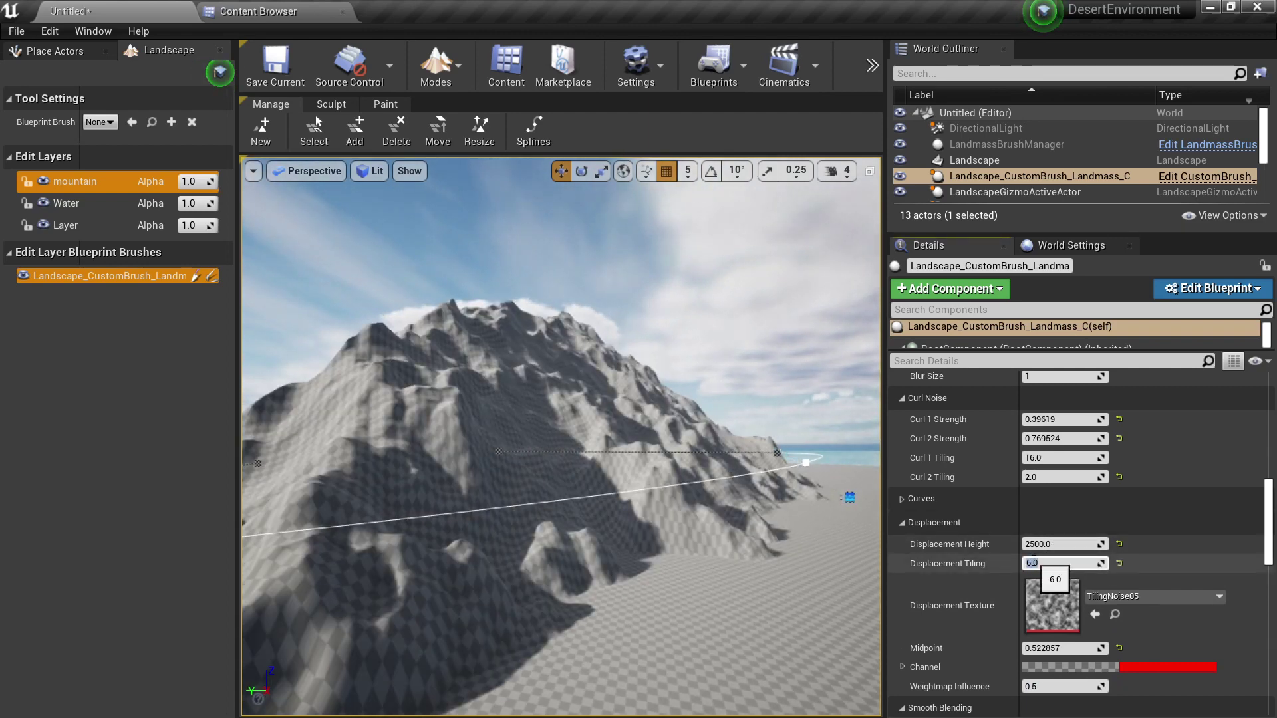
{"action": "type", "text": "500"}
{"action": "key", "text": "Return"}
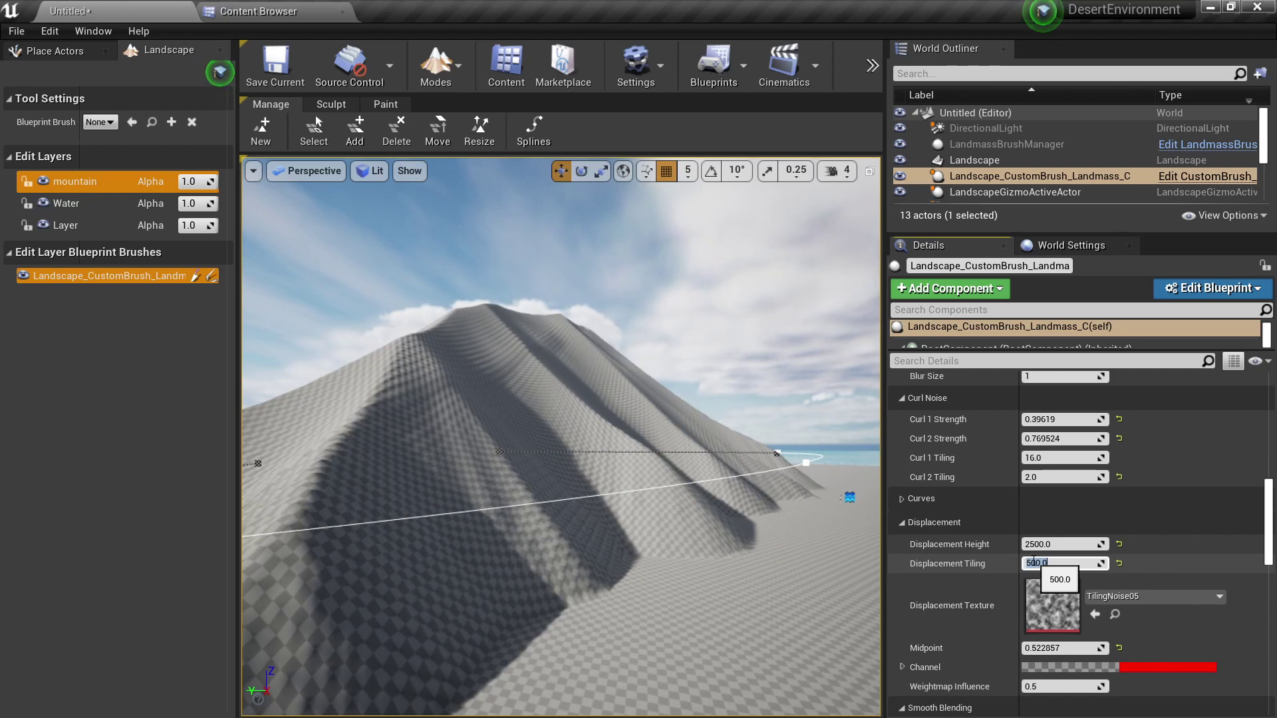
{"action": "type", "text": "25"}
{"action": "key", "text": "Return"}
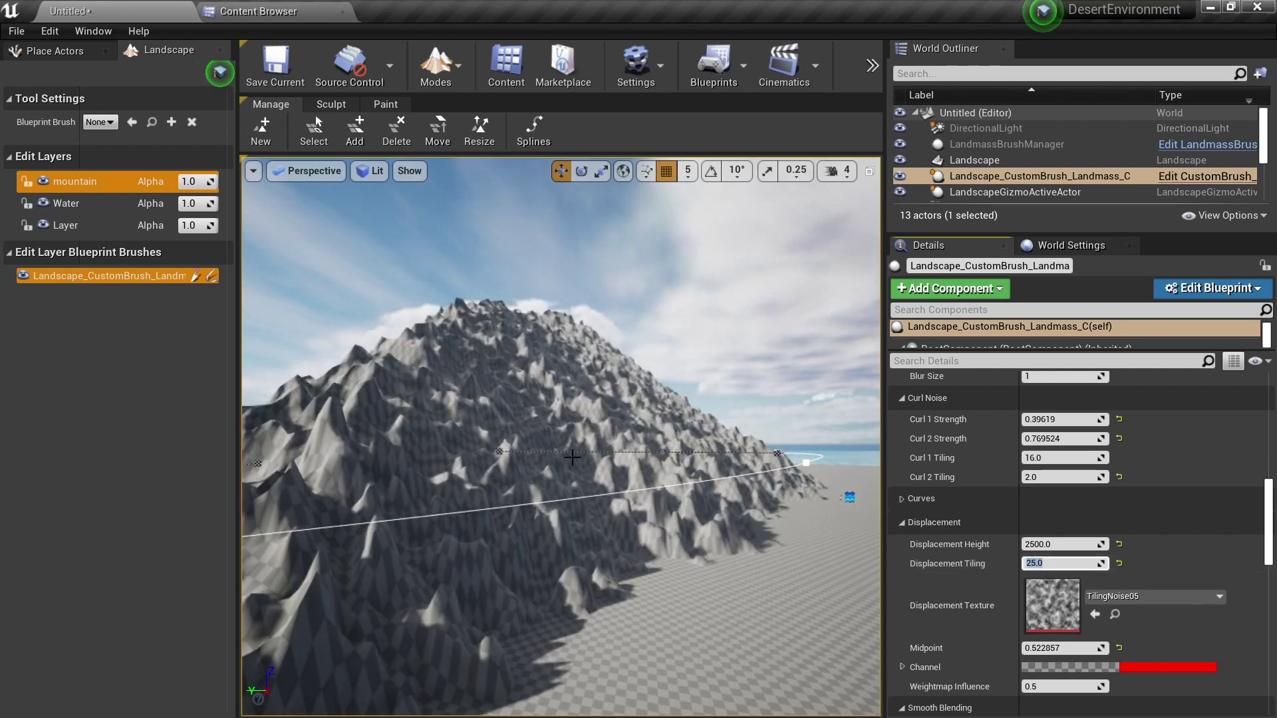
{"action": "key", "text": "a"}
{"action": "right_click_drag", "start_coordinate": [848, 544], "coordinate": [848, 544]}
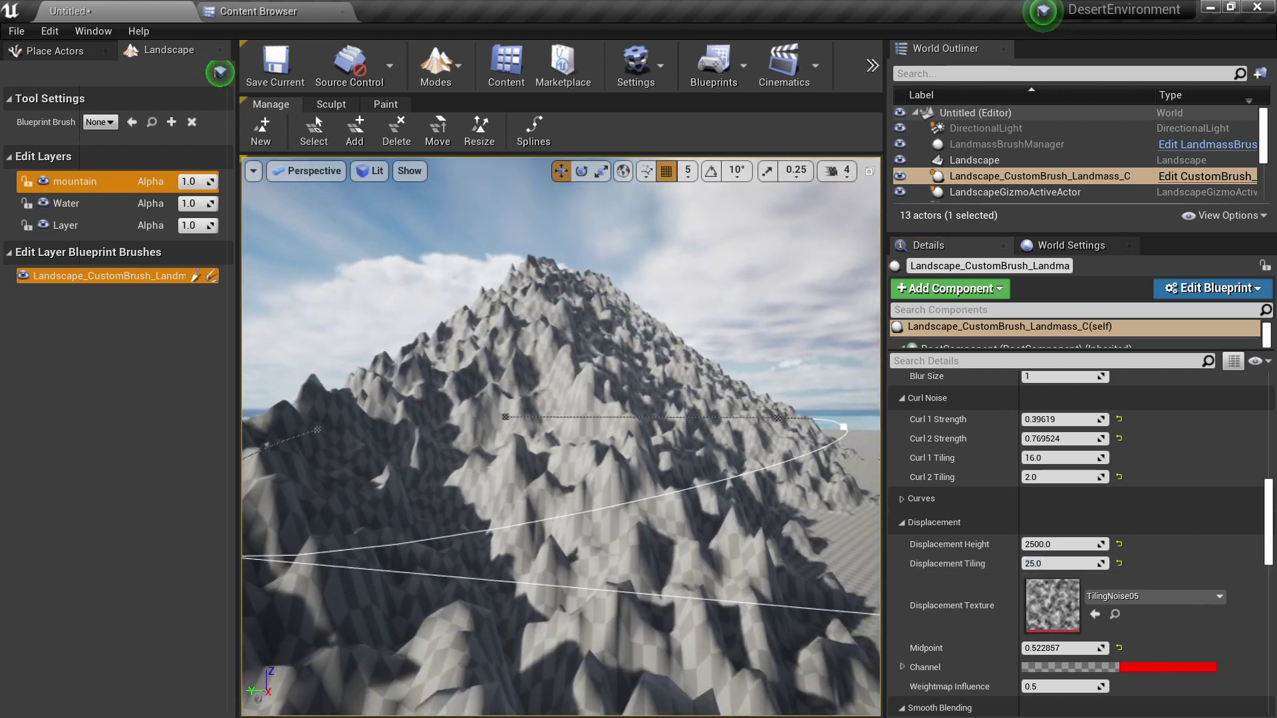
Compare Displacement Tiling values of 2, 3, 4 and 5 on the mountain, and settle on 2.
{"action": "left_click", "coordinate": [1043, 562]}
{"action": "type", "text": "2"}
{"action": "key", "text": "Return"}
{"action": "type", "text": "3"}
{"action": "key", "text": "Return"}
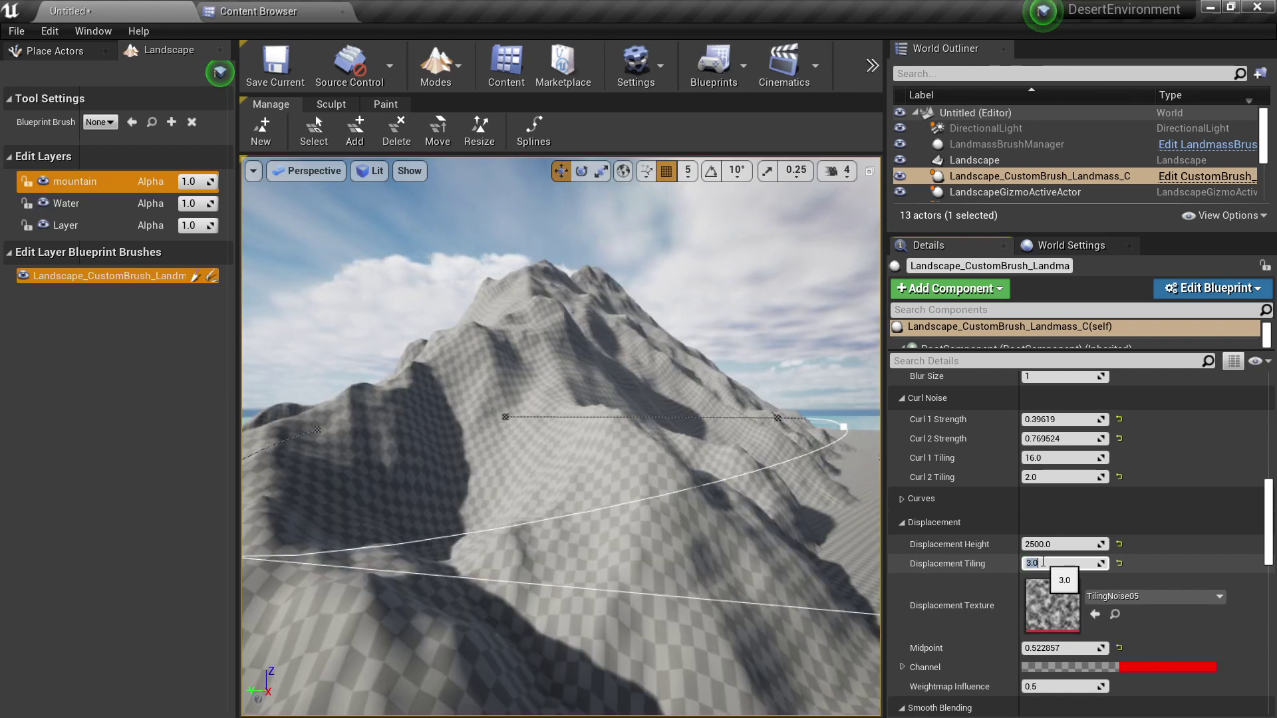
{"action": "type", "text": "4"}
{"action": "key", "text": "Return"}
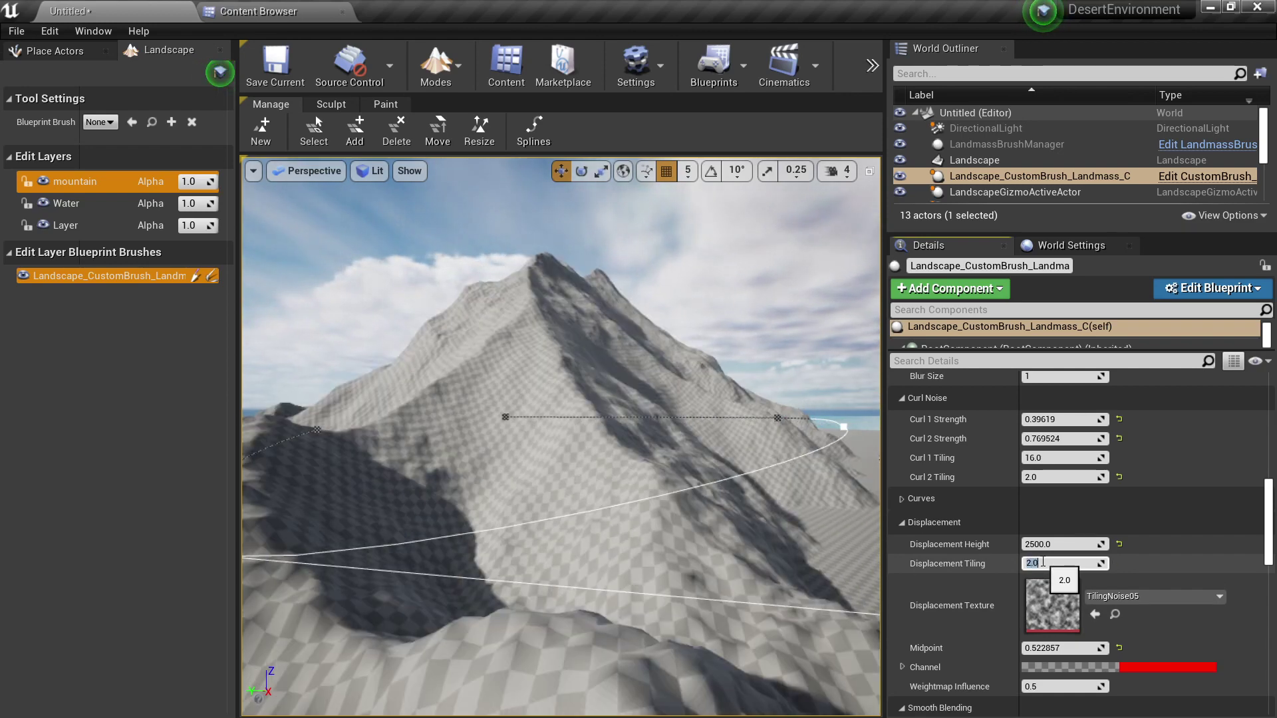
{"action": "type", "text": "2"}
{"action": "key", "text": "Return"}
{"action": "type", "text": "5"}
{"action": "key", "text": "Return"}
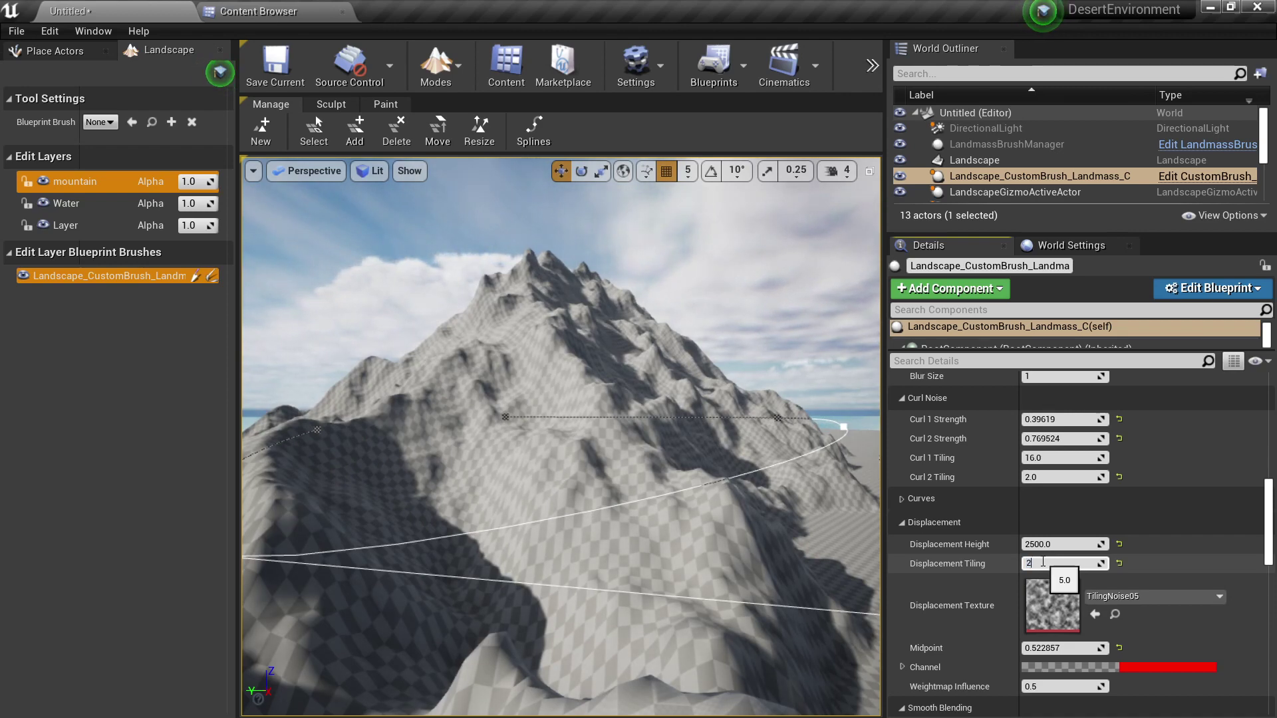
{"action": "type", "text": "2"}
{"action": "key", "text": "Return"}
Raise the landmass brush's Displacement Height to about 3650.
{"action": "left_click_drag", "start_coordinate": [1069, 536], "coordinate": [1117, 538]}
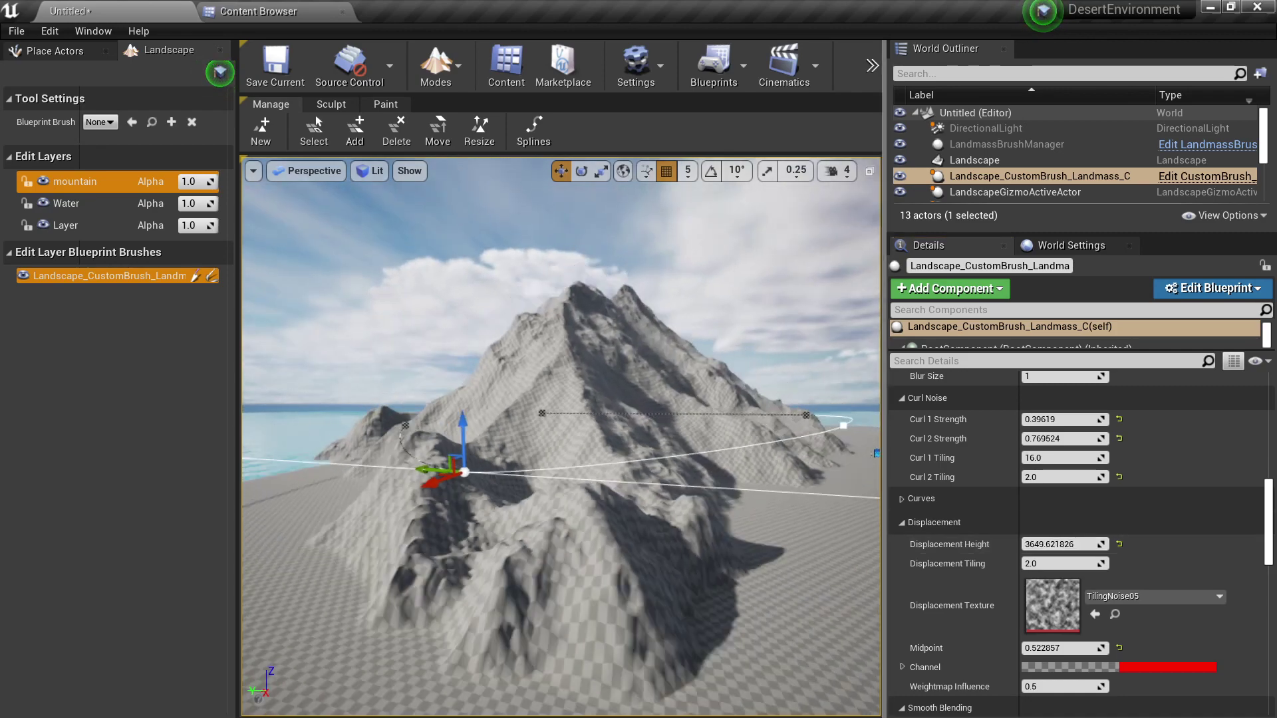
{"action": "right_click_drag", "start_coordinate": [560, 437], "coordinate": [806, 514]}
Move the spline point on the mountain's inland side closer to the front ridge.
{"action": "left_click", "coordinate": [677, 409]}
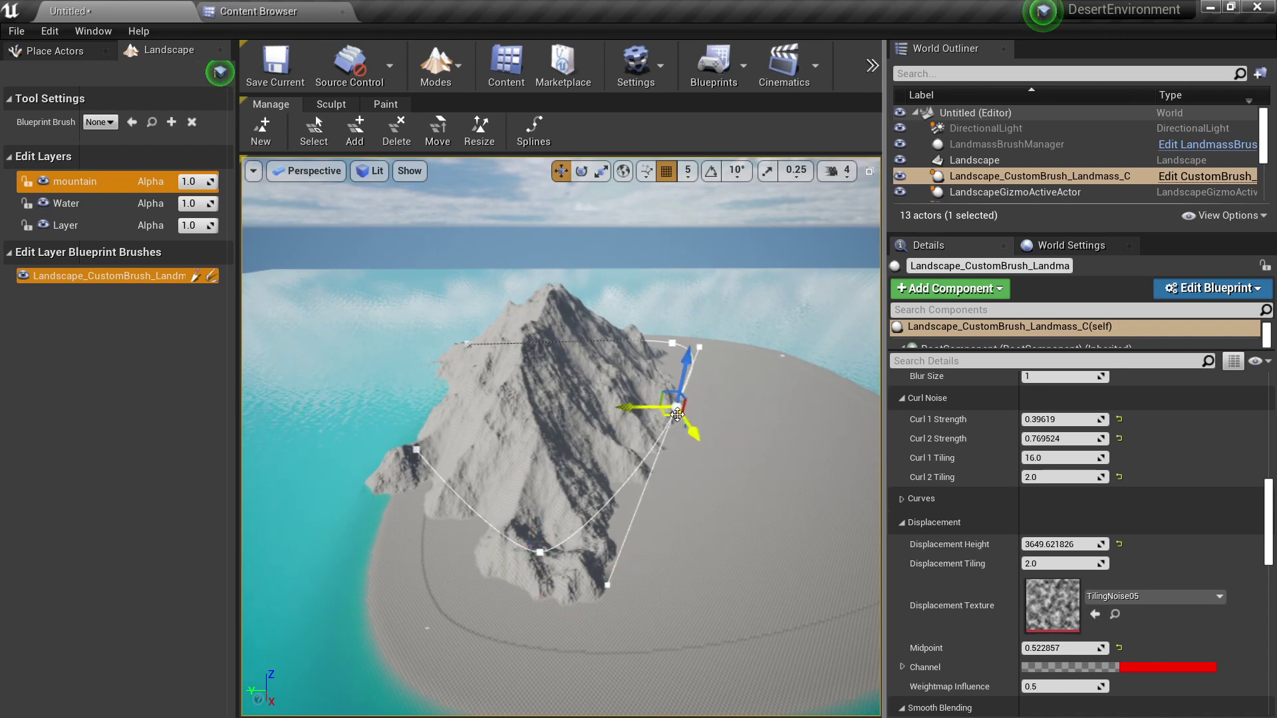
{"action": "right_click_drag", "start_coordinate": [686, 421], "coordinate": [692, 465]}
{"action": "left_click_drag", "start_coordinate": [684, 402], "coordinate": [698, 436]}
{"action": "right_click_drag", "start_coordinate": [705, 439], "coordinate": [733, 415]}
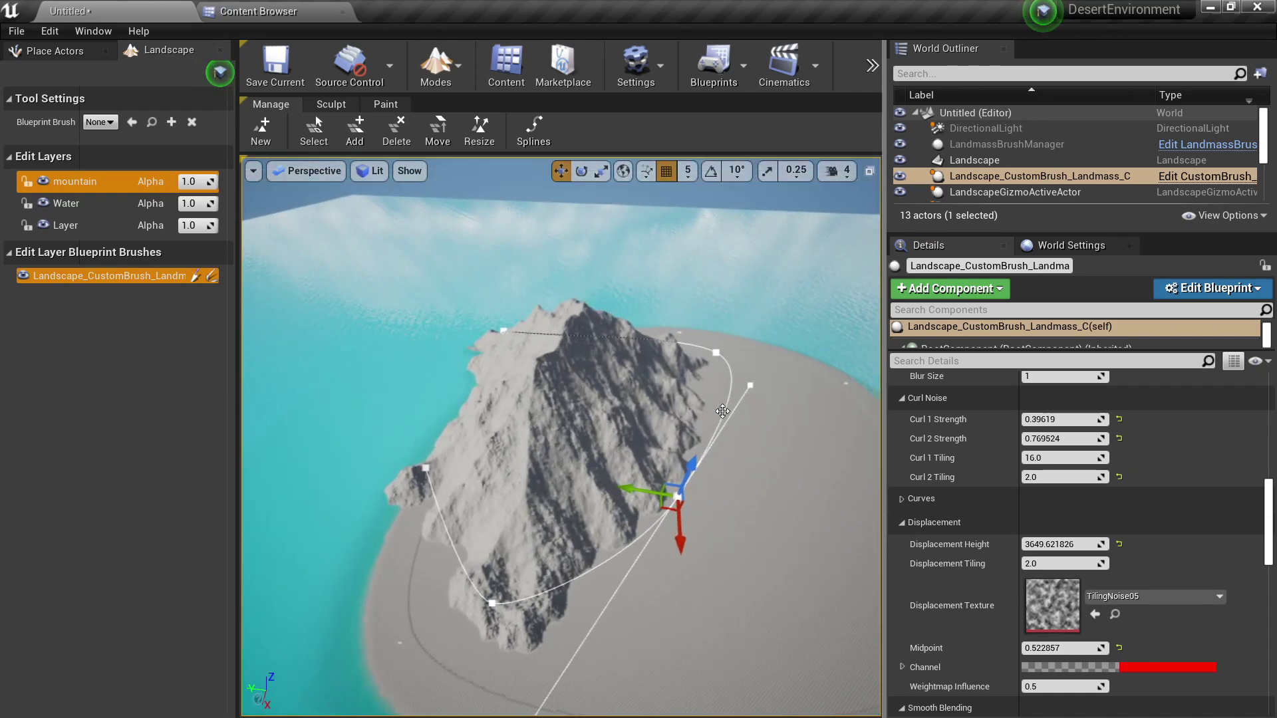
Add two spline points to the mountain's outline, one on each side of the inland spline point.
{"action": "right_click", "coordinate": [725, 414]}
{"action": "left_click", "coordinate": [731, 431]}
{"action": "left_click_drag", "start_coordinate": [716, 429], "coordinate": [652, 485]}
{"action": "right_click", "coordinate": [570, 571]}
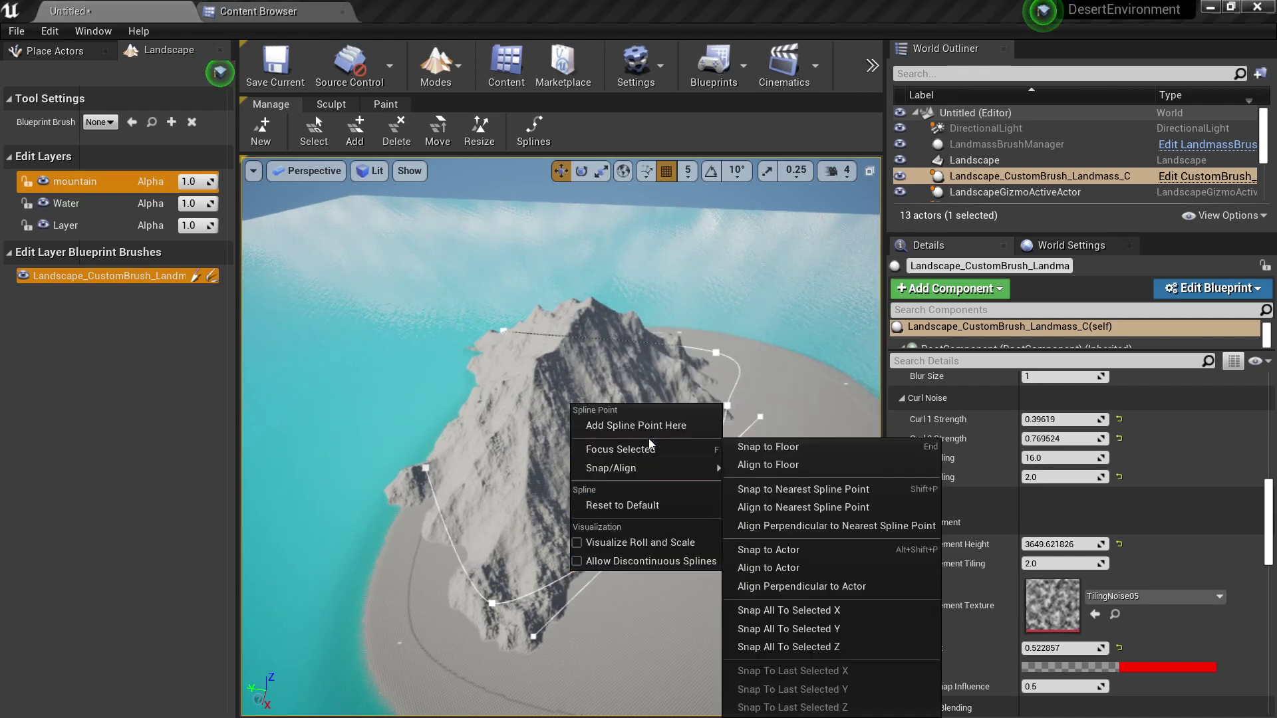
{"action": "left_click", "coordinate": [632, 425]}
Pull the middle inland spline point in toward the mountain to form a hollow between two ridges.
{"action": "left_click", "coordinate": [679, 495]}
{"action": "left_click_drag", "start_coordinate": [672, 507], "coordinate": [601, 462]}
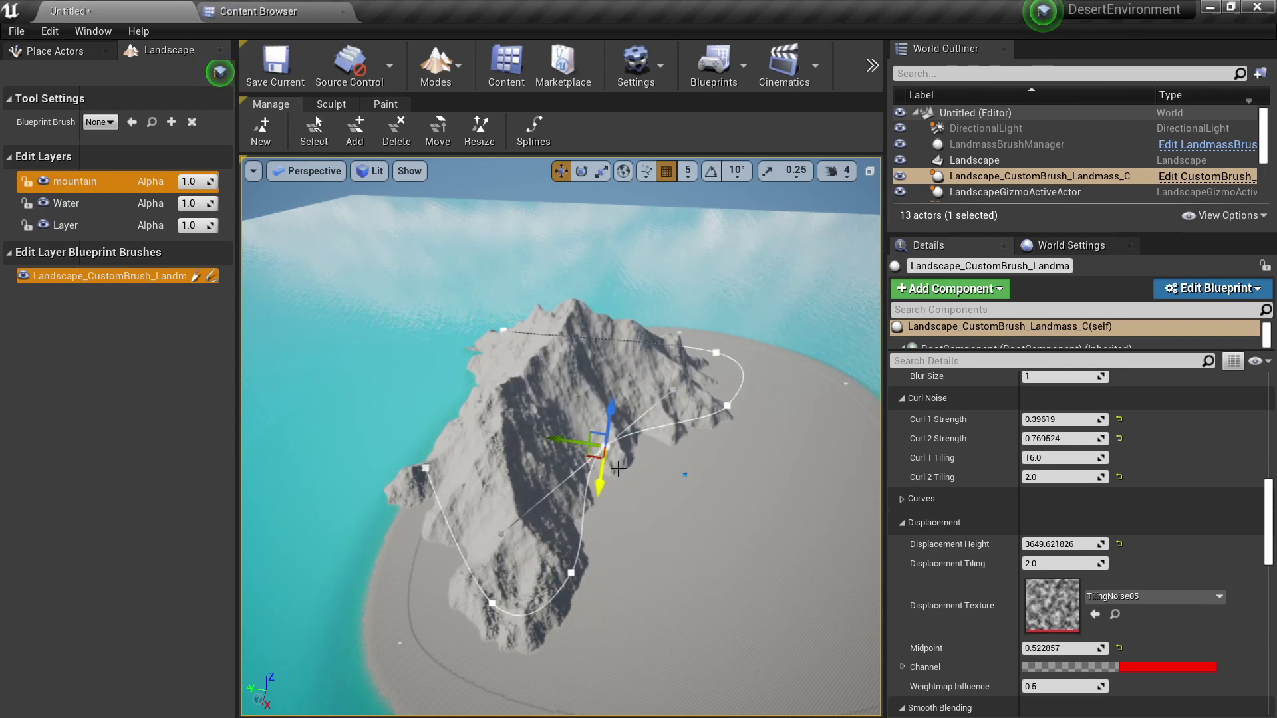
{"action": "mouse_move", "coordinate": [612, 464]}
{"action": "right_mouse_down"}
{"action": "mouse_move", "coordinate": [606, 320]}
{"action": "mouse_move", "coordinate": [602, 399]}
{"action": "mouse_move", "coordinate": [627, 468]}
{"action": "right_mouse_up"}
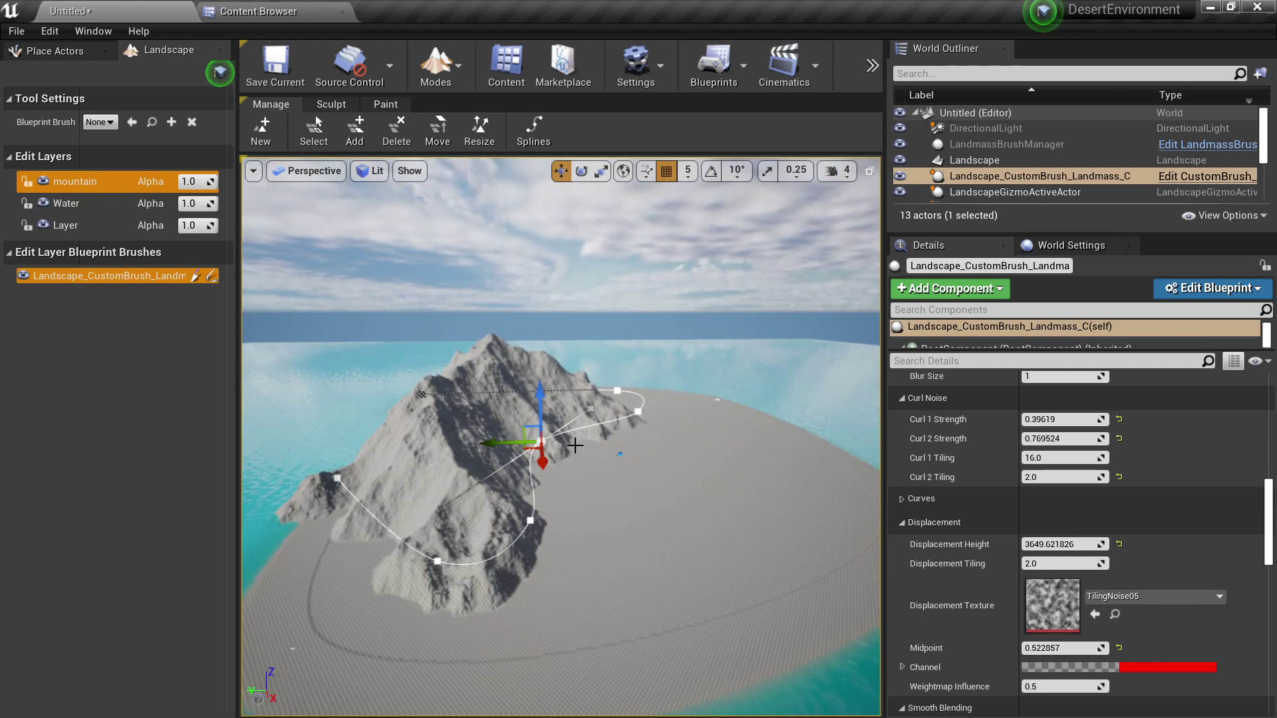
Switch to Select mode, select the landmass brush and duplicate it onto the flat ground beside the mountain.
{"action": "left_click", "coordinate": [436, 64]}
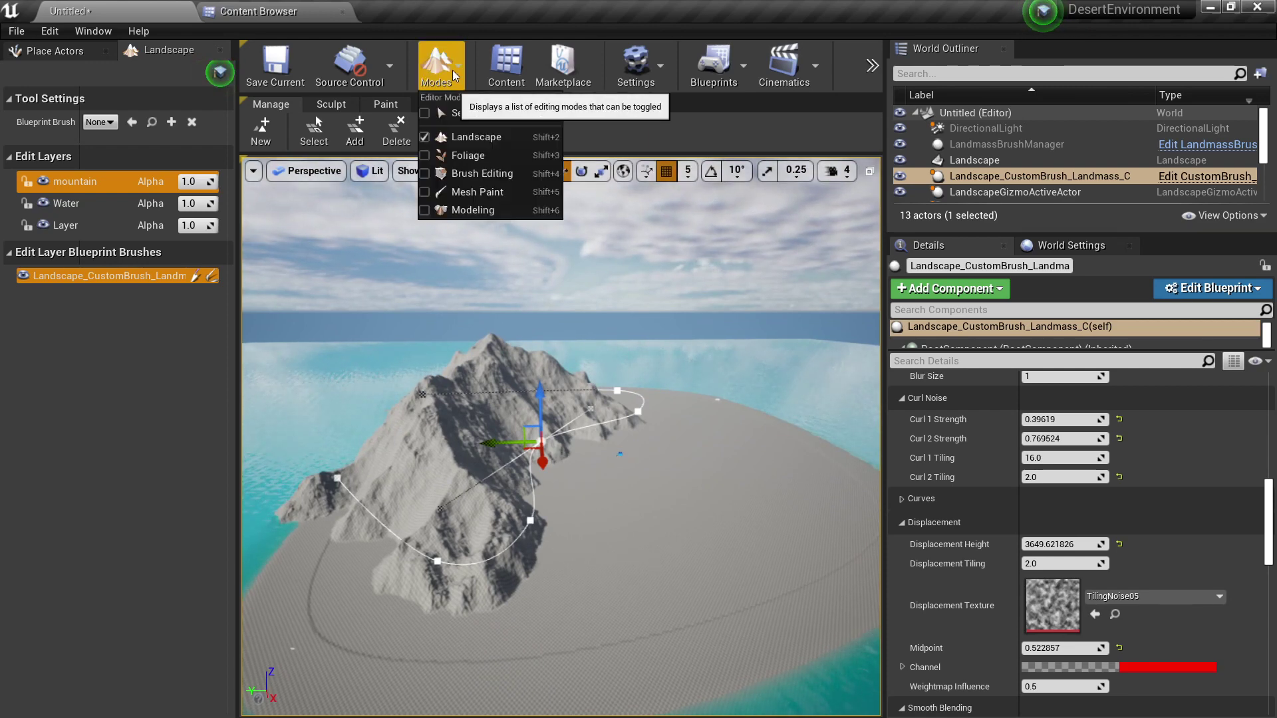
{"action": "left_click", "coordinate": [458, 115]}
{"action": "right_click_drag", "start_coordinate": [557, 444], "coordinate": [590, 515]}
{"action": "left_click", "coordinate": [591, 515]}
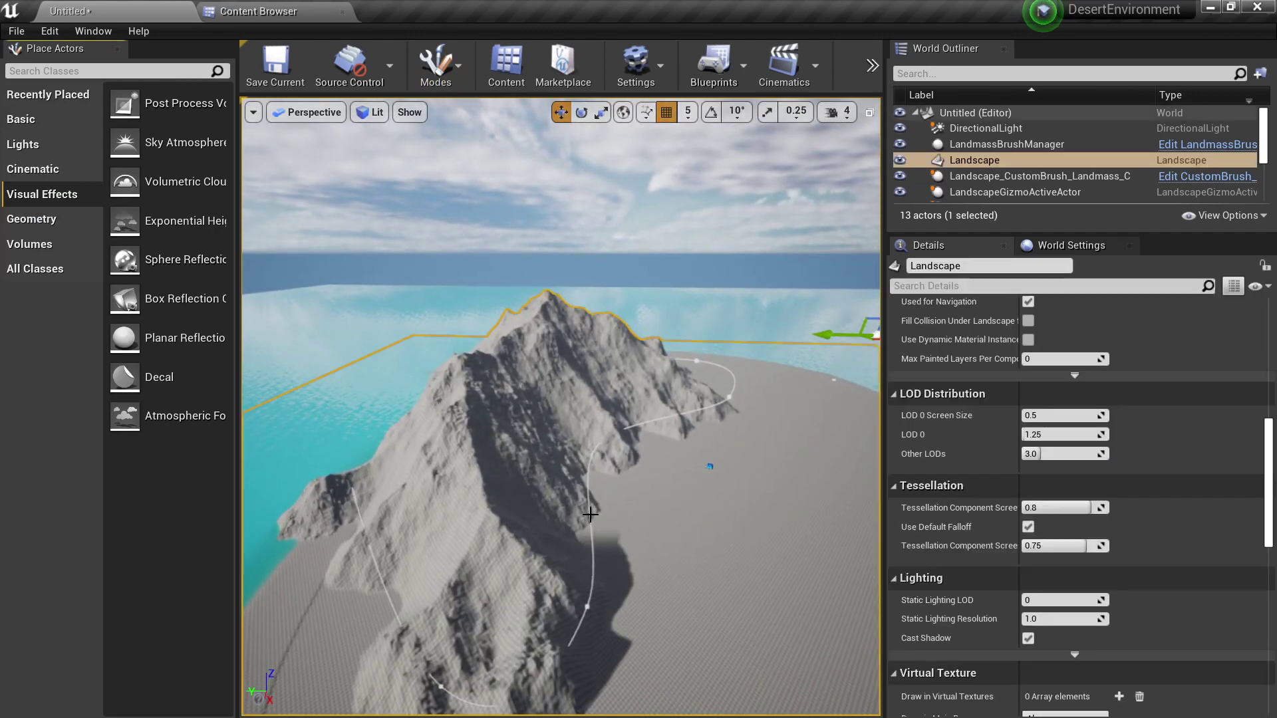
{"action": "left_click", "coordinate": [589, 536]}
{"action": "scroll", "coordinate": [589, 535], "scroll_direction": "down", "scroll_amount": 8}
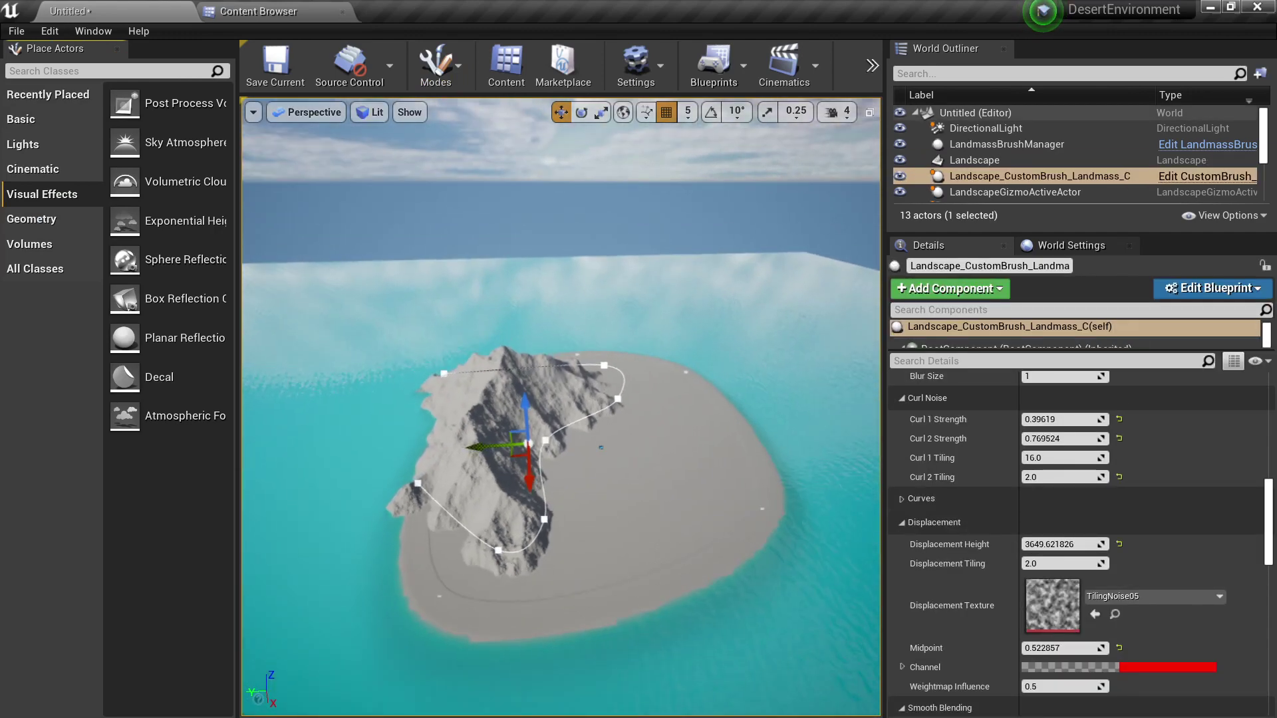
{"action": "right_click_drag", "start_coordinate": [569, 531], "coordinate": [569, 527]}
{"action": "left_click_drag", "start_coordinate": [528, 501], "coordinate": [655, 504], "text": "alt"}
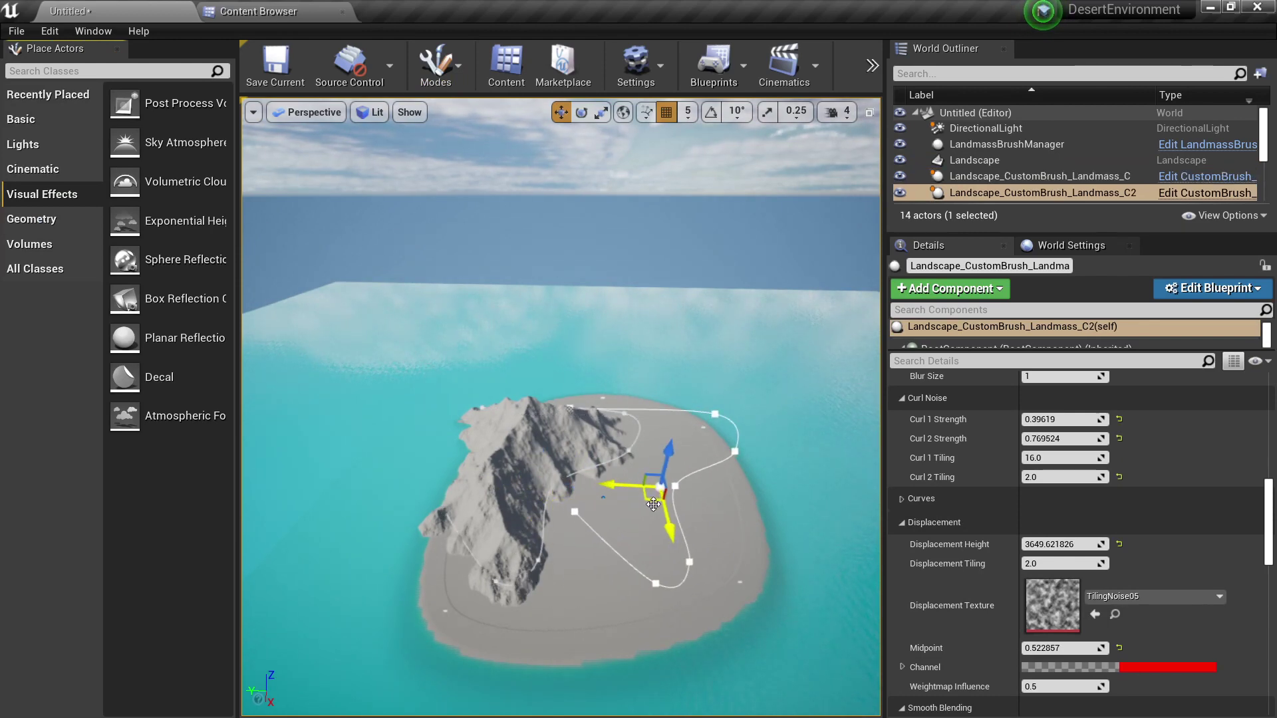
Return to Landscape mode and undo the duplicated landmass brush.
{"action": "key", "text": "shift+2"}
{"action": "scroll", "coordinate": [645, 499], "scroll_direction": "up", "scroll_amount": 5}
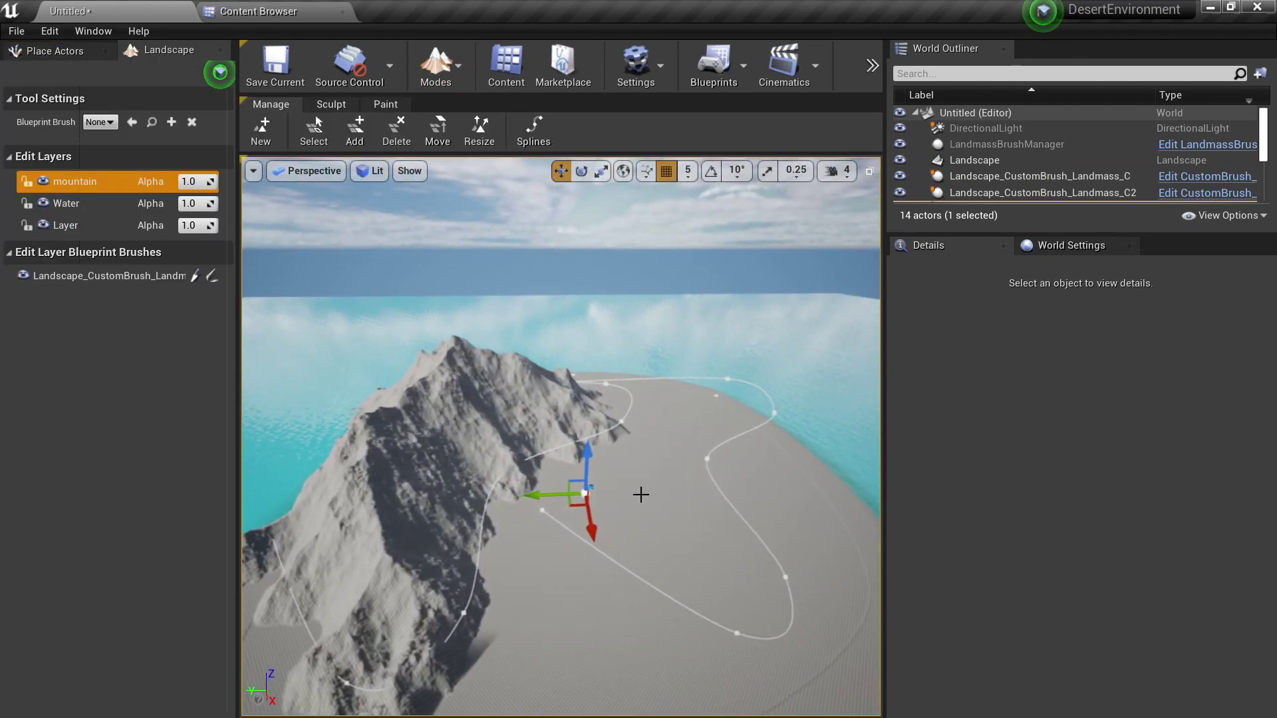
{"action": "key", "text": "ctrl+z"}
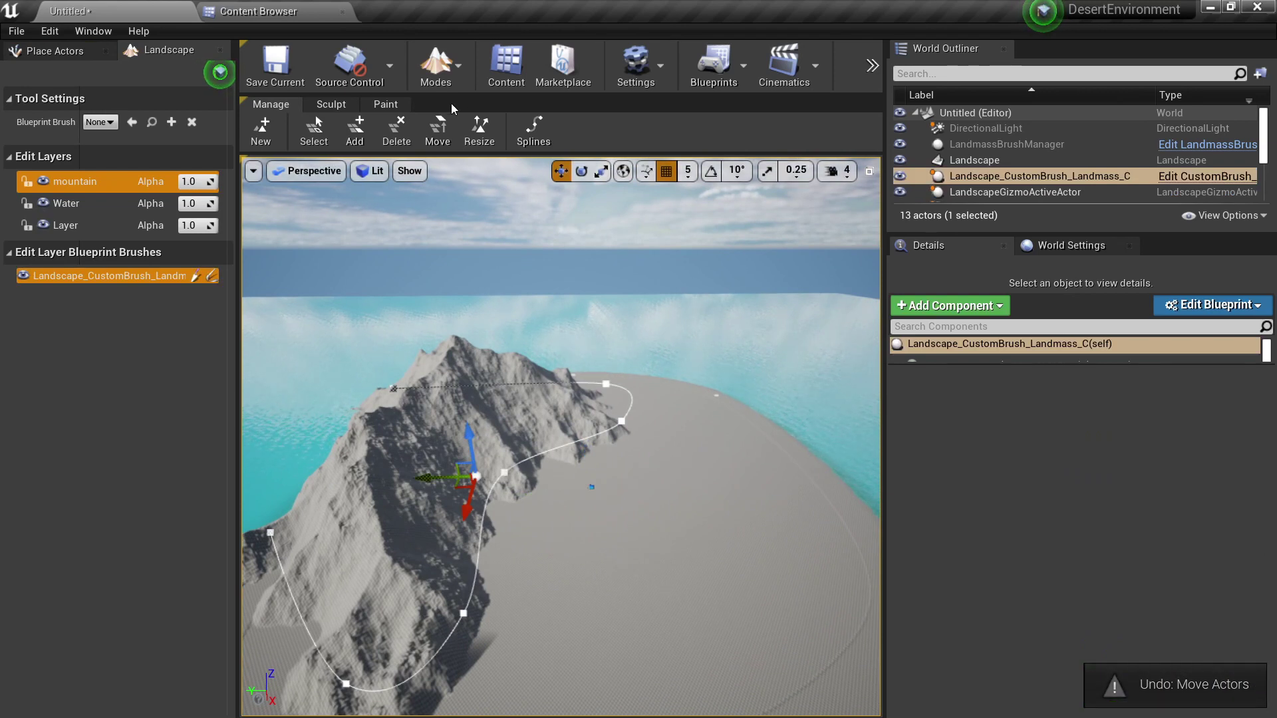
Try pulling a copy of the inland spline point outward from the mountain, and undo it.
{"action": "left_click", "coordinate": [435, 73]}
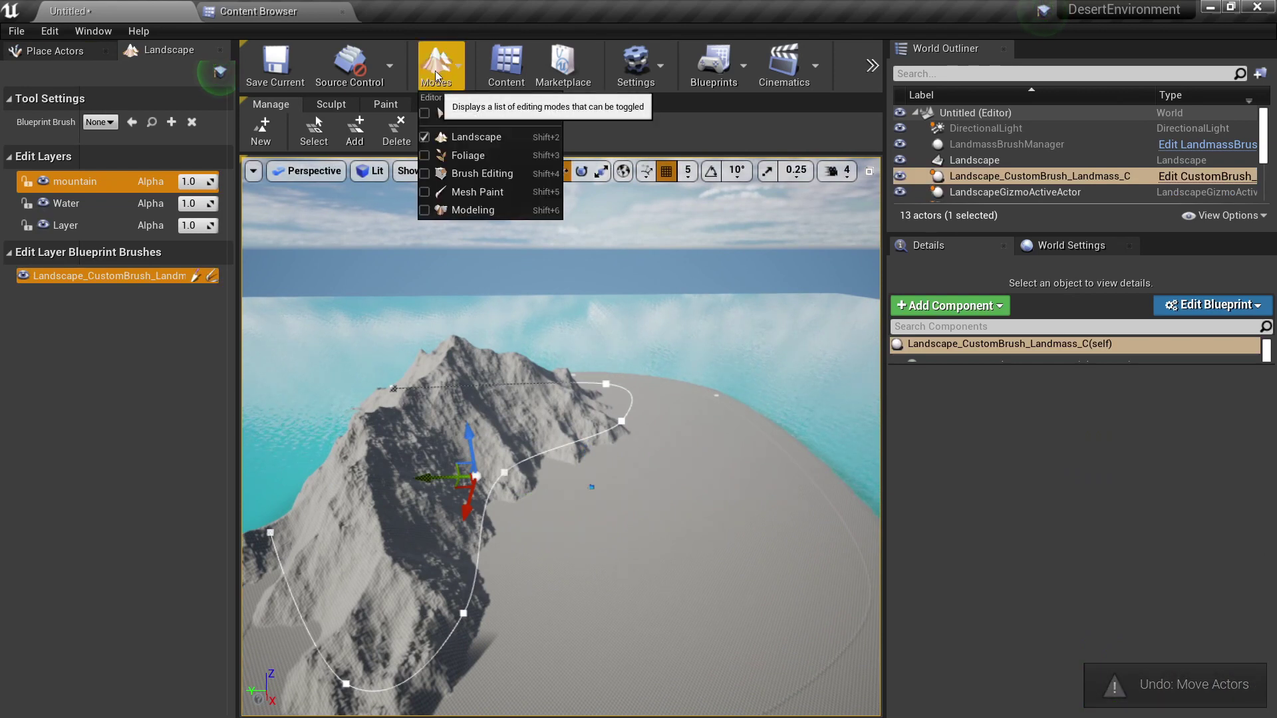
{"action": "left_click", "coordinate": [504, 476]}
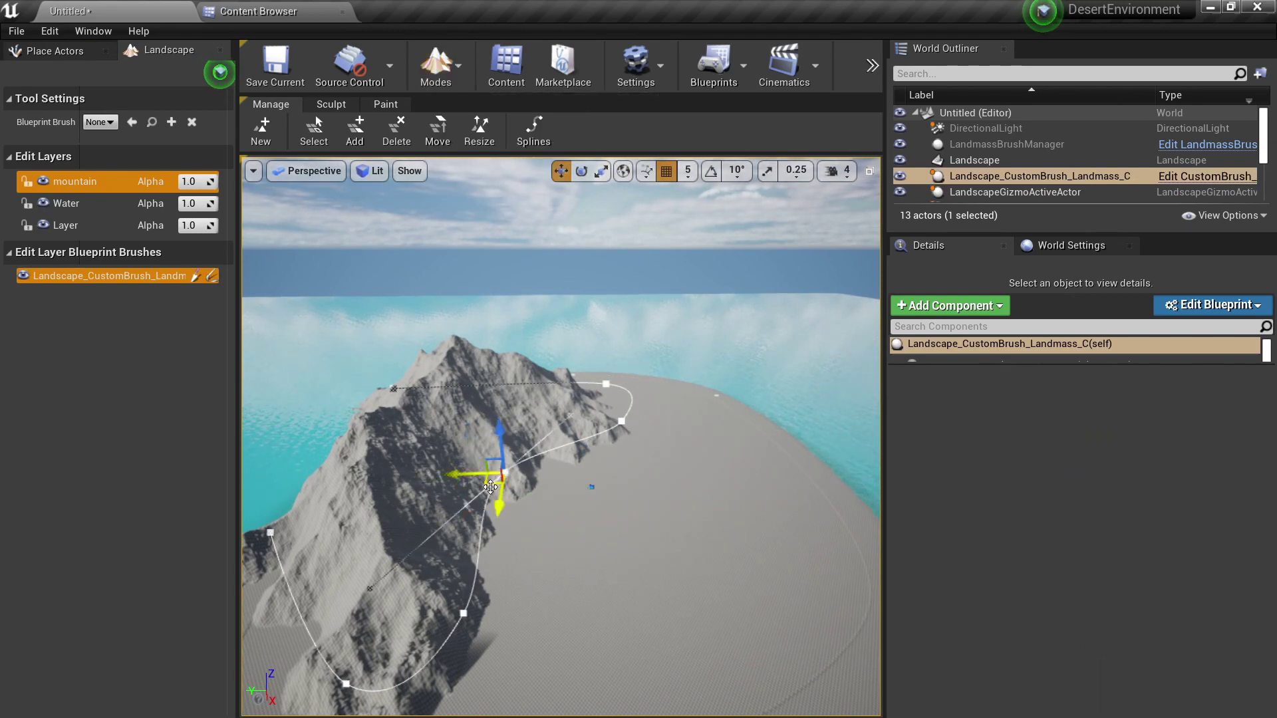
{"action": "left_click_drag", "start_coordinate": [490, 487], "coordinate": [542, 493]}
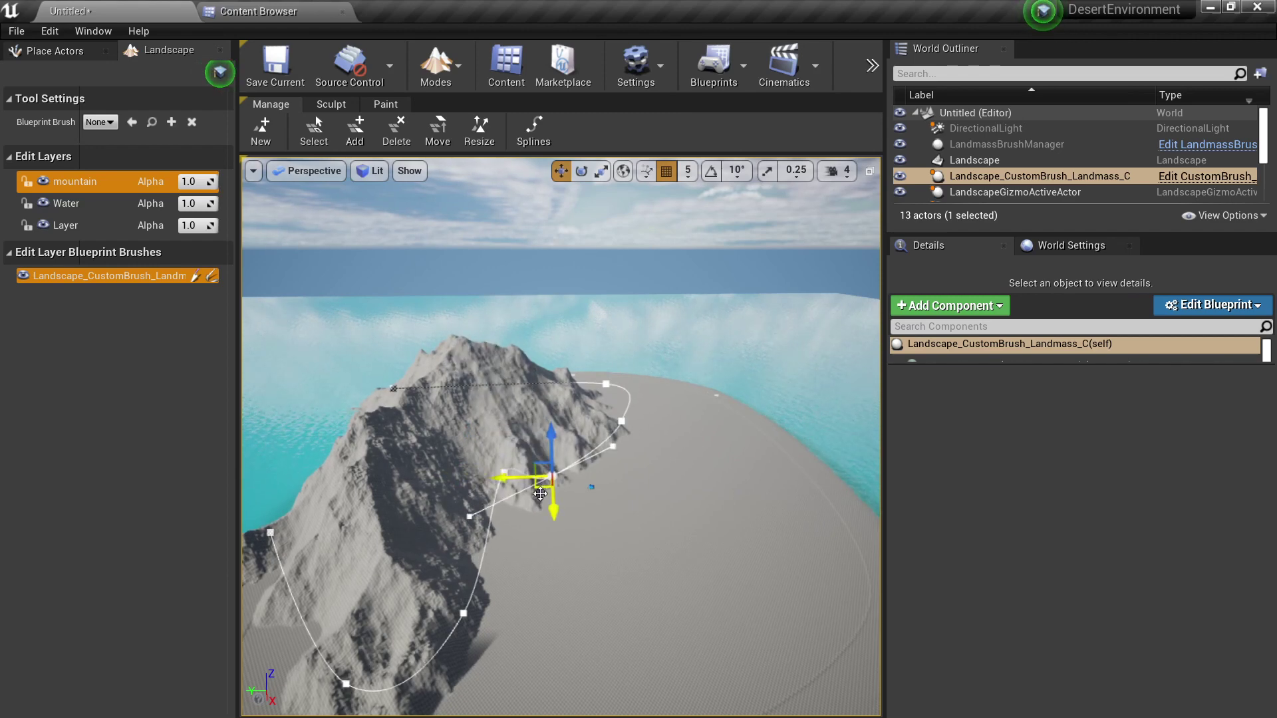
{"action": "key", "text": "ctrl+z"}
{"action": "key", "text": "ctrl+z"}
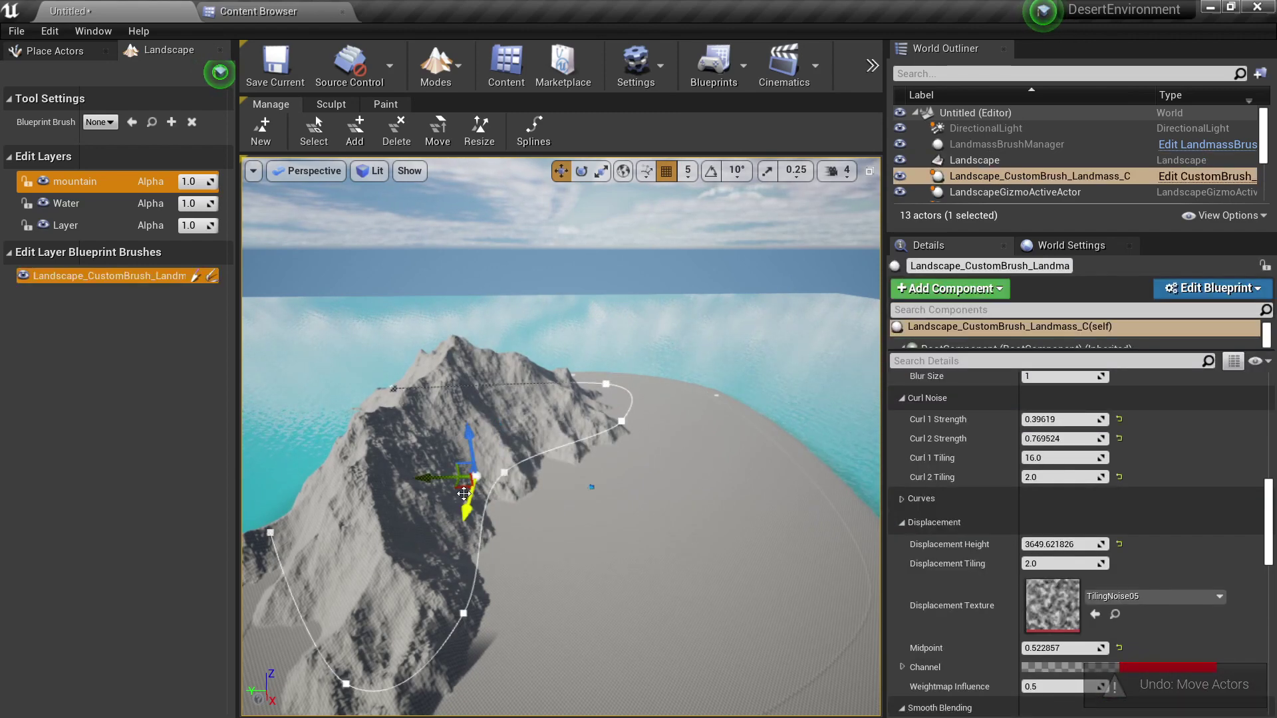
Duplicate the landmass brush onto the opposite side of the island, then rotate and reposition the copy so it faces the first mountain.
{"action": "mouse_move", "coordinate": [460, 491]}
{"action": "left_mouse_down", "text": "alt"}
{"action": "mouse_move", "coordinate": [522, 522]}
{"action": "mouse_move", "coordinate": [765, 546]}
{"action": "mouse_move", "coordinate": [835, 432]}
{"action": "mouse_move", "coordinate": [829, 468]}
{"action": "left_mouse_up", "text": "alt"}
{"action": "key", "text": "e"}
{"action": "right_click_drag", "start_coordinate": [829, 469], "coordinate": [884, 452]}
{"action": "key", "text": "s"}
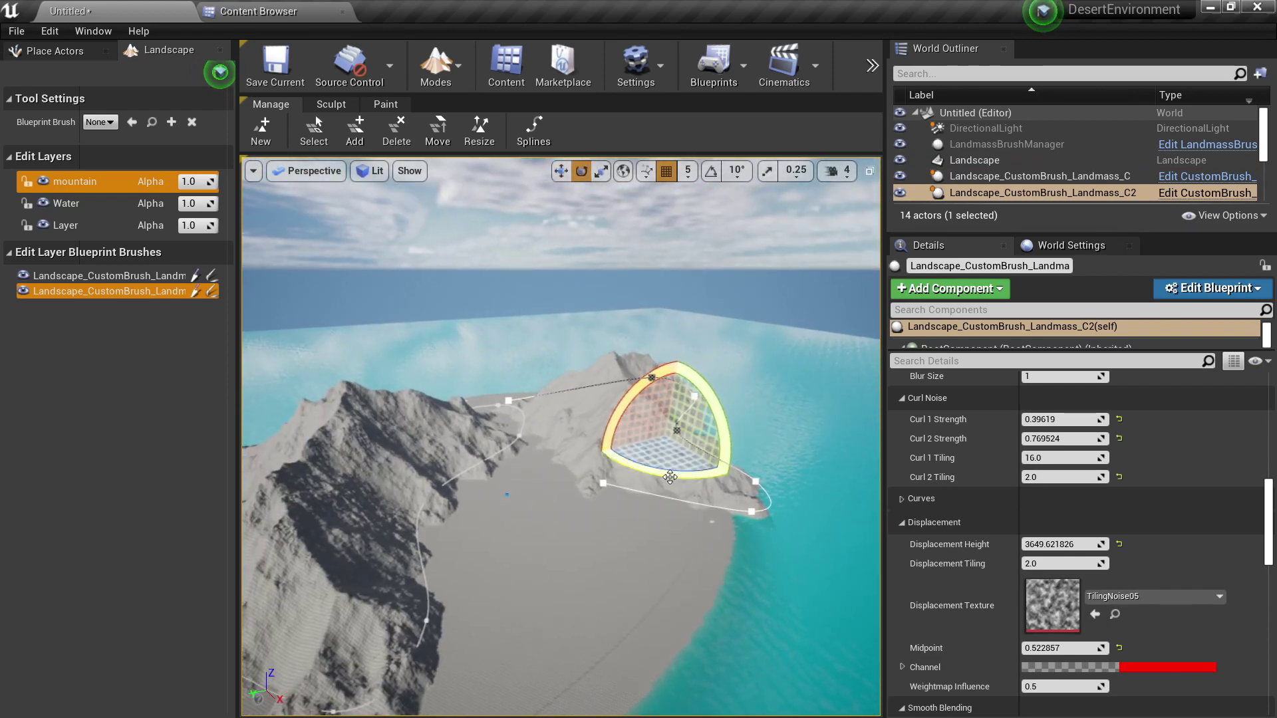
{"action": "left_click_drag", "start_coordinate": [671, 478], "coordinate": [734, 477]}
{"action": "left_click_drag", "start_coordinate": [738, 432], "coordinate": [604, 409]}
{"action": "key", "text": "w"}
{"action": "right_click_drag", "start_coordinate": [604, 409], "coordinate": [552, 347]}
{"action": "key", "text": "q"}
{"action": "key", "text": "w"}
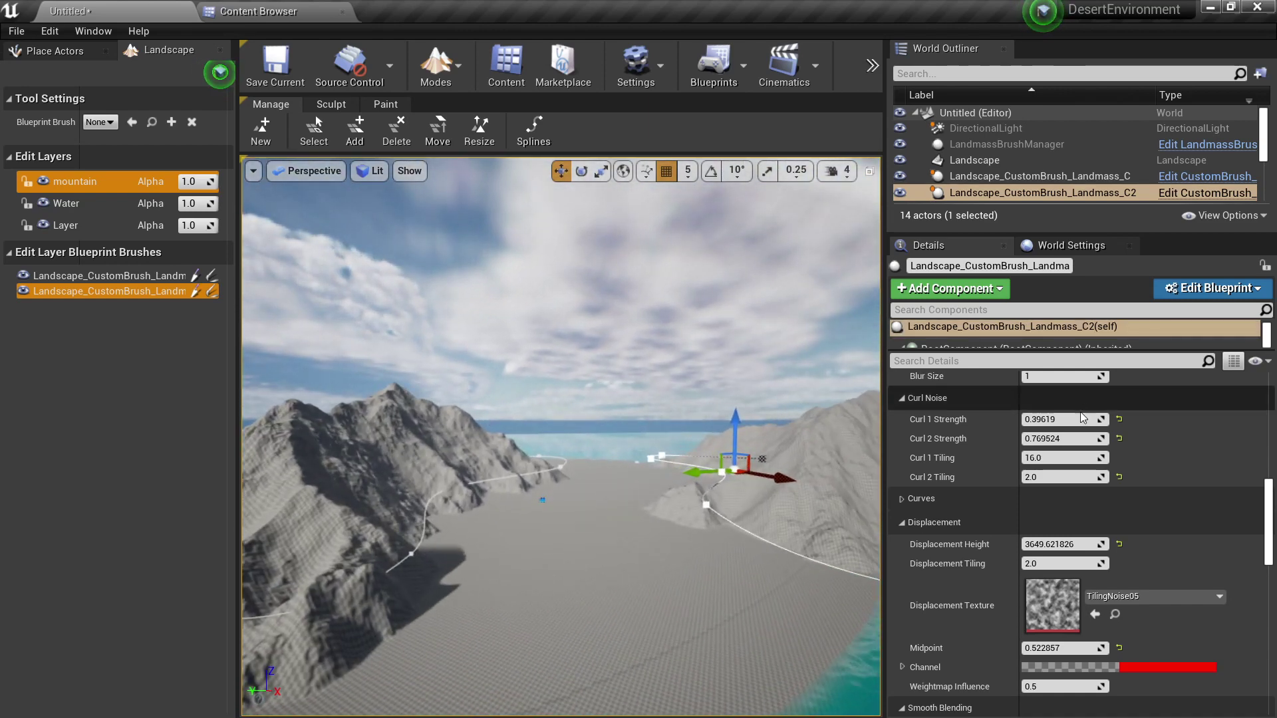
Set the duplicated brush's Curl 1 Strength to -0.259048.
{"action": "left_click_drag", "start_coordinate": [1076, 419], "coordinate": [1045, 419]}
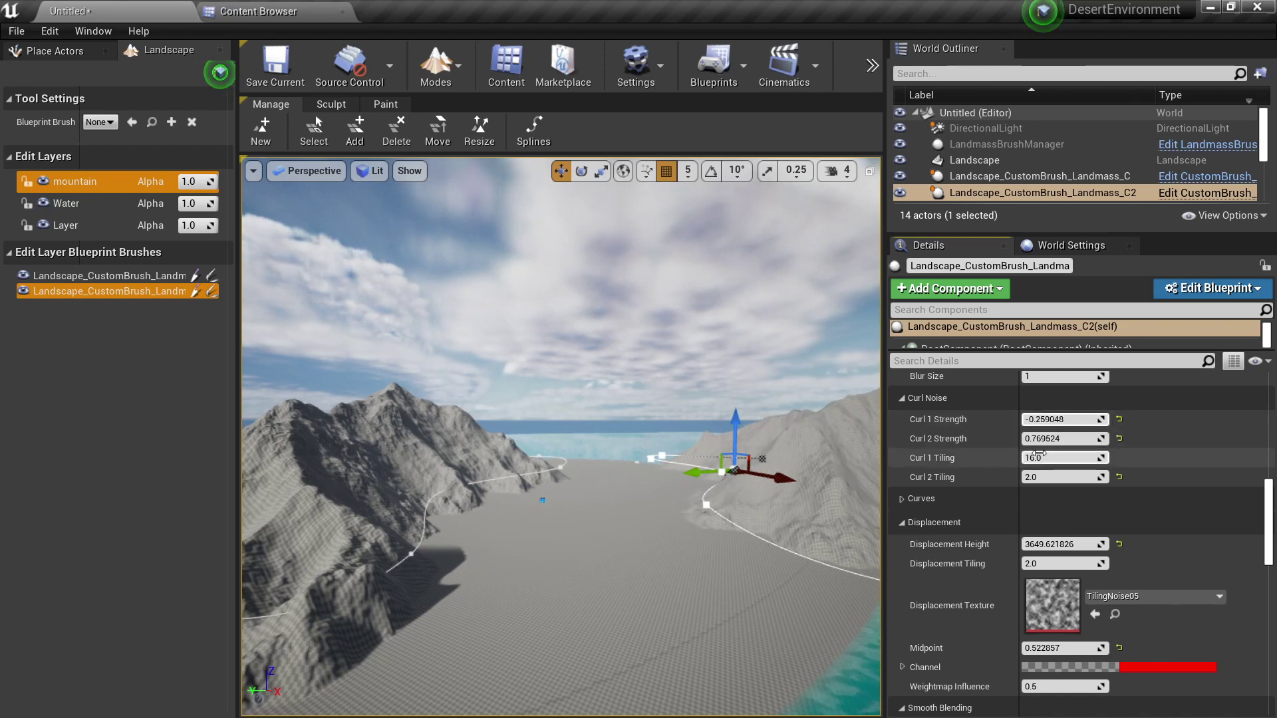
{"action": "key", "text": "s"}
{"action": "right_click_drag", "start_coordinate": [691, 485], "coordinate": [674, 558]}
{"action": "key", "text": "e"}
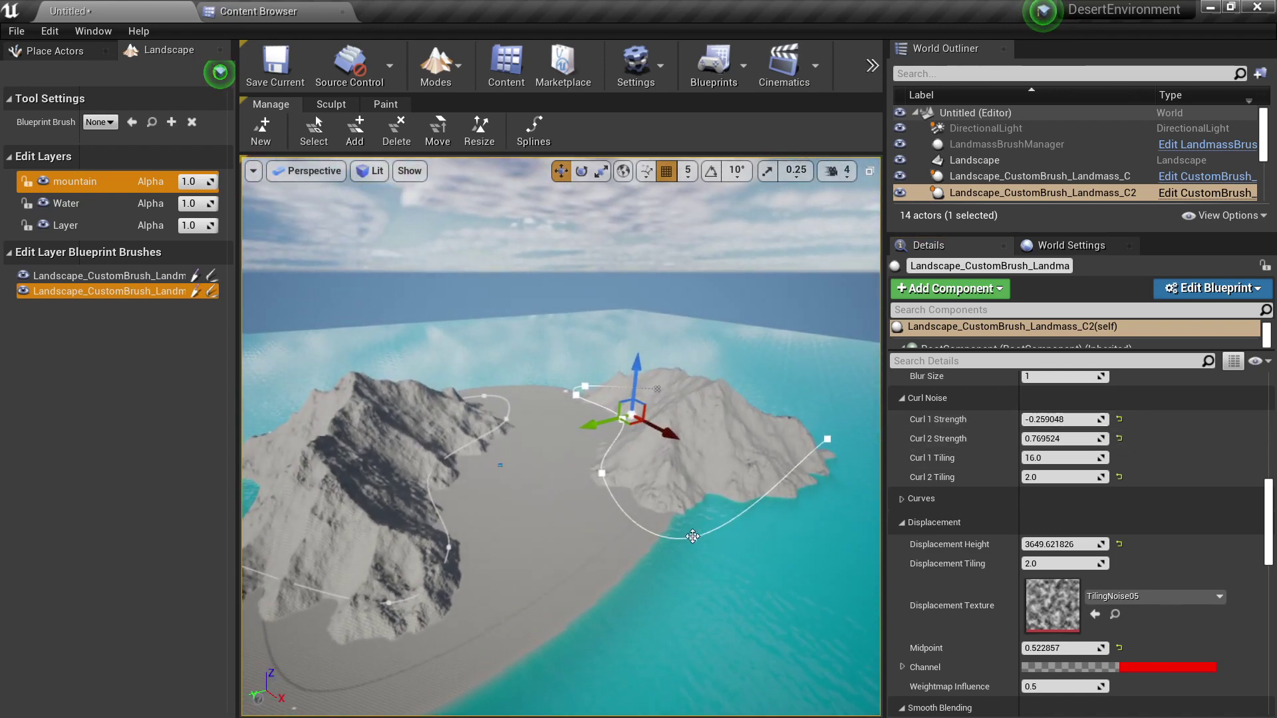
Pull the near shoreline spline point of the second mountain forward to lengthen its ridge along the coast.
{"action": "left_click", "coordinate": [694, 535]}
{"action": "left_click_drag", "start_coordinate": [685, 566], "coordinate": [595, 605]}
{"action": "key", "text": "w"}
{"action": "right_click_drag", "start_coordinate": [594, 606], "coordinate": [570, 579]}
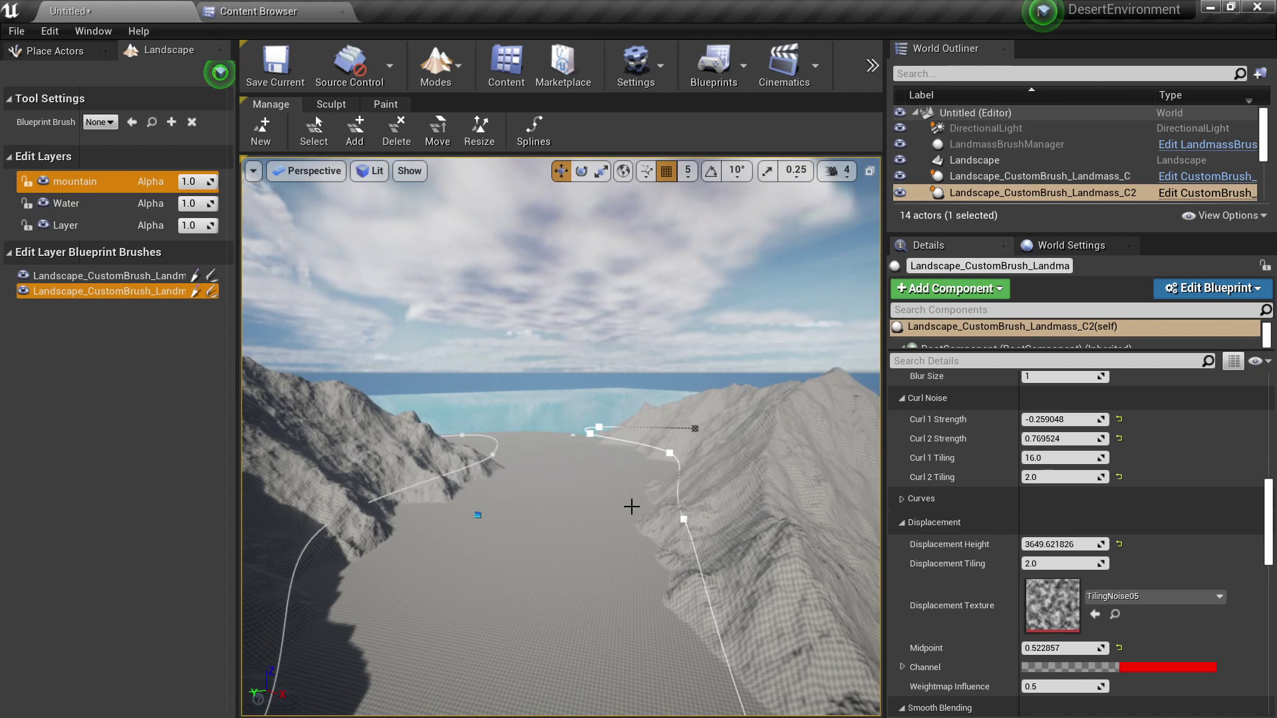
{"action": "right_click", "coordinate": [72, 183]}
{"action": "mouse_move", "coordinate": [97, 238]}
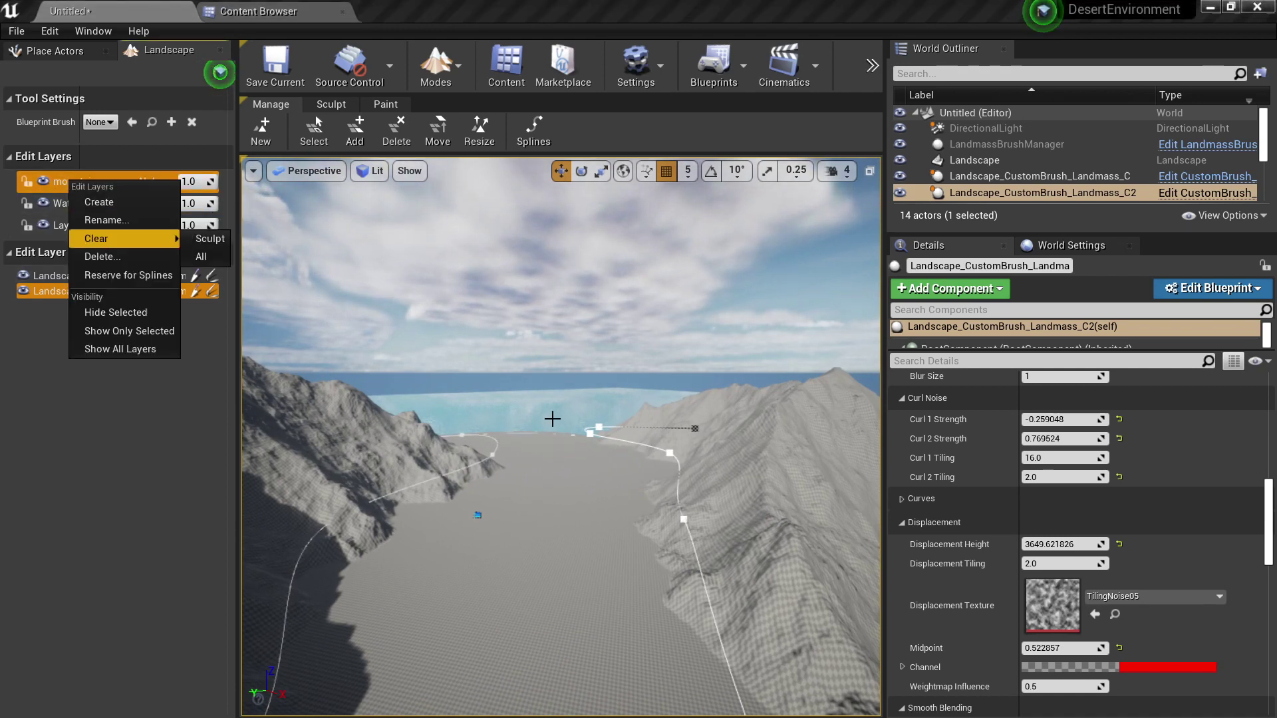
{"action": "right_click_drag", "start_coordinate": [728, 475], "coordinate": [681, 496]}
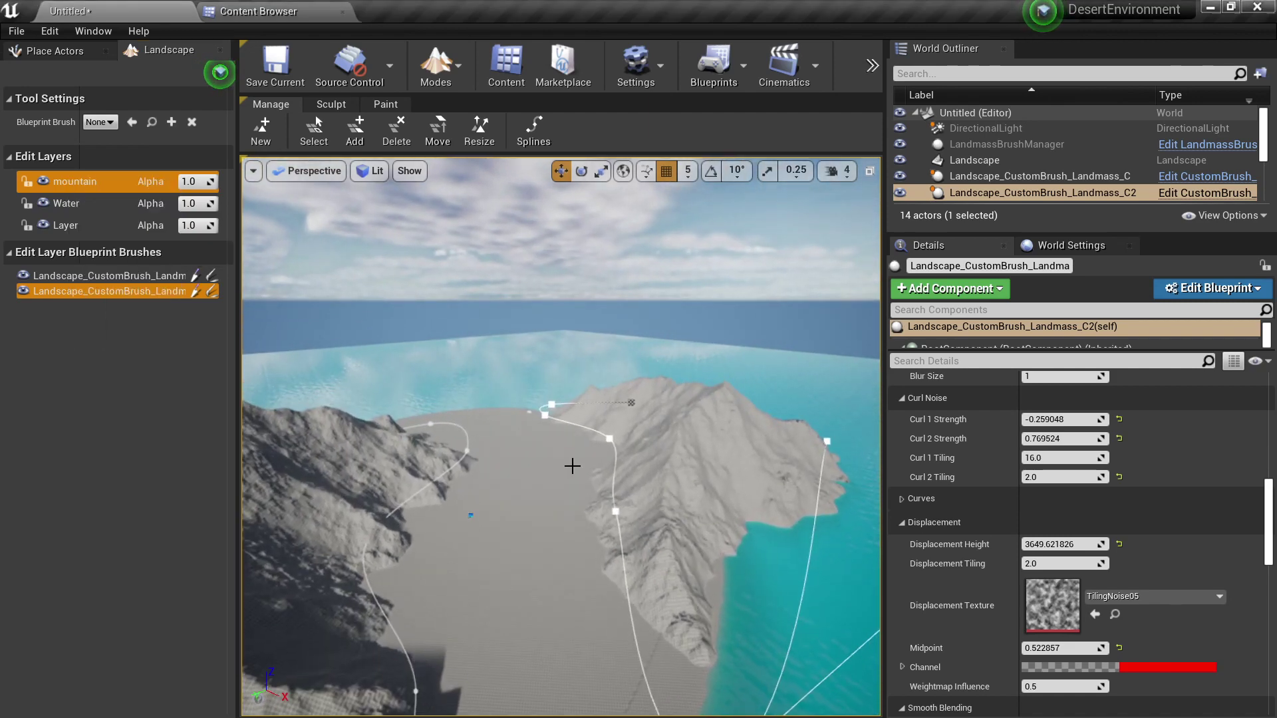
{"action": "left_click", "coordinate": [421, 496]}
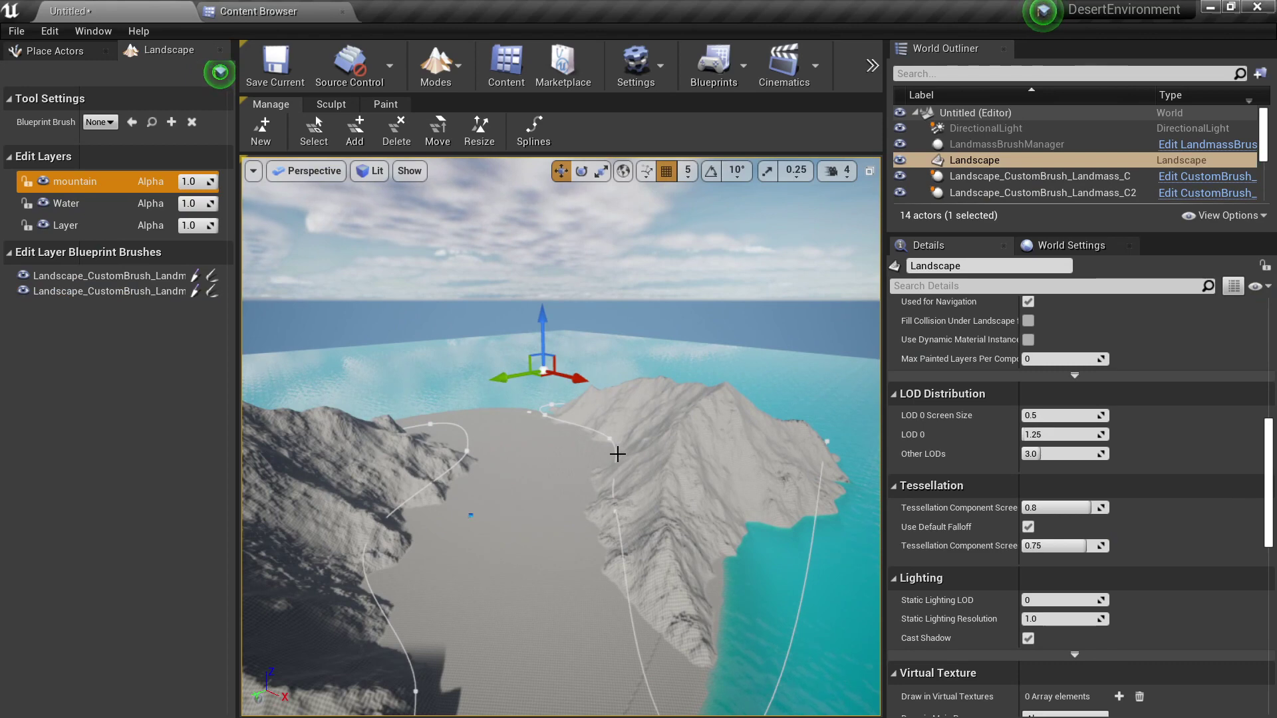
{"action": "right_click_drag", "start_coordinate": [617, 455], "coordinate": [616, 442]}
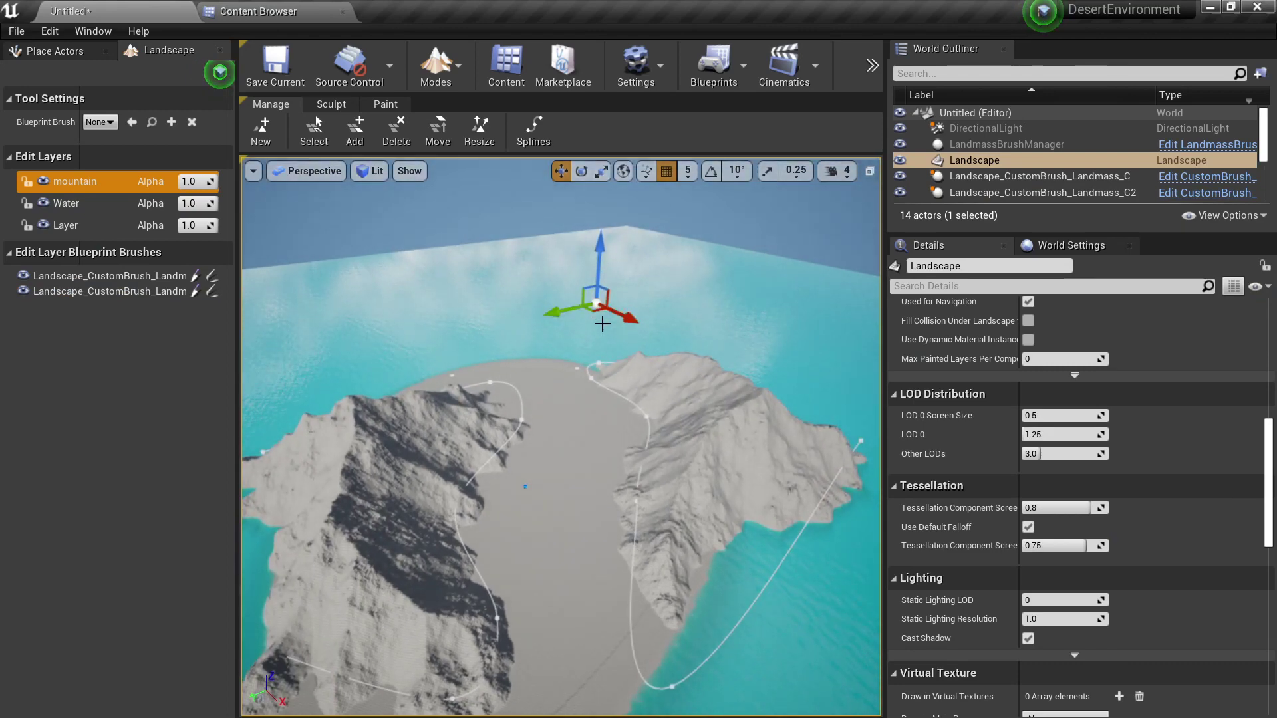
{"action": "key", "text": "ctrl+c"}
{"action": "left_click", "coordinate": [817, 413]}
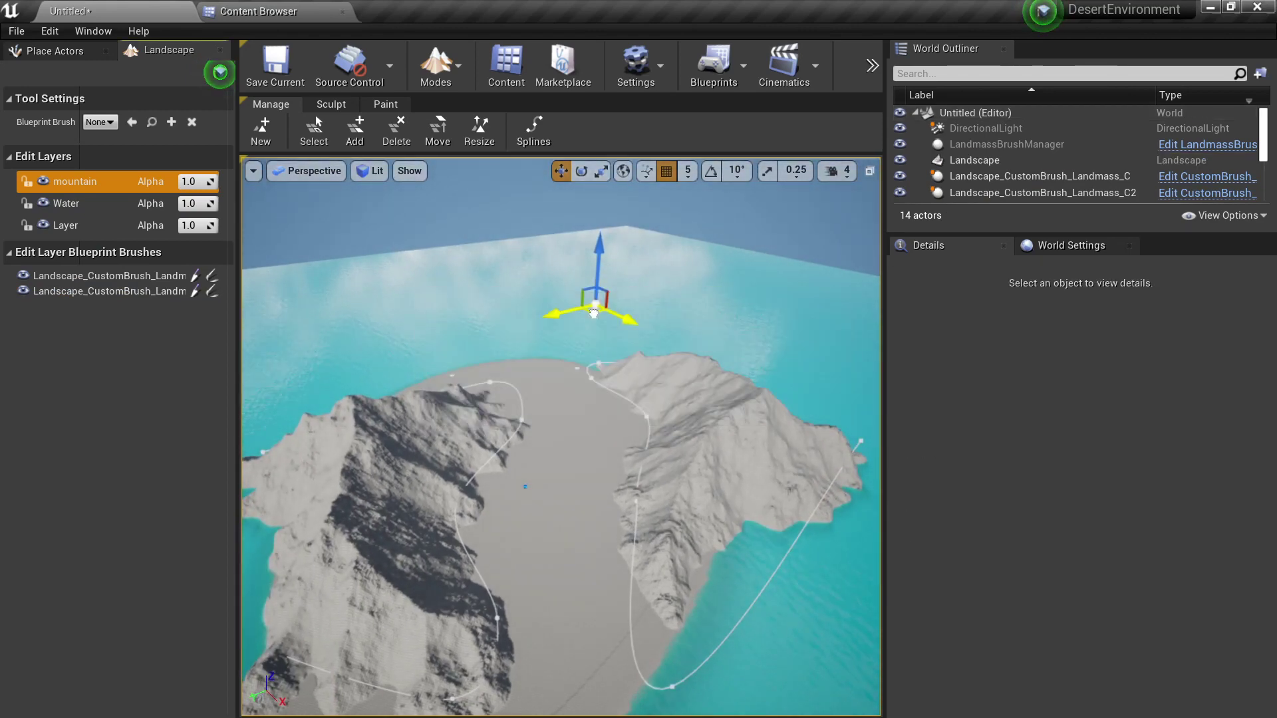
{"action": "right_click_drag", "start_coordinate": [594, 313], "coordinate": [637, 289]}
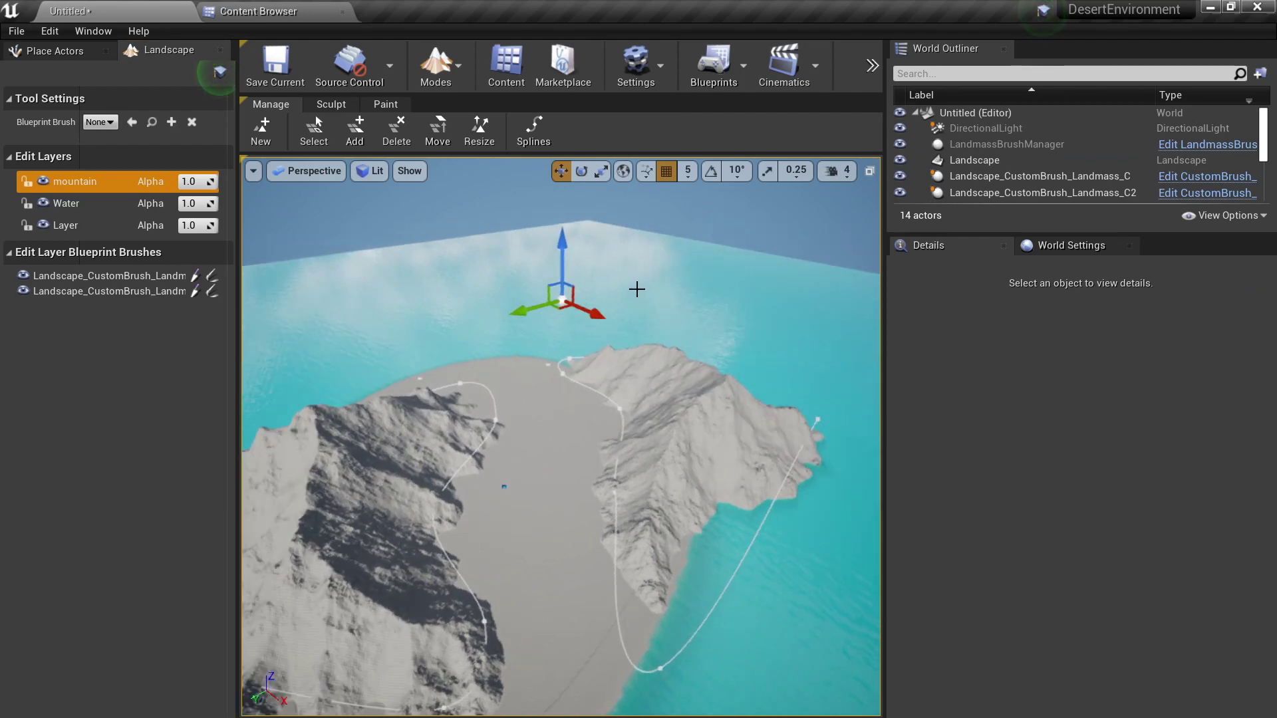
Select the second mountain's landmass brush and duplicate it into the valley between the two mountains.
{"action": "left_click", "coordinate": [622, 421]}
{"action": "left_click", "coordinate": [622, 421]}
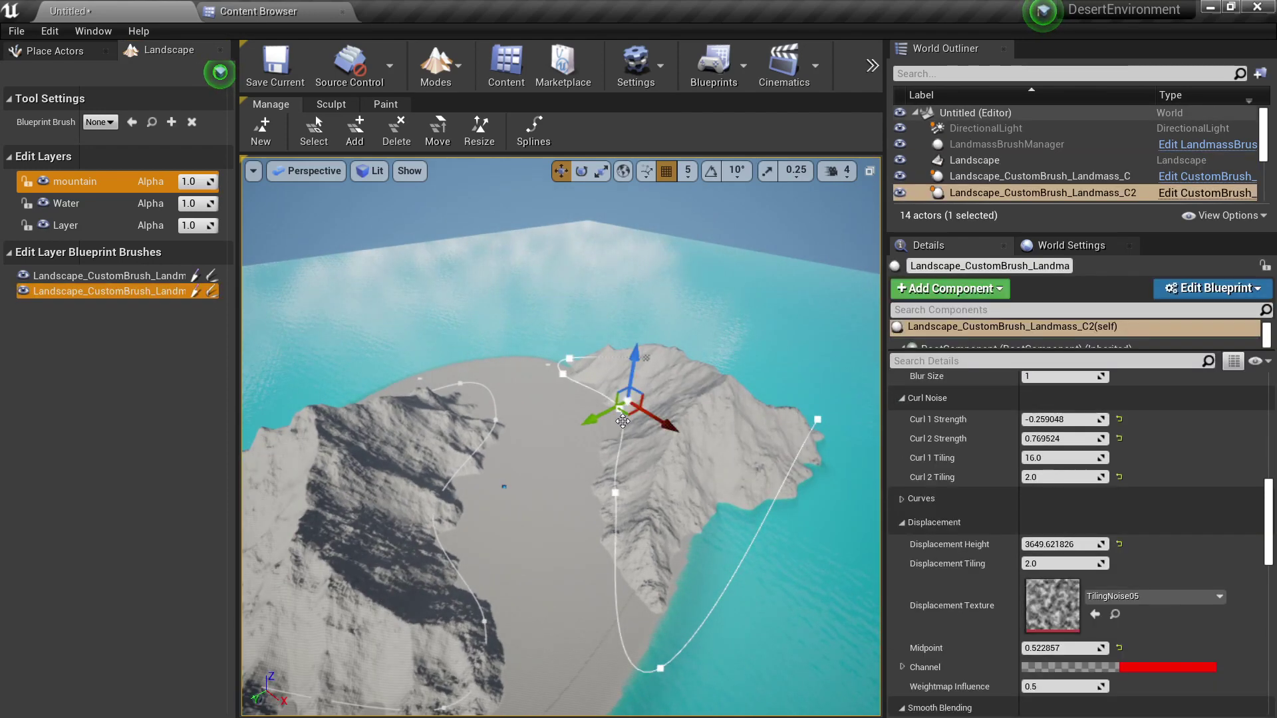
{"action": "left_click_drag", "start_coordinate": [634, 416], "coordinate": [521, 426], "text": "alt"}
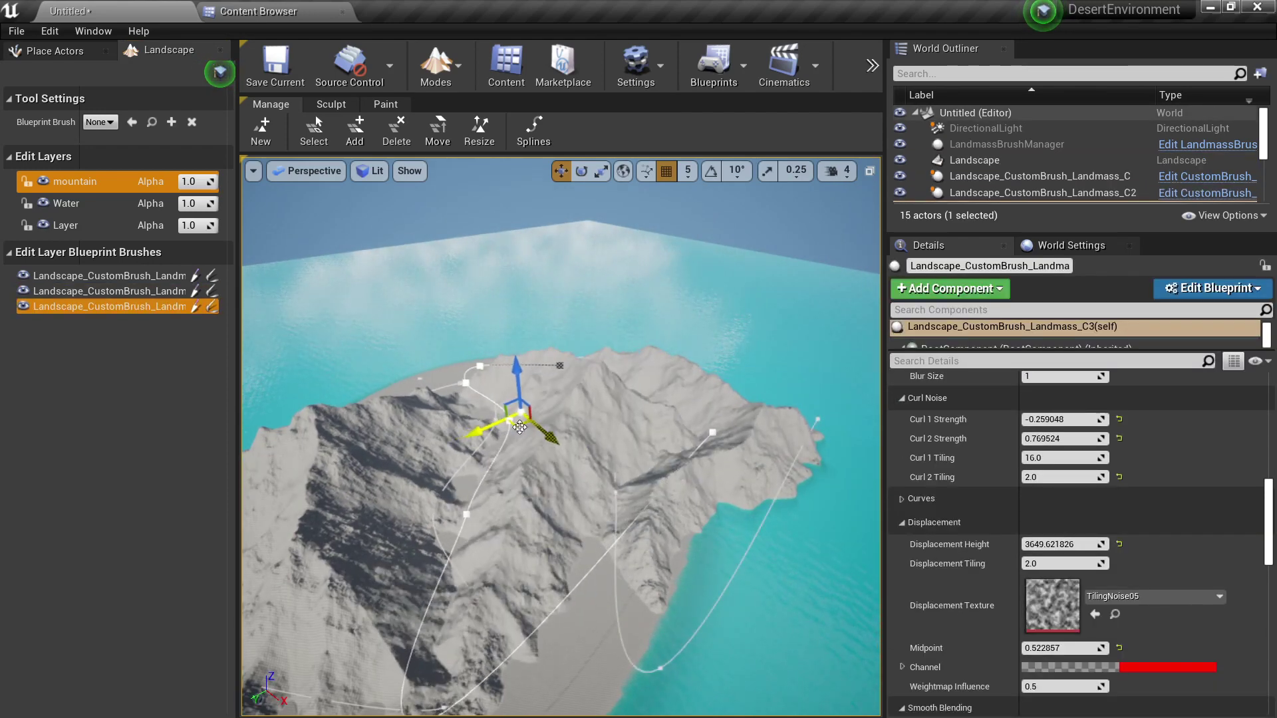
{"action": "key", "text": "f"}
Pull the front spline point of the valley brush back between the mountains to clear the front of the island.
{"action": "left_click", "coordinate": [473, 562]}
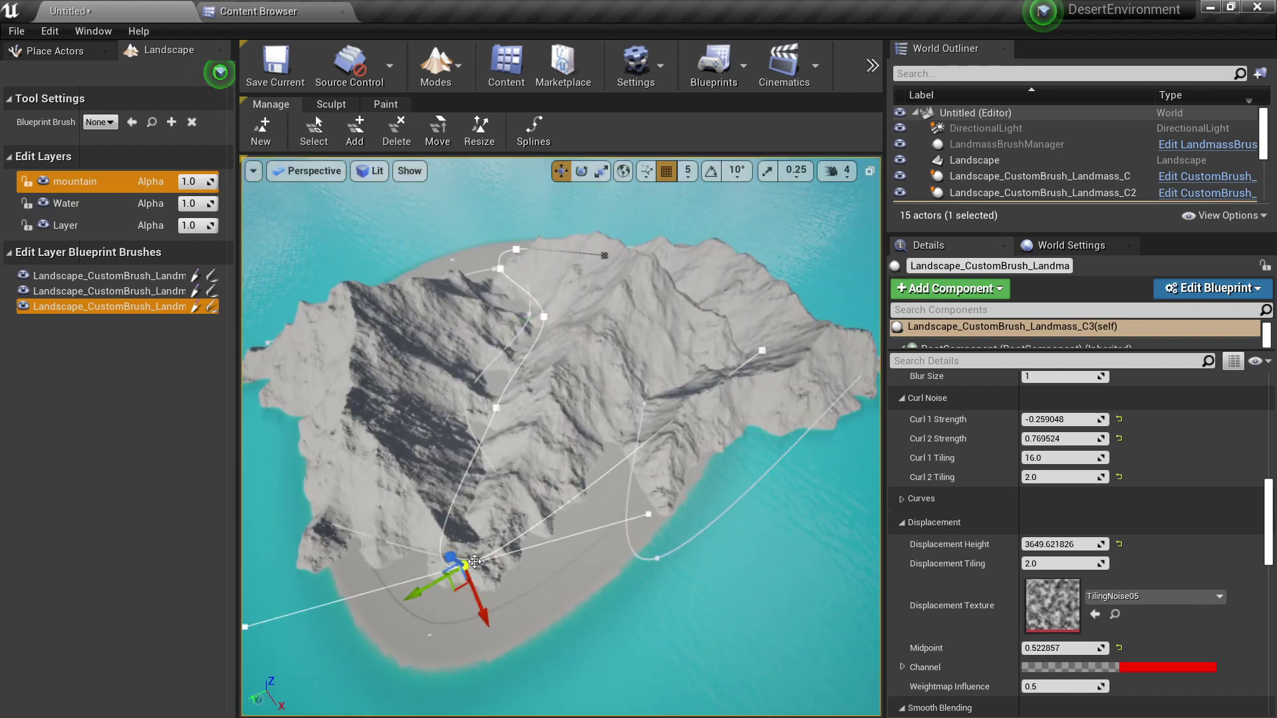
{"action": "left_click_drag", "start_coordinate": [453, 590], "coordinate": [573, 395]}
{"action": "left_click", "coordinate": [496, 408]}
Enable Cap Shape on the valley brush and set its Z Offset to 600.
{"action": "scroll", "coordinate": [1091, 498], "scroll_direction": "up", "scroll_amount": 10}
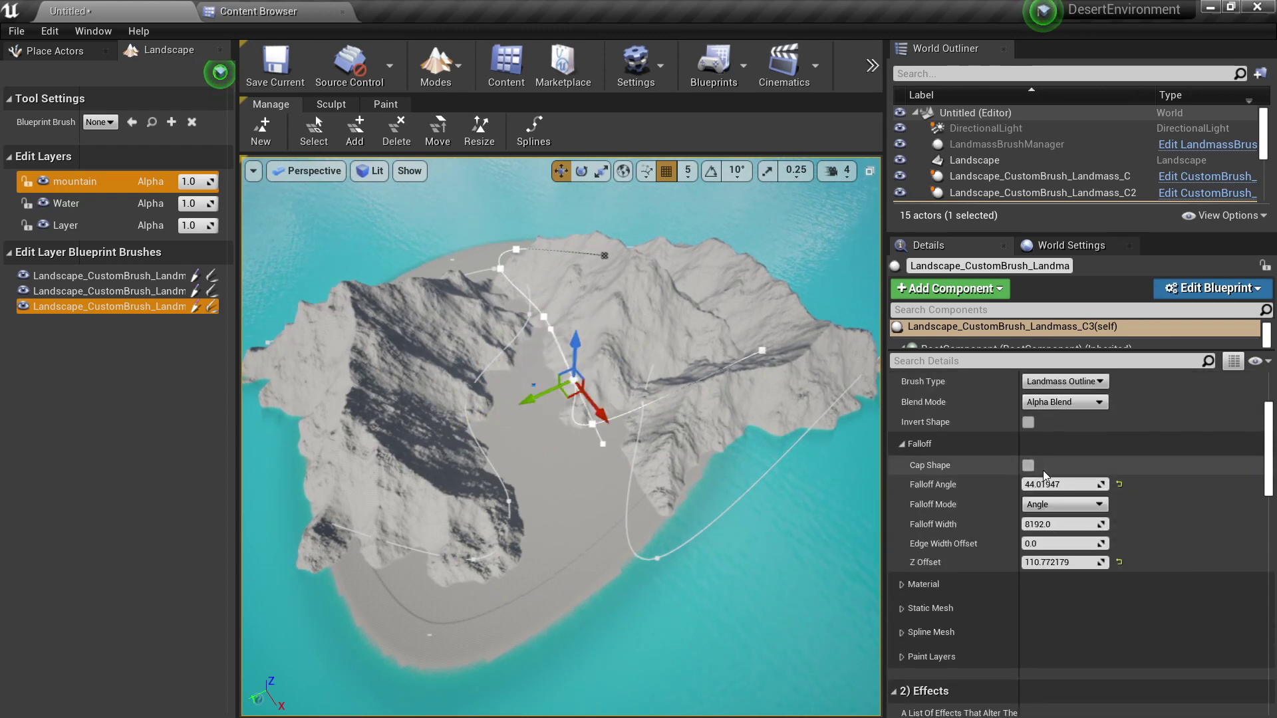
{"action": "left_click", "coordinate": [1028, 464]}
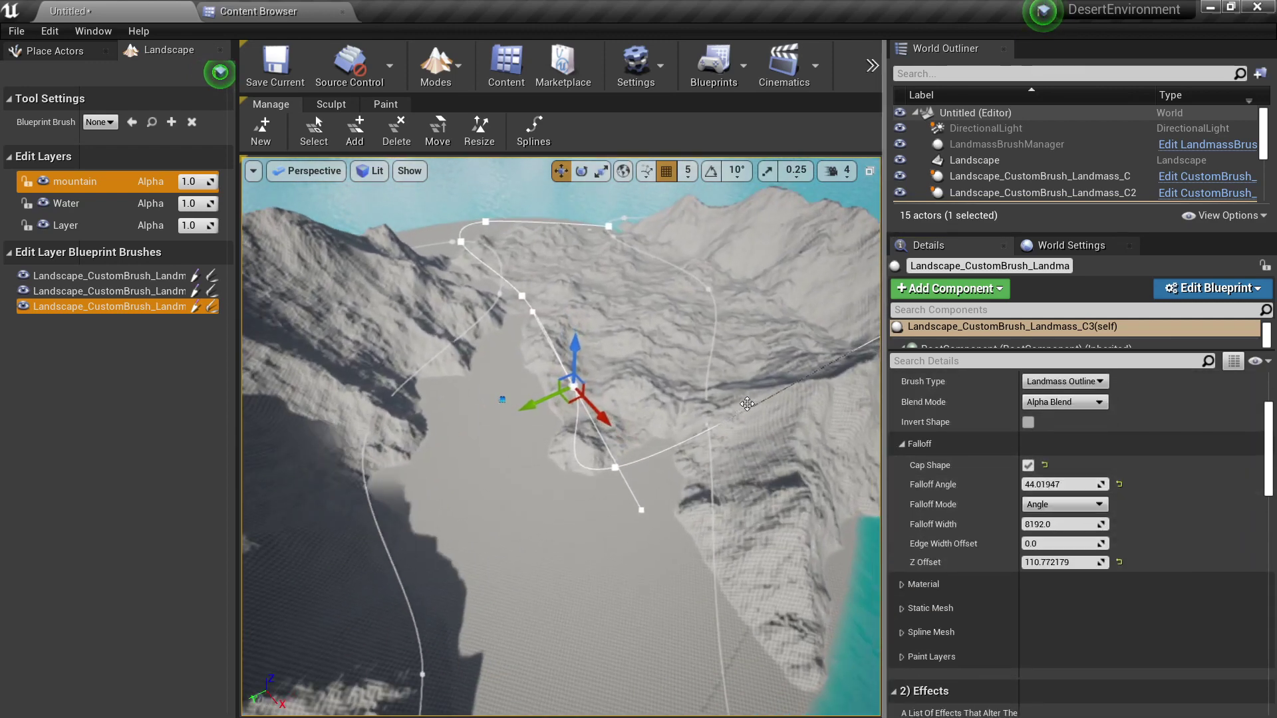
{"action": "left_click_drag", "start_coordinate": [1065, 562], "coordinate": [1081, 562]}
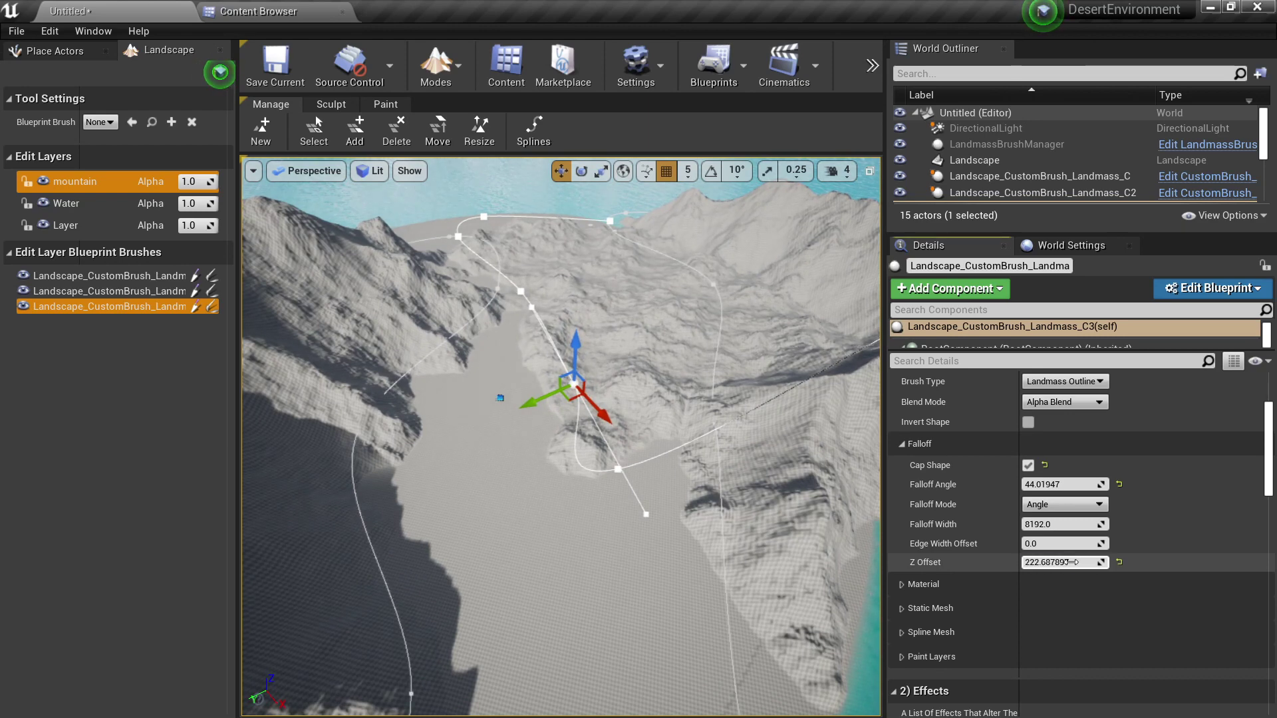
{"action": "type", "text": "600"}
{"action": "key", "text": "Return"}
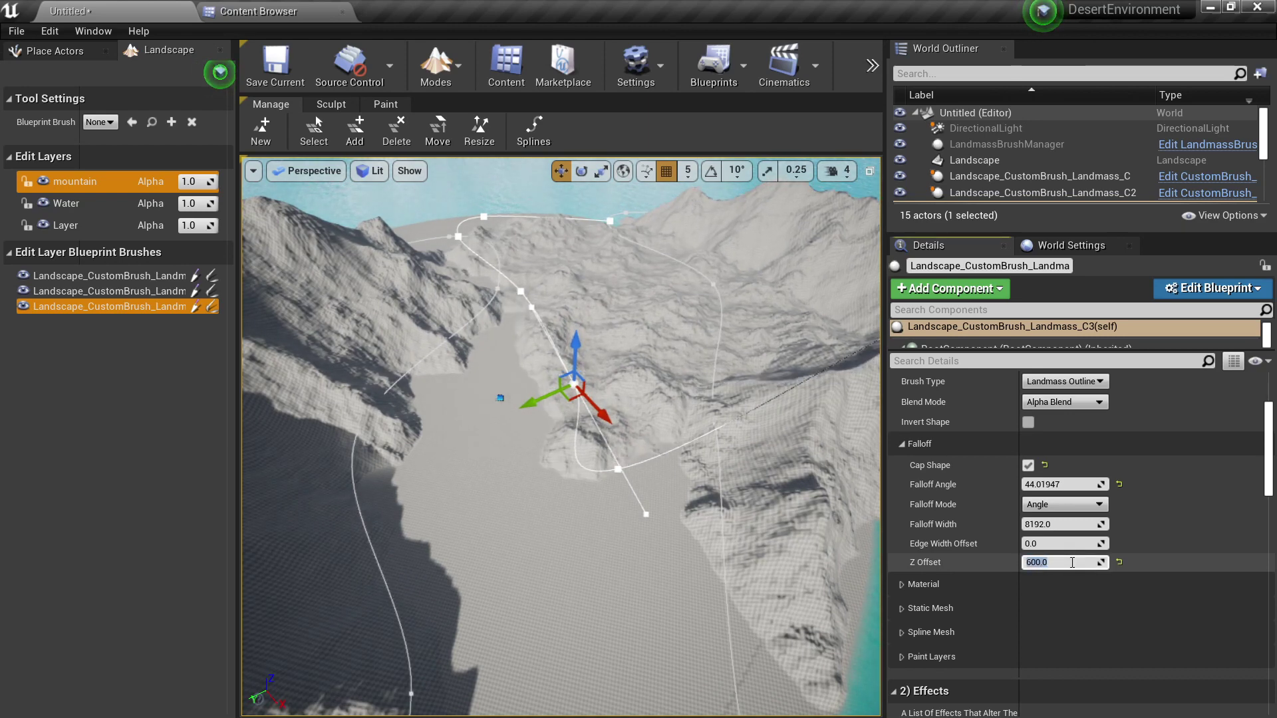
Reset the valley brush's Displacement Height to 0 and pull its outer spline point in toward the near end of the coastal ridge.
{"action": "scroll", "coordinate": [1118, 632], "scroll_direction": "down", "scroll_amount": 10}
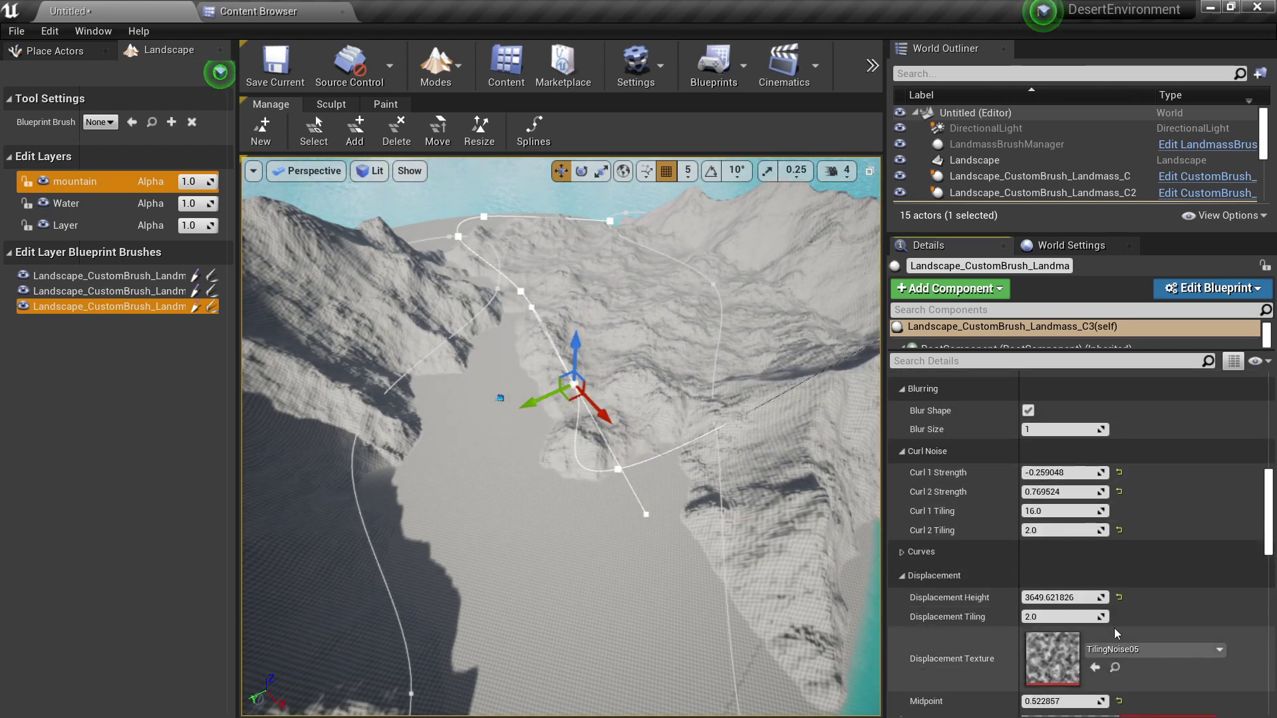
{"action": "left_click", "coordinate": [1119, 598]}
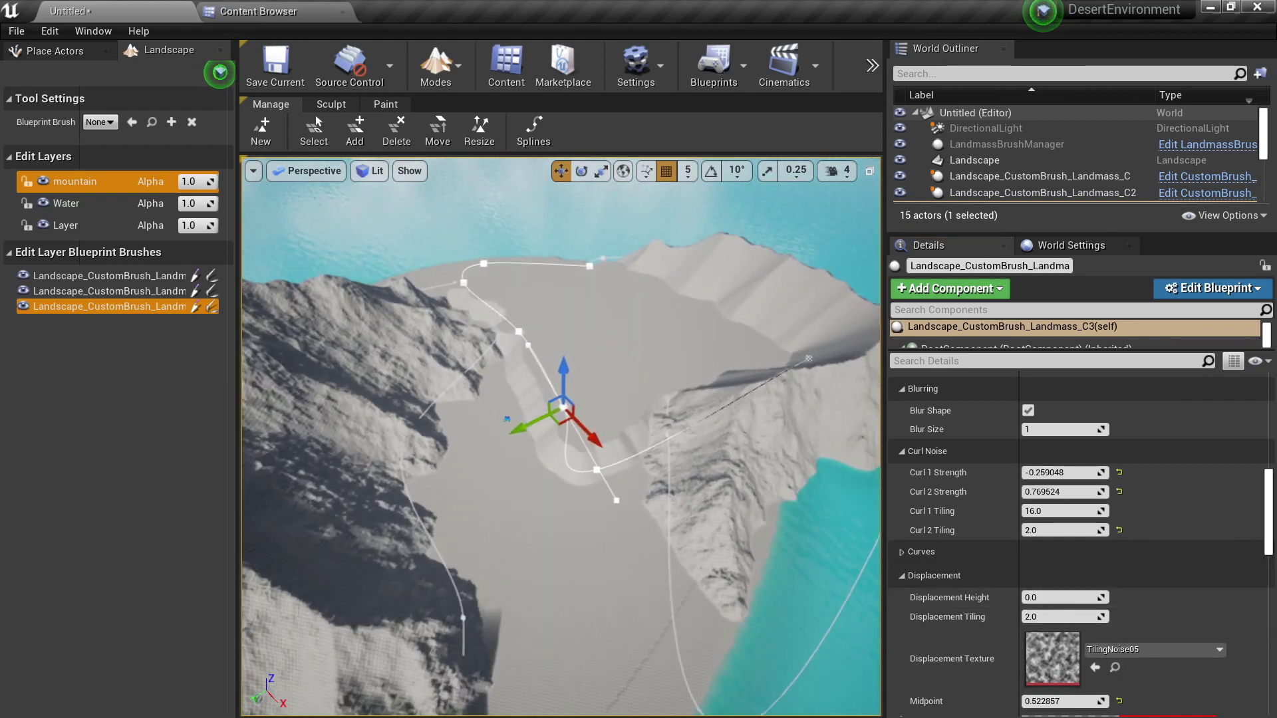
{"action": "right_click_drag", "start_coordinate": [561, 436], "coordinate": [572, 399]}
{"action": "left_click", "coordinate": [782, 405]}
{"action": "left_click_drag", "start_coordinate": [781, 413], "coordinate": [719, 496]}
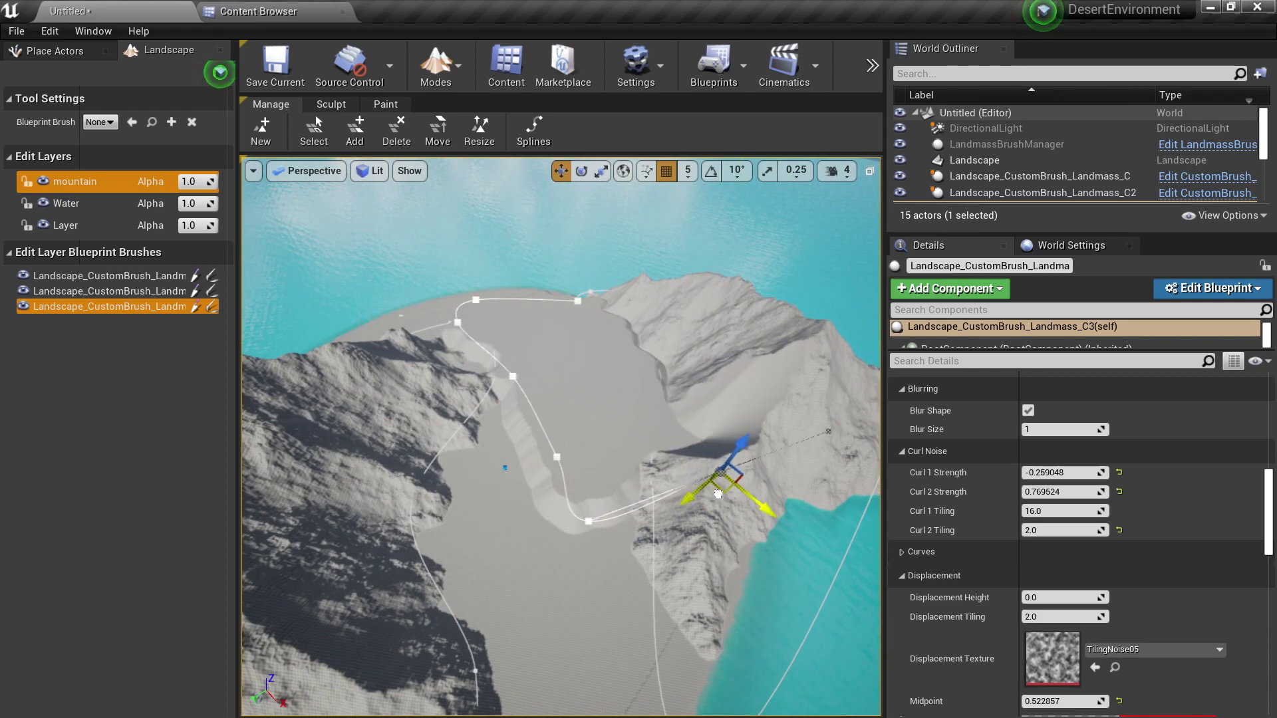
Raise the valley brush's Outer Smooth Threshold to 1000 and on to 2000 to soften its edge.
{"action": "right_click_drag", "start_coordinate": [692, 466], "coordinate": [745, 496]}
{"action": "scroll", "coordinate": [978, 585], "scroll_direction": "down", "scroll_amount": 5}
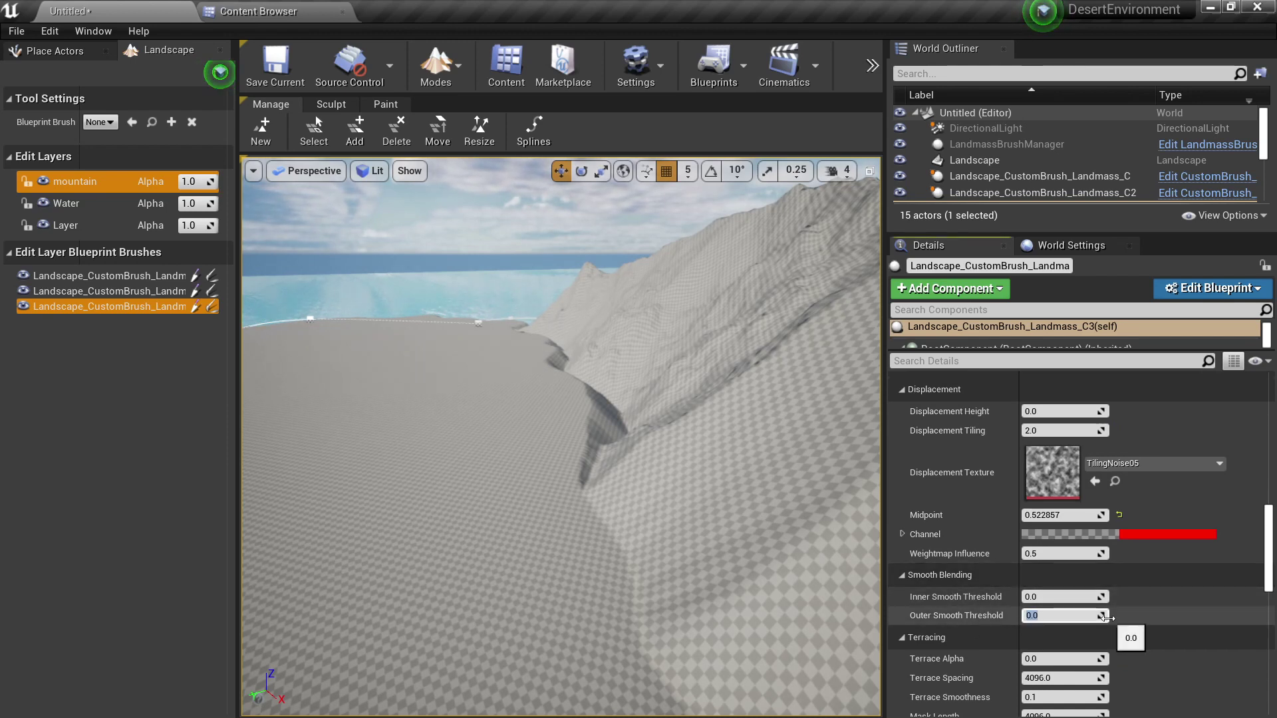
{"action": "key", "text": "Return"}
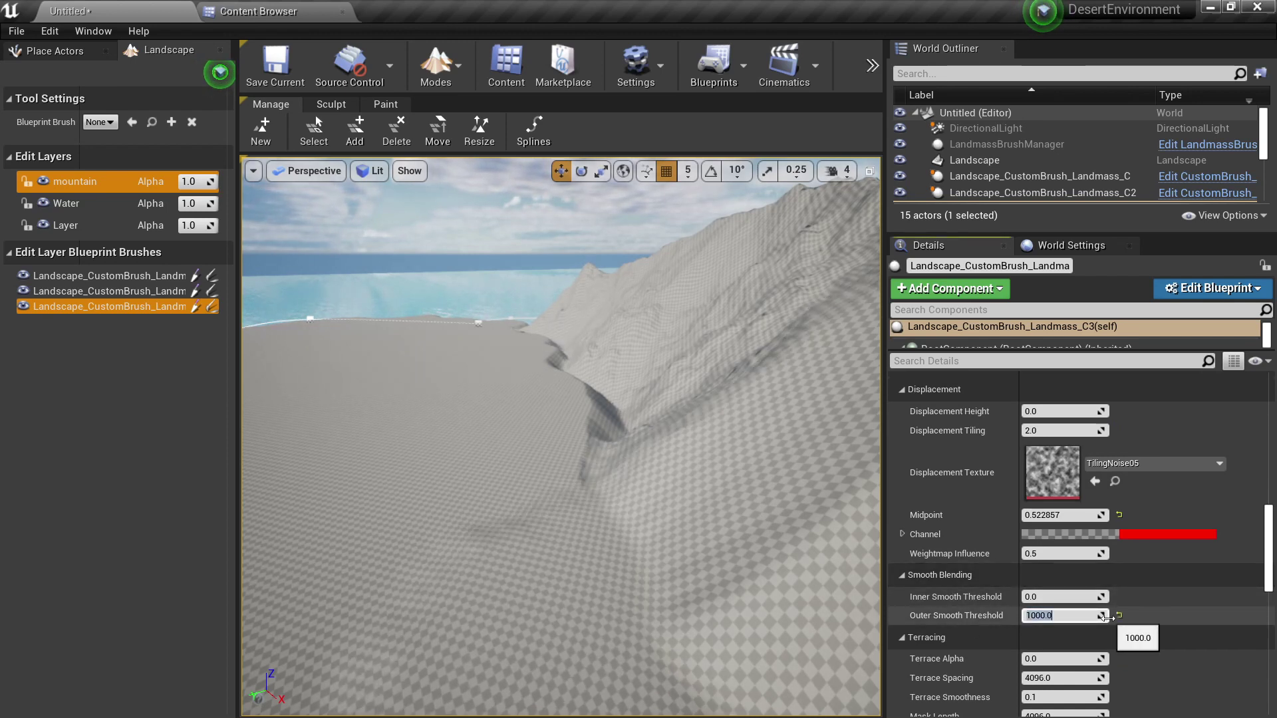
{"action": "key", "text": "Return"}
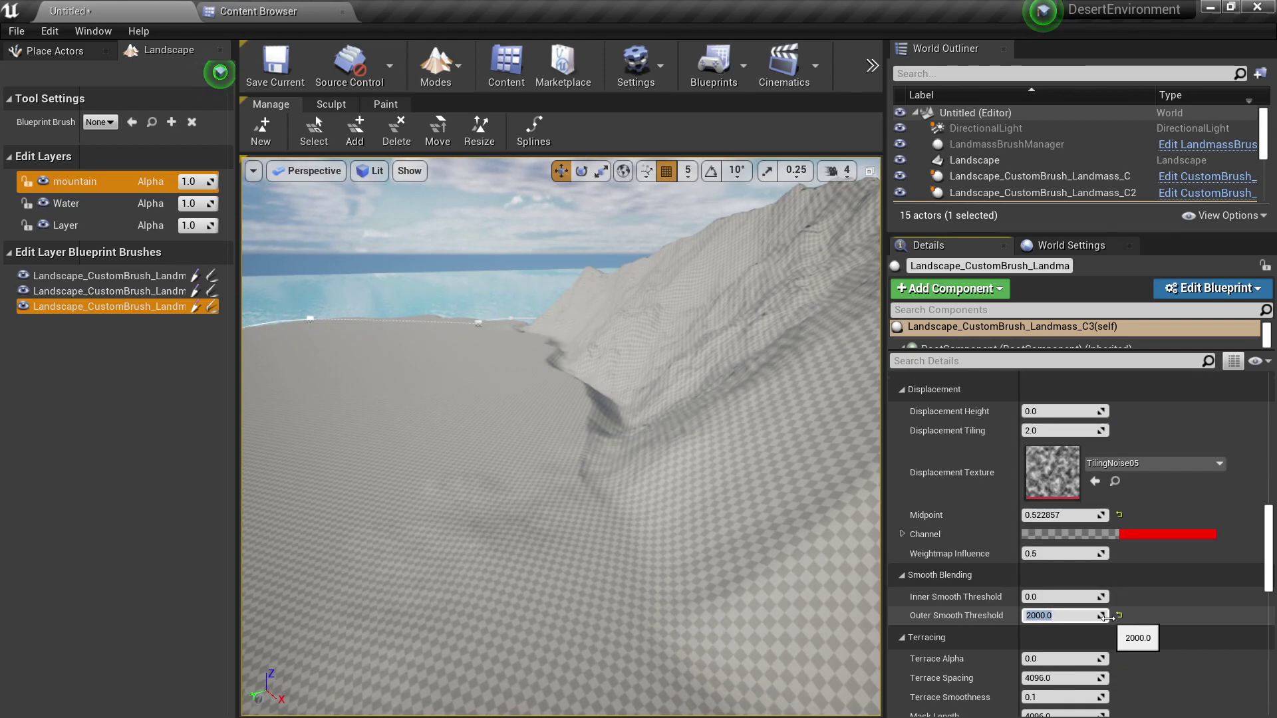
Set the valley brush's Inner Smooth Threshold to 2000.
{"action": "right_click_drag", "start_coordinate": [620, 443], "coordinate": [620, 532]}
{"action": "key", "text": "s"}
{"action": "scroll", "coordinate": [1004, 577], "scroll_direction": "down", "scroll_amount": 5}
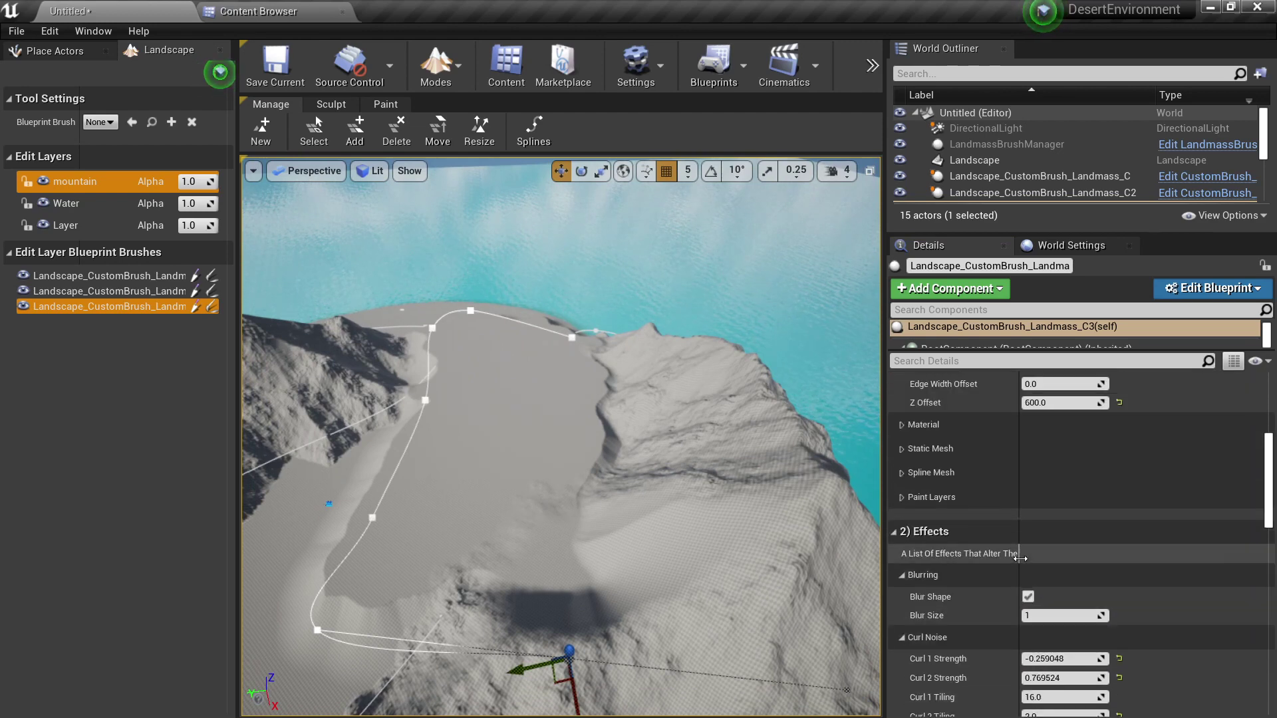
{"action": "scroll", "coordinate": [1026, 556], "scroll_direction": "up", "scroll_amount": 4}
{"action": "scroll", "coordinate": [1000, 537], "scroll_direction": "down", "scroll_amount": 3}
{"action": "scroll", "coordinate": [1001, 537], "scroll_direction": "down", "scroll_amount": 5}
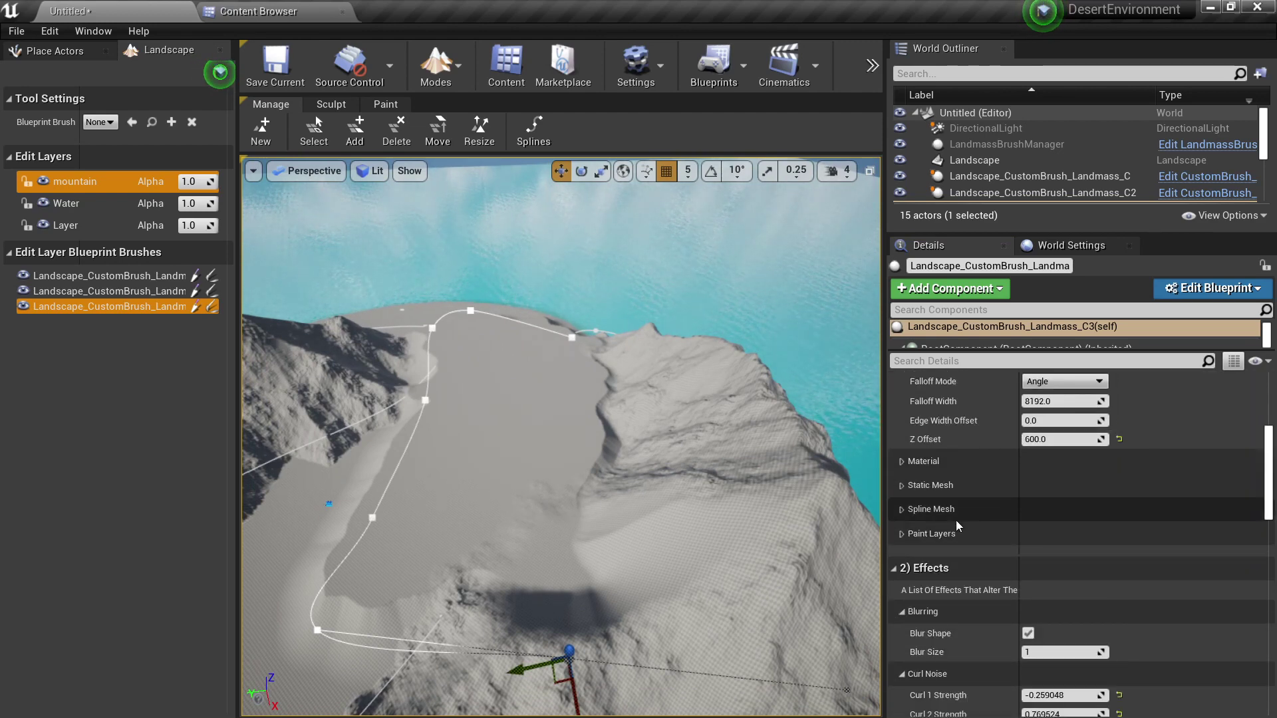
{"action": "scroll", "coordinate": [992, 518], "scroll_direction": "down", "scroll_amount": 6}
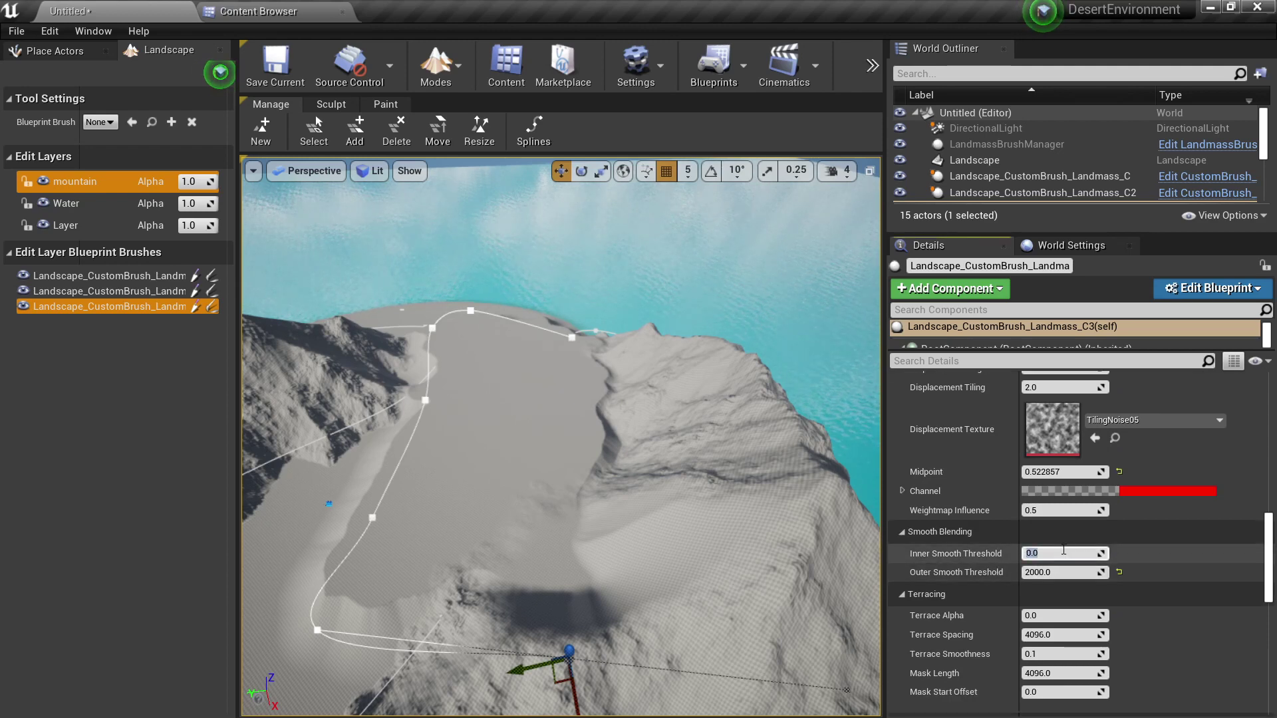
{"action": "key", "text": "Return"}
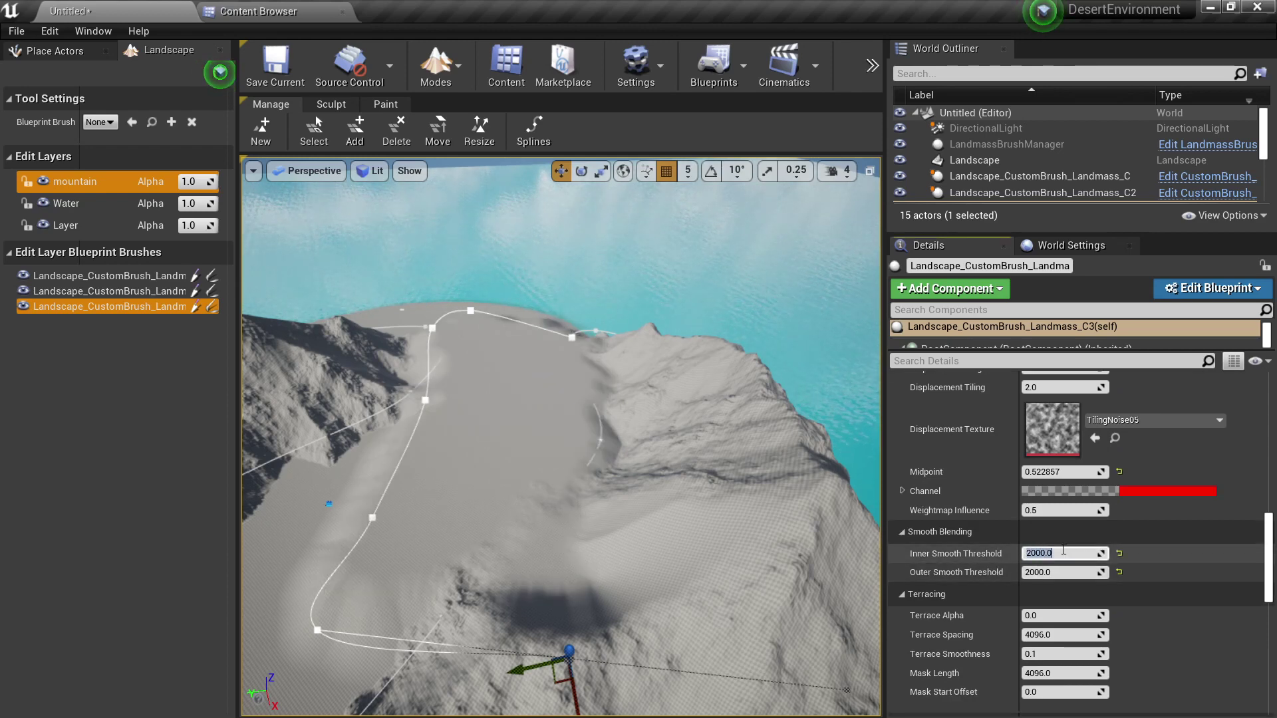
Try a Displacement Height of 2000 on the valley brush and lower it to 1000.
{"action": "mouse_move", "coordinate": [486, 523]}
{"action": "right_mouse_down"}
{"action": "mouse_move", "coordinate": [477, 429]}
{"action": "mouse_move", "coordinate": [489, 426]}
{"action": "mouse_move", "coordinate": [488, 524]}
{"action": "right_mouse_up"}
{"action": "key", "text": "w"}
{"action": "key", "text": "s"}
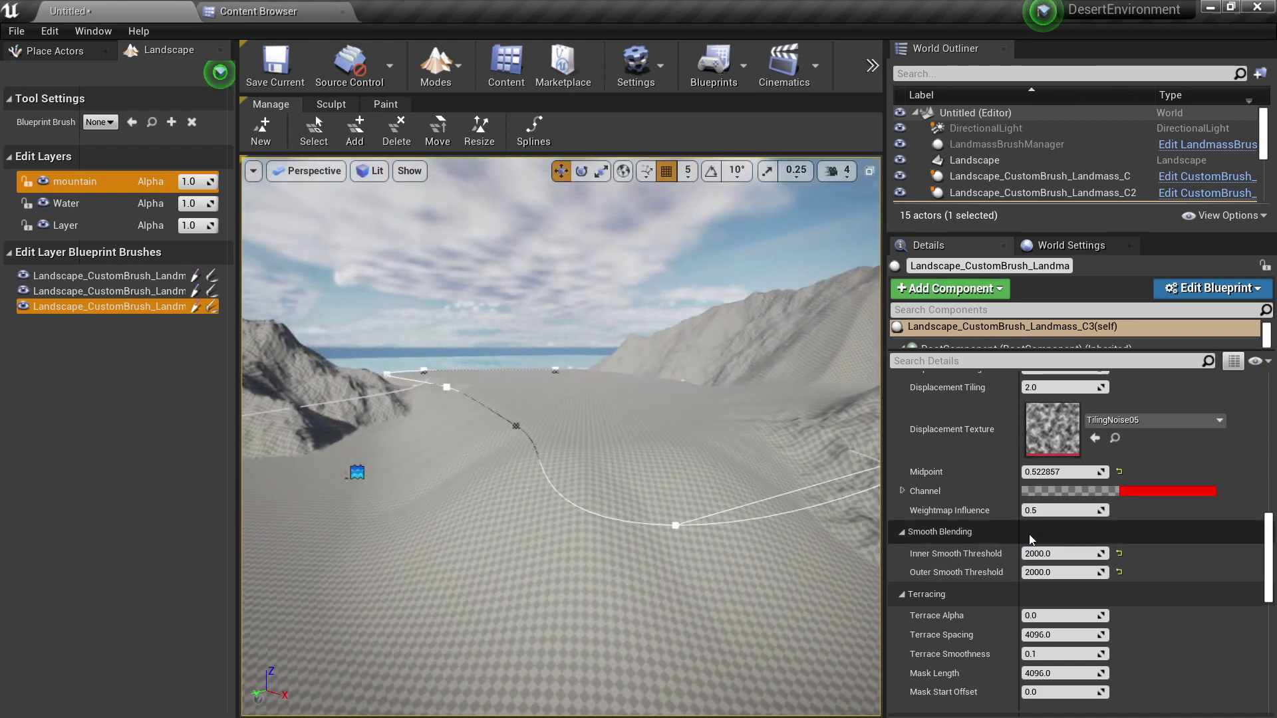
{"action": "scroll", "coordinate": [1039, 588], "scroll_direction": "down", "scroll_amount": 1}
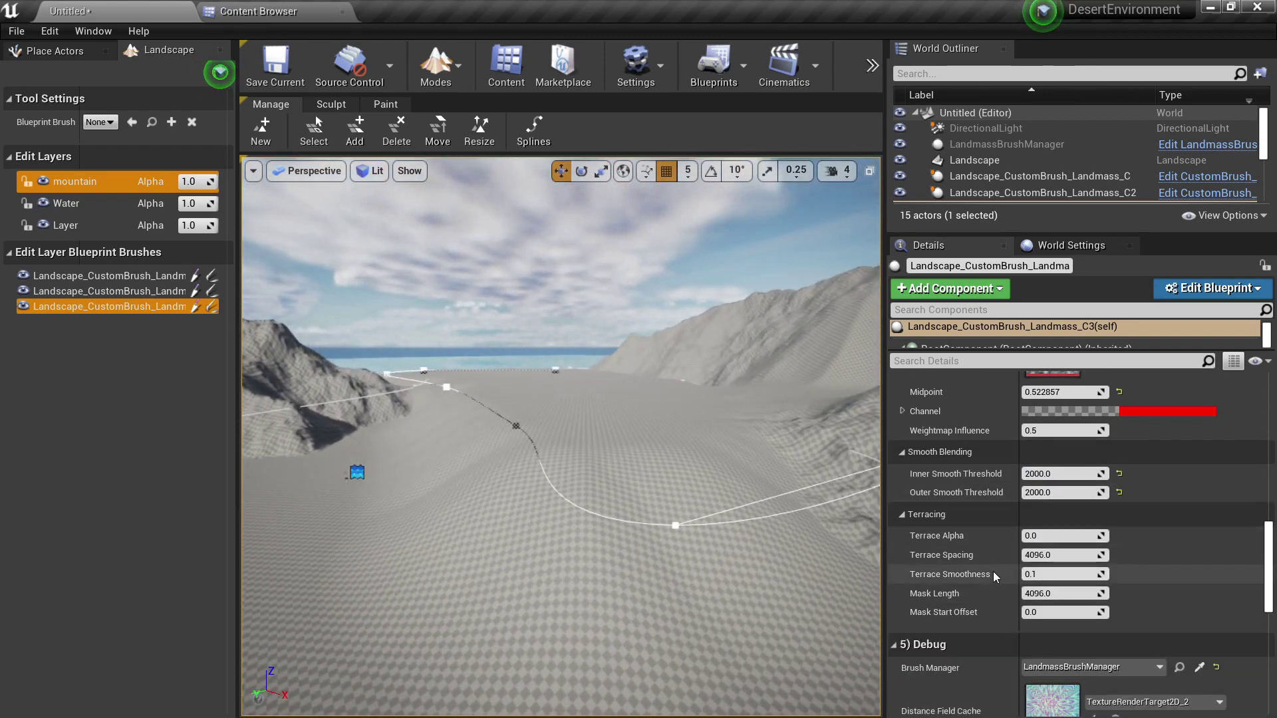
{"action": "scroll", "coordinate": [998, 576], "scroll_direction": "up", "scroll_amount": 4}
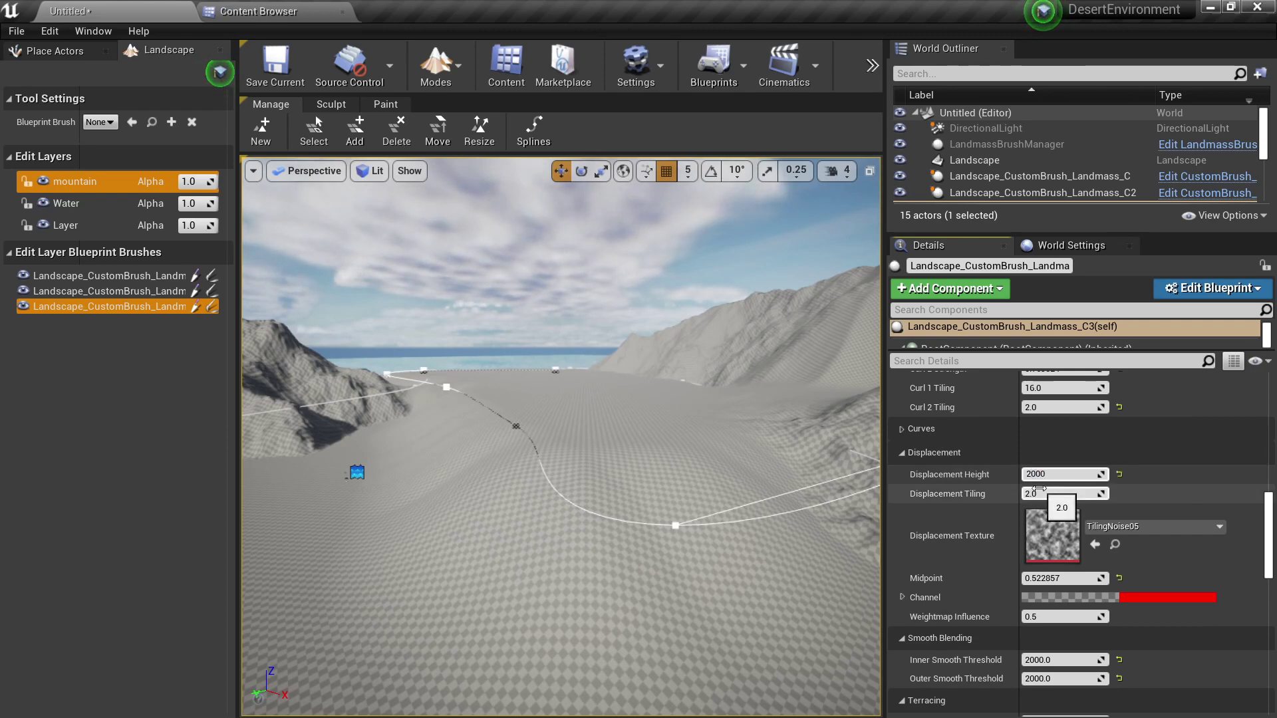
{"action": "key", "text": "Return"}
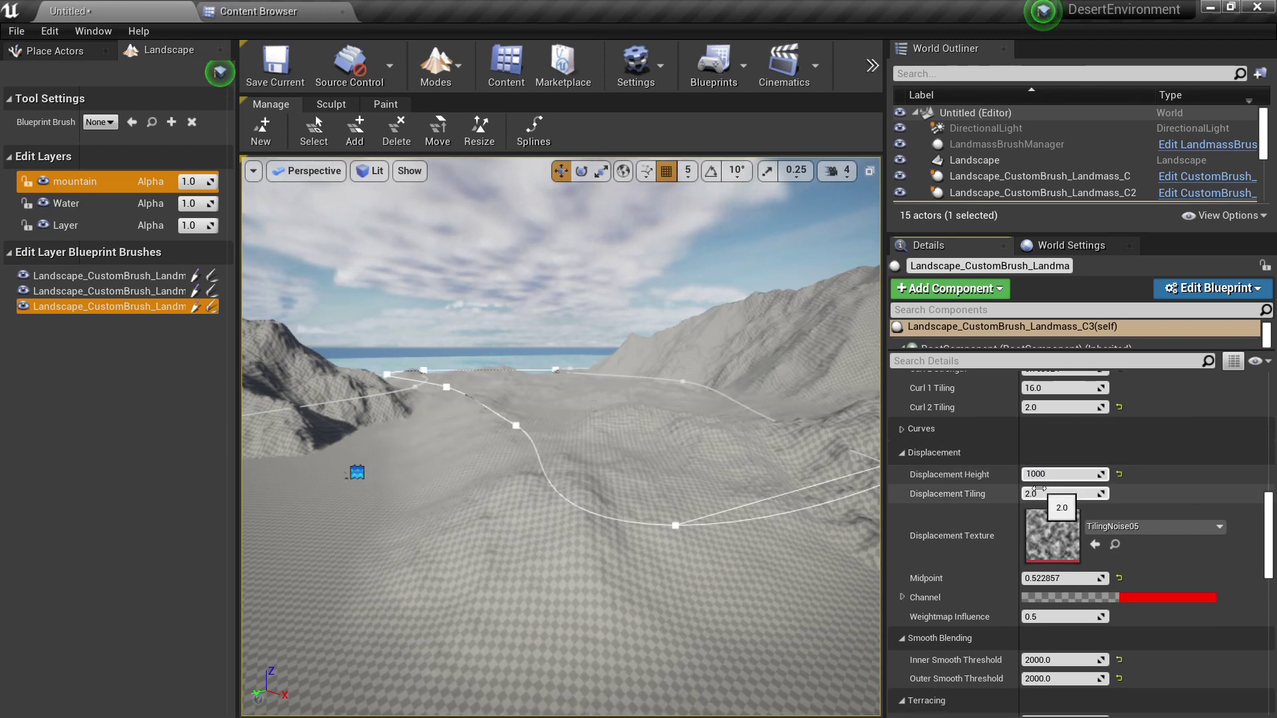
{"action": "key", "text": "Return"}
Move the valley brush's near spline point inward on the coastal ridge and its opposite point off the facing mountain into the valley.
{"action": "right_click_drag", "start_coordinate": [684, 493], "coordinate": [722, 559]}
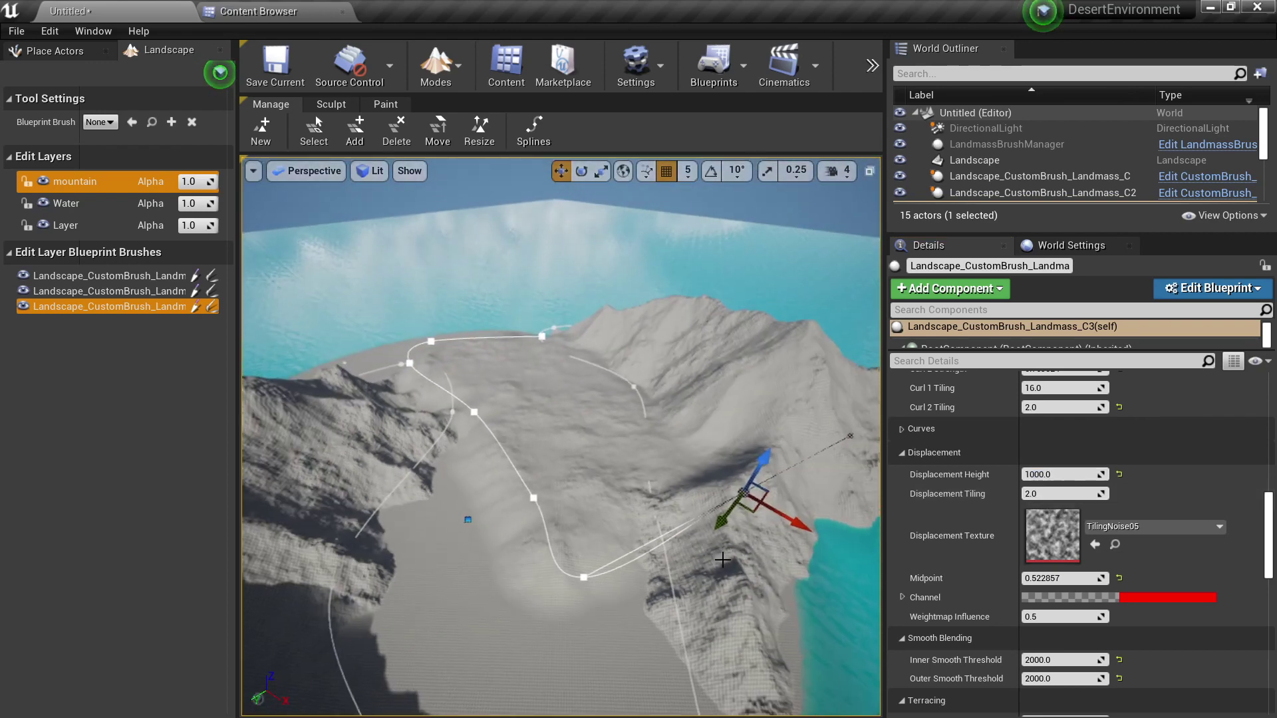
{"action": "left_click_drag", "start_coordinate": [742, 516], "coordinate": [640, 533]}
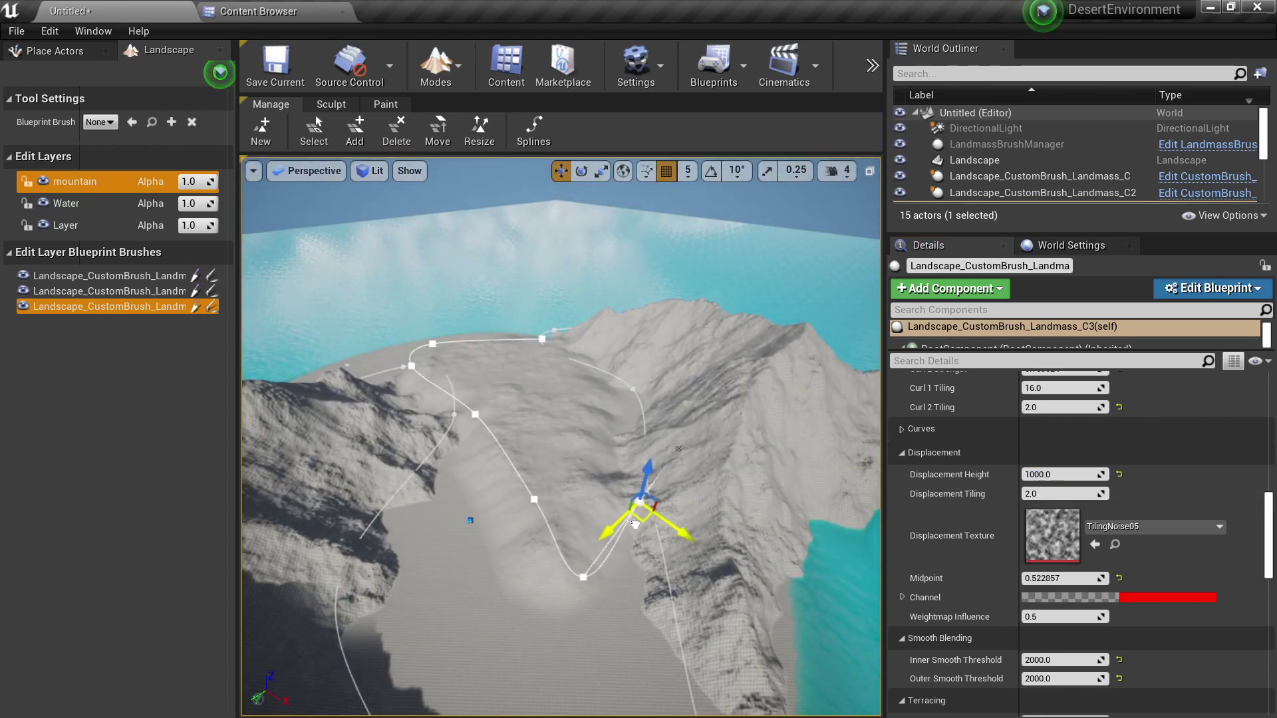
{"action": "right_click_drag", "start_coordinate": [451, 348], "coordinate": [423, 383]}
{"action": "left_click", "coordinate": [423, 383]}
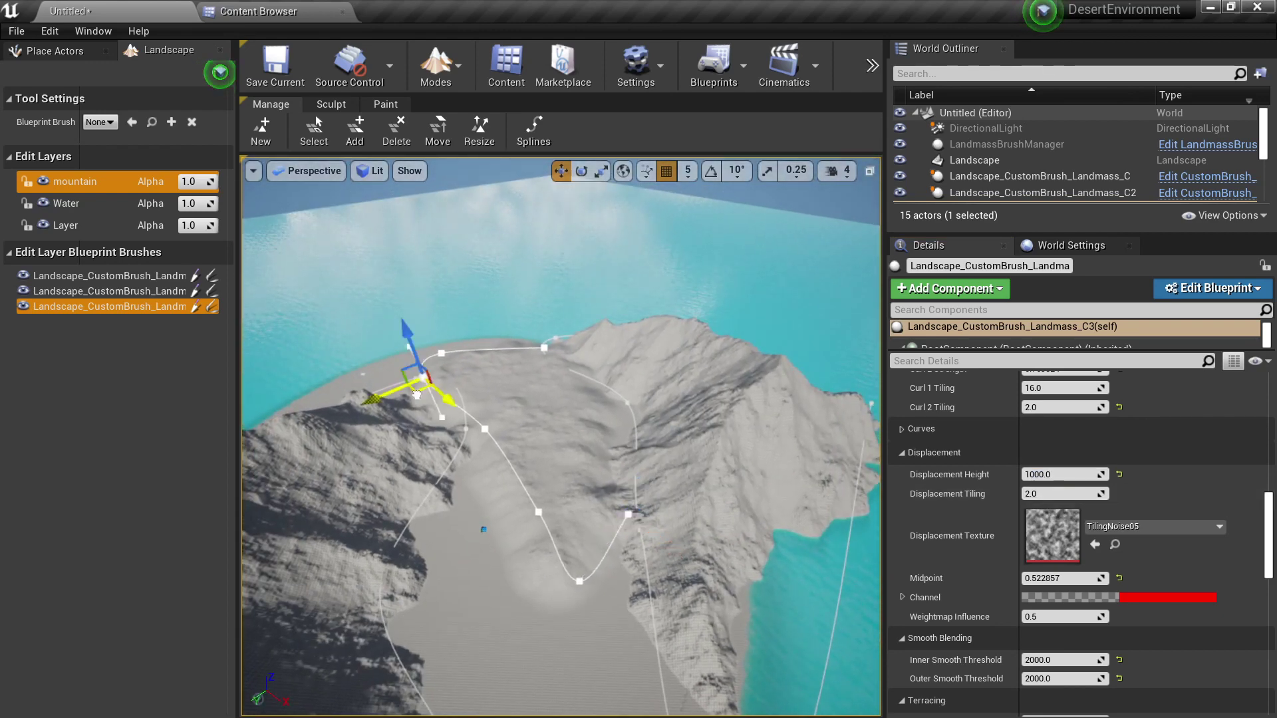
{"action": "left_click_drag", "start_coordinate": [417, 395], "coordinate": [514, 407]}
Delete three spline points along the valley brush's side away from the coastal ridge and move its far point in against that ridge.
{"action": "left_click", "coordinate": [485, 430]}
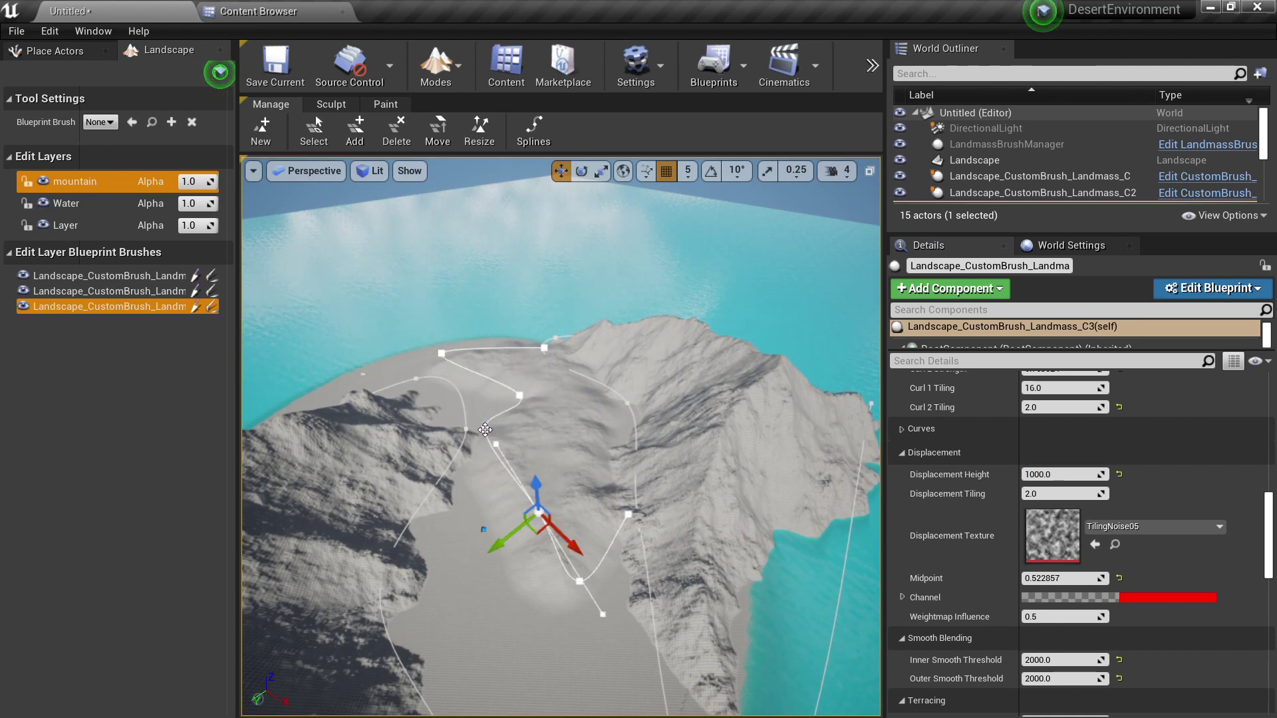
{"action": "left_click", "coordinate": [487, 429]}
{"action": "key", "text": "Delete"}
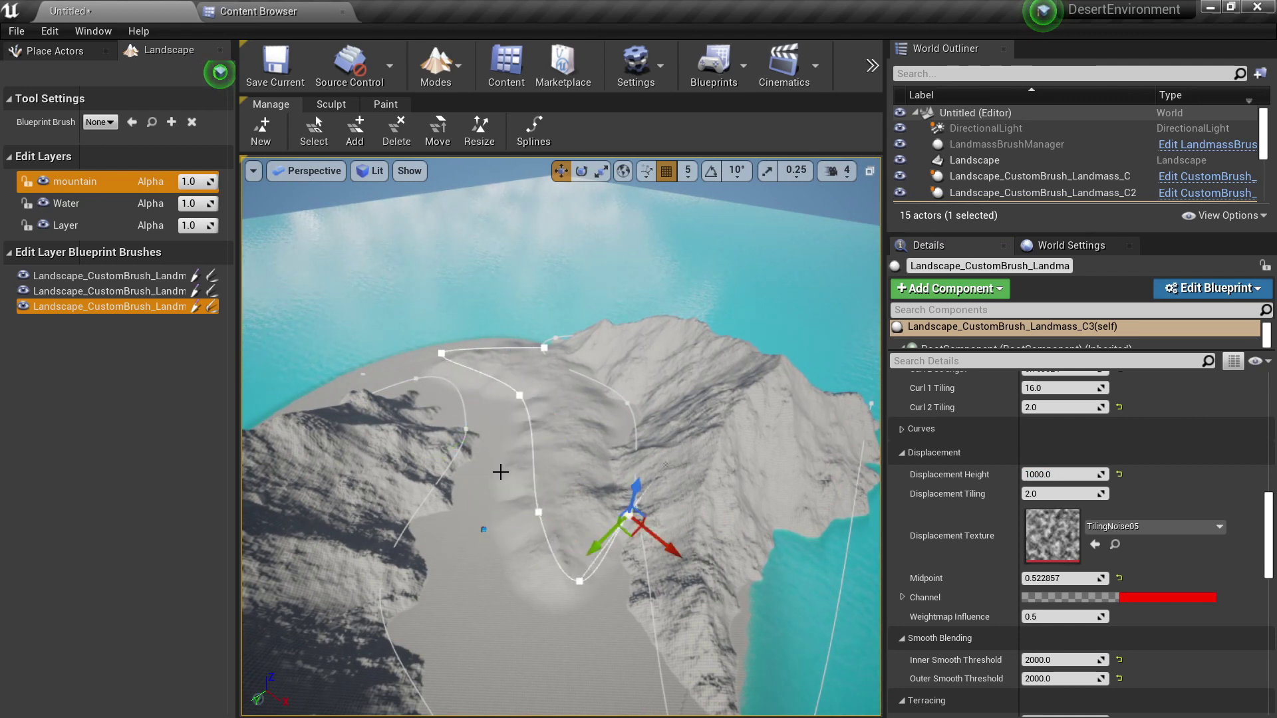
{"action": "left_click", "coordinate": [540, 512]}
{"action": "key", "text": "Delete"}
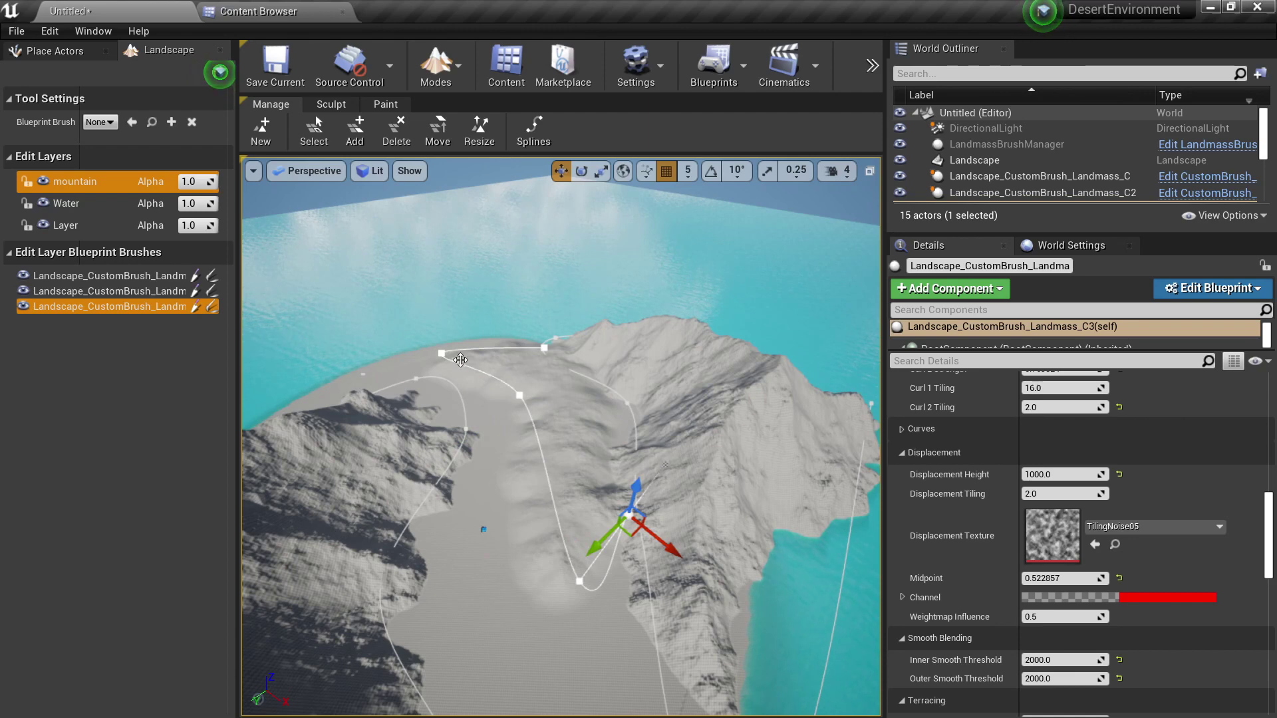
{"action": "left_click", "coordinate": [440, 357]}
{"action": "key", "text": "Delete"}
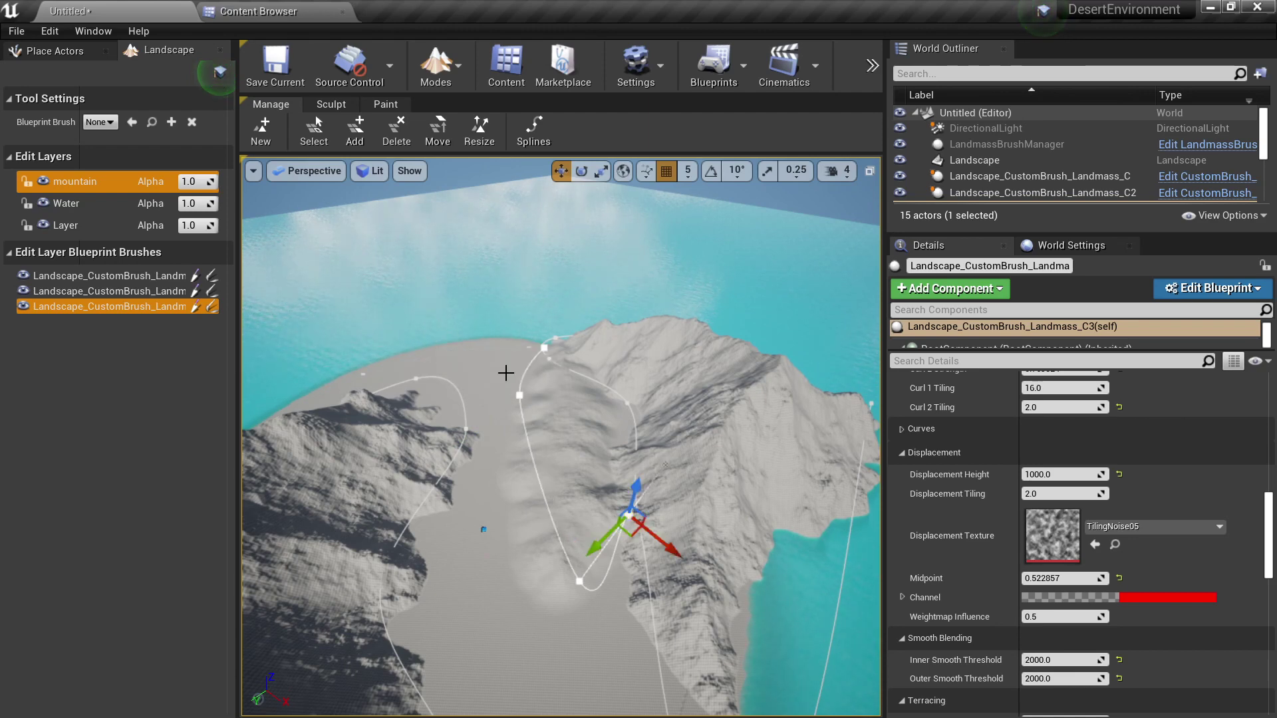
{"action": "left_click", "coordinate": [544, 349]}
{"action": "left_click_drag", "start_coordinate": [538, 366], "coordinate": [602, 407]}
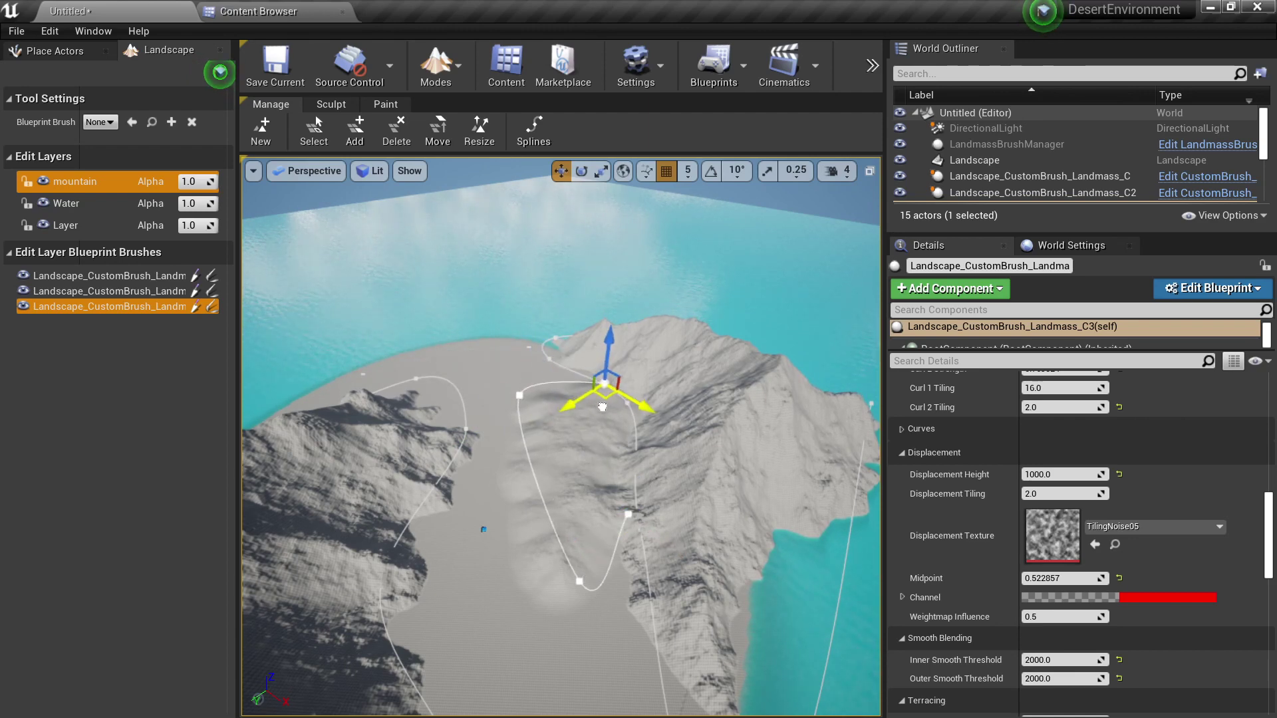
Raise the valley brush's Z Offset to about 2299.
{"action": "left_click", "coordinate": [1090, 474]}
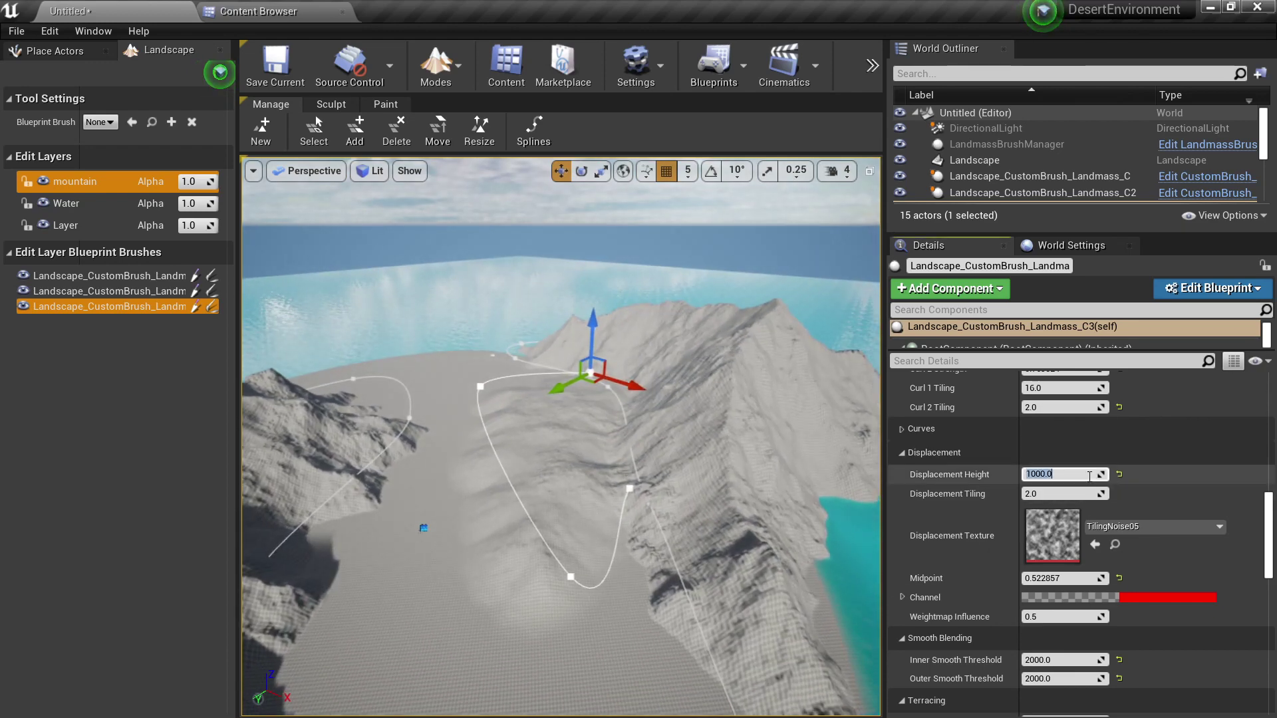
{"action": "scroll", "coordinate": [983, 476], "scroll_direction": "up", "scroll_amount": 10}
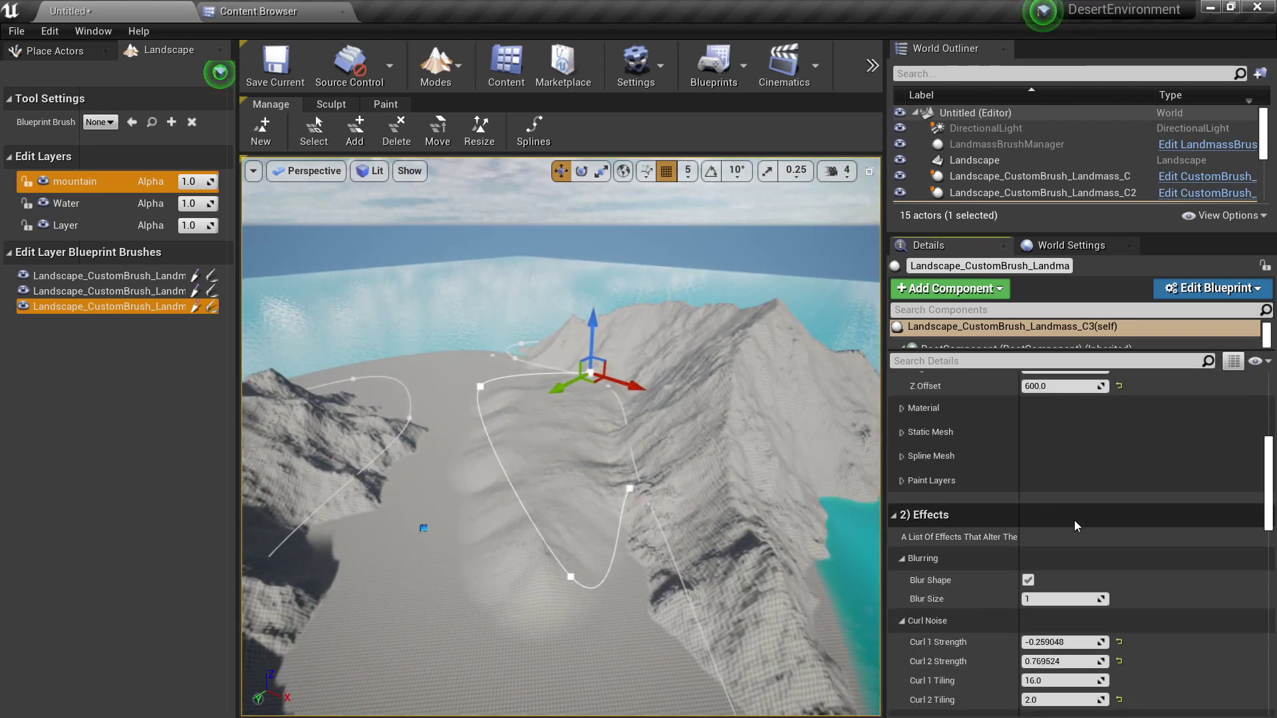
{"action": "scroll", "coordinate": [1068, 468], "scroll_direction": "up", "scroll_amount": 3}
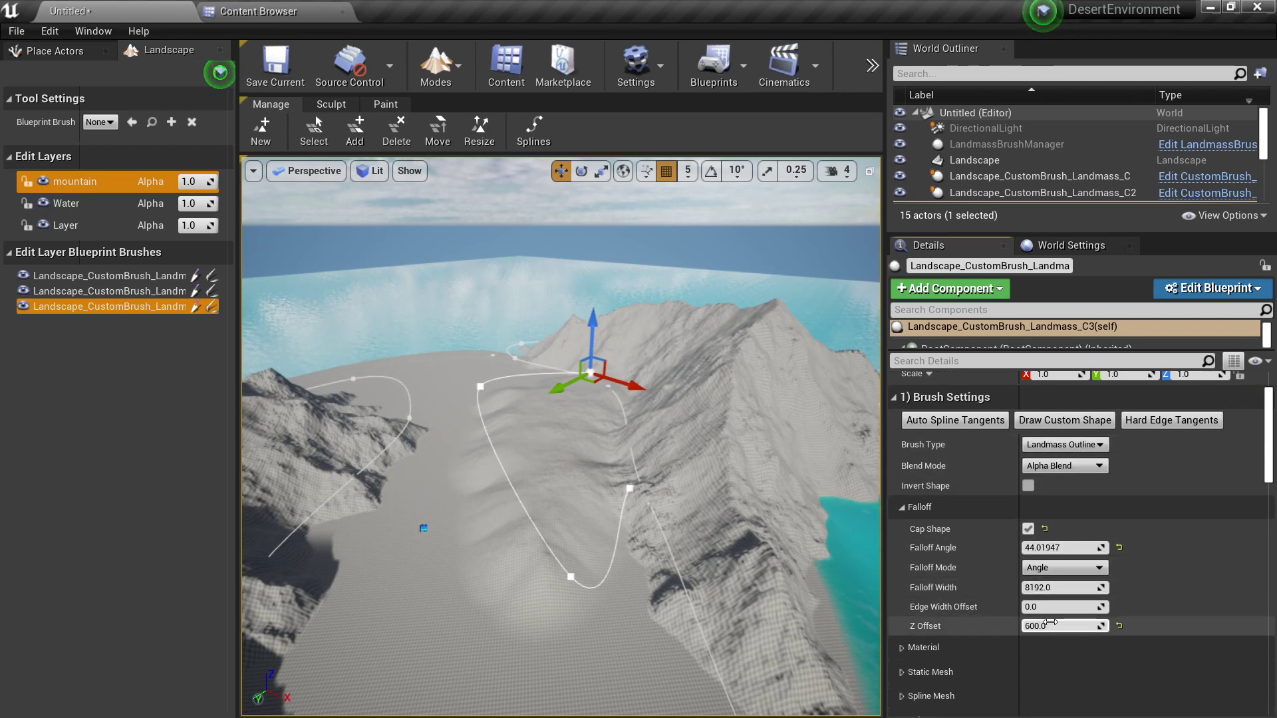
{"action": "left_click_drag", "start_coordinate": [1057, 626], "coordinate": [1097, 626]}
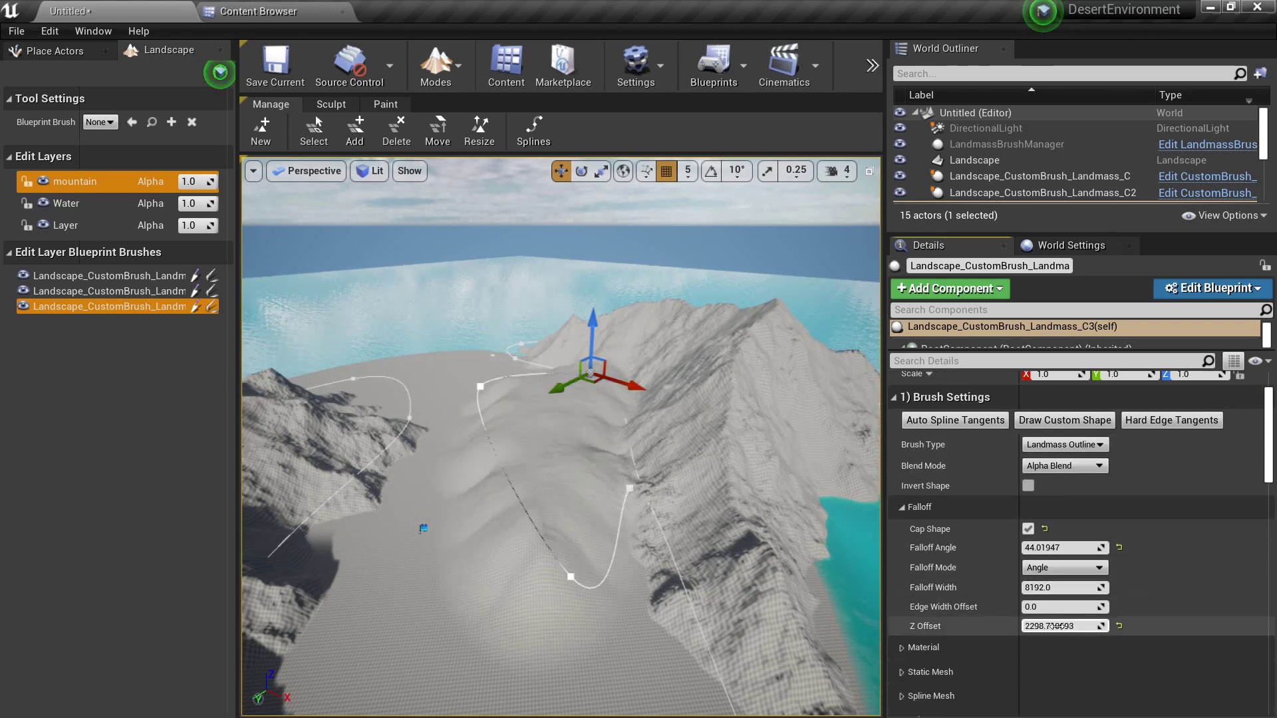
Set the valley brush's Displacement Height to 2.
{"action": "scroll", "coordinate": [1069, 593], "scroll_direction": "down", "scroll_amount": 8}
{"action": "scroll", "coordinate": [1065, 552], "scroll_direction": "up", "scroll_amount": 6}
{"action": "scroll", "coordinate": [1060, 516], "scroll_direction": "down", "scroll_amount": 12}
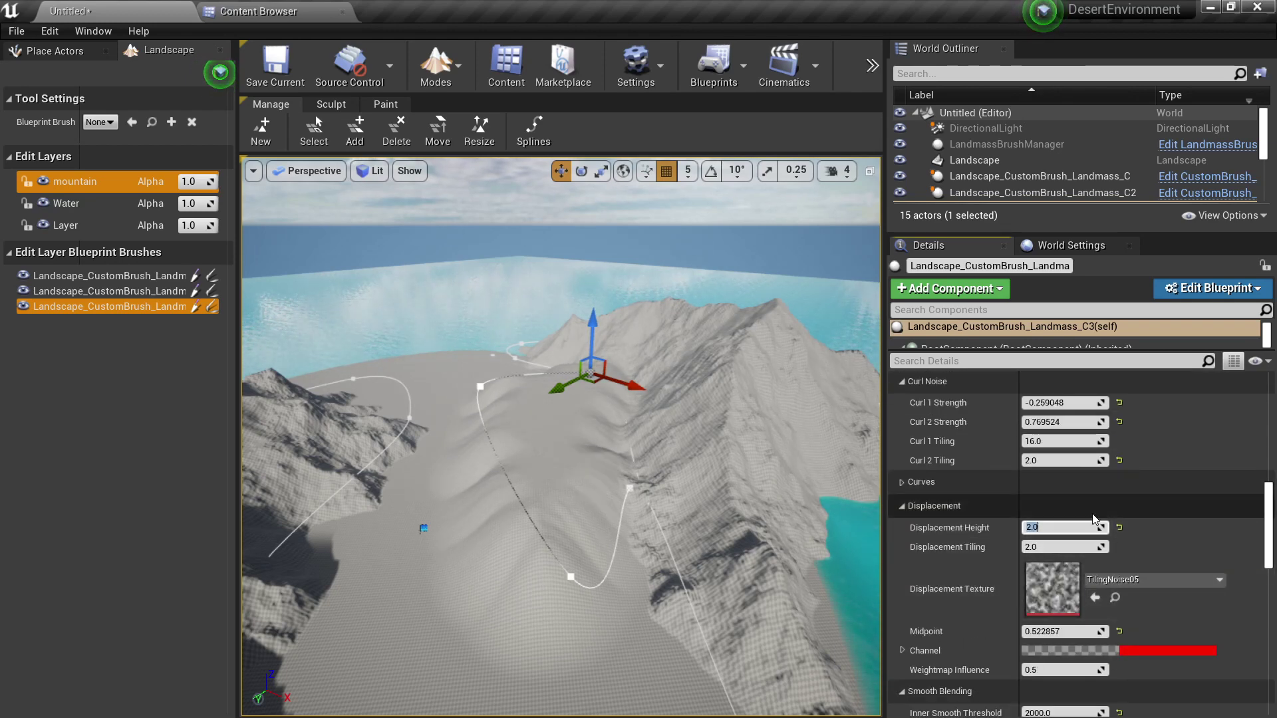
Set the valley brush's Inner Smooth Threshold to 500 and its Outer Smooth Threshold to 1000.
{"action": "scroll", "coordinate": [1058, 518], "scroll_direction": "down", "scroll_amount": 8}
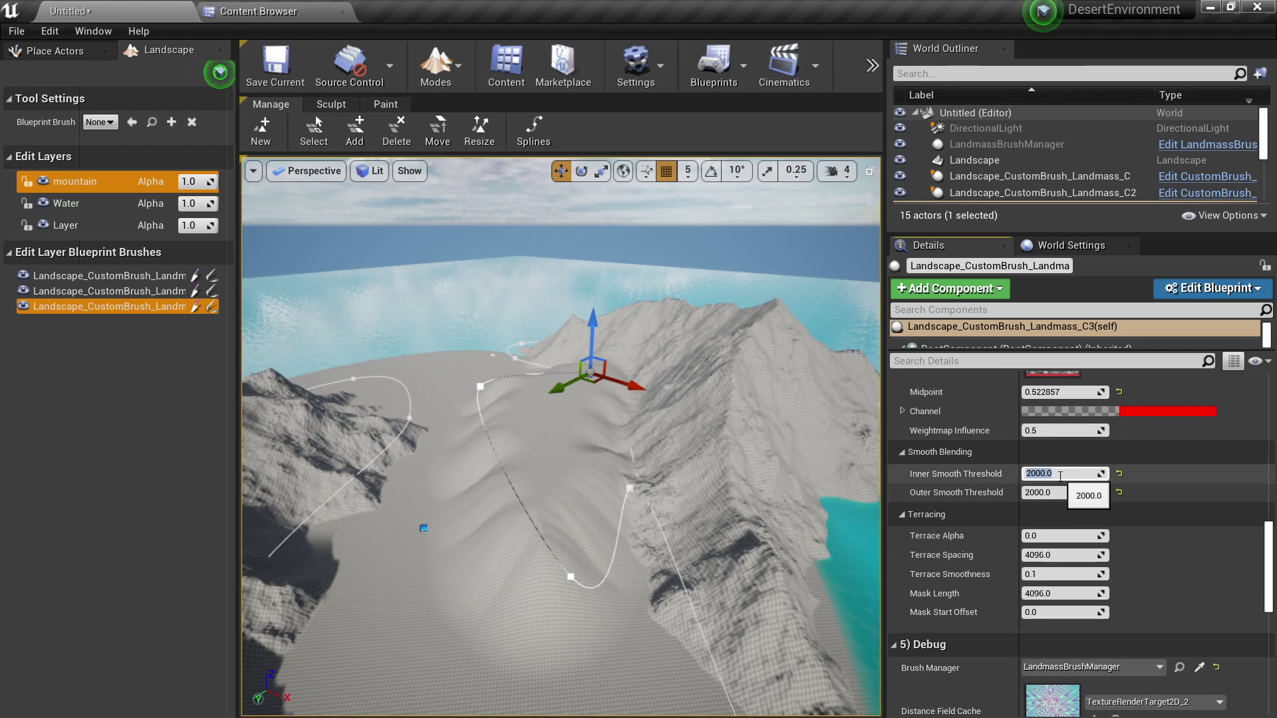
{"action": "right_click_drag", "start_coordinate": [732, 466], "coordinate": [705, 386]}
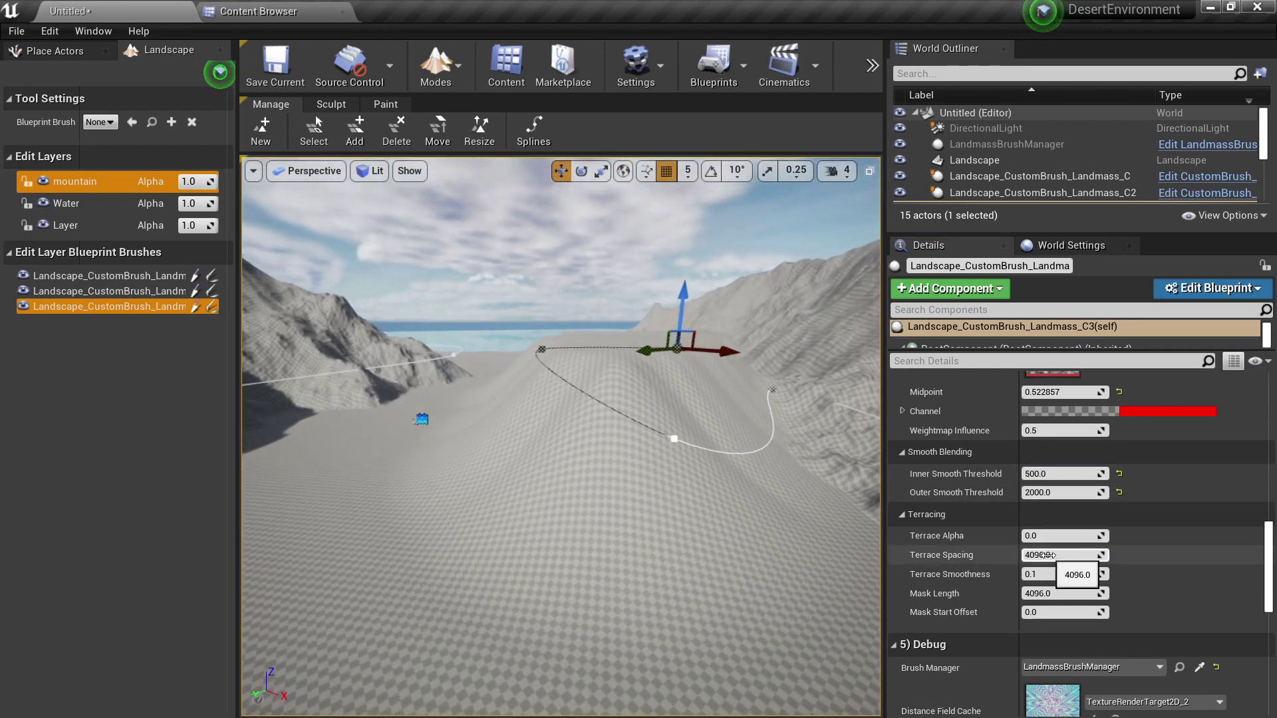
{"action": "left_click", "coordinate": [1065, 496]}
{"action": "type", "text": "100"}
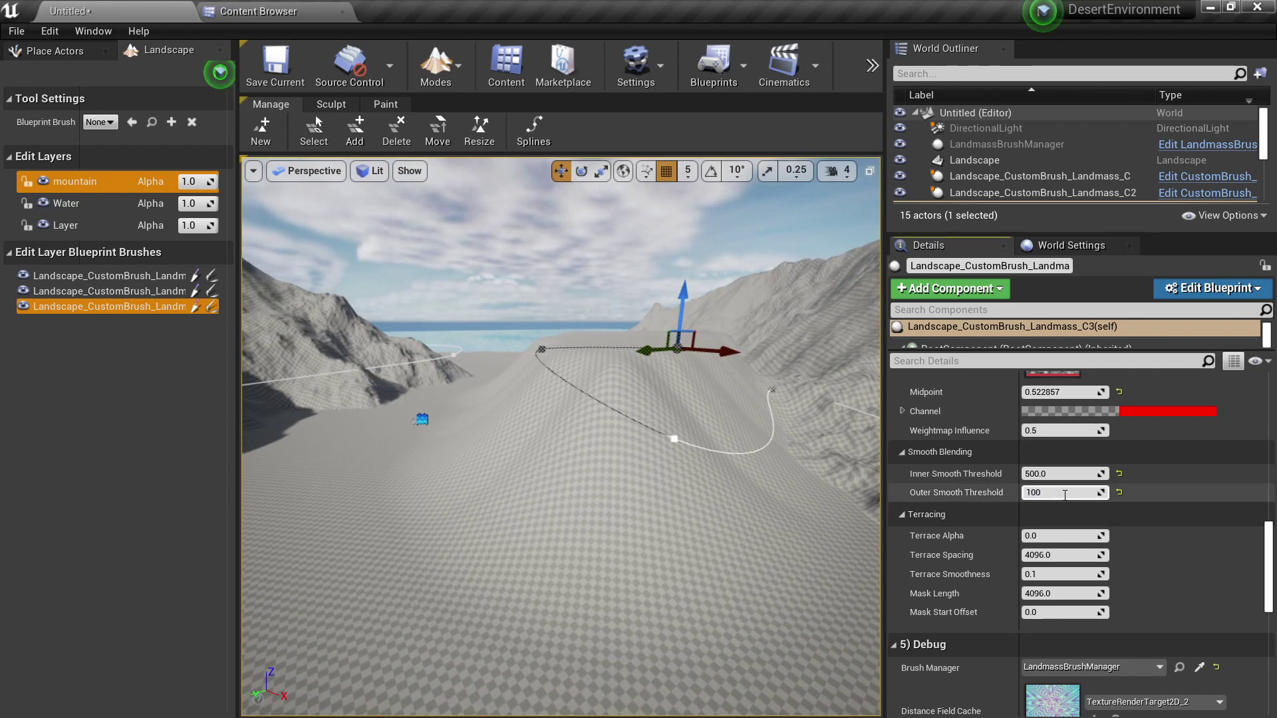
{"action": "type", "text": "0"}
{"action": "key", "text": "Return"}
{"action": "scroll", "coordinate": [981, 520], "scroll_direction": "up", "scroll_amount": 1}
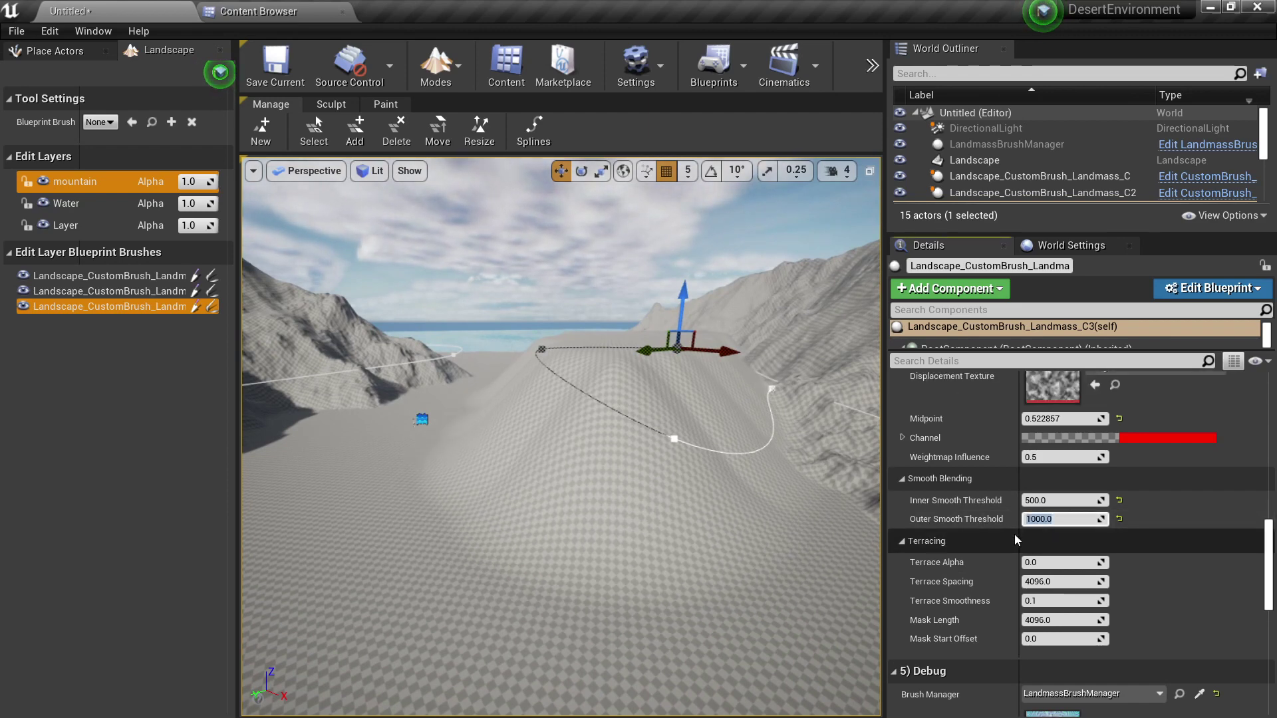
Try a Displacement Height of 200 on the valley brush and raise it to 600.
{"action": "scroll", "coordinate": [1015, 533], "scroll_direction": "up", "scroll_amount": 7}
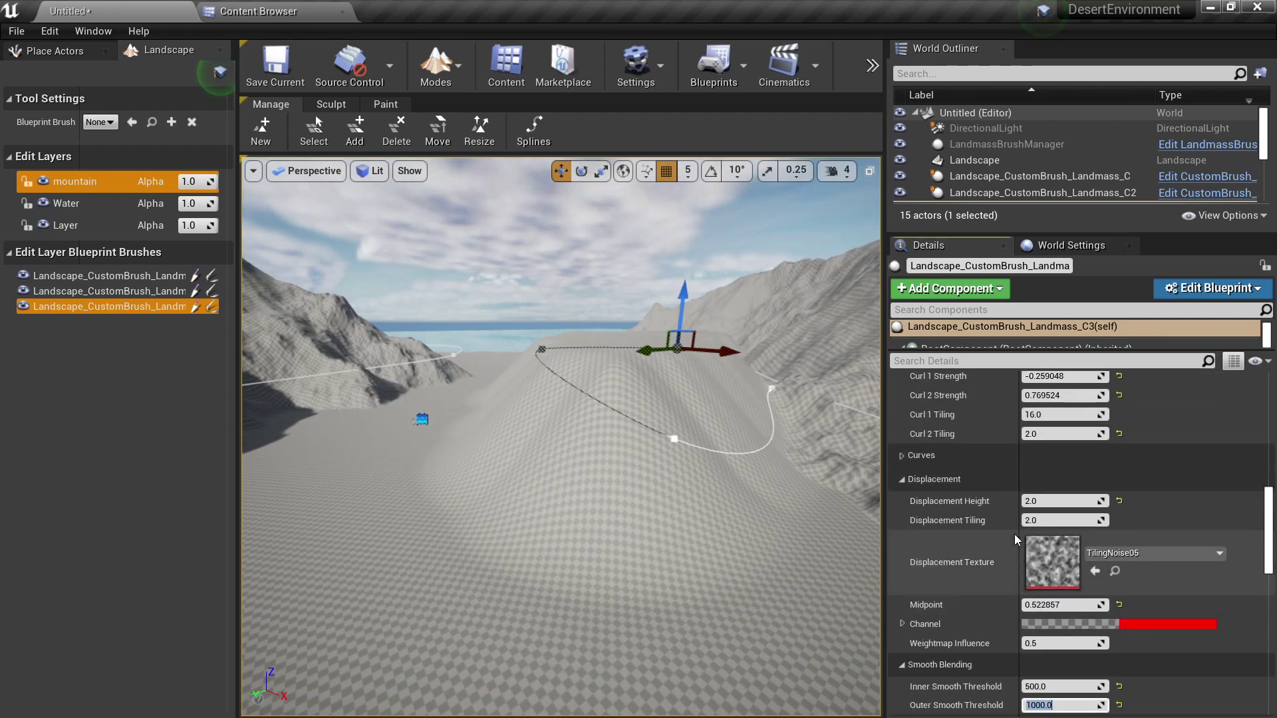
{"action": "left_click", "coordinate": [1060, 501]}
{"action": "type", "text": "200"}
{"action": "key", "text": "Return"}
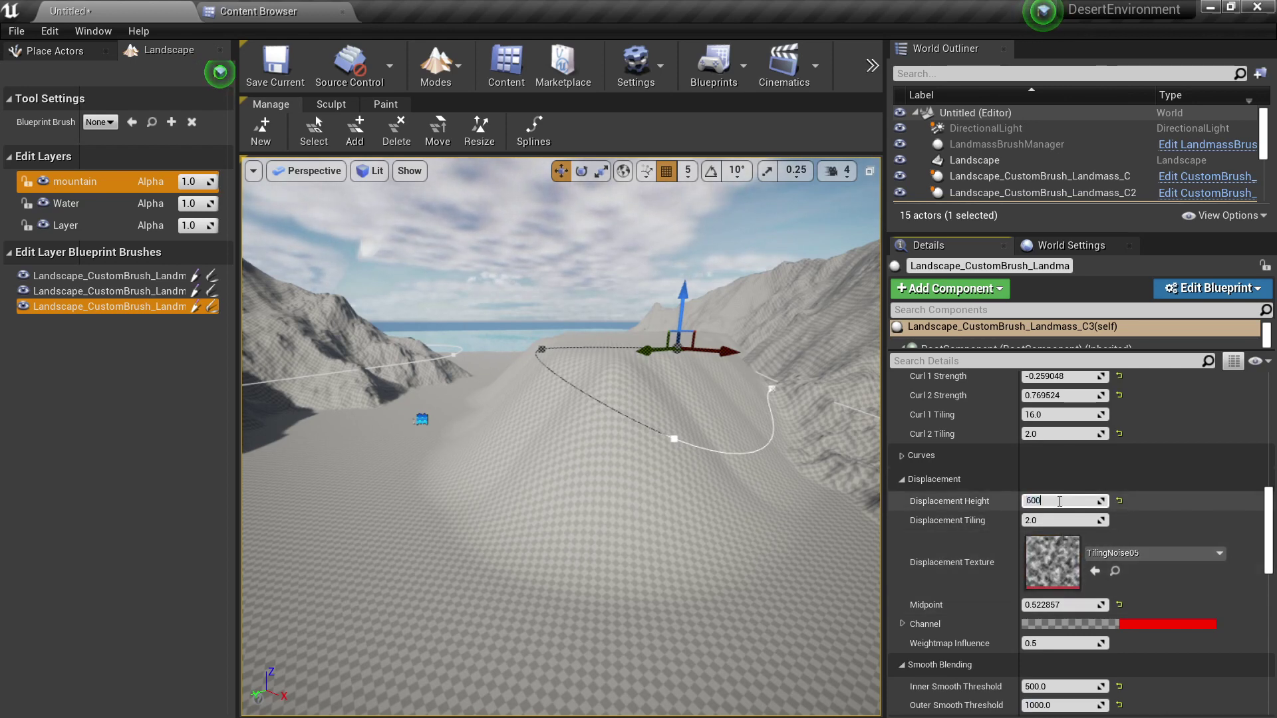
{"action": "key", "text": "Return"}
Adjust the valley brush's curl noise to a Curl 1 Strength of about 0.499 and a Curl 2 Strength of about 1.515.
{"action": "scroll", "coordinate": [1059, 442], "scroll_direction": "up", "scroll_amount": 1}
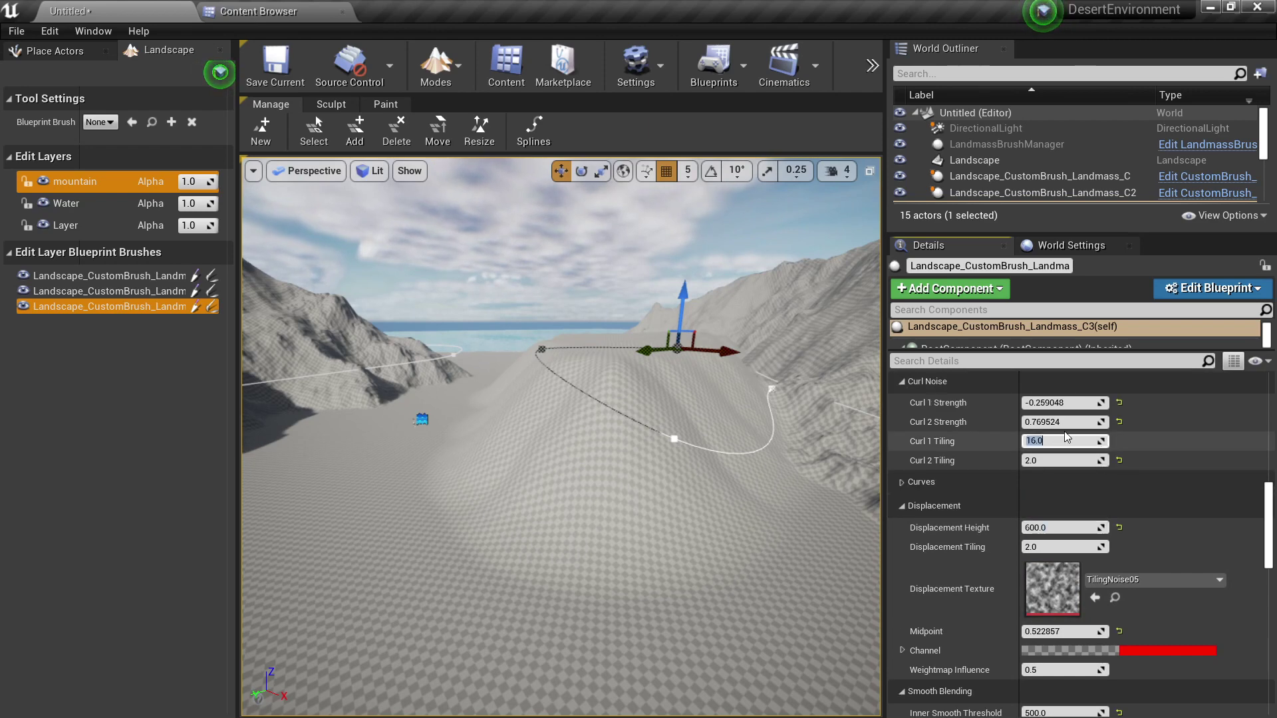
{"action": "left_click_drag", "start_coordinate": [1067, 402], "coordinate": [750, 423]}
{"action": "key", "text": "ctrl+z"}
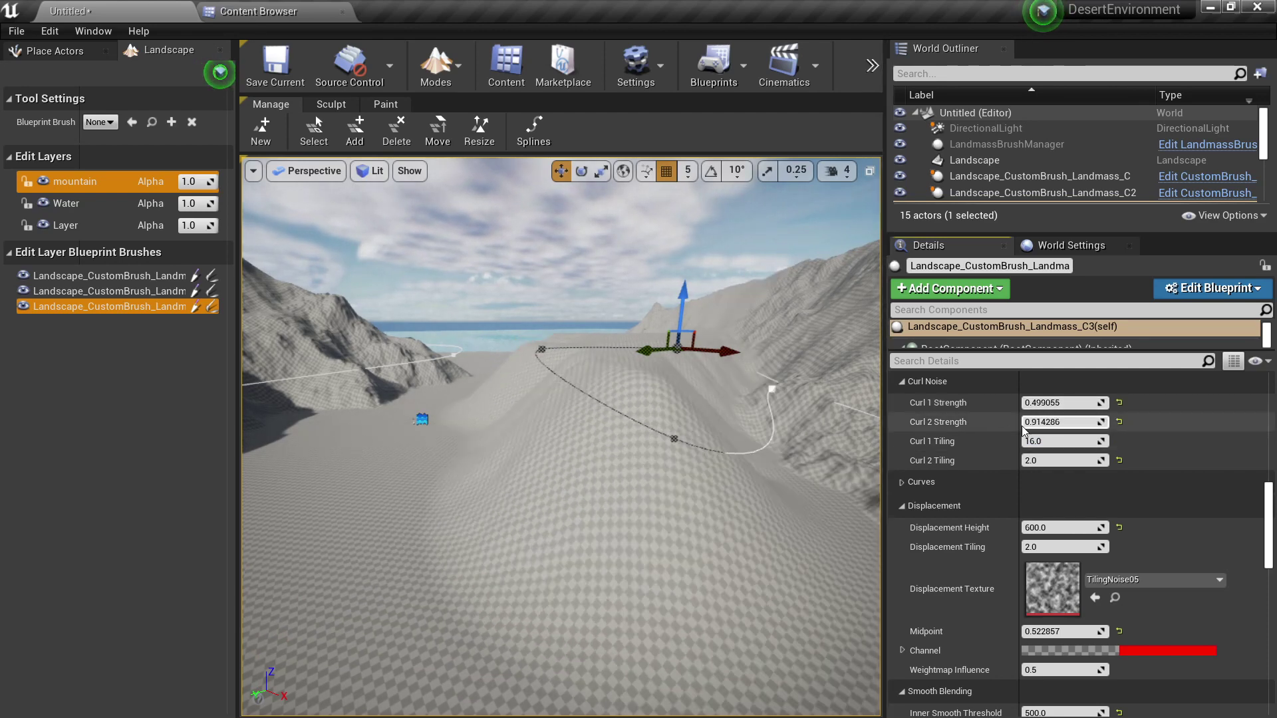
{"action": "left_click_drag", "start_coordinate": [1050, 422], "coordinate": [1064, 422]}
Delete the valley brush's spline point on the coastal ridge and move its nearest valley-floor point onto the ridge.
{"action": "right_click_drag", "start_coordinate": [616, 373], "coordinate": [508, 502]}
{"action": "left_click", "coordinate": [576, 485]}
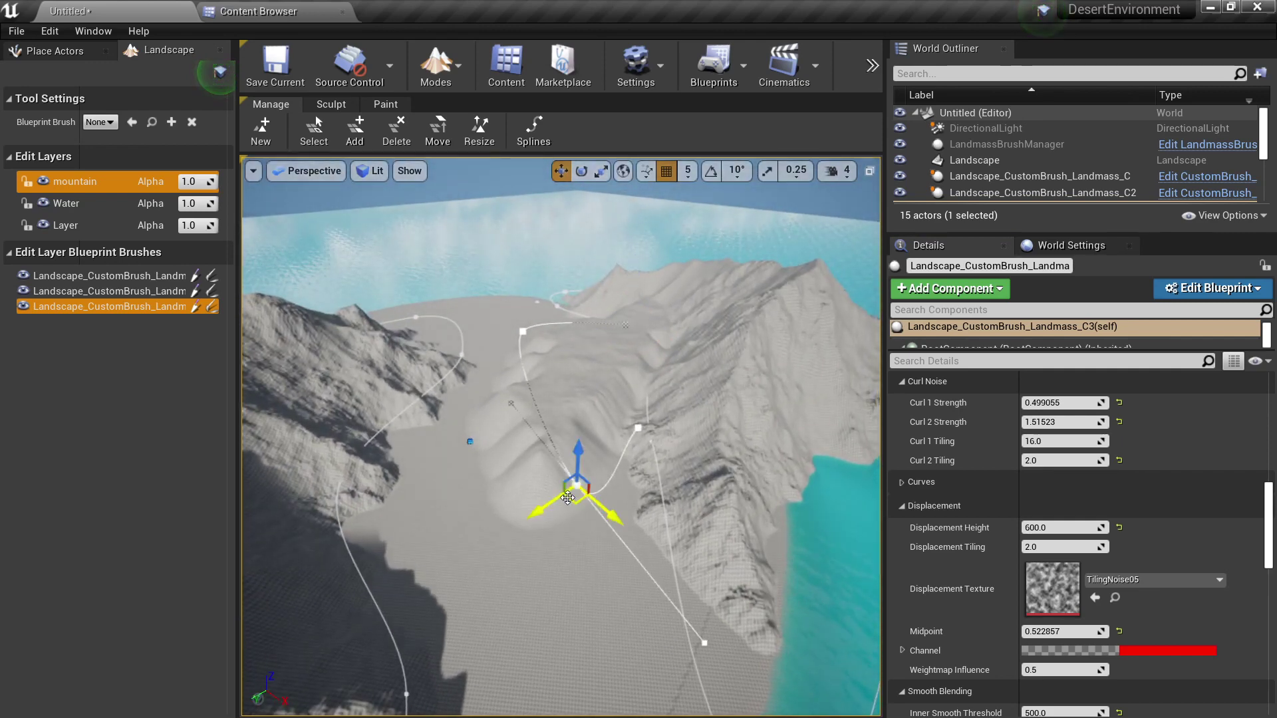
{"action": "left_click", "coordinate": [638, 427]}
{"action": "key", "text": "Delete"}
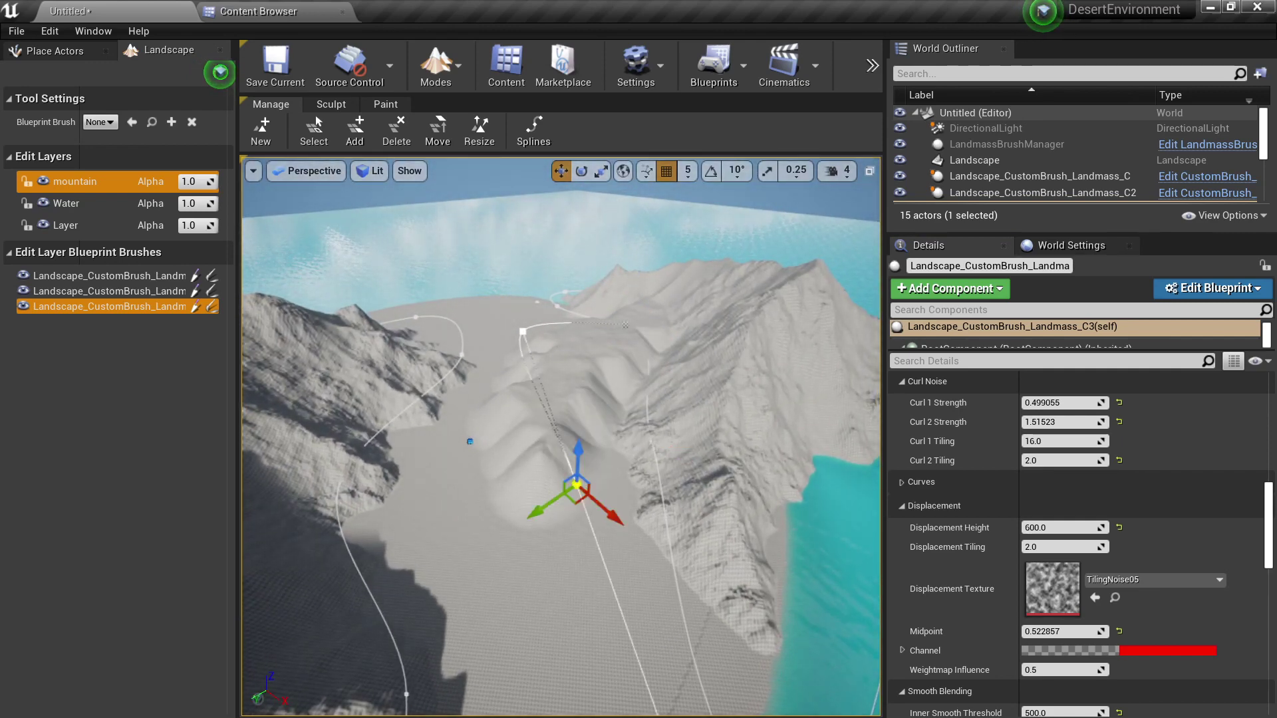
{"action": "left_click_drag", "start_coordinate": [574, 502], "coordinate": [723, 495]}
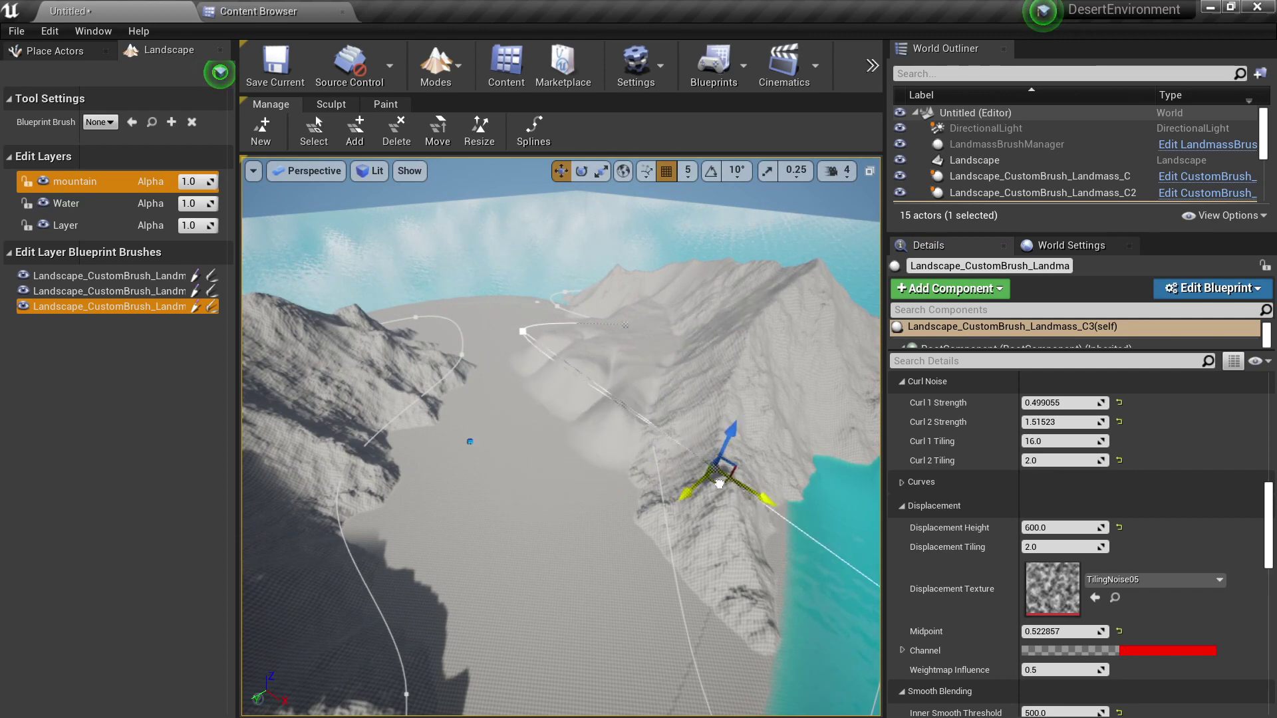
Set the valley brush's Curl 2 Strength to 0.5.
{"action": "right_click_drag", "start_coordinate": [722, 495], "coordinate": [788, 373]}
{"action": "key", "text": "w"}
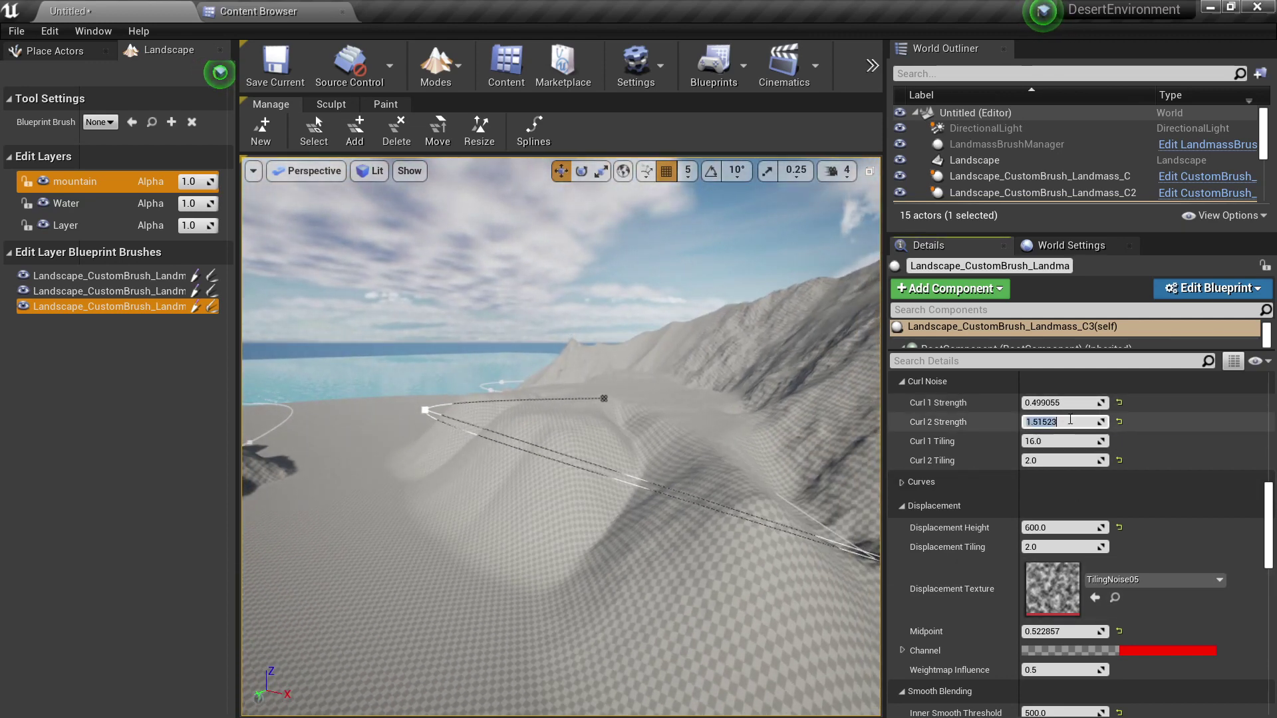
{"action": "type", "text": ".5"}
{"action": "key", "text": "Return"}
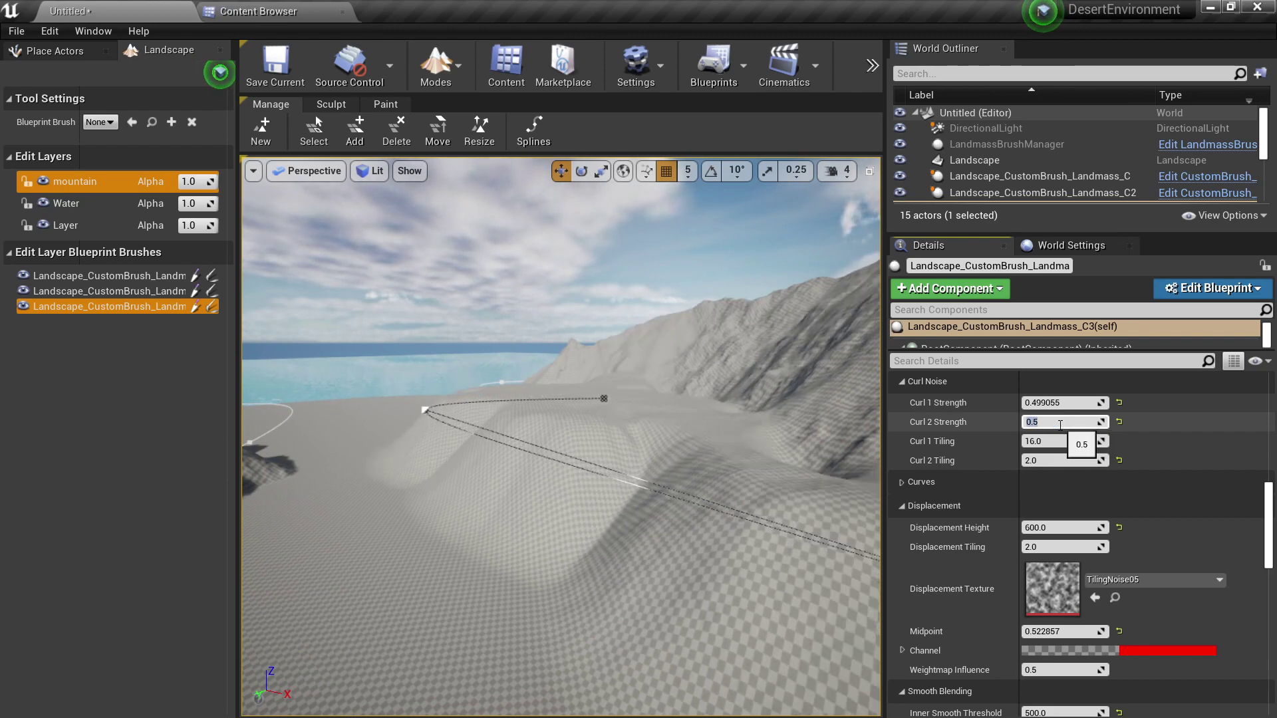
Set the valley brush's Z Offset to 500.
{"action": "scroll", "coordinate": [1038, 468], "scroll_direction": "up", "scroll_amount": 8}
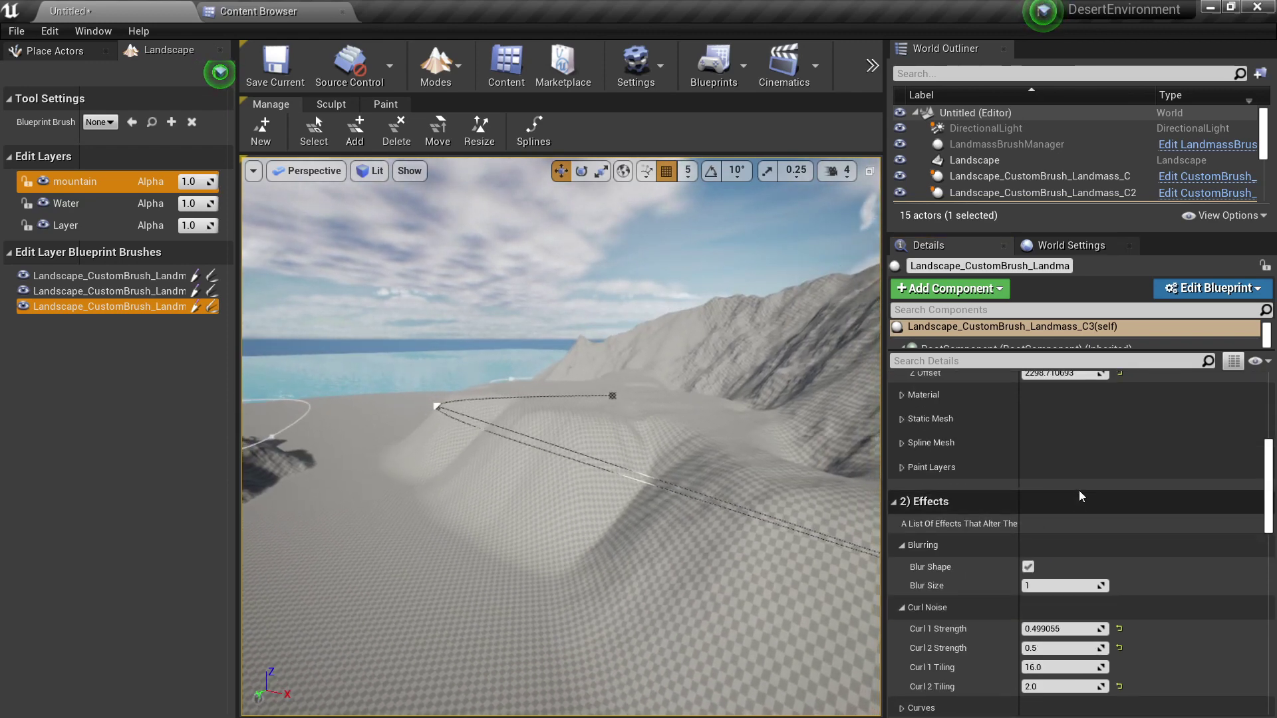
{"action": "left_click", "coordinate": [1074, 506]}
{"action": "type", "text": "500"}
{"action": "key", "text": "Return"}
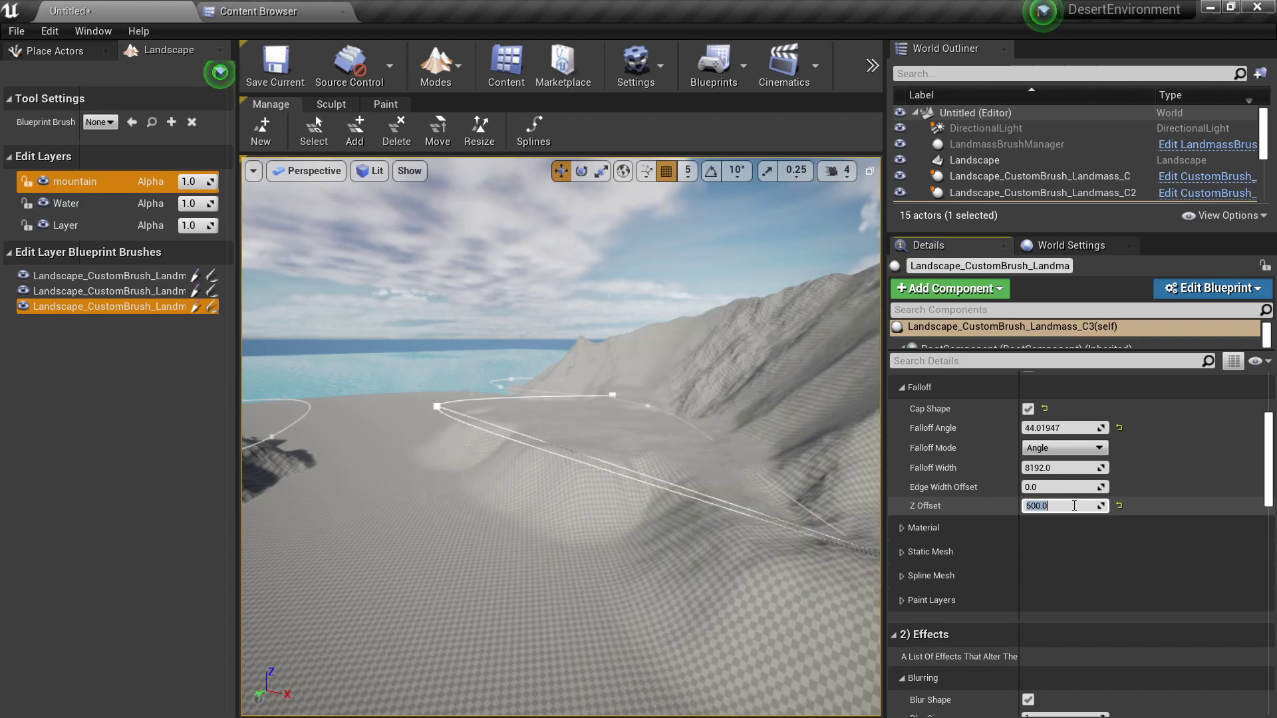
Duplicate the mountain brush across the valley from the coastal ridge and place the copy toward that mountain's far end.
{"action": "key", "text": "s"}
{"action": "right_click_drag", "start_coordinate": [710, 532], "coordinate": [709, 533]}
{"action": "key", "text": "w"}
{"action": "key", "text": "w"}
{"action": "key", "text": "s"}
{"action": "key", "text": "s"}
{"action": "key", "text": "w"}
{"action": "right_click_drag", "start_coordinate": [545, 573], "coordinate": [544, 574]}
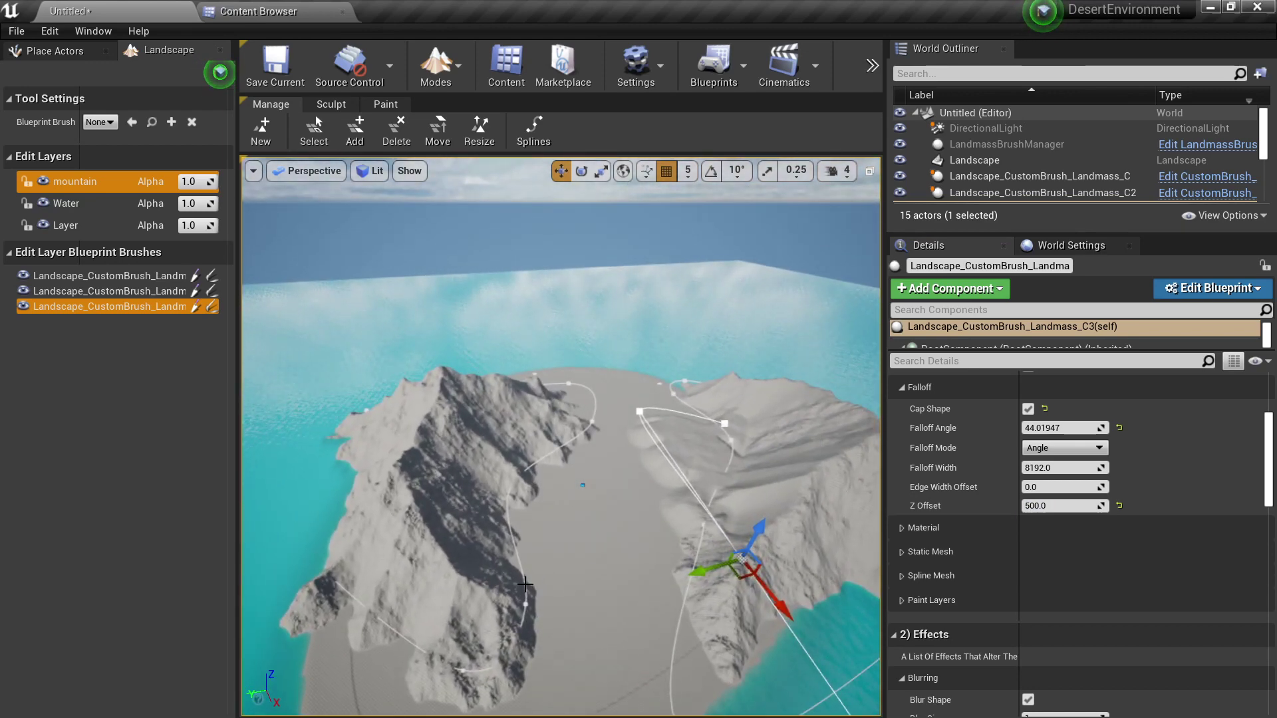
{"action": "left_click", "coordinate": [525, 584]}
{"action": "left_click_drag", "start_coordinate": [482, 508], "coordinate": [548, 368], "text": "alt"}
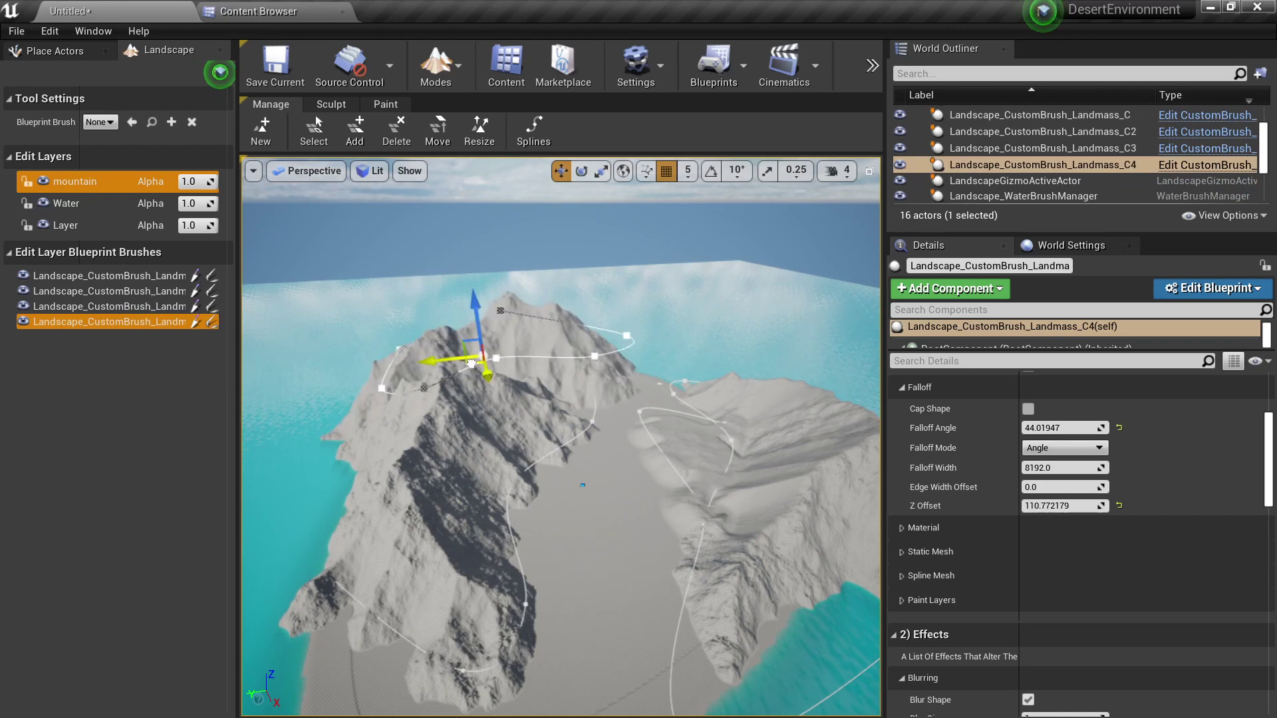
Nudge the duplicated mountain brush slightly upward along its vertical axis.
{"action": "key", "text": "w"}
{"action": "right_click_drag", "start_coordinate": [471, 363], "coordinate": [480, 352]}
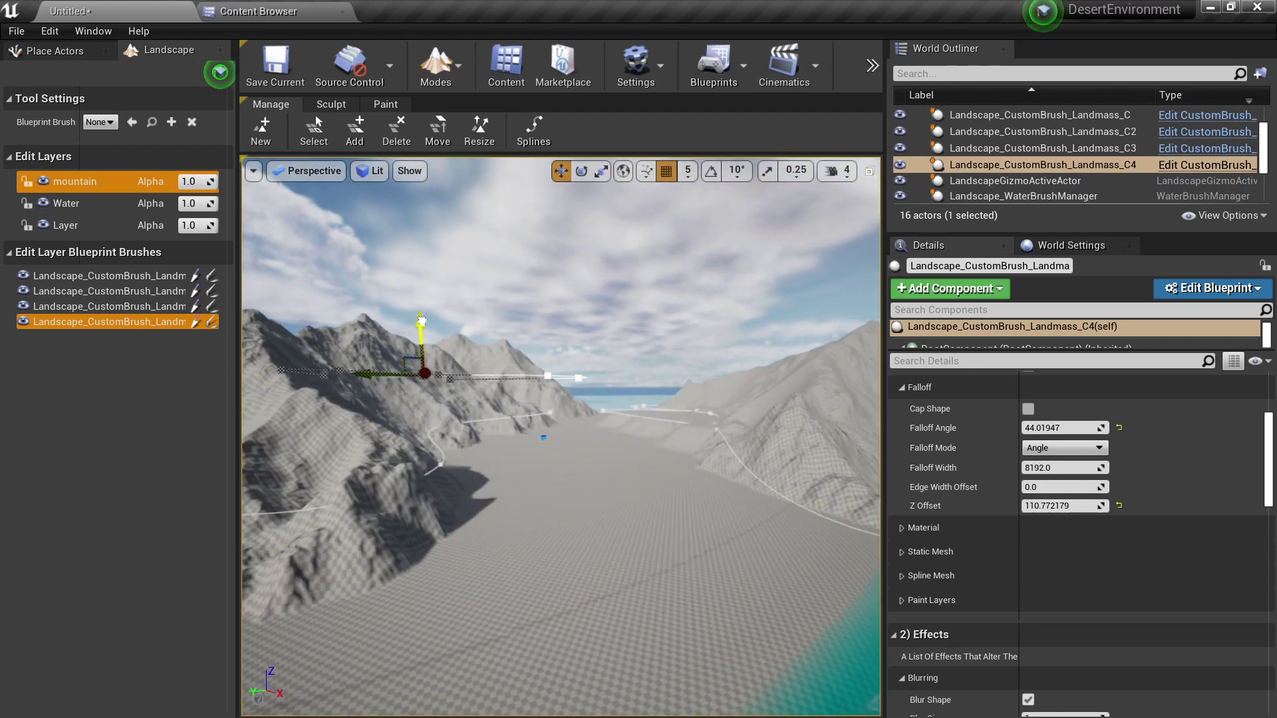
{"action": "mouse_move", "coordinate": [421, 320]}
{"action": "left_mouse_down"}
{"action": "mouse_move", "coordinate": [409, 180]}
{"action": "mouse_move", "coordinate": [399, 233]}
{"action": "mouse_move", "coordinate": [418, 303]}
{"action": "left_mouse_up"}
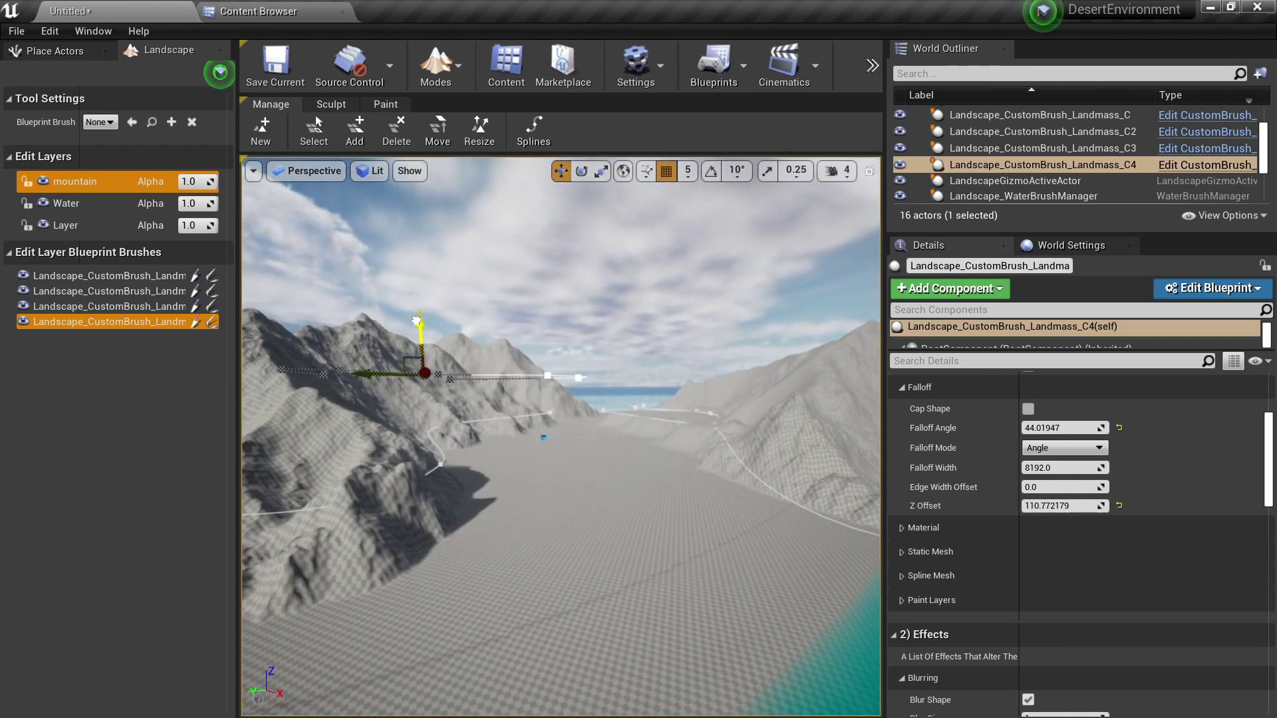
Set the duplicated mountain brush's Terrace Alpha to 500 to cut stepped terraces into its slopes.
{"action": "right_click_drag", "start_coordinate": [409, 309], "coordinate": [414, 337]}
{"action": "key", "text": "s"}
{"action": "key", "text": "w"}
{"action": "right_click_drag", "start_coordinate": [692, 489], "coordinate": [714, 503]}
{"action": "key", "text": "w"}
{"action": "right_click_drag", "start_coordinate": [415, 299], "coordinate": [416, 298]}
{"action": "scroll", "coordinate": [1164, 562], "scroll_direction": "down", "scroll_amount": 10}
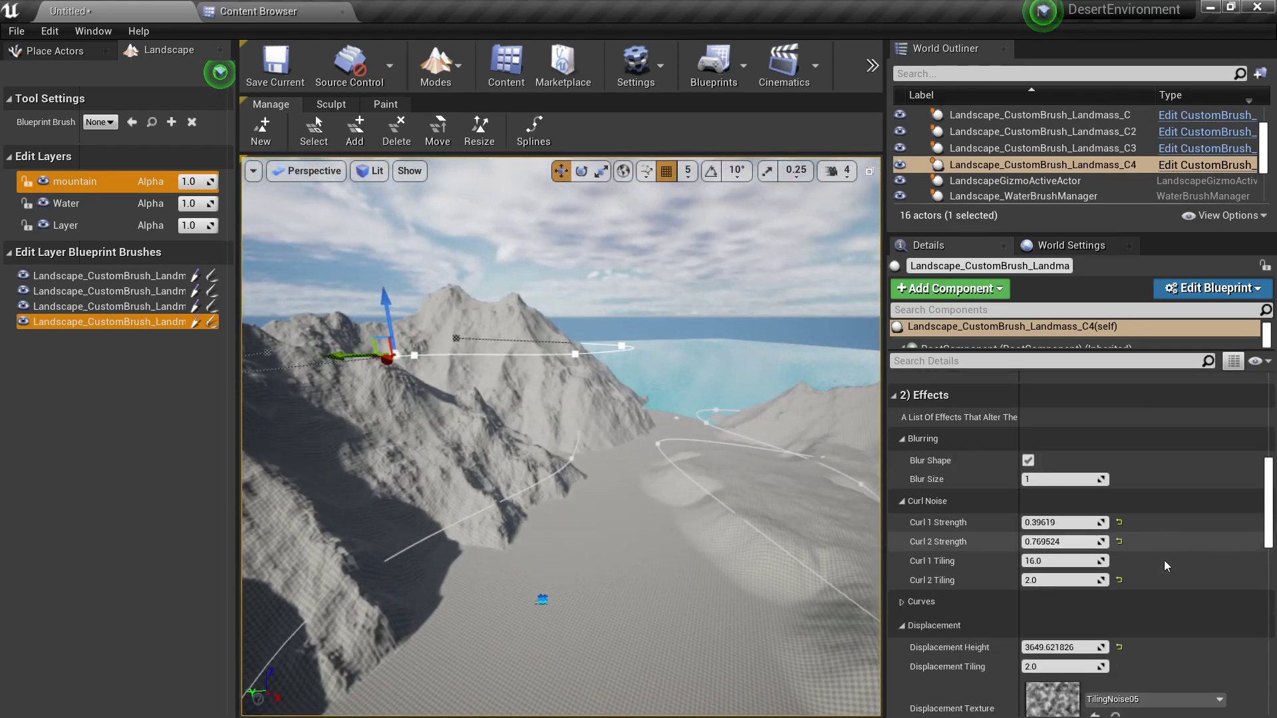
{"action": "scroll", "coordinate": [1164, 560], "scroll_direction": "down", "scroll_amount": 4}
{"action": "right_click_drag", "start_coordinate": [713, 485], "coordinate": [718, 479]}
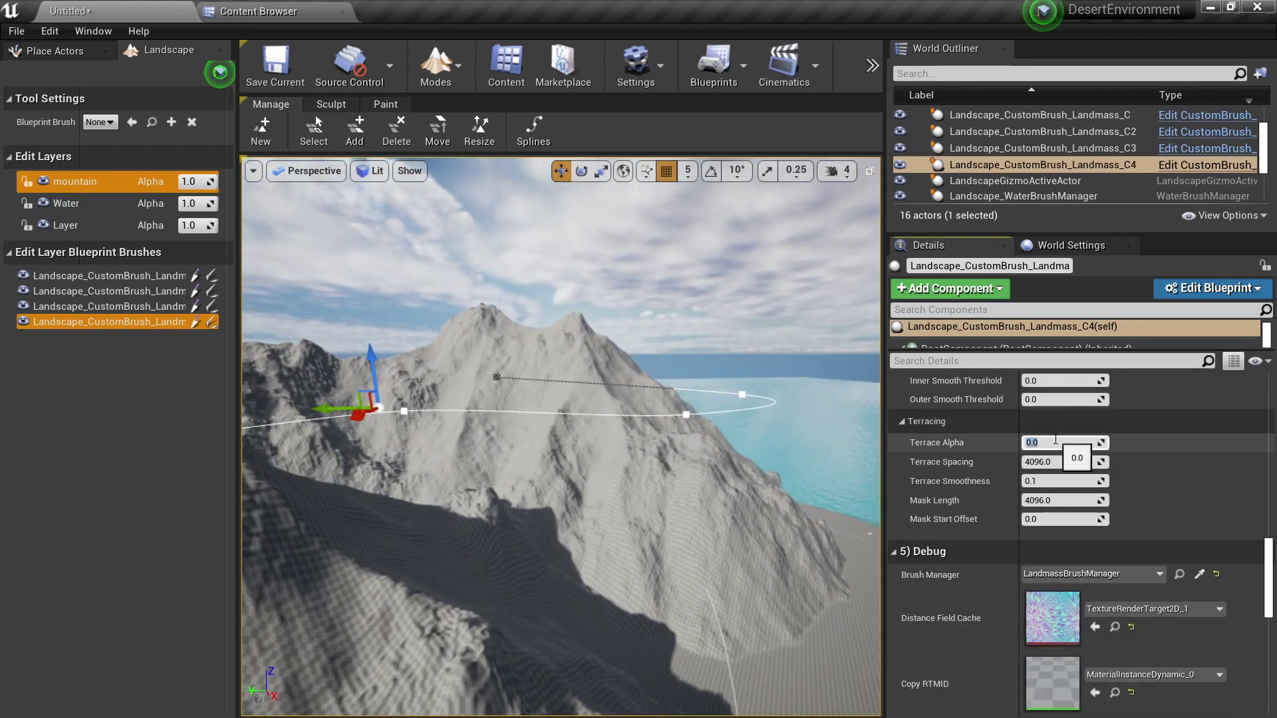
{"action": "key", "text": "Return"}
{"action": "right_click_drag", "start_coordinate": [587, 485], "coordinate": [590, 482]}
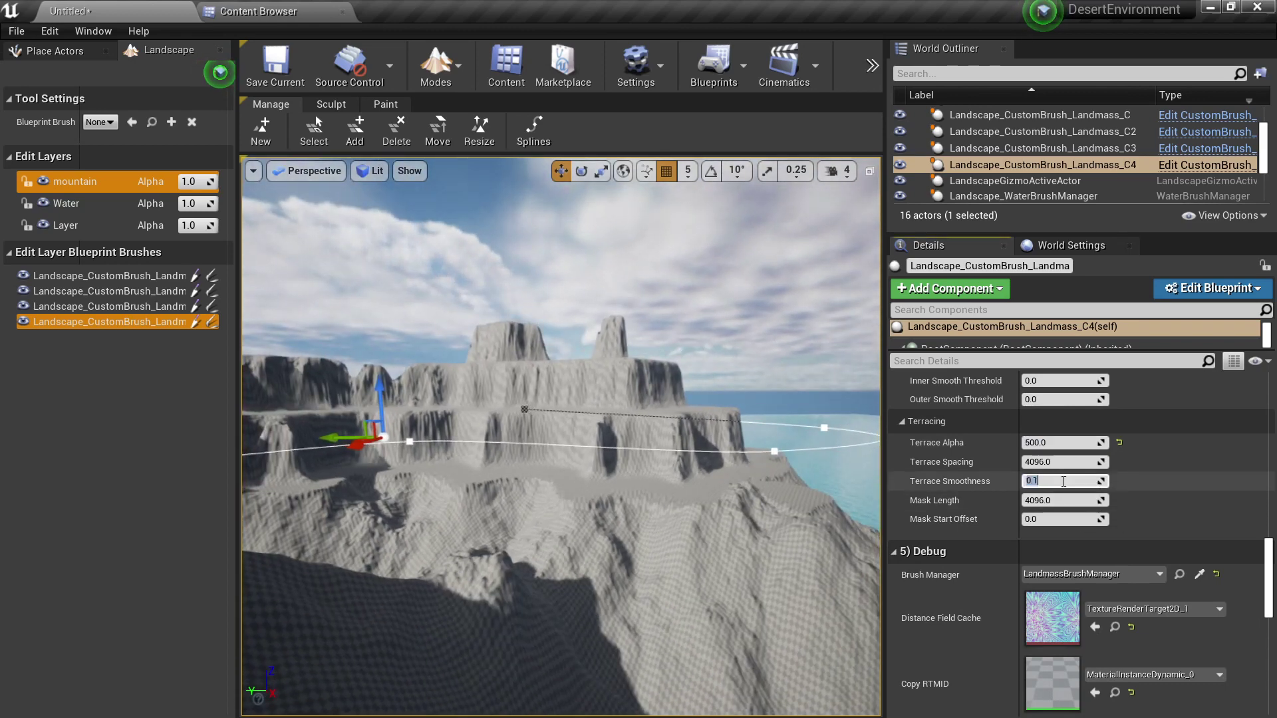
Try a Terrace Smoothness of 1 on the duplicated mountain brush and settle on 0.2.
{"action": "left_click", "coordinate": [1037, 483]}
{"action": "type", "text": "1"}
{"action": "key", "text": "Return"}
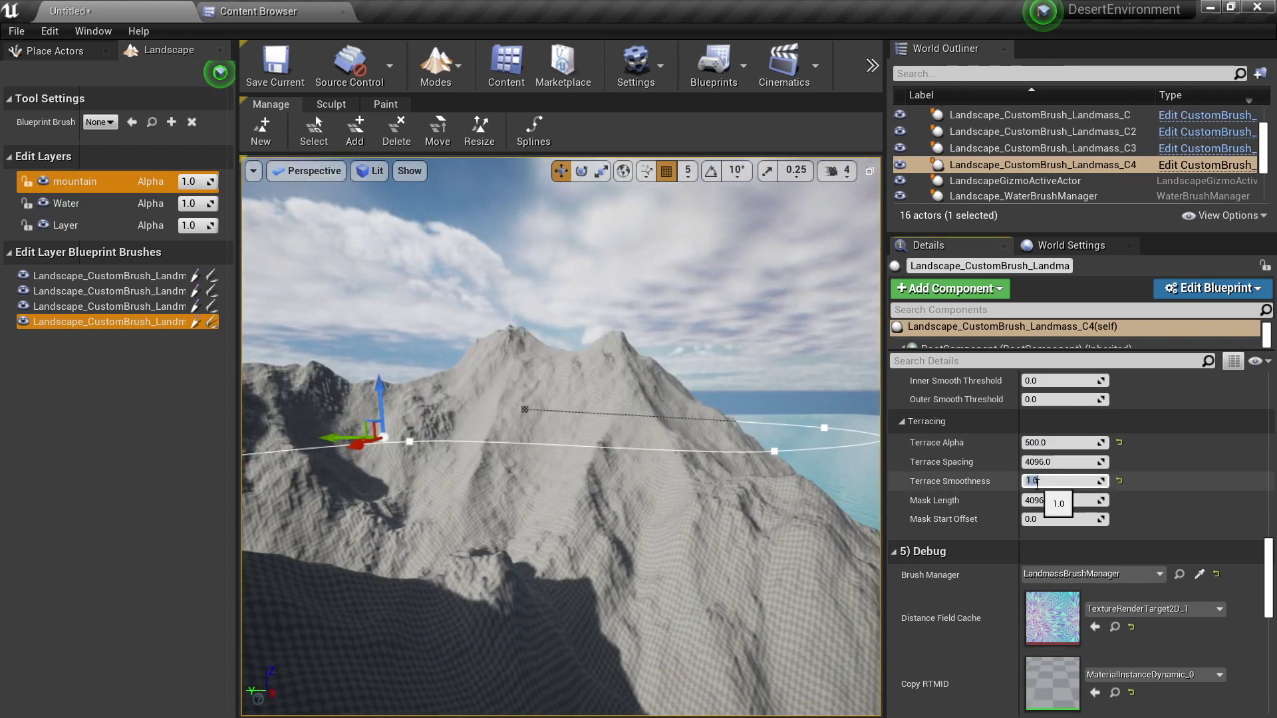
{"action": "type", "text": "0.2"}
{"action": "key", "text": "Return"}
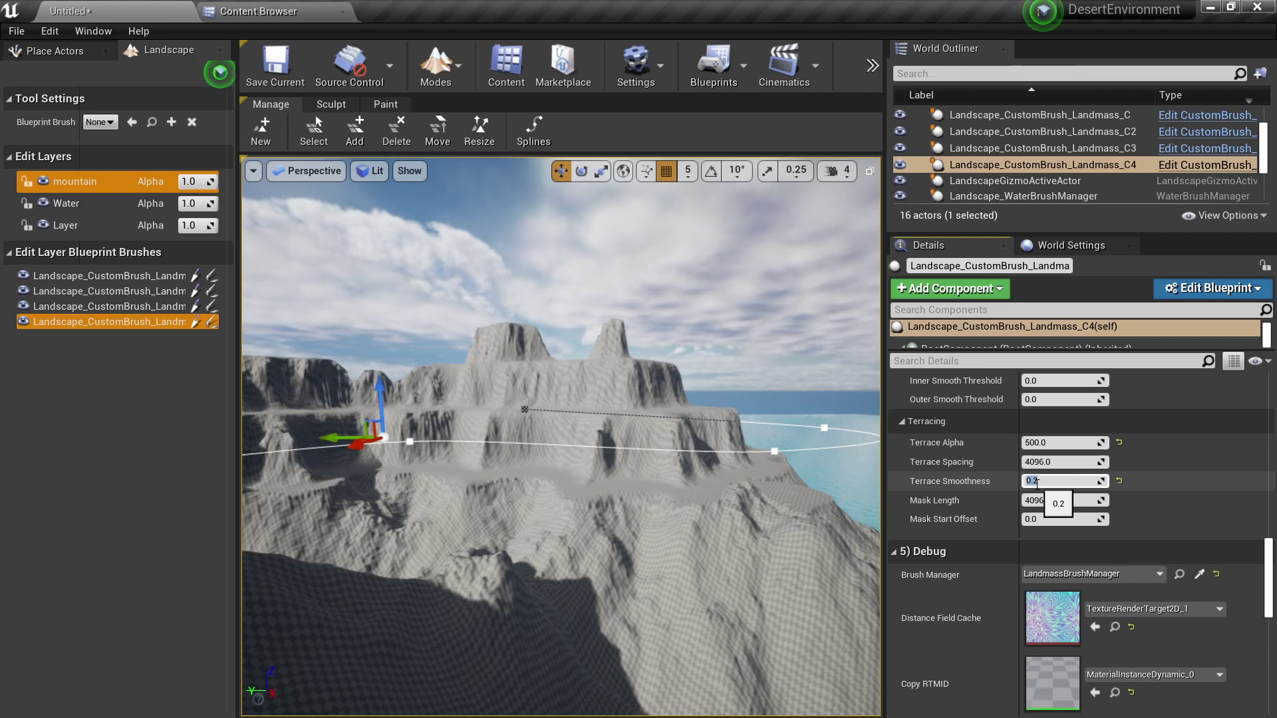
Try Terrace Spacing values of 2048, 1024 and 512 on the mountain brush and settle on 1024.
{"action": "left_click", "coordinate": [1065, 461]}
{"action": "type", "text": "2048"}
{"action": "key", "text": "Return"}
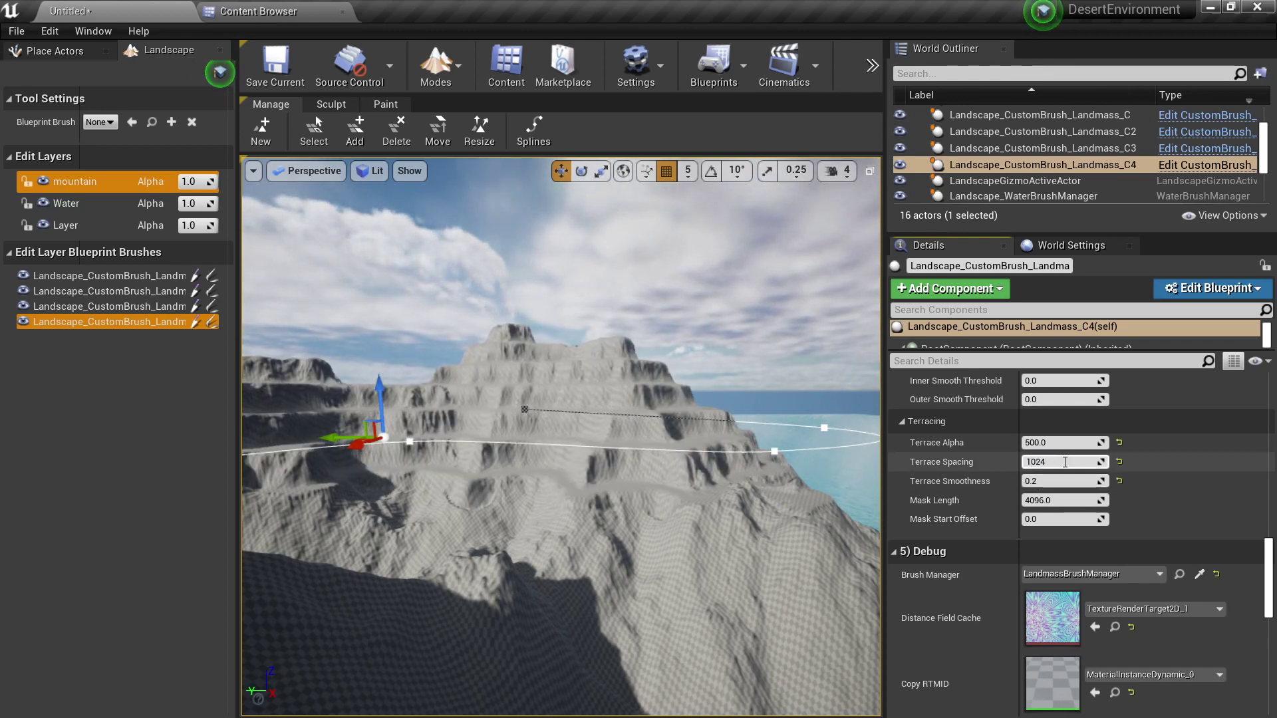
{"action": "type", "text": "1024"}
{"action": "key", "text": "Return"}
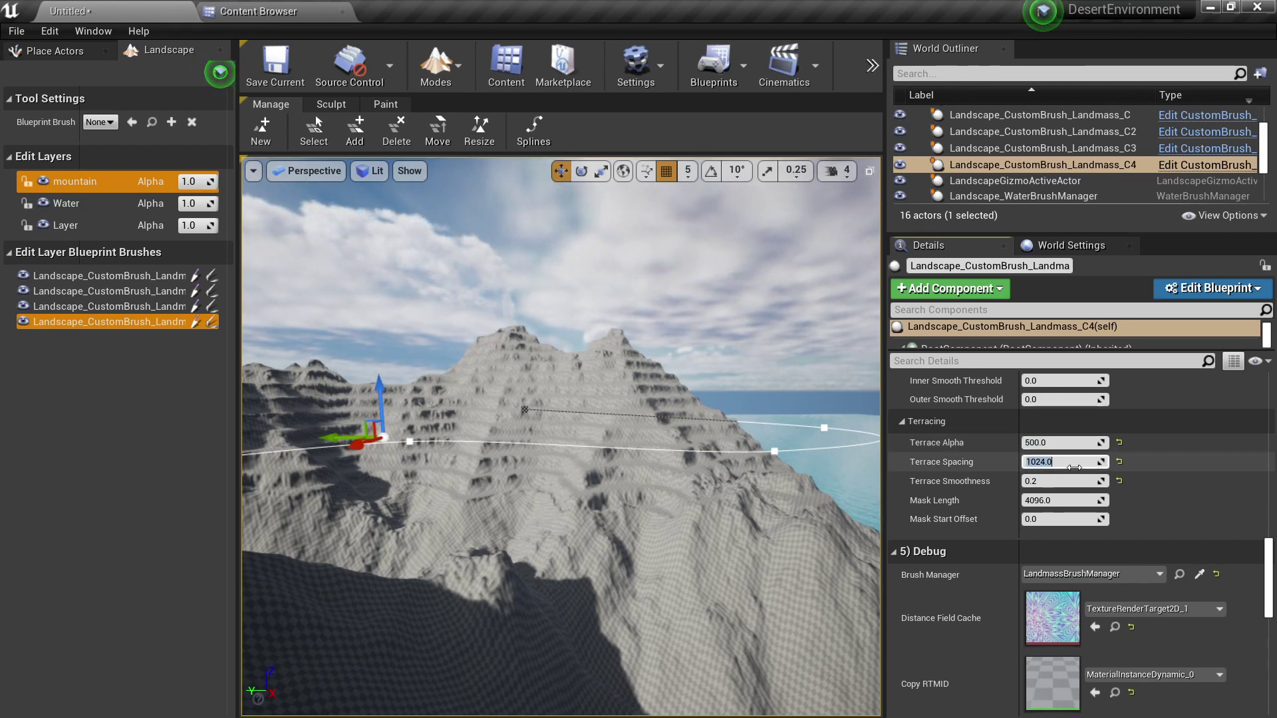
{"action": "type", "text": "512"}
{"action": "key", "text": "Return"}
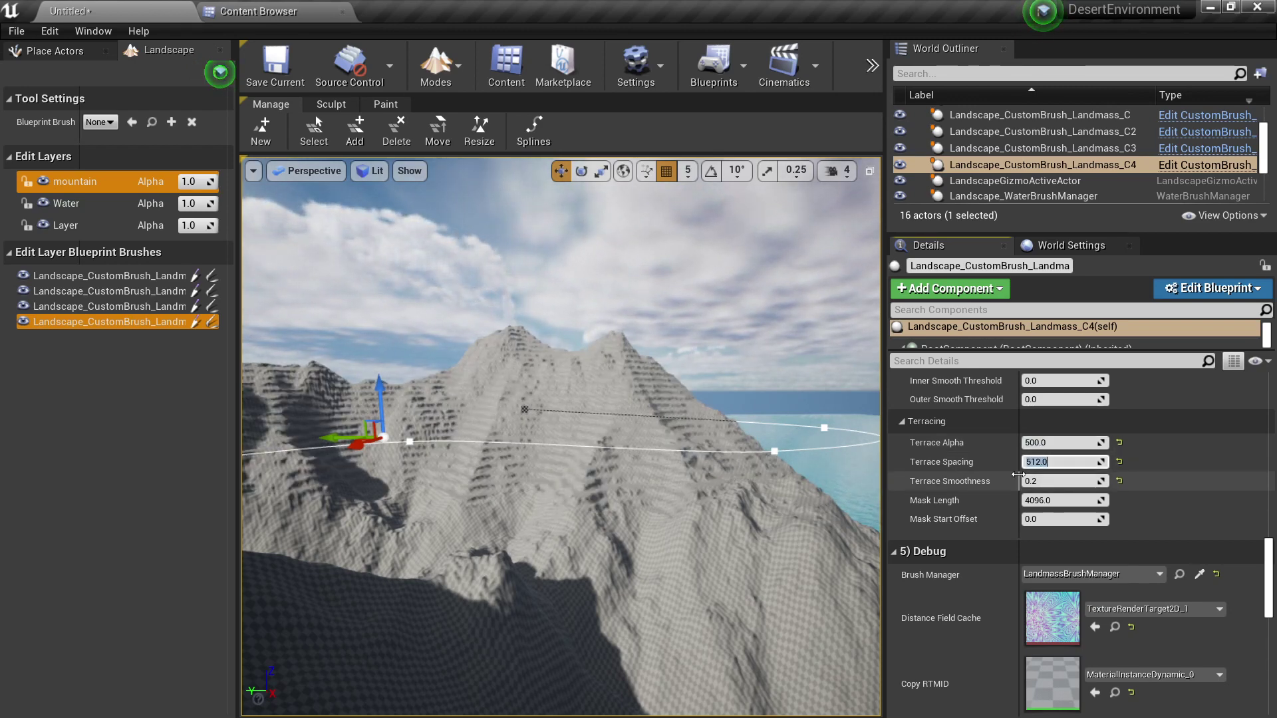
{"action": "type", "text": "1024"}
{"action": "key", "text": "Return"}
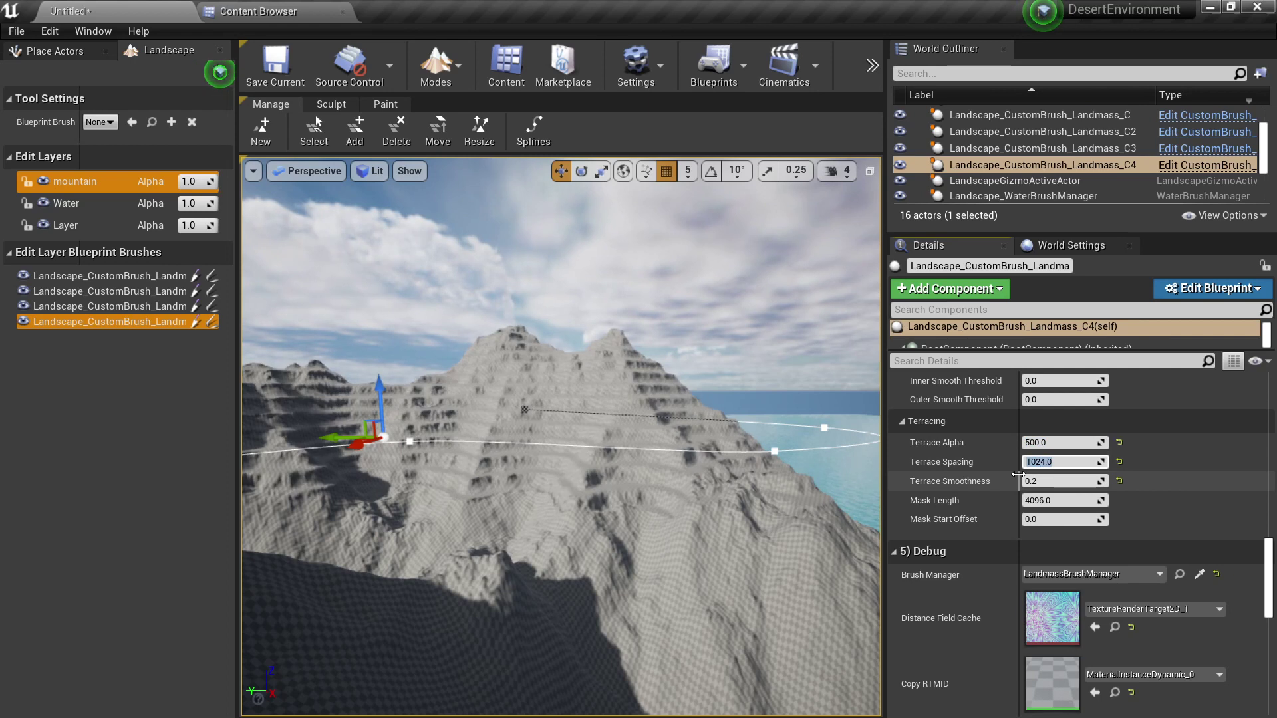
Try a Mask Length of 8196, reset it to its default, and set the Mask Start Offset to 10000.
{"action": "left_click", "coordinate": [1058, 499]}
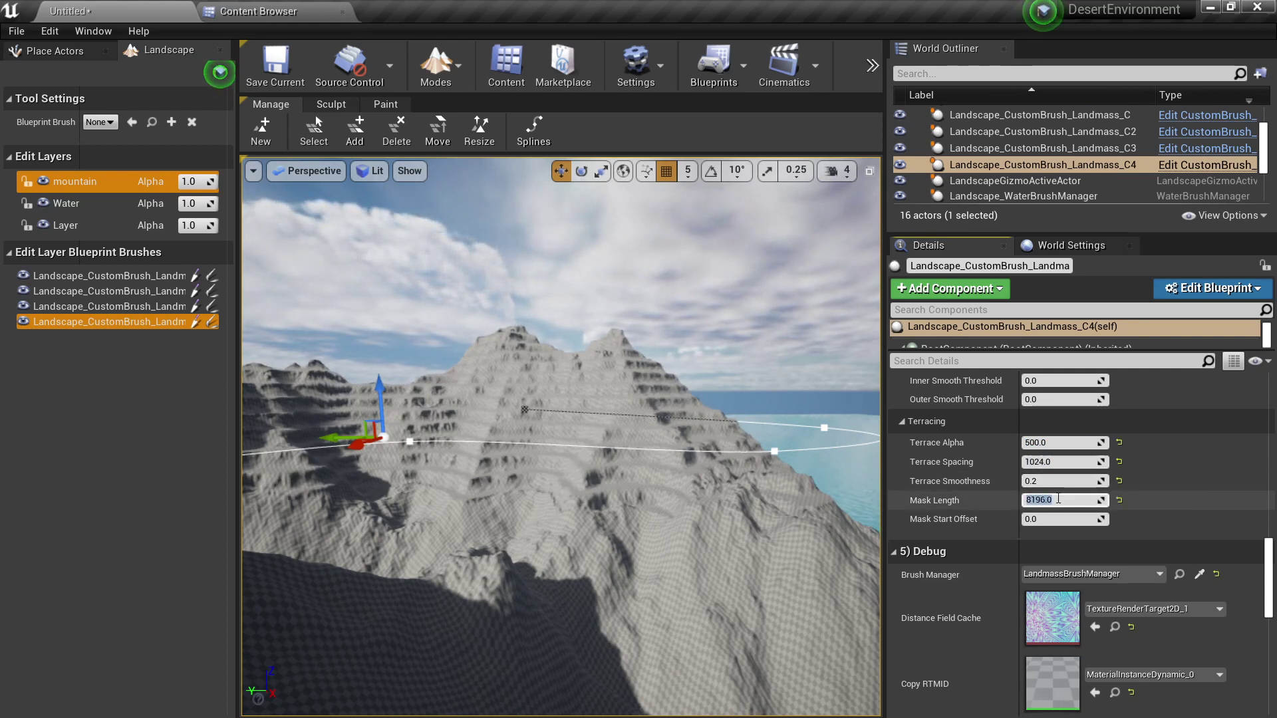
{"action": "left_click", "coordinate": [1119, 500]}
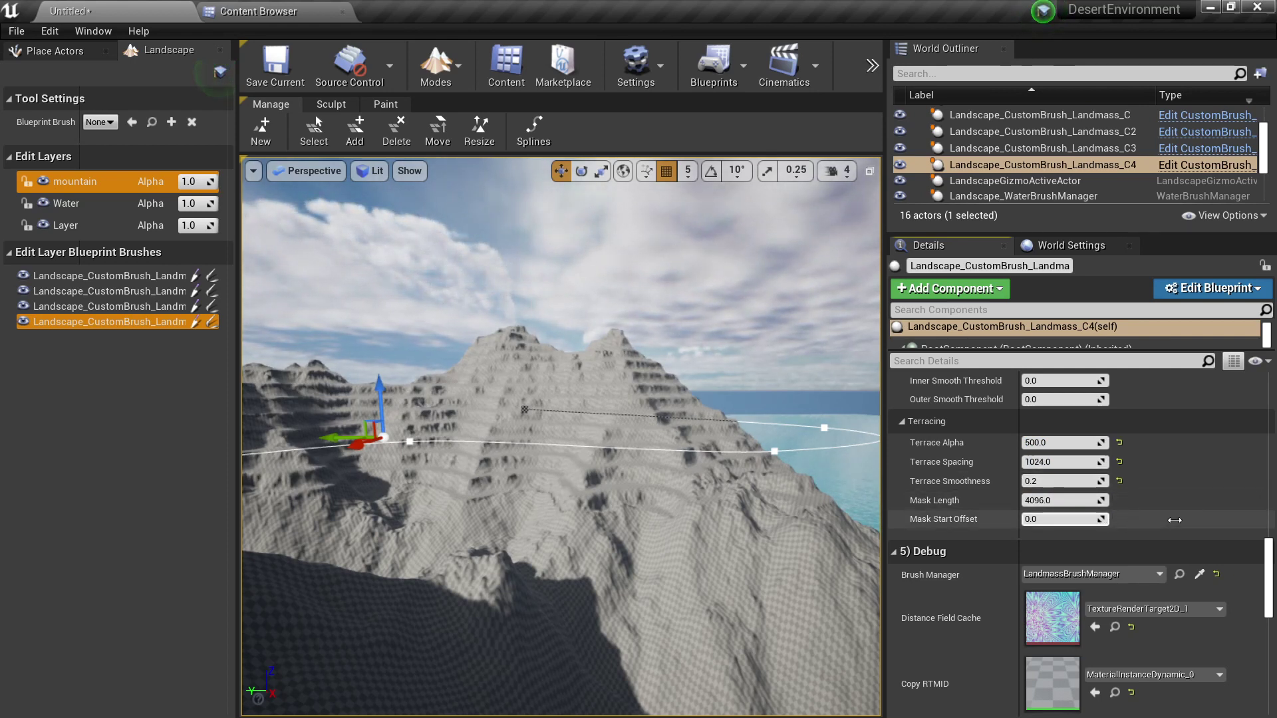
{"action": "left_click", "coordinate": [1030, 523]}
{"action": "type", "text": "500.0"}
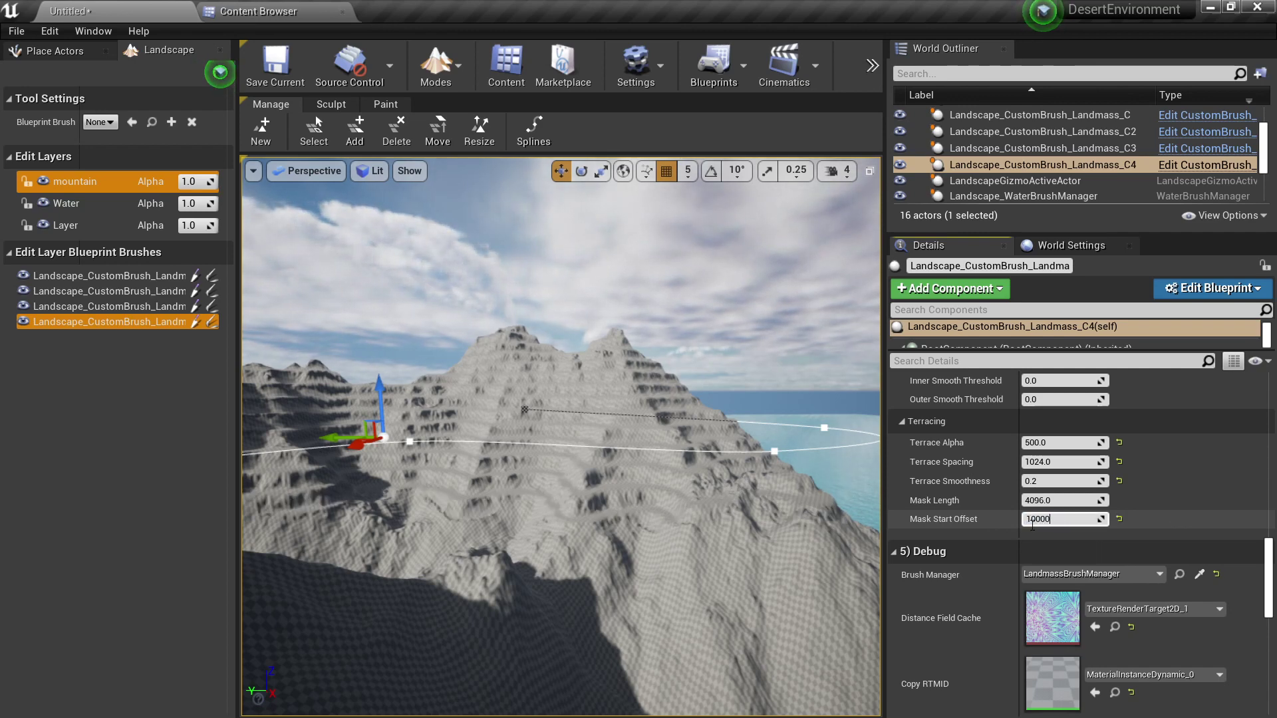
{"action": "key", "text": "Return"}
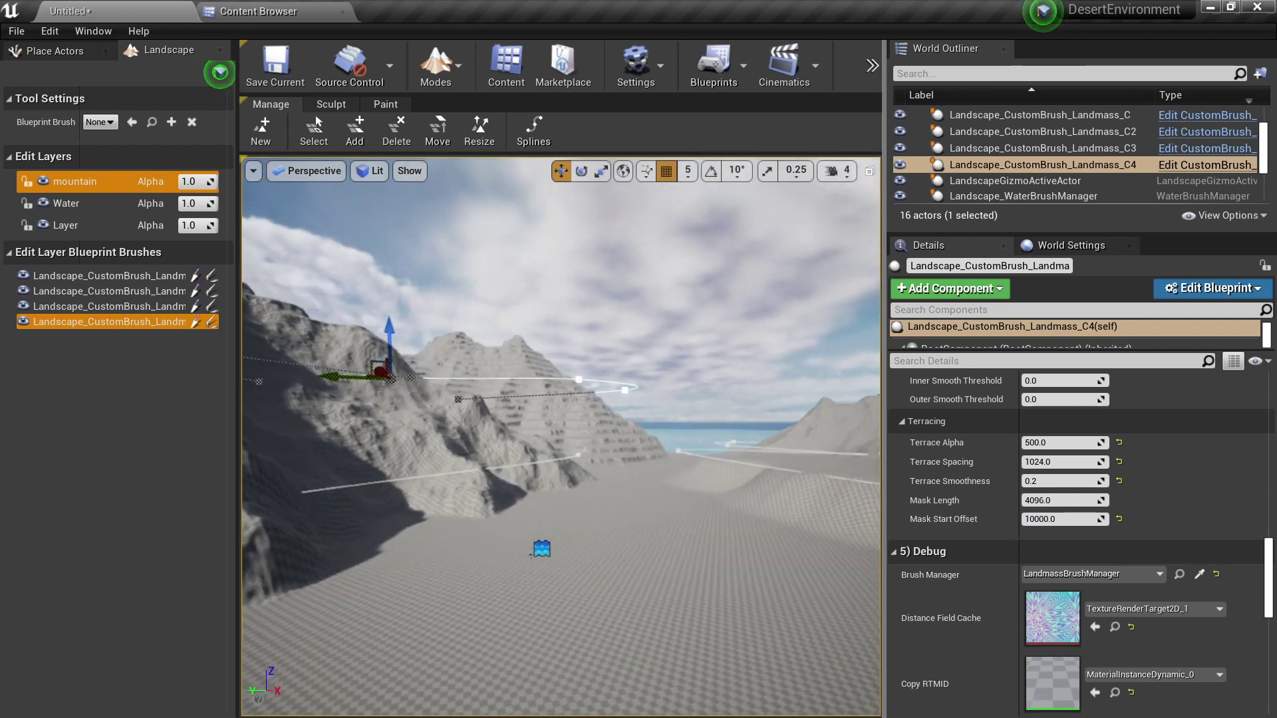
{"action": "right_click_drag", "start_coordinate": [561, 499], "coordinate": [551, 499]}
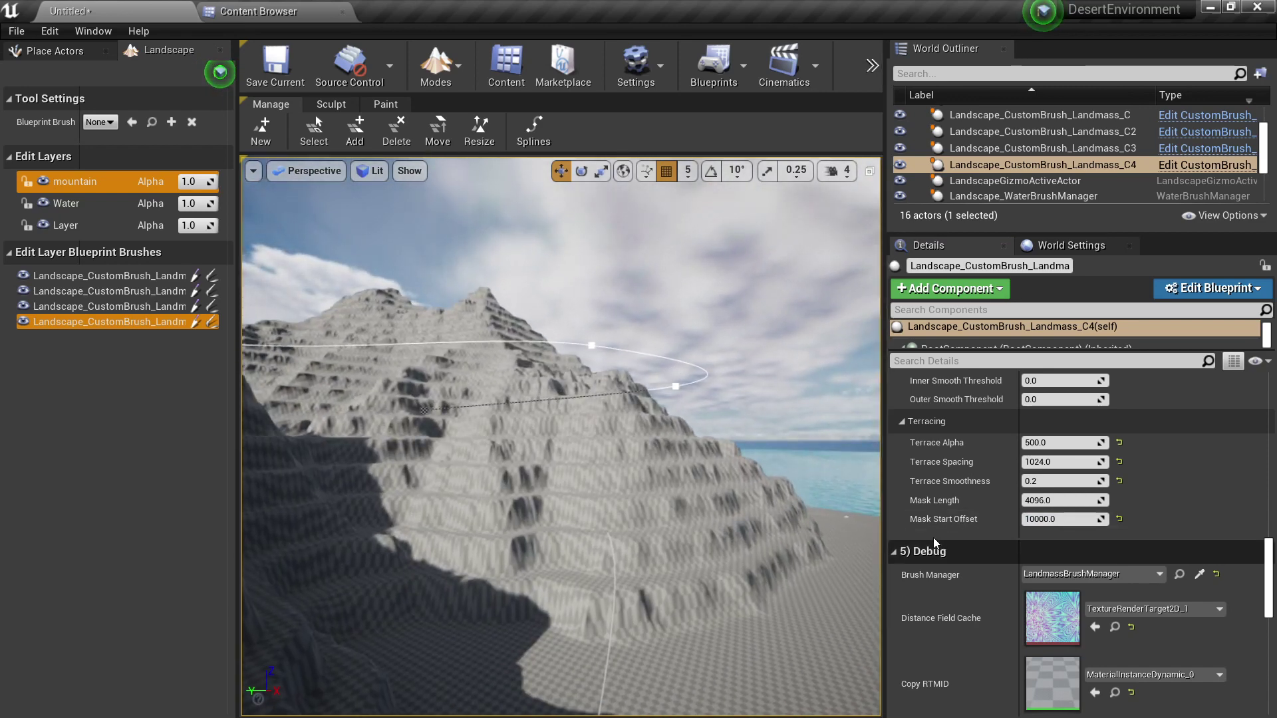
Set the terraced mountain brush's Outer Smooth Threshold to 1000.
{"action": "scroll", "coordinate": [975, 506], "scroll_direction": "up", "scroll_amount": 1}
{"action": "left_click", "coordinate": [1050, 429]}
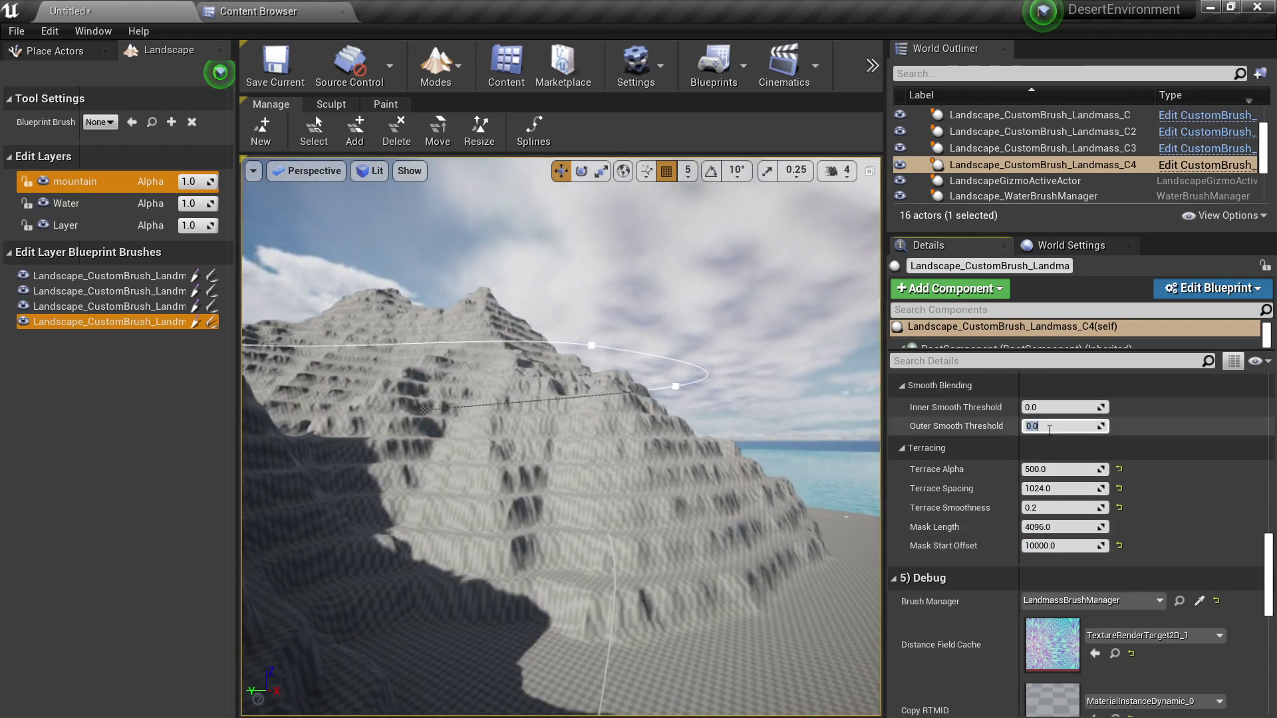
{"action": "type", "text": "1000"}
{"action": "key", "text": "Return"}
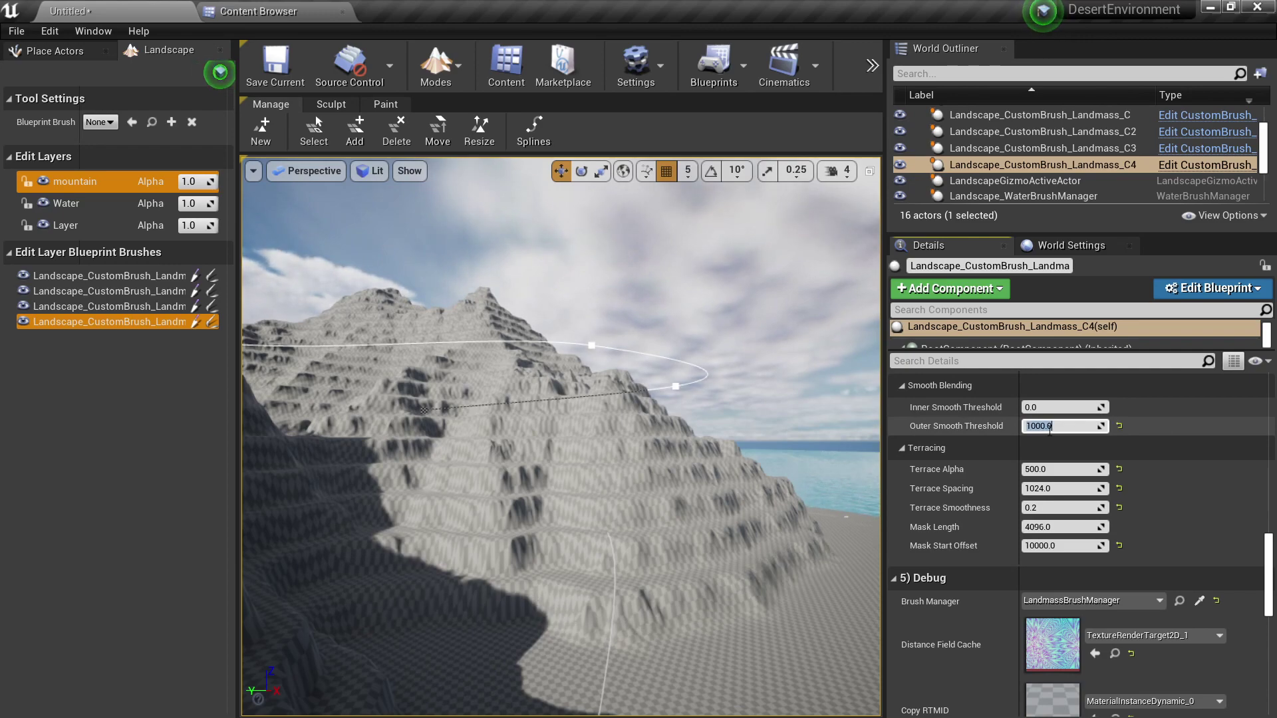
Find the Water Body River actor and place it on the valley floor near the coast.
{"action": "mouse_move", "coordinate": [799, 432]}
{"action": "right_mouse_down"}
{"action": "mouse_move", "coordinate": [798, 492]}
{"action": "mouse_move", "coordinate": [778, 479]}
{"action": "mouse_move", "coordinate": [798, 485]}
{"action": "mouse_move", "coordinate": [798, 452]}
{"action": "mouse_move", "coordinate": [685, 501]}
{"action": "mouse_move", "coordinate": [588, 485]}
{"action": "right_mouse_up"}
{"action": "left_click_drag", "start_coordinate": [473, 378], "coordinate": [473, 444]}
{"action": "mouse_move", "coordinate": [473, 445]}
{"action": "right_mouse_down"}
{"action": "mouse_move", "coordinate": [542, 409]}
{"action": "mouse_move", "coordinate": [532, 399]}
{"action": "mouse_move", "coordinate": [496, 445]}
{"action": "right_mouse_up"}
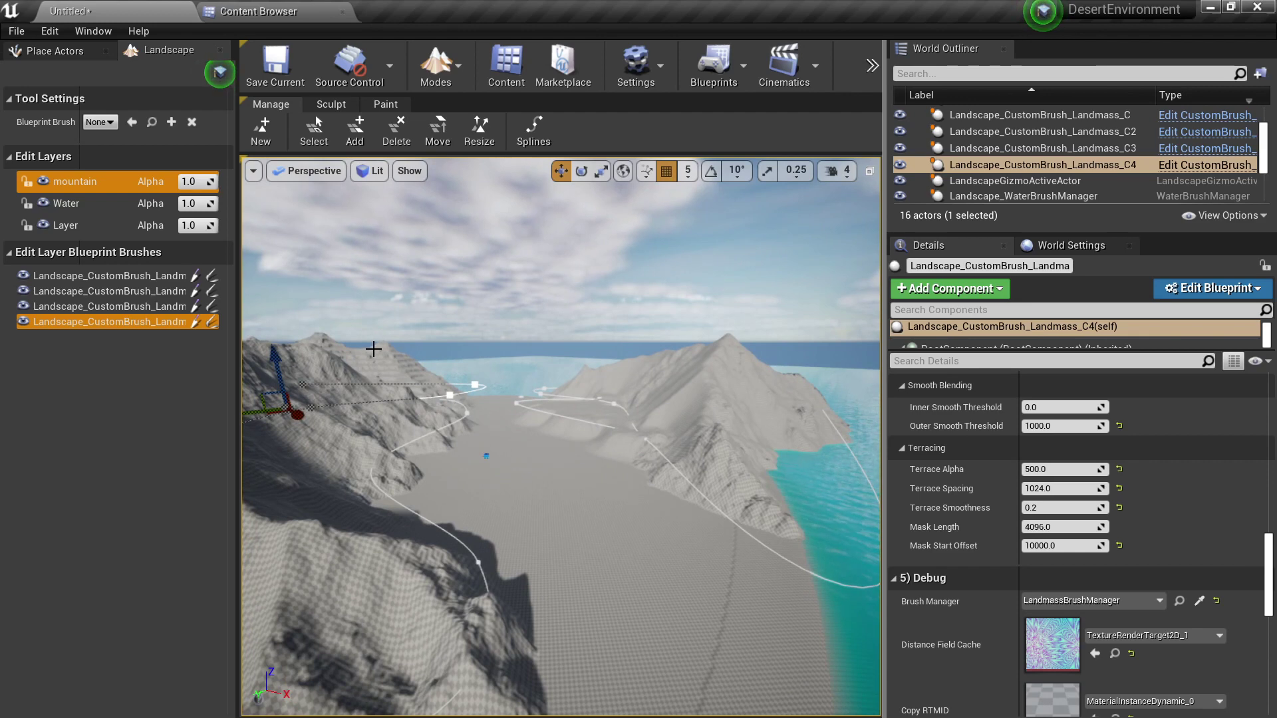
{"action": "left_click", "coordinate": [93, 52]}
{"action": "left_click", "coordinate": [84, 70]}
{"action": "type", "text": "river"}
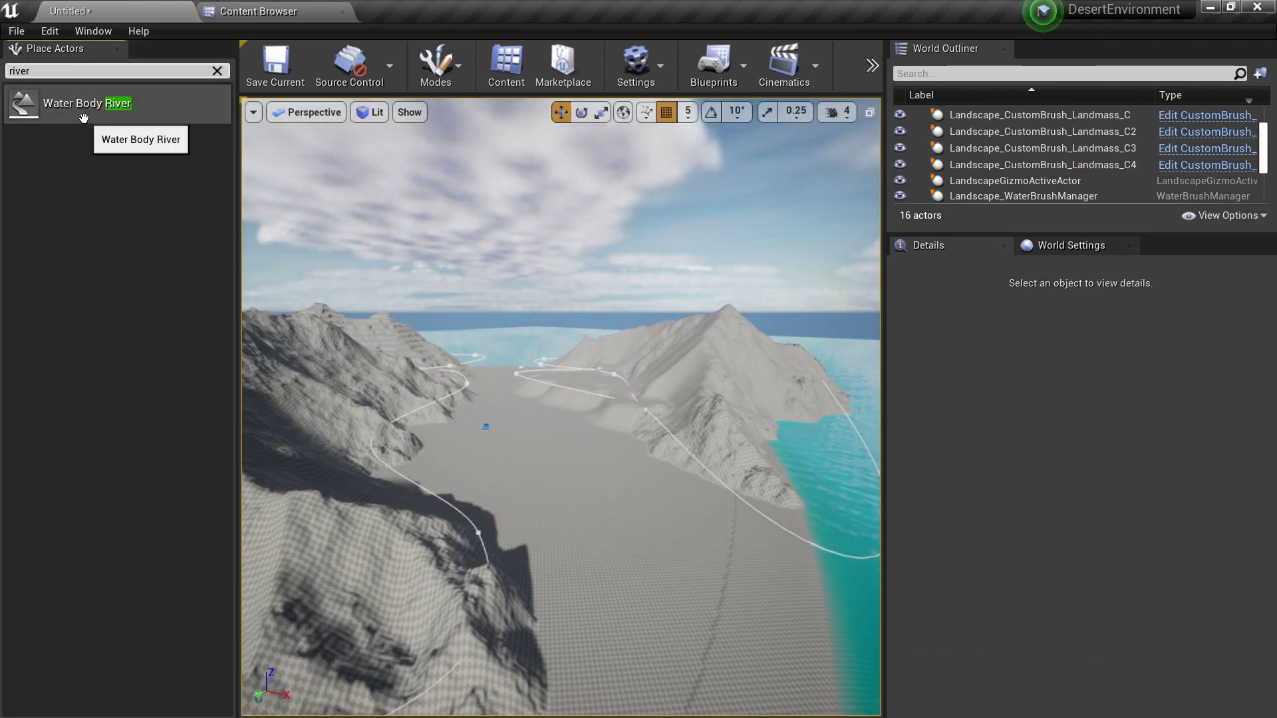
{"action": "left_click_drag", "start_coordinate": [83, 117], "coordinate": [624, 523]}
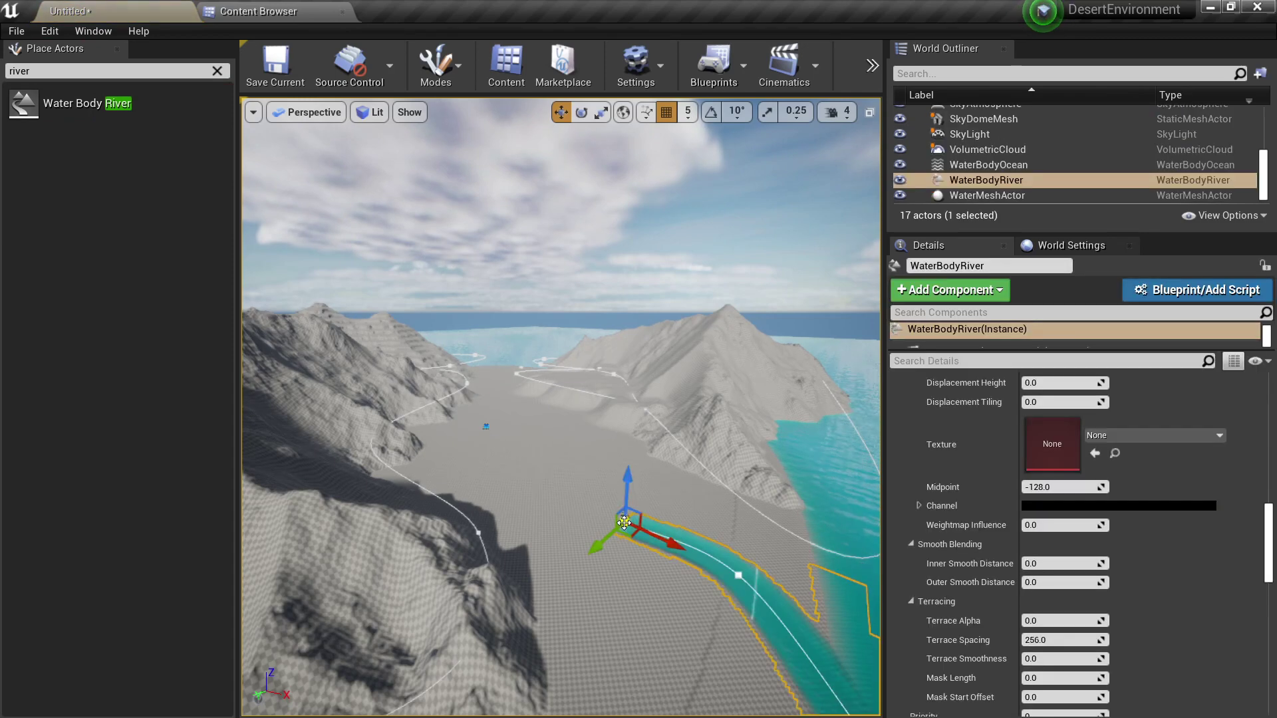
Extend the river's spline from the near coast along the valley floor to the far shore, curving it between the mountains.
{"action": "mouse_move", "coordinate": [644, 570]}
{"action": "right_mouse_down"}
{"action": "mouse_move", "coordinate": [685, 612]}
{"action": "mouse_move", "coordinate": [644, 570]}
{"action": "right_mouse_up"}
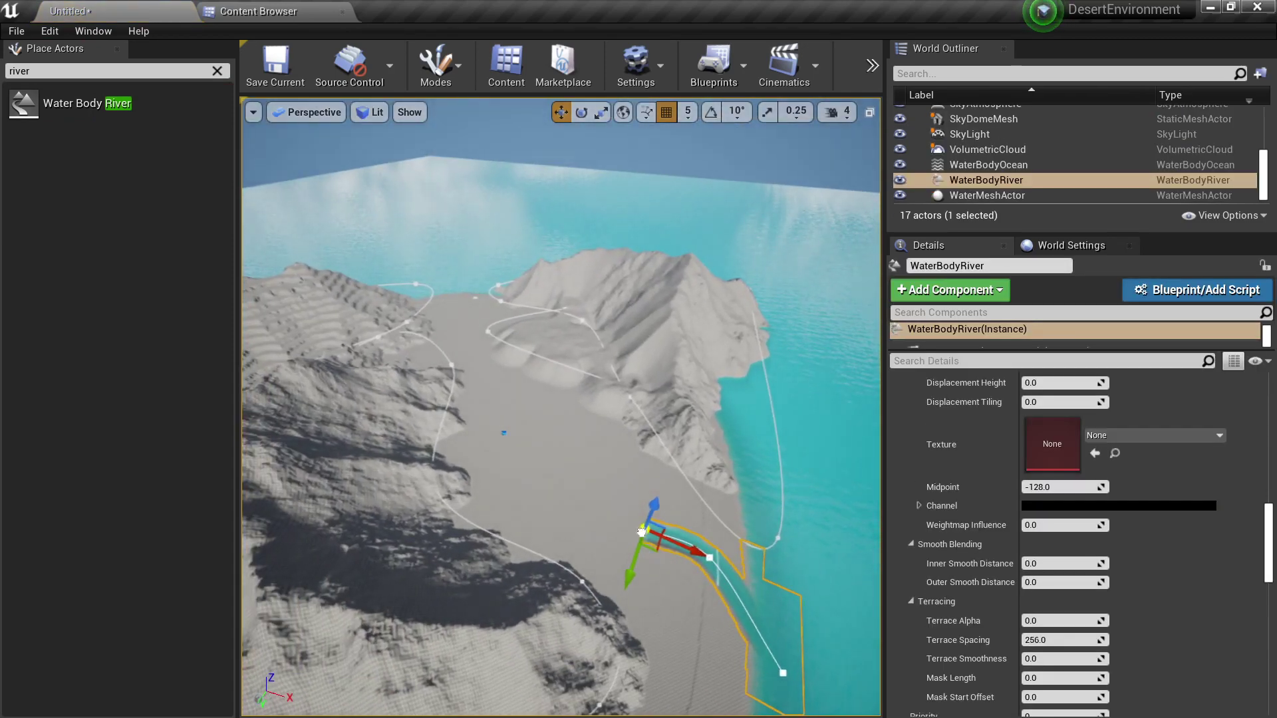
{"action": "left_click", "coordinate": [642, 530]}
{"action": "left_click_drag", "start_coordinate": [651, 547], "coordinate": [502, 298]}
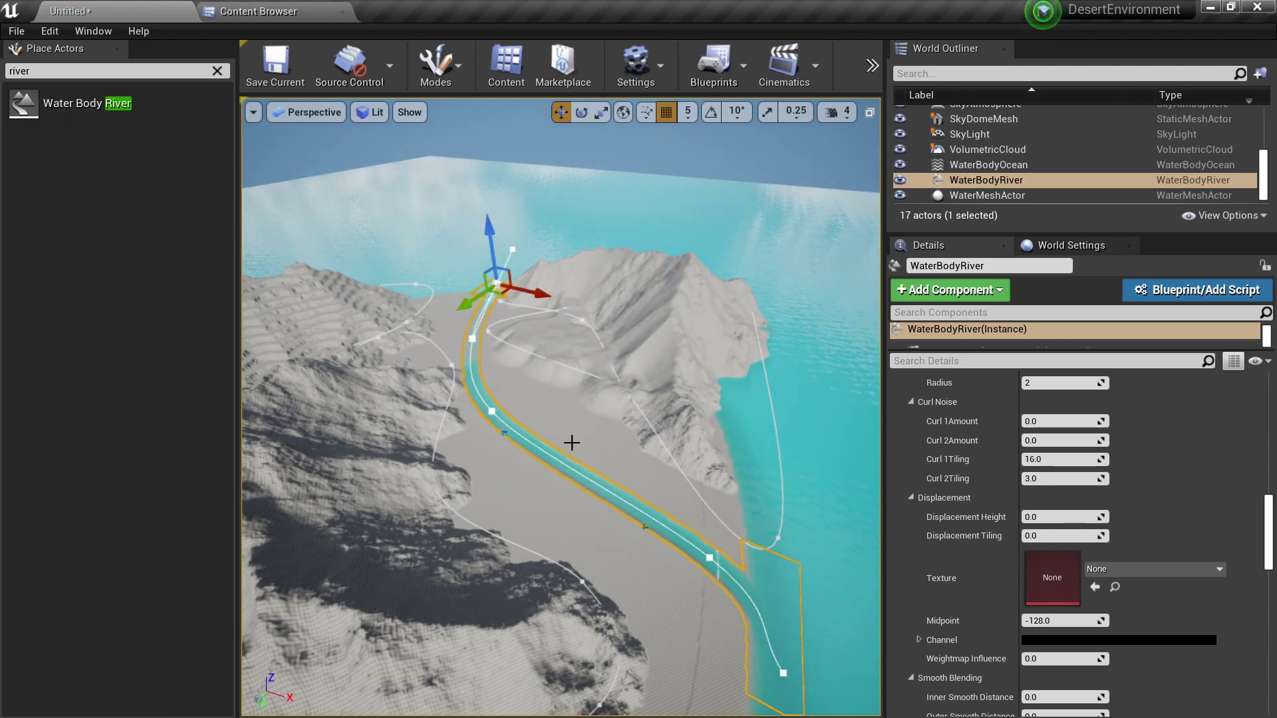
Return to landscape editing and create a new edit layer above the mountain layer.
{"action": "right_click_drag", "start_coordinate": [572, 443], "coordinate": [715, 402]}
{"action": "left_click", "coordinate": [638, 410]}
{"action": "key", "text": "shift+2"}
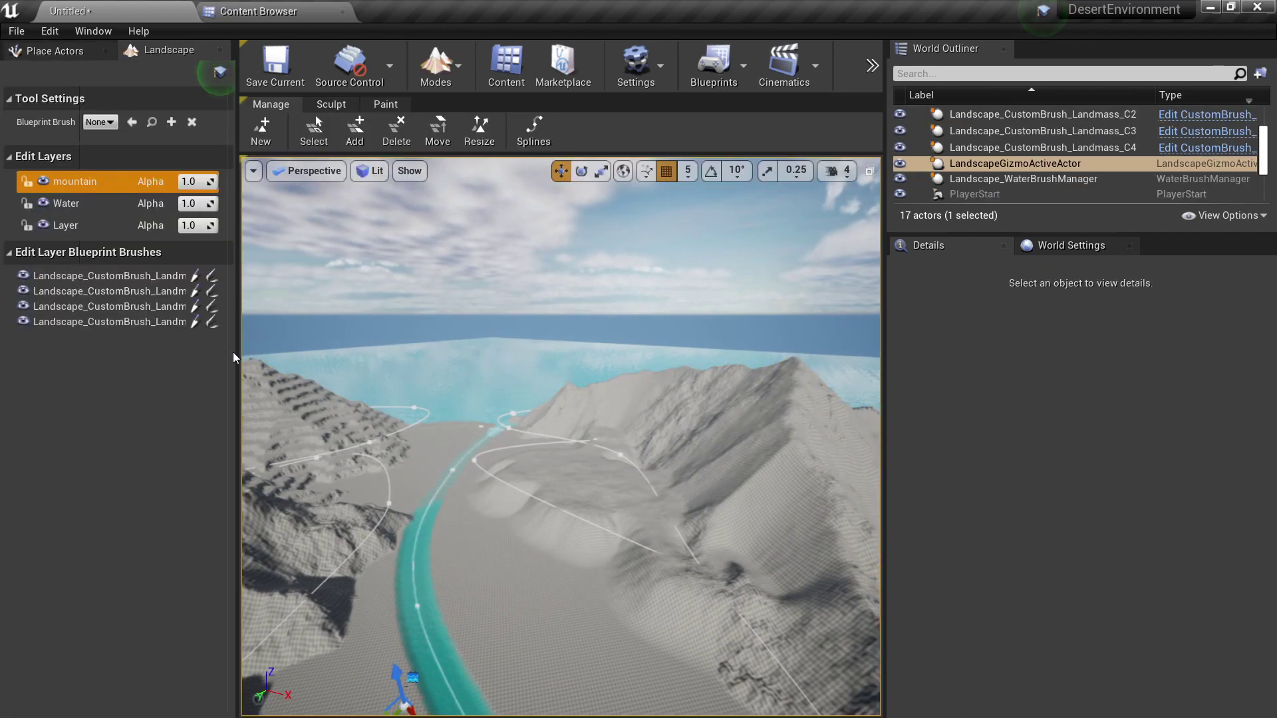
{"action": "right_click", "coordinate": [96, 178]}
{"action": "left_click", "coordinate": [126, 199]}
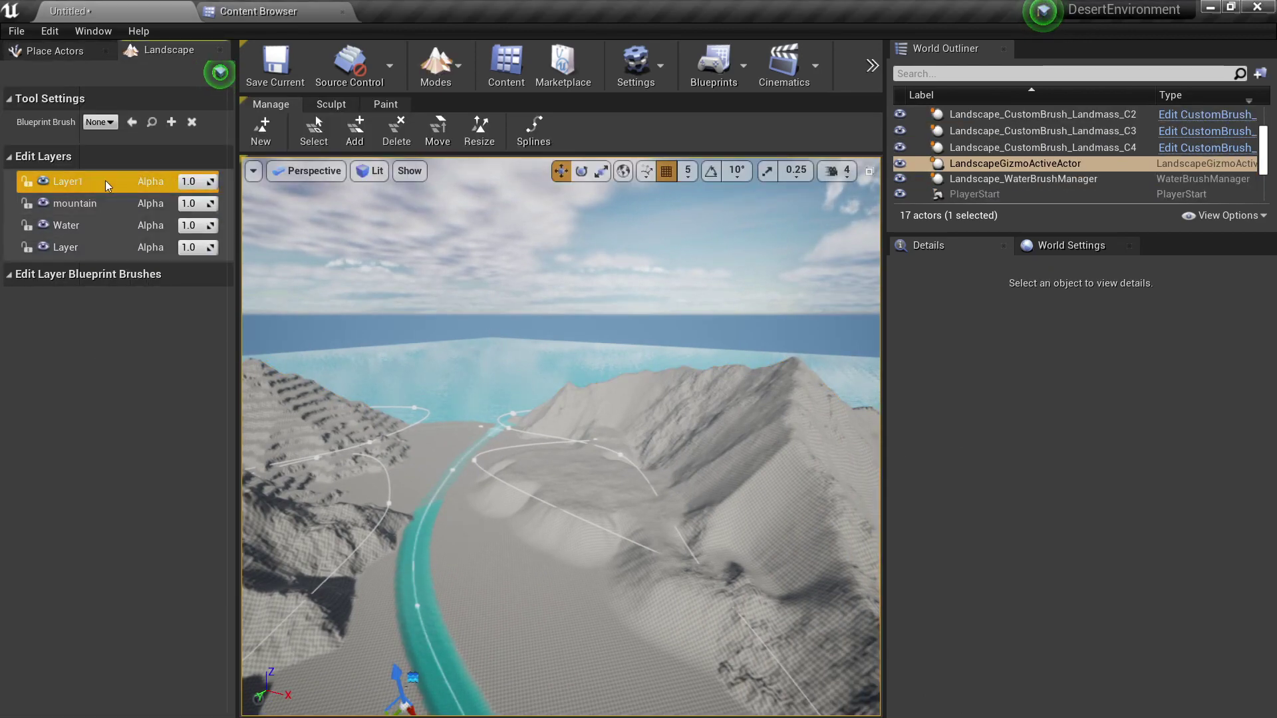
Sculpt low mounds beside the river on the new layer with tool strength about 0.34 and brush size about 1383.
{"action": "left_click", "coordinate": [332, 106]}
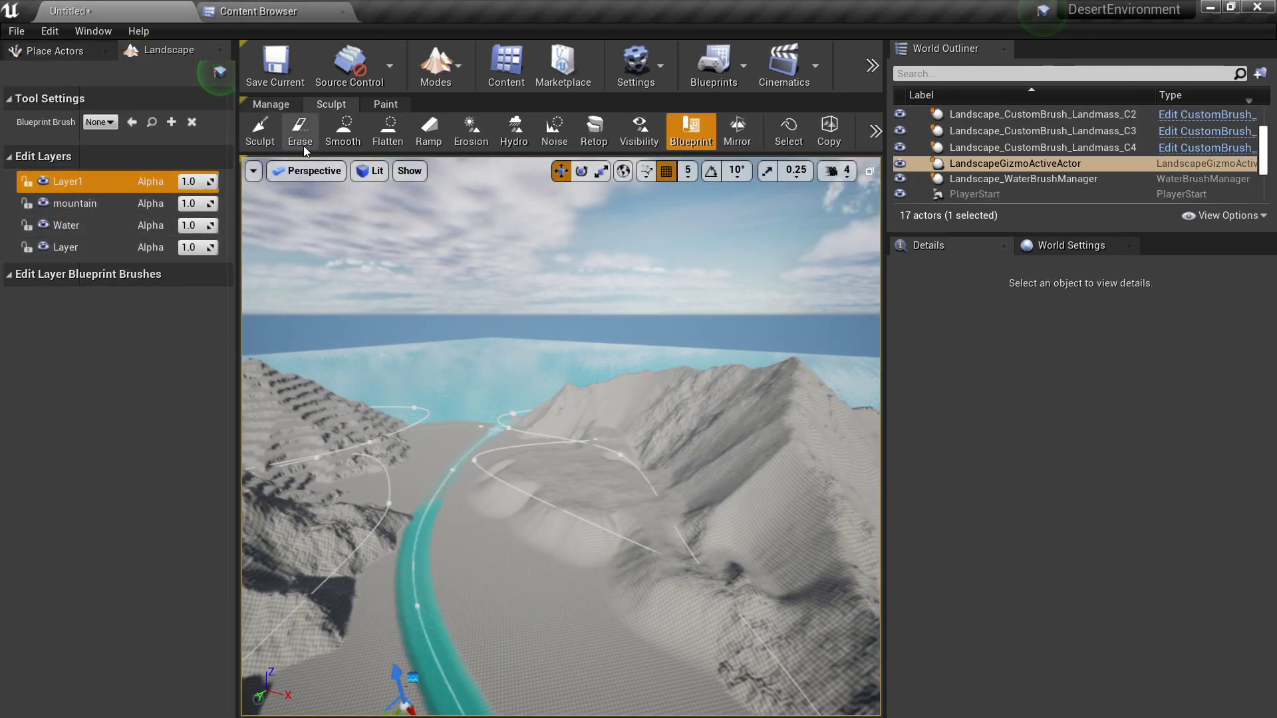
{"action": "left_click", "coordinate": [261, 134]}
{"action": "mouse_move", "coordinate": [562, 462]}
{"action": "right_mouse_down"}
{"action": "mouse_move", "coordinate": [586, 435]}
{"action": "mouse_move", "coordinate": [572, 436]}
{"action": "right_mouse_up"}
{"action": "left_click_drag", "start_coordinate": [99, 257], "coordinate": [118, 257]}
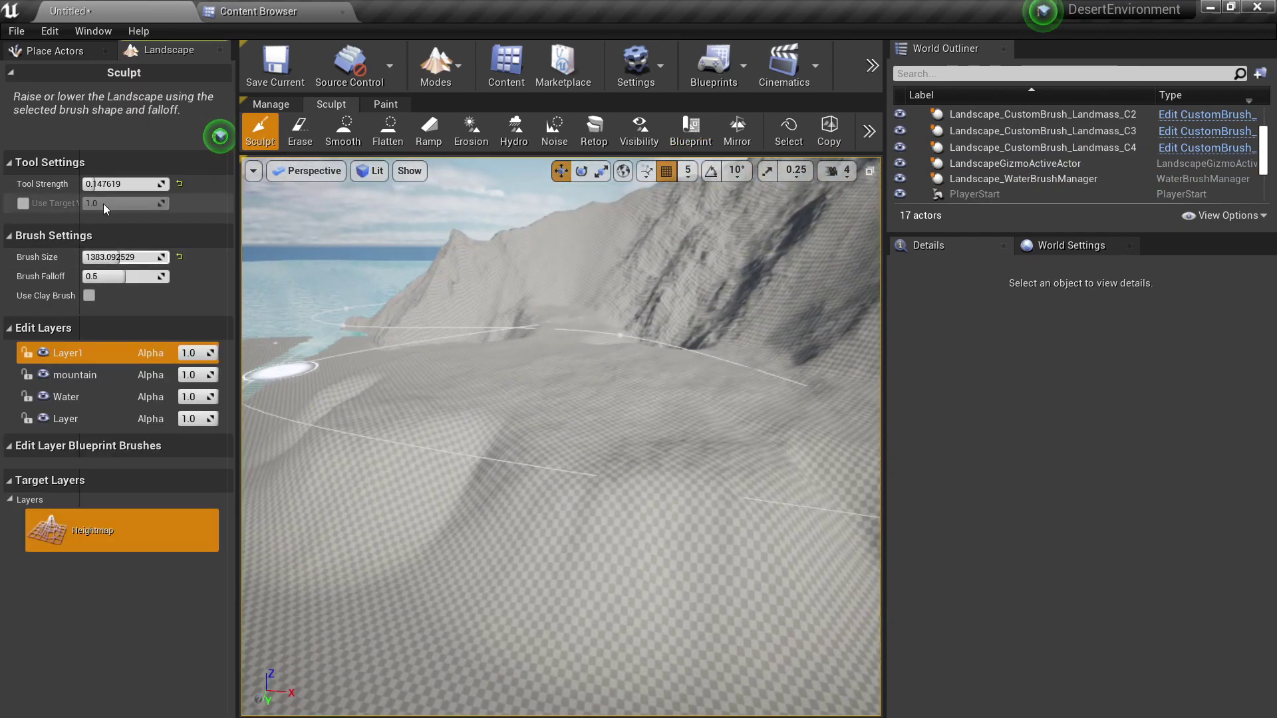
{"action": "left_click_drag", "start_coordinate": [100, 185], "coordinate": [115, 184]}
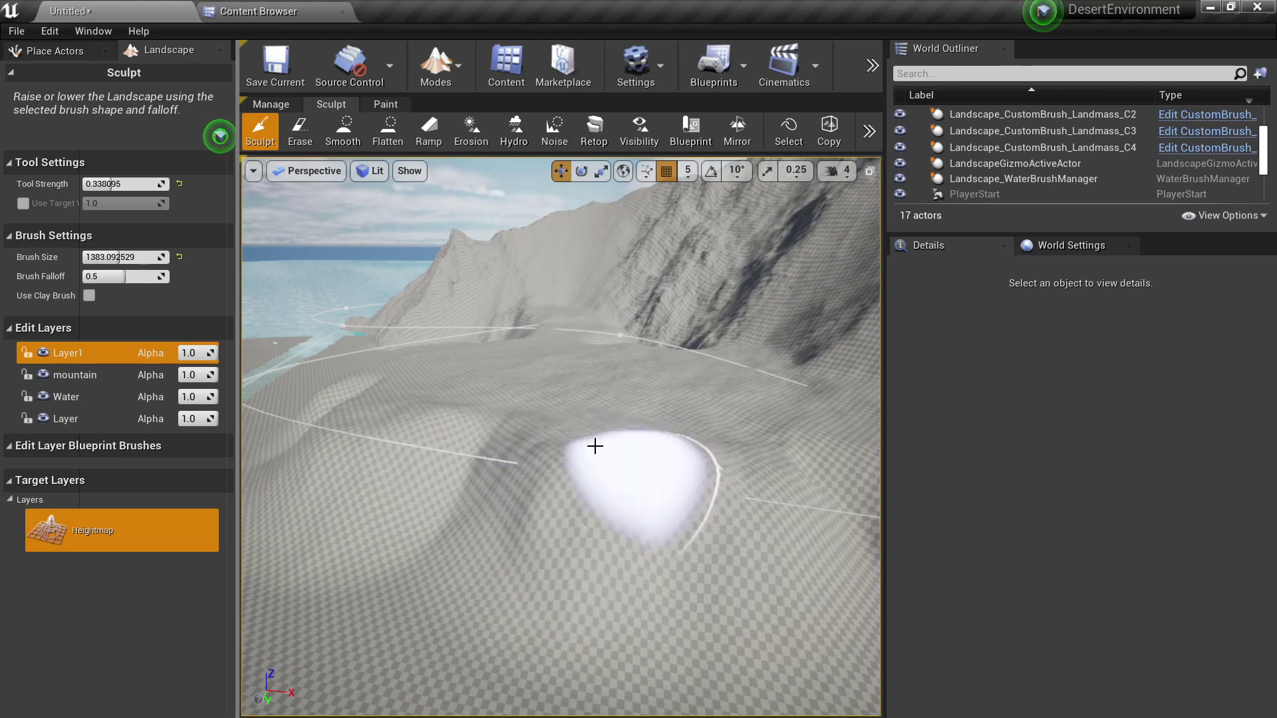
{"action": "mouse_move", "coordinate": [602, 536]}
{"action": "right_mouse_down"}
{"action": "mouse_move", "coordinate": [517, 536]}
{"action": "mouse_move", "coordinate": [539, 536]}
{"action": "mouse_move", "coordinate": [562, 477]}
{"action": "mouse_move", "coordinate": [625, 492]}
{"action": "mouse_move", "coordinate": [705, 425]}
{"action": "mouse_move", "coordinate": [668, 542]}
{"action": "right_mouse_up"}
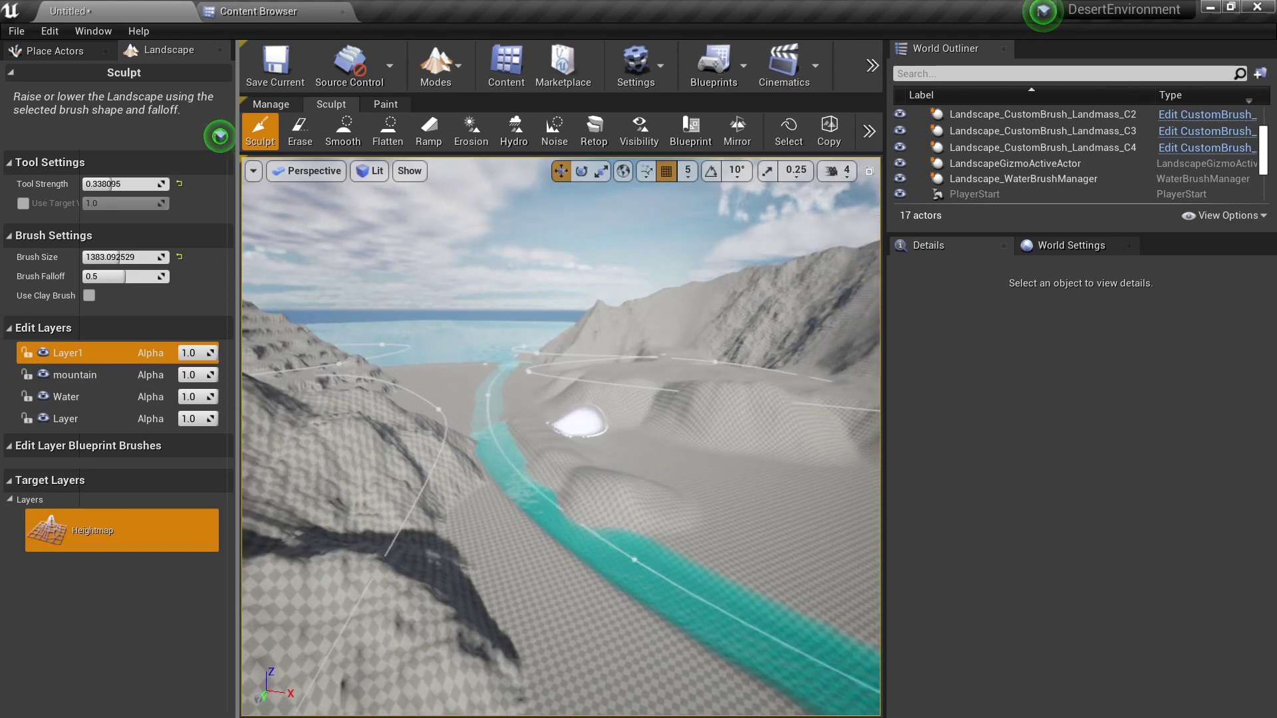
{"action": "mouse_move", "coordinate": [586, 428]}
{"action": "right_mouse_down"}
{"action": "mouse_move", "coordinate": [655, 432]}
{"action": "mouse_move", "coordinate": [599, 432]}
{"action": "mouse_move", "coordinate": [585, 453]}
{"action": "mouse_move", "coordinate": [626, 439]}
{"action": "right_mouse_up"}
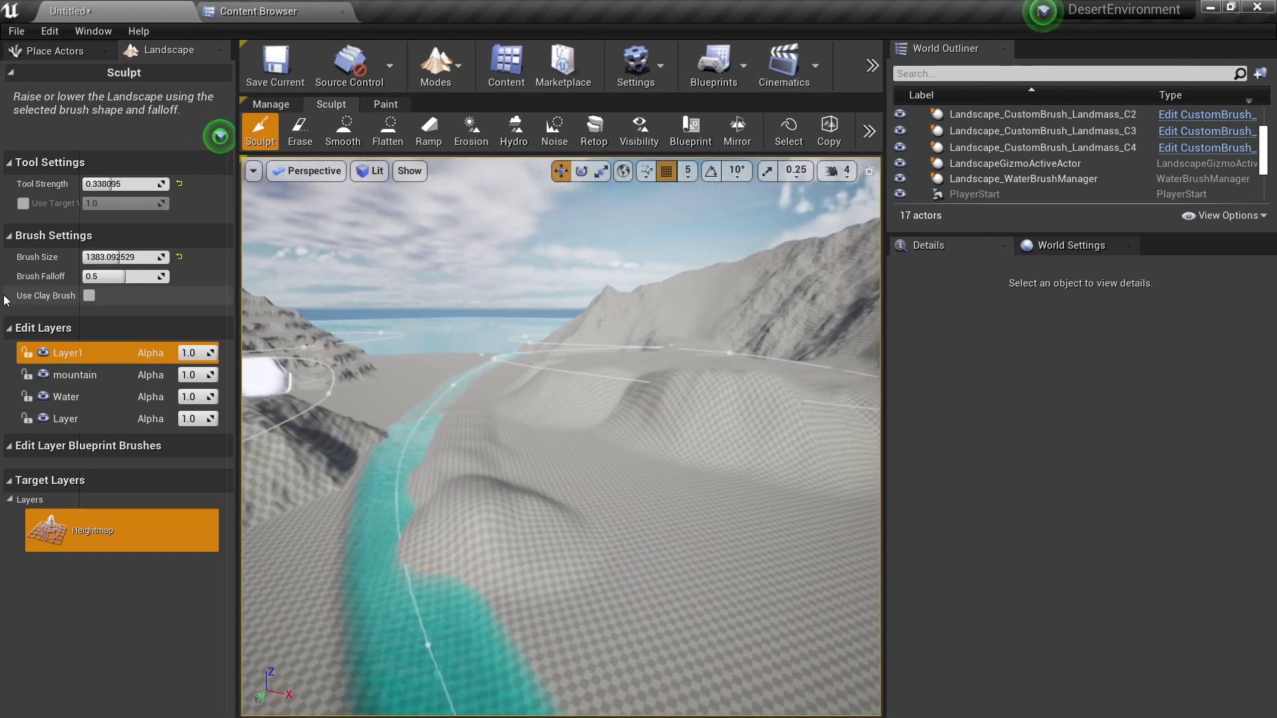
Toggle the new layer's visibility off and on to compare the terrain with and without the sculpted mounds.
{"action": "left_click", "coordinate": [44, 353]}
{"action": "left_click", "coordinate": [44, 354]}
{"action": "left_click", "coordinate": [44, 353]}
{"action": "left_click", "coordinate": [44, 353]}
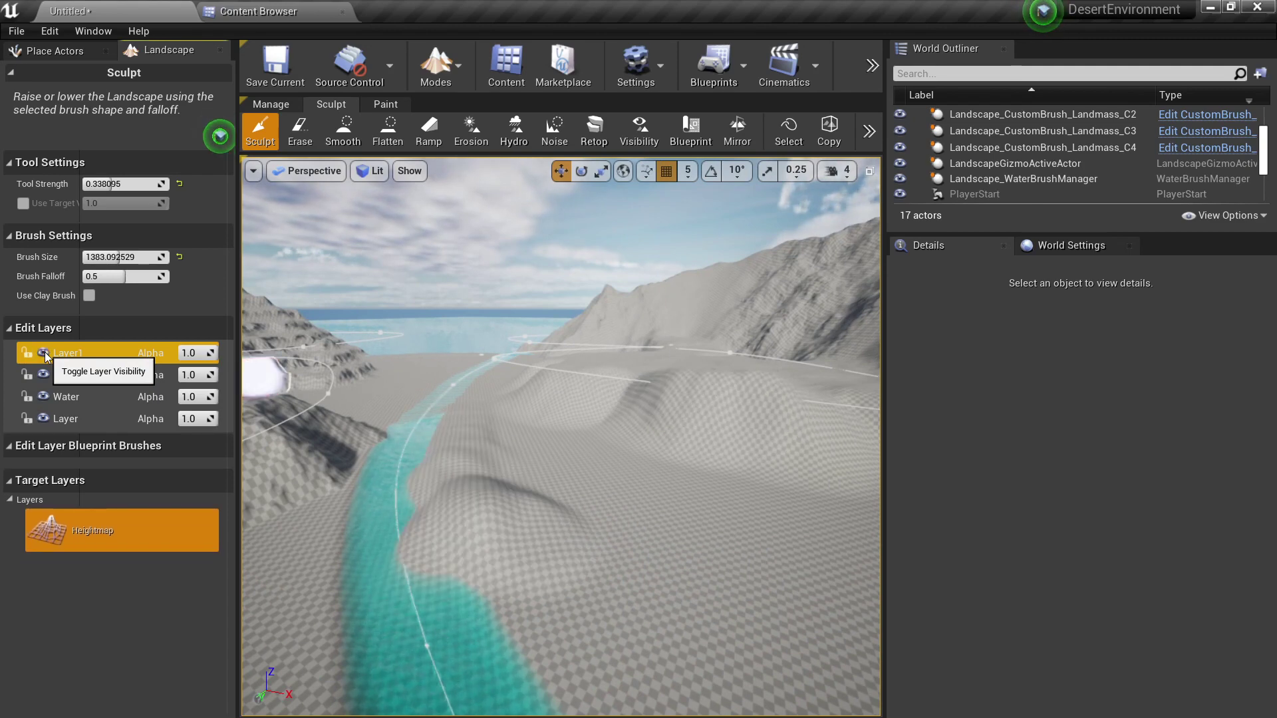
{"action": "left_click", "coordinate": [44, 353]}
{"action": "left_click", "coordinate": [44, 353]}
Rotate the sun's directional light over the valley to change how the mountains are lit.
{"action": "right_click_drag", "start_coordinate": [414, 422], "coordinate": [512, 400]}
{"action": "key", "text": "s"}
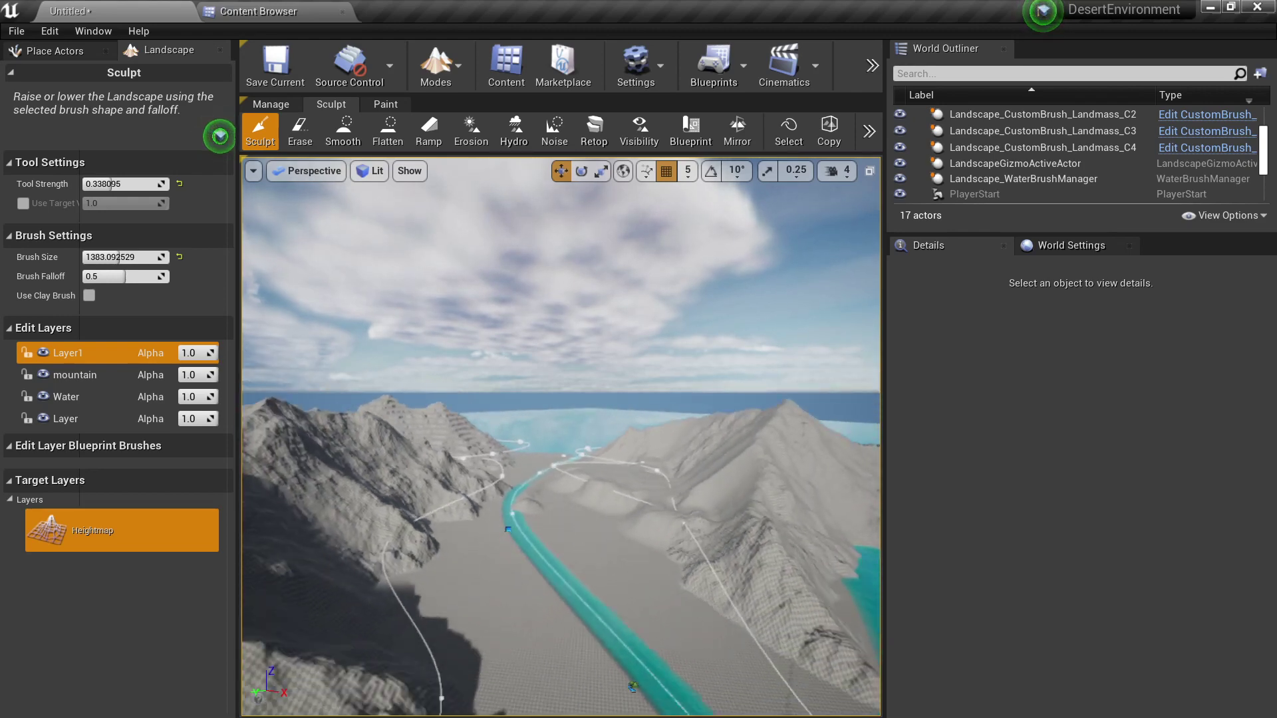
{"action": "key", "text": "w"}
{"action": "right_click_drag", "start_coordinate": [512, 399], "coordinate": [552, 362]}
{"action": "right_click_drag", "start_coordinate": [462, 397], "coordinate": [449, 396]}
{"action": "key", "text": "ctrl+l"}
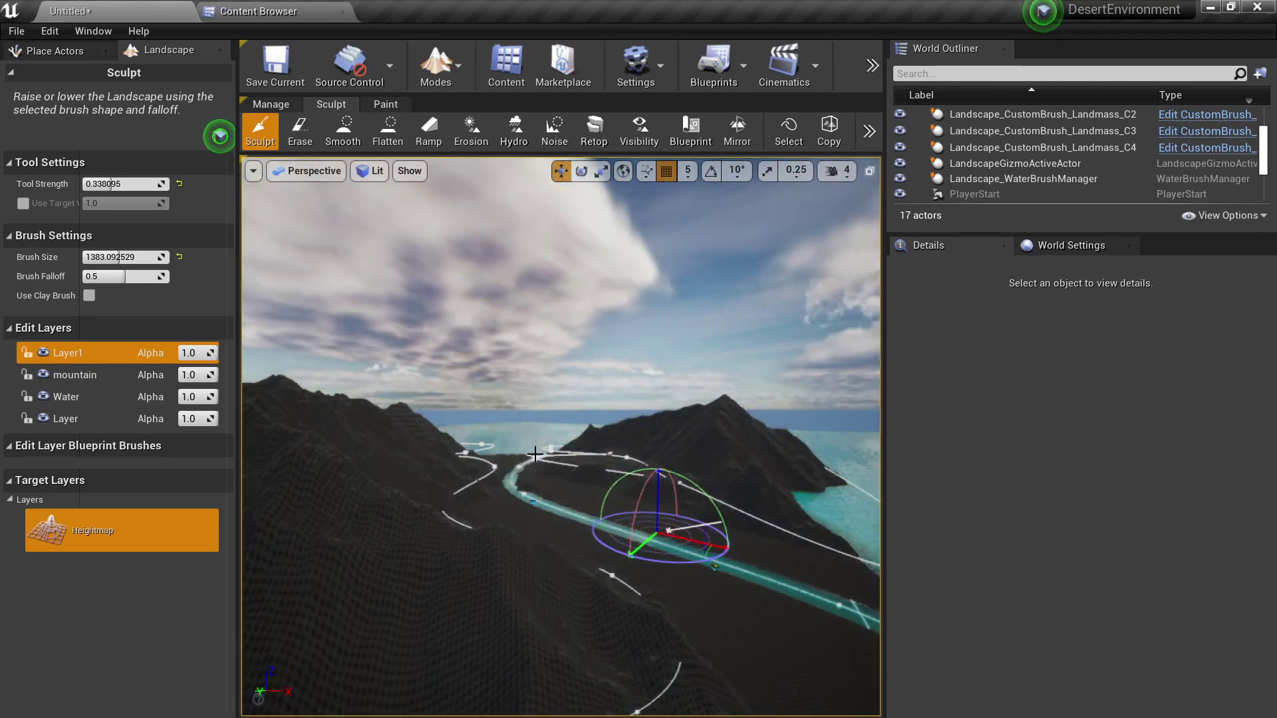